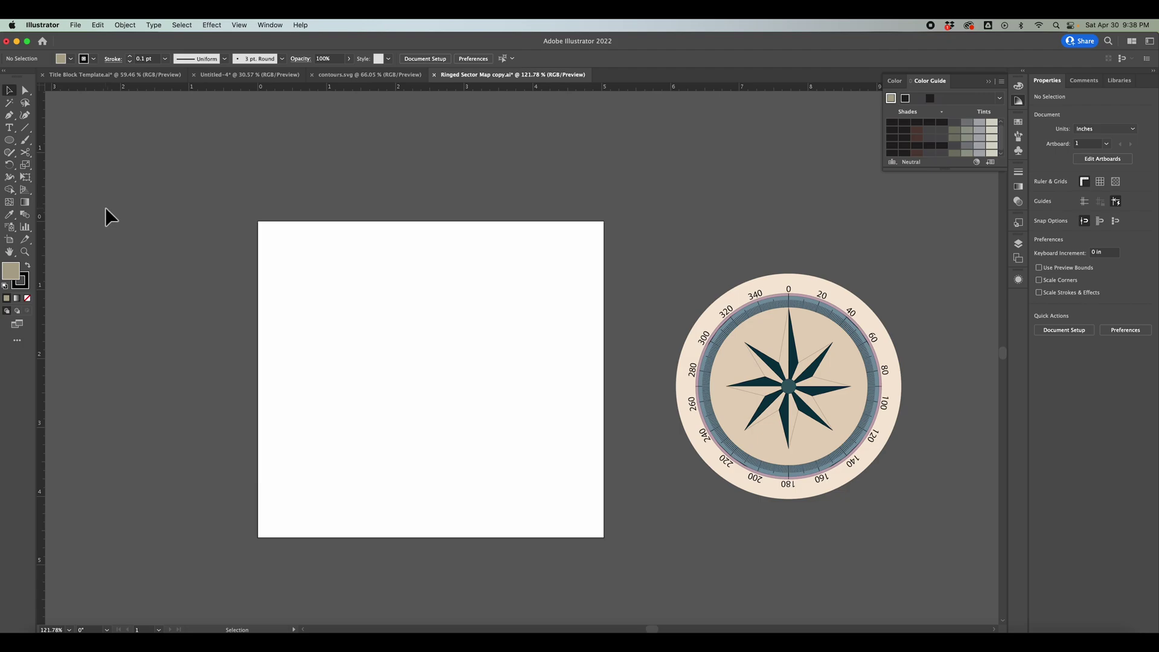
# Step: Draw a circle about 3.69 in in diameter on the artboard and centre it horizontally and vertically
pyautogui.click(10, 140)
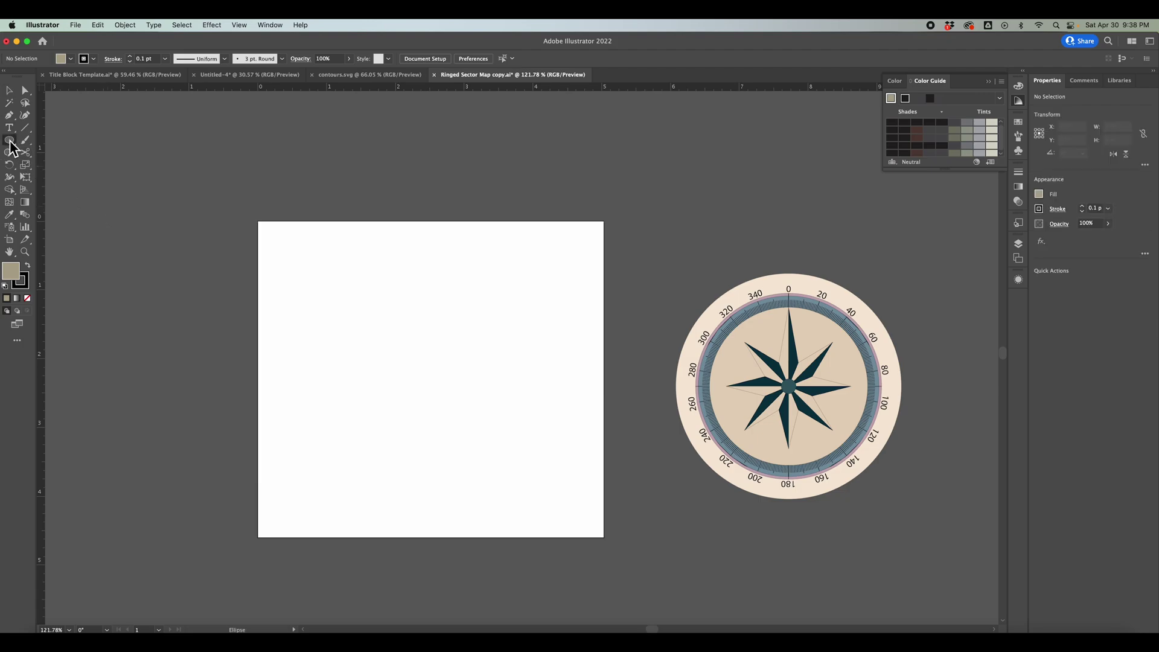
pyautogui.click(323, 278)
pyautogui.moveTo(323, 278); pyautogui.dragTo(583, 512)
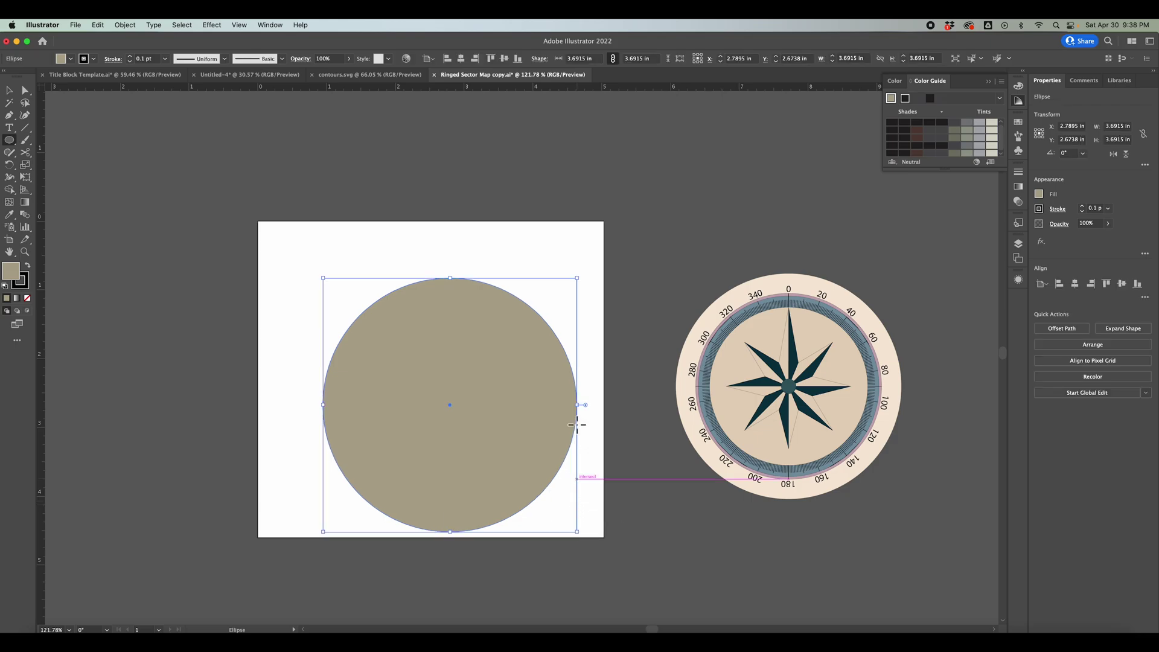
pyautogui.click(461, 58)
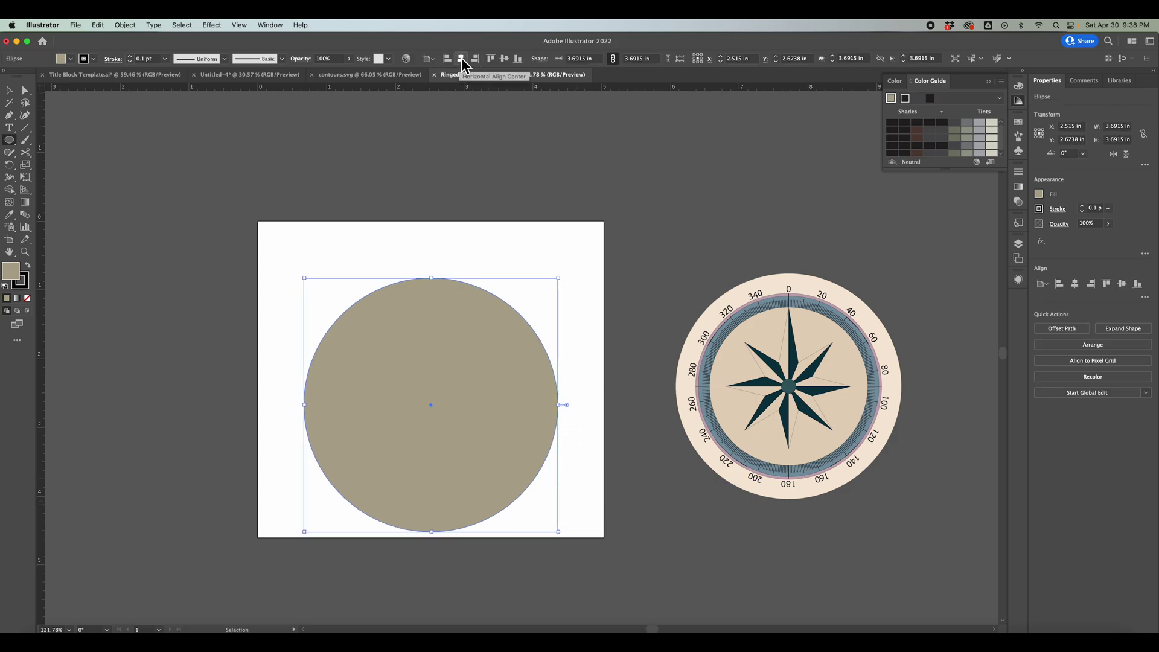
pyautogui.click(505, 58)
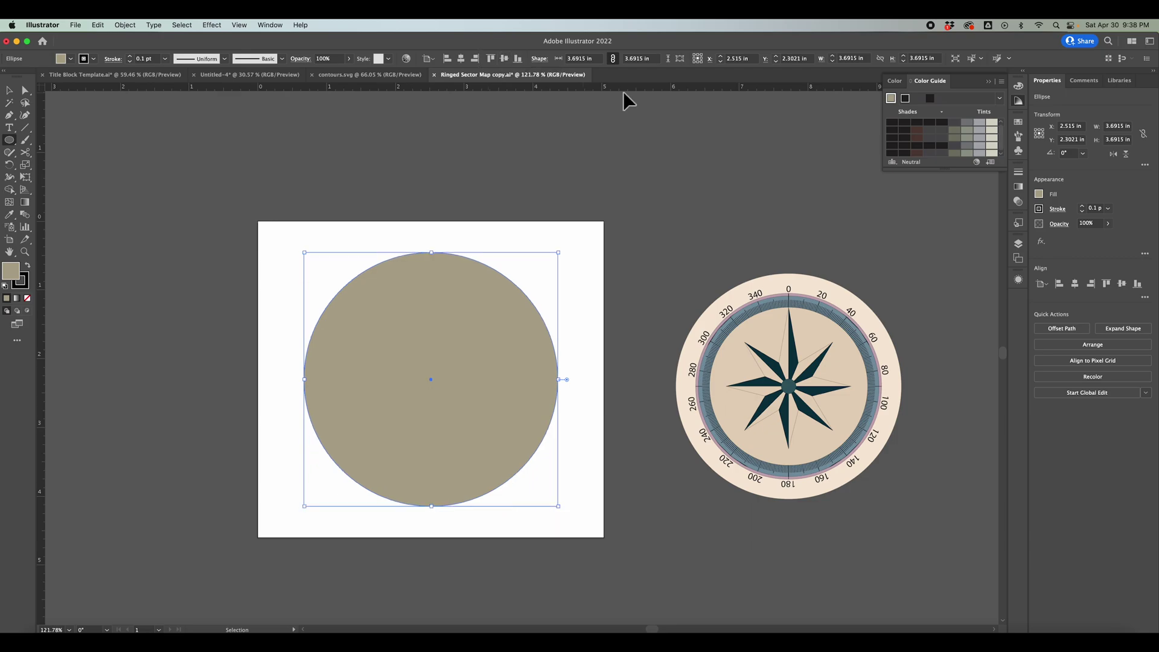
# Step: Fill the large circle with a light greenish-beige tint from the colour guide and deselect it
pyautogui.click(990, 148)
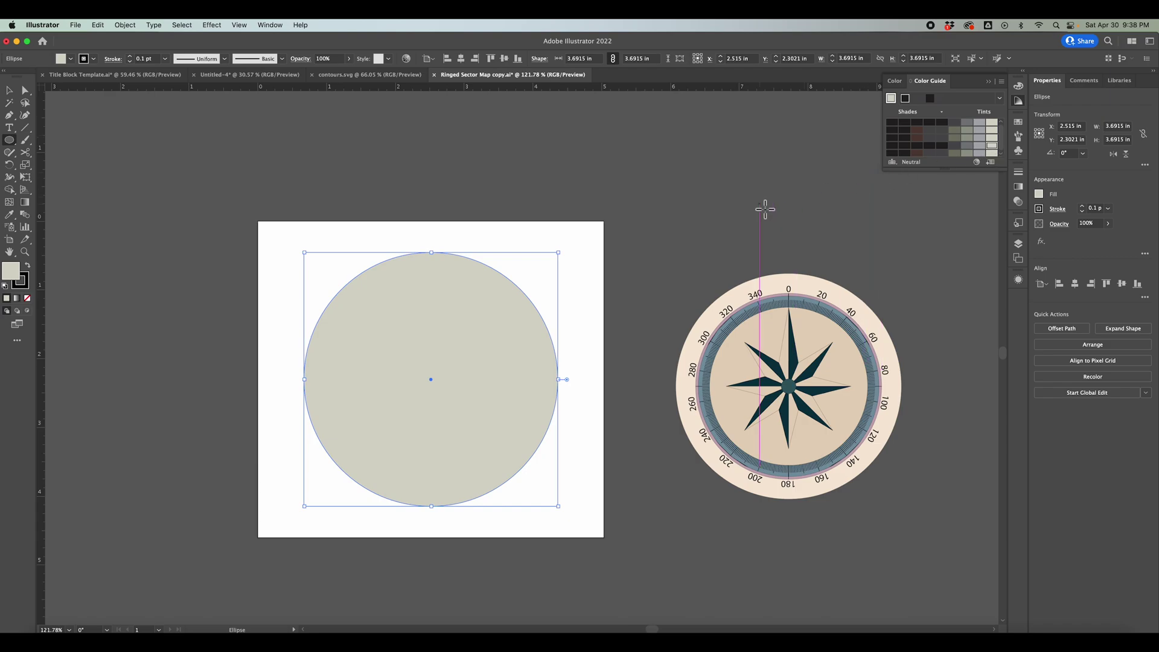
pyautogui.press('v')
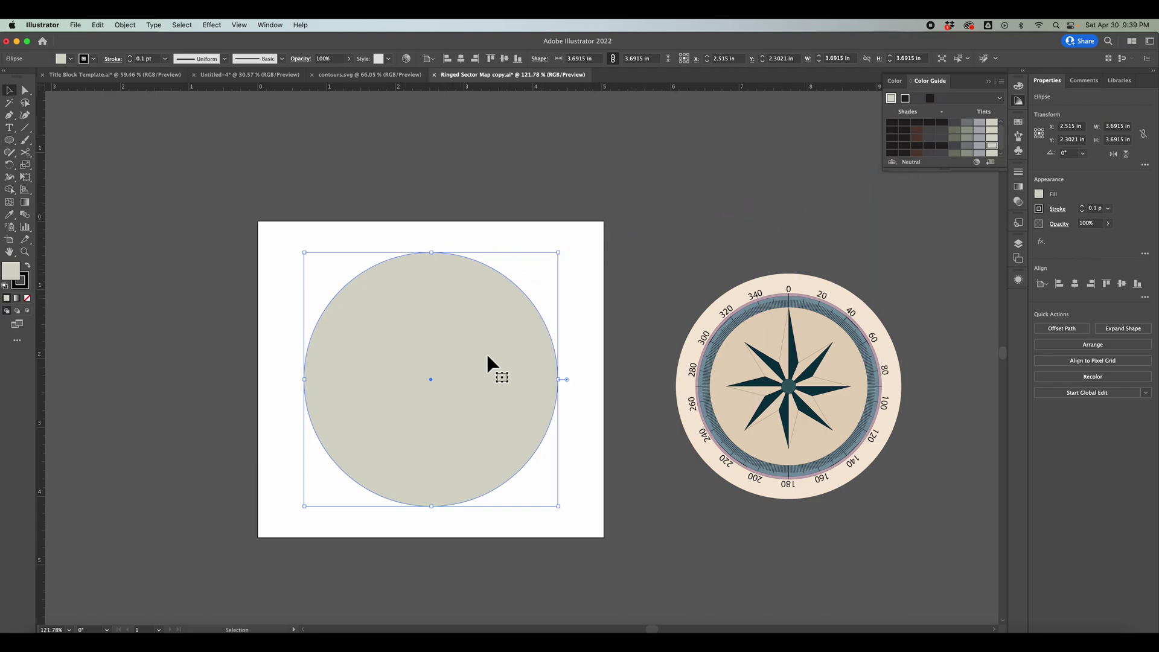
pyautogui.click(600, 285)
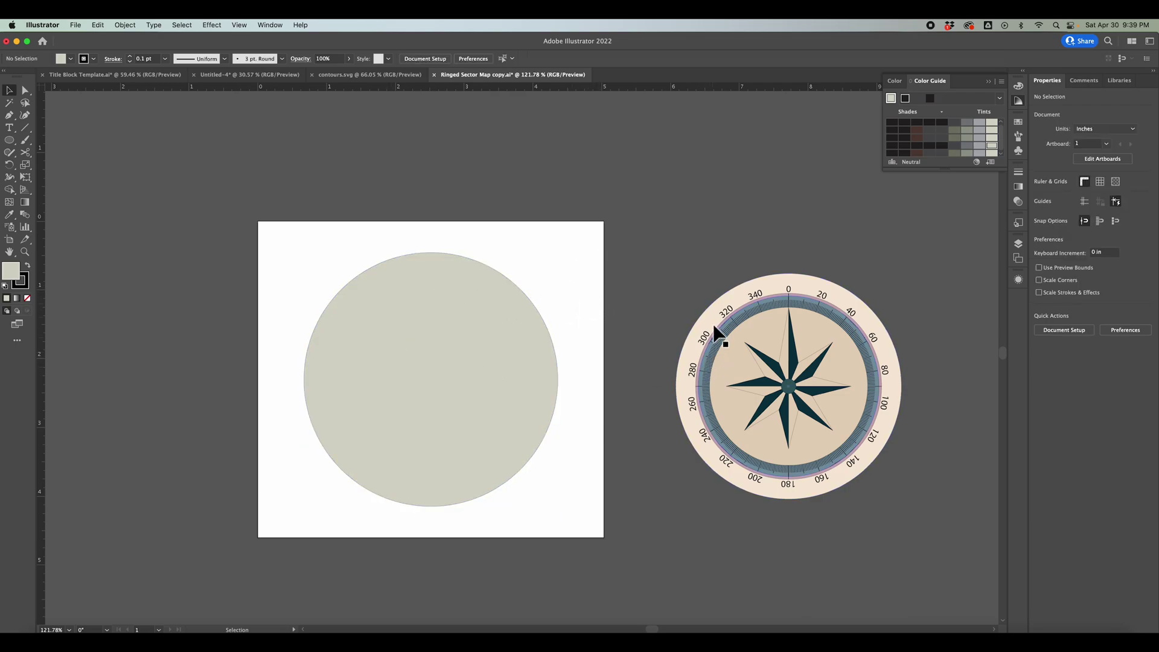
# Step: Scale two smaller concentric copies of the large circle, about 2.73 in and 2.55 in in diameter
pyautogui.click(458, 376)
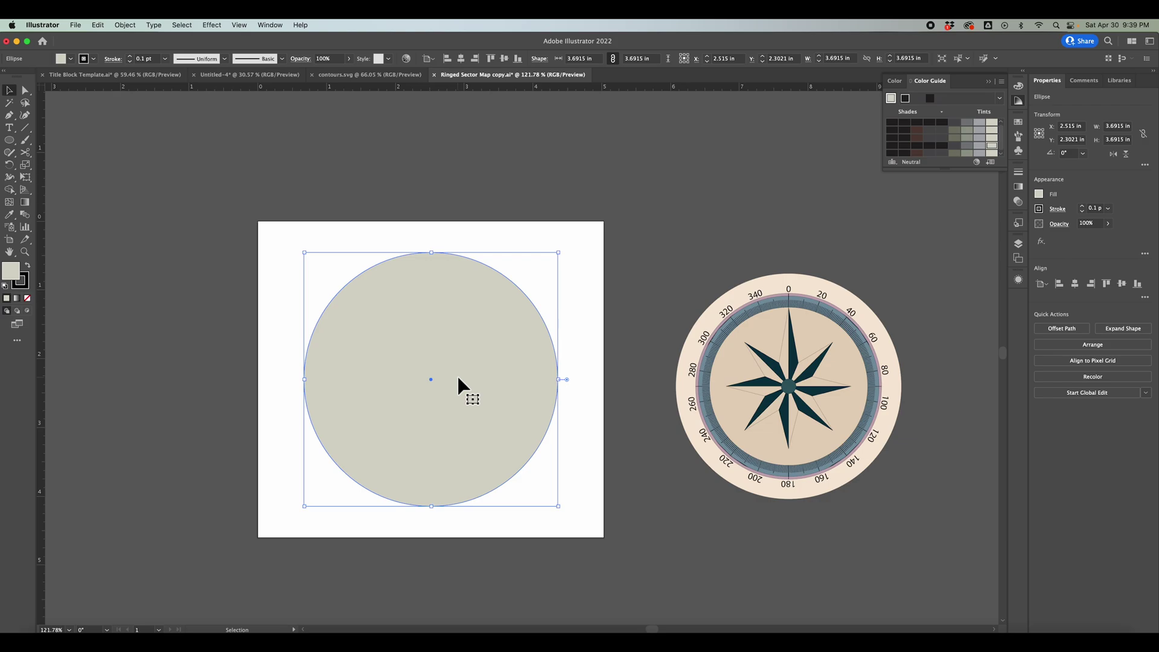
pyautogui.press('s')
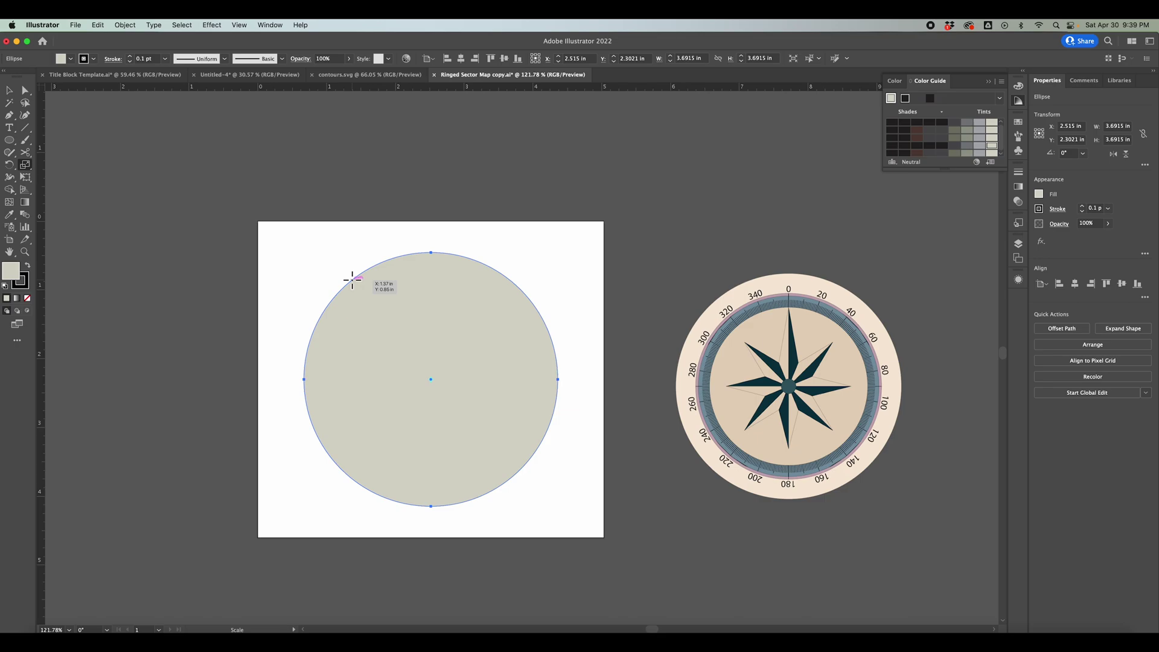
pyautogui.moveTo(352, 279); pyautogui.dragTo(378, 300)
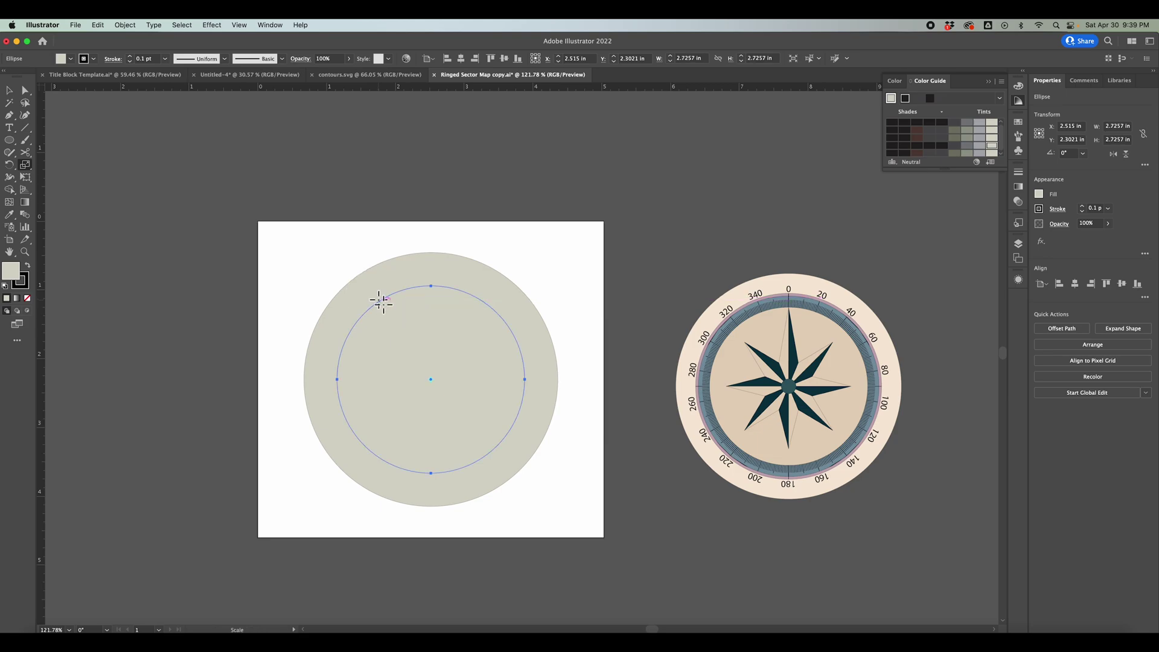
pyautogui.press('v')
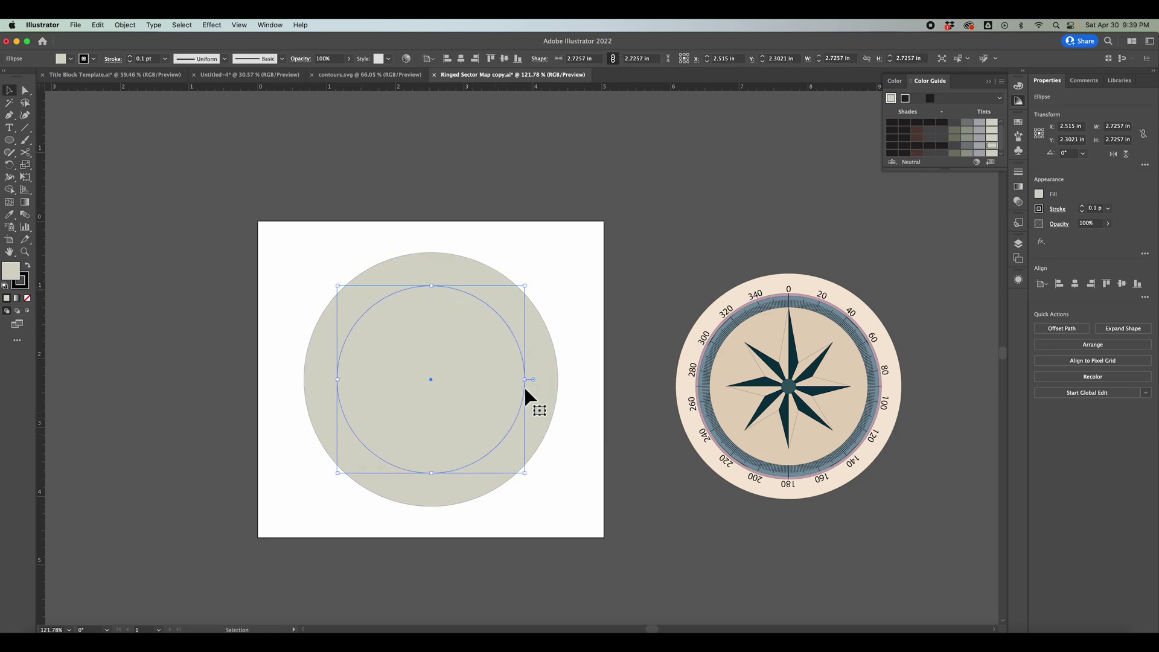
pyautogui.press('s')
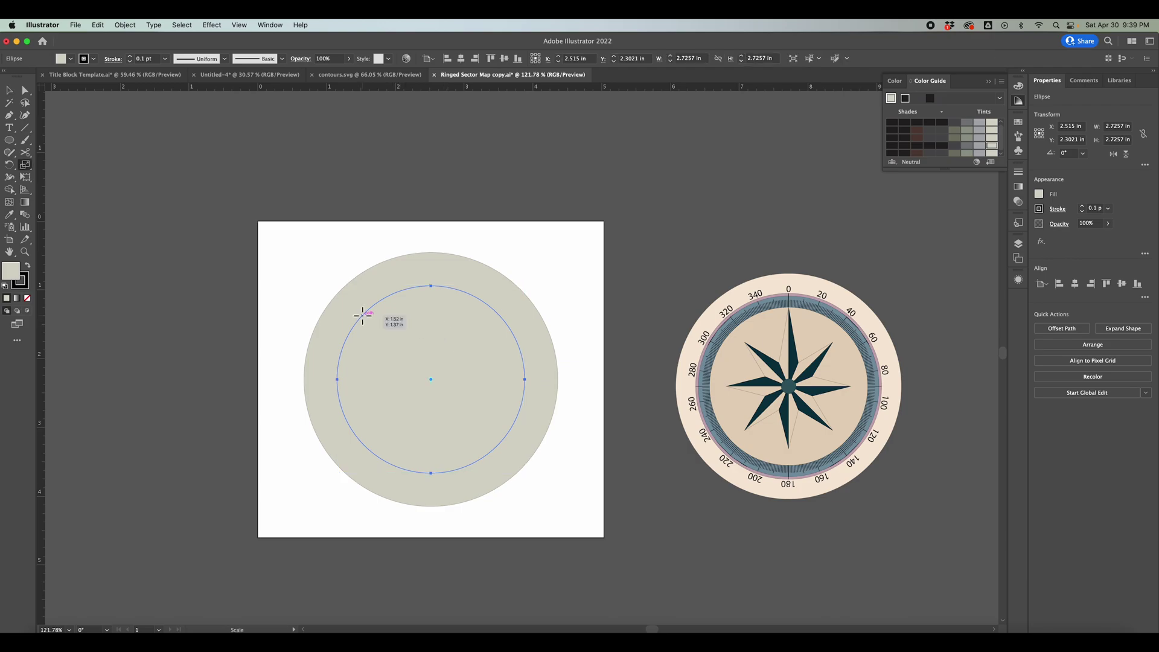
pyautogui.moveTo(362, 315); pyautogui.dragTo(372, 327)
# Step: Scale another concentric copy down to a small hub circle about 0.29 in in diameter at the centre
pyautogui.press('super+1')
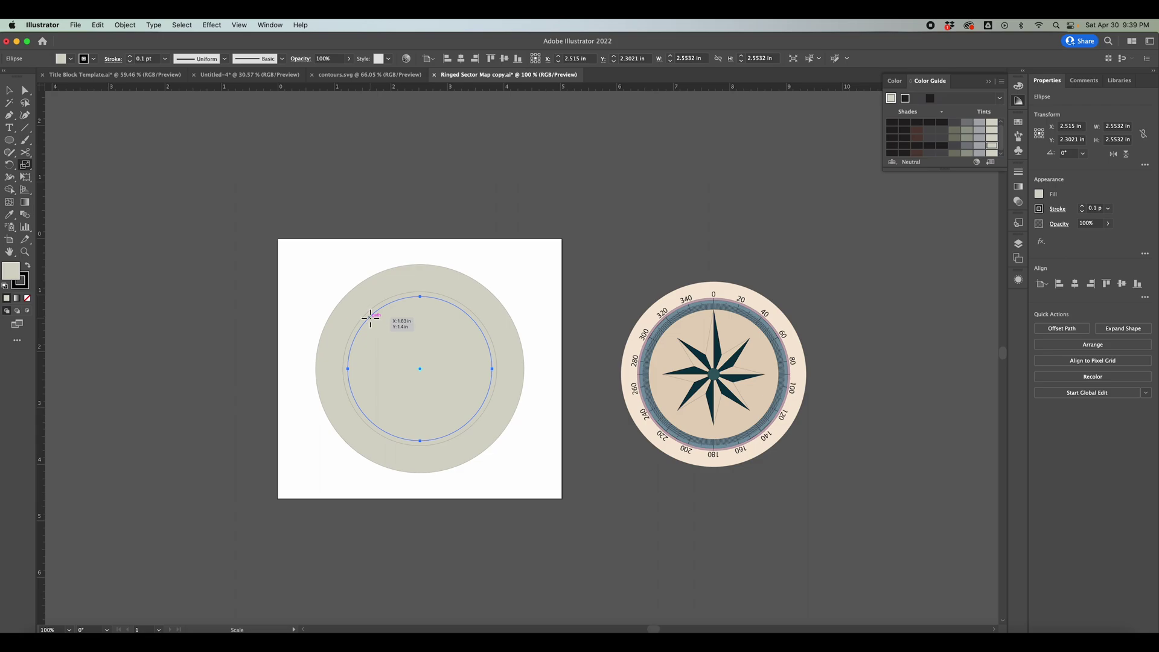
pyautogui.moveTo(370, 317); pyautogui.dragTo(386, 331)
pyautogui.scroll(3, 395, 342)
pyautogui.hscroll(-1, 395, 341)
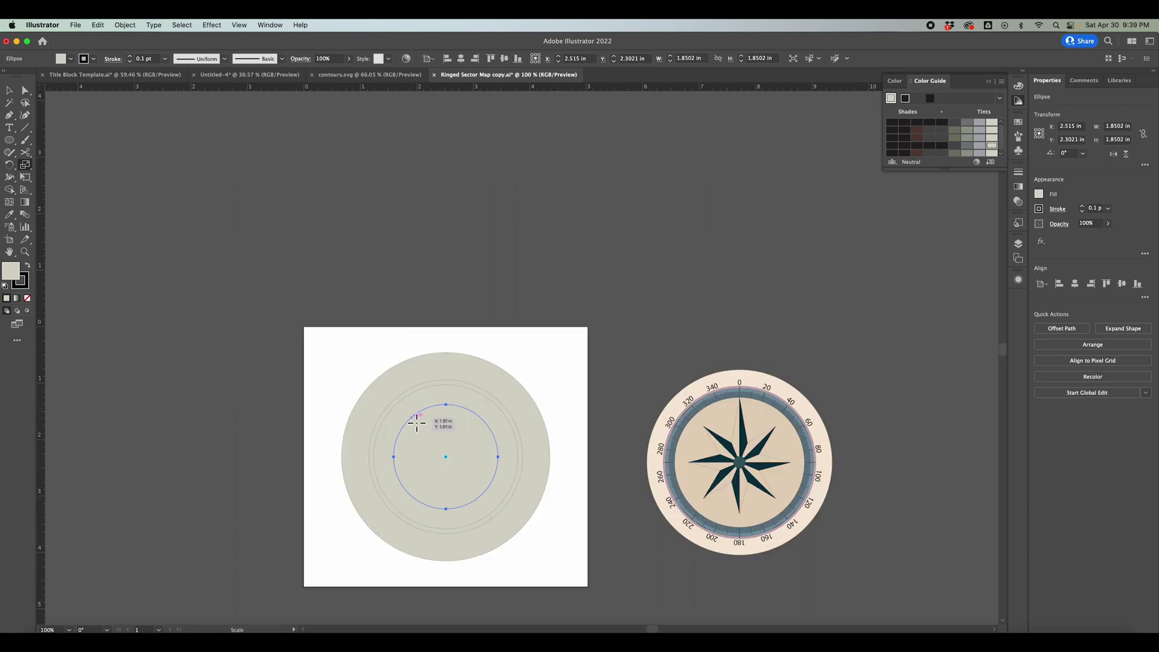
pyautogui.moveTo(421, 417); pyautogui.dragTo(447, 452)
pyautogui.scroll(-3, 454, 445)
pyautogui.scroll(-2, 454, 445)
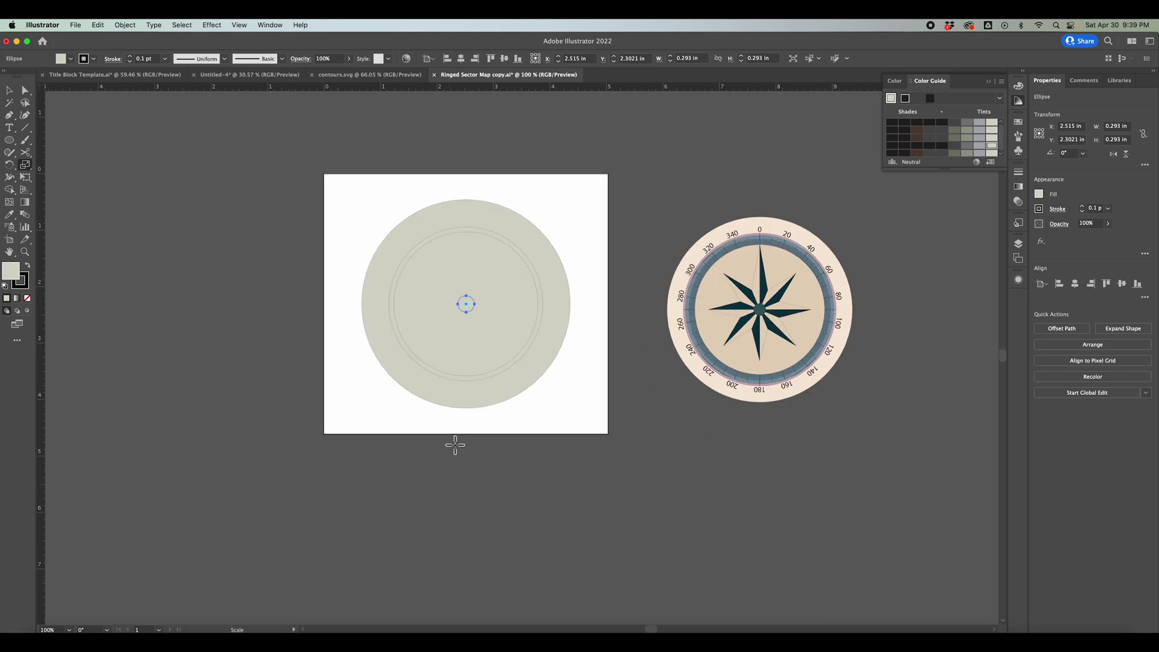
pyautogui.press('v')
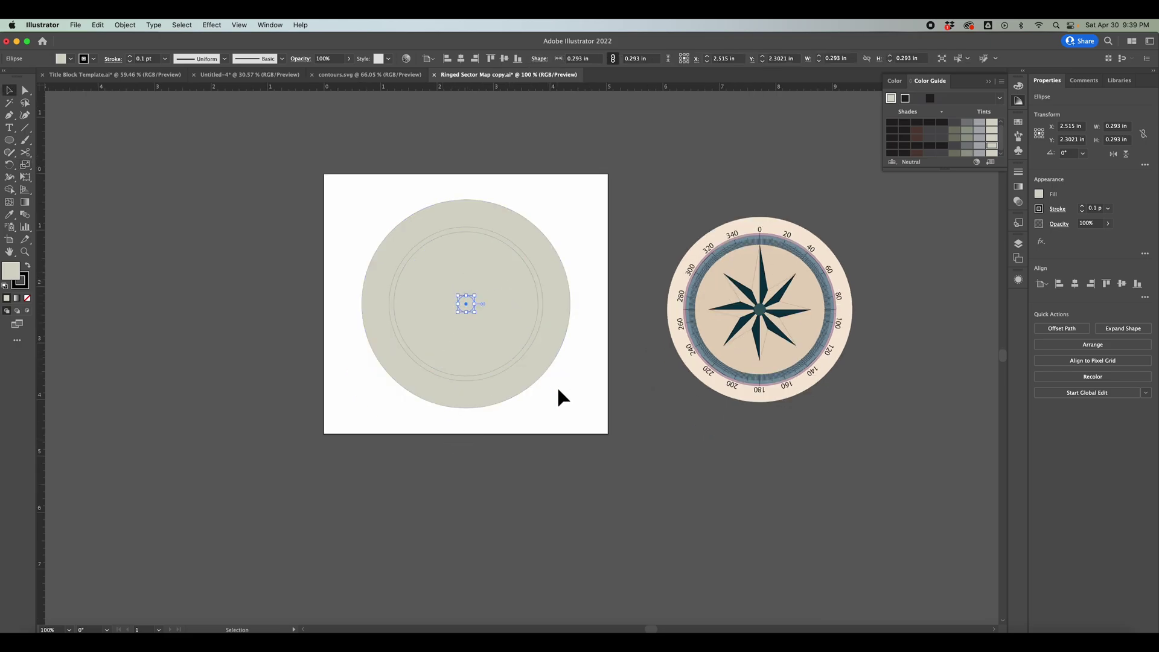
pyautogui.click(556, 386)
# Step: Scale a concentric copy of the 2.55 in circle to about 2.04 in in diameter
pyautogui.click(414, 254)
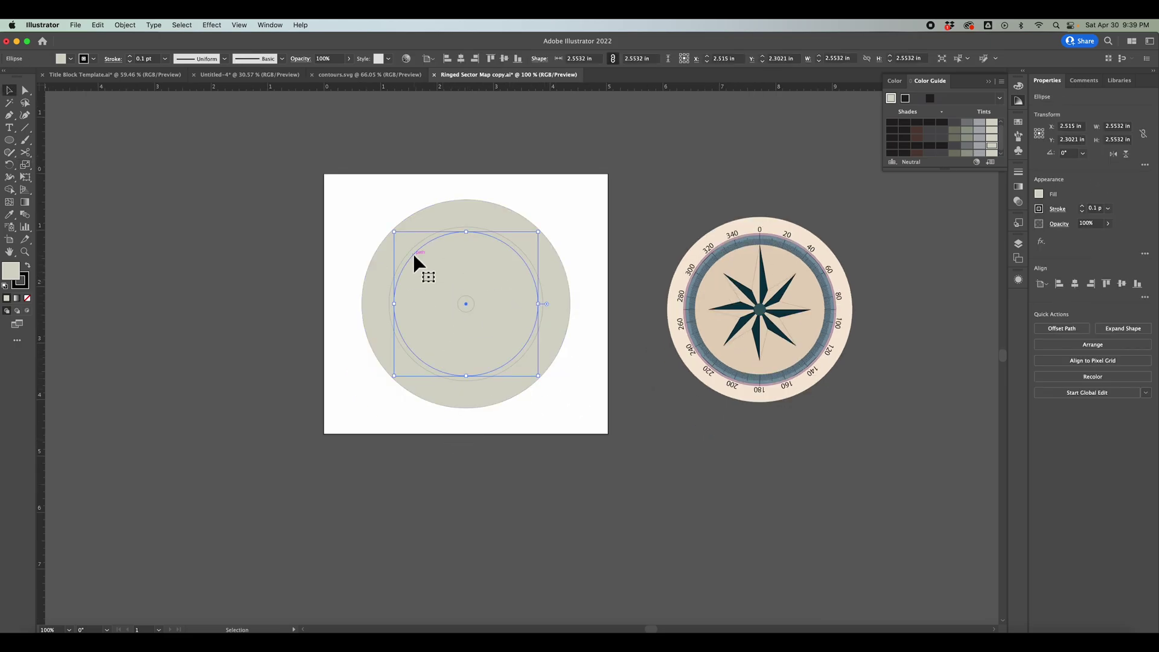
pyautogui.press('s')
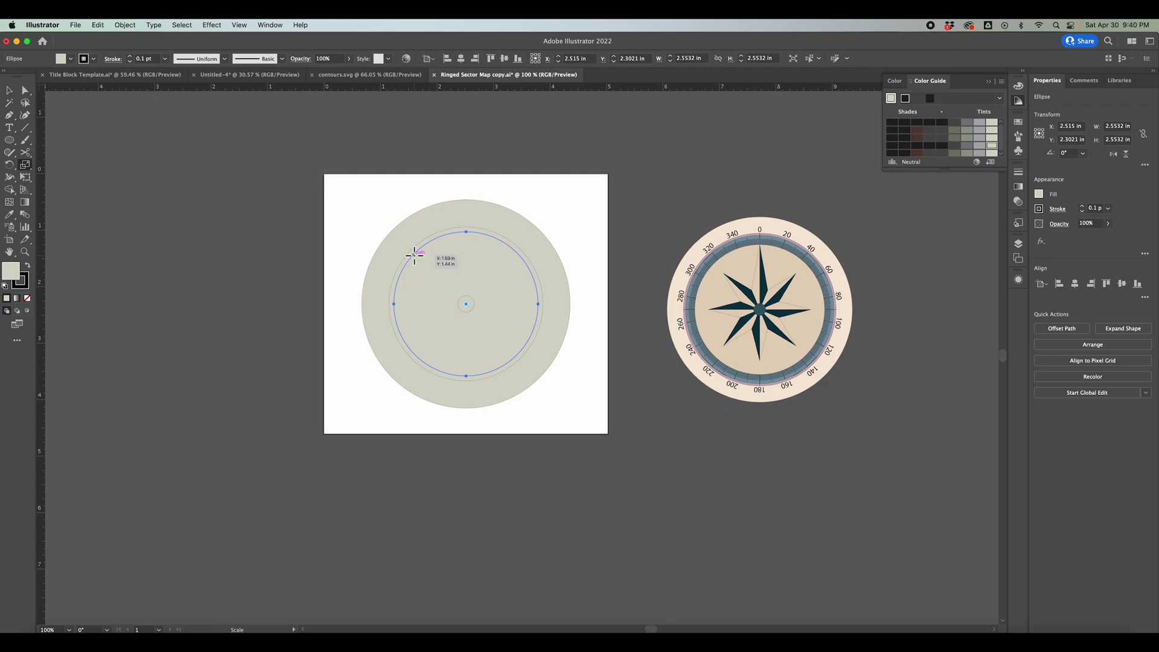
pyautogui.moveTo(414, 253); pyautogui.dragTo(425, 264)
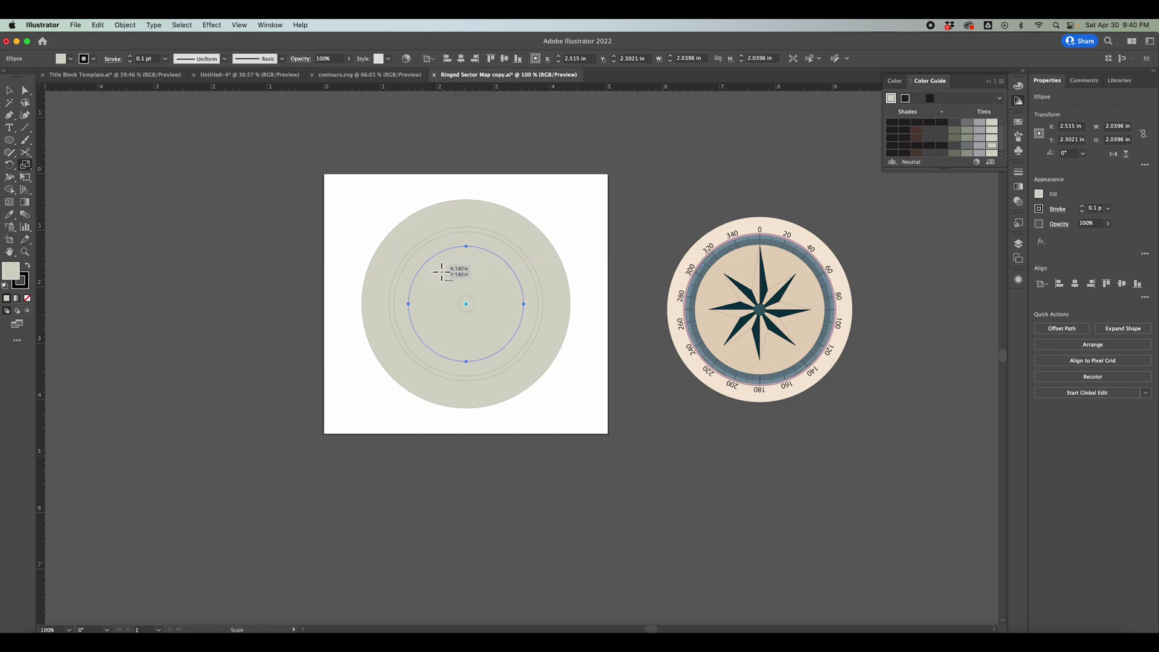
pyautogui.press('v')
pyautogui.click(599, 385)
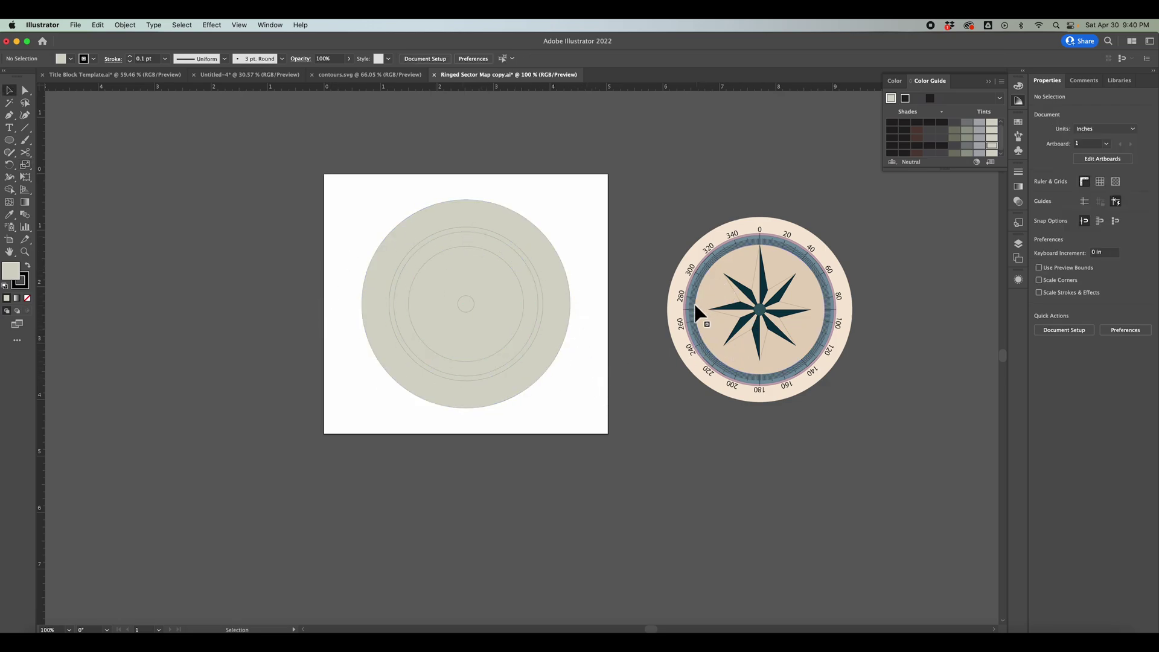
# Step: Fill the 2.73 in circle with a medium purplish-grey tint from the colour guide
pyautogui.click(535, 277)
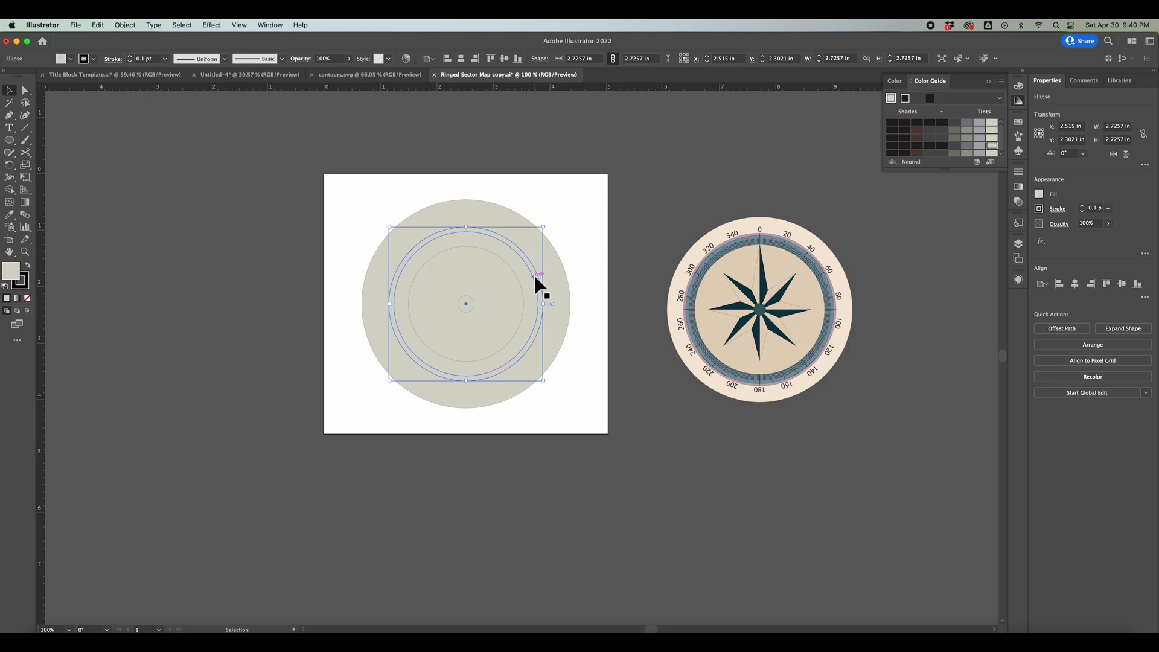
pyautogui.click(980, 147)
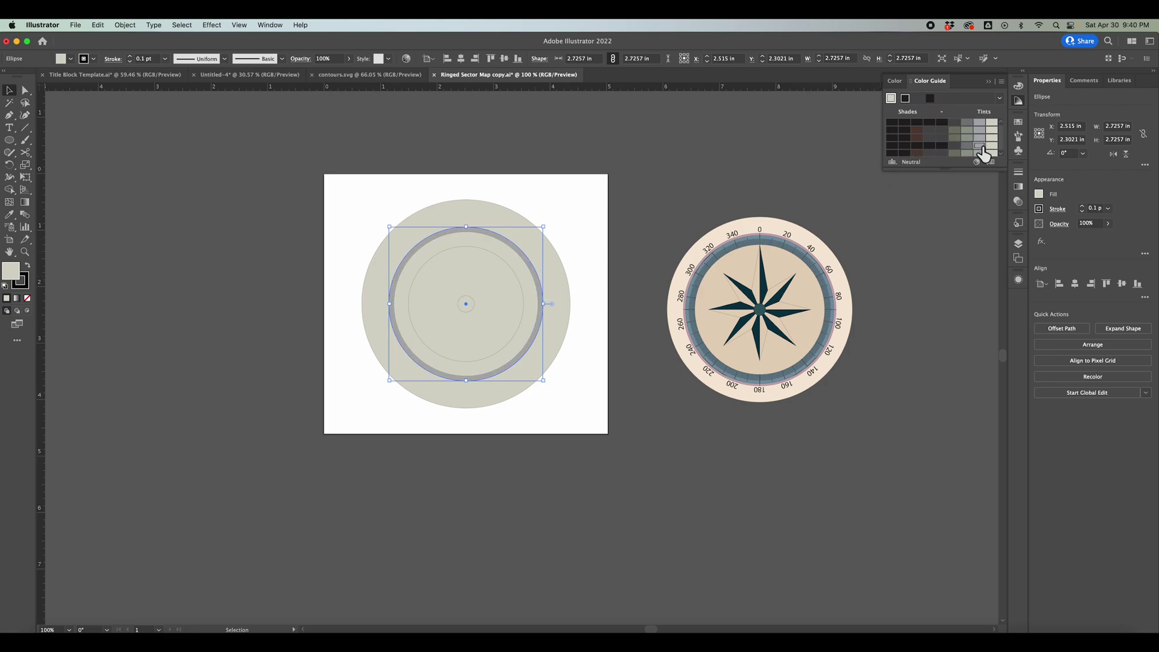
pyautogui.click(980, 149)
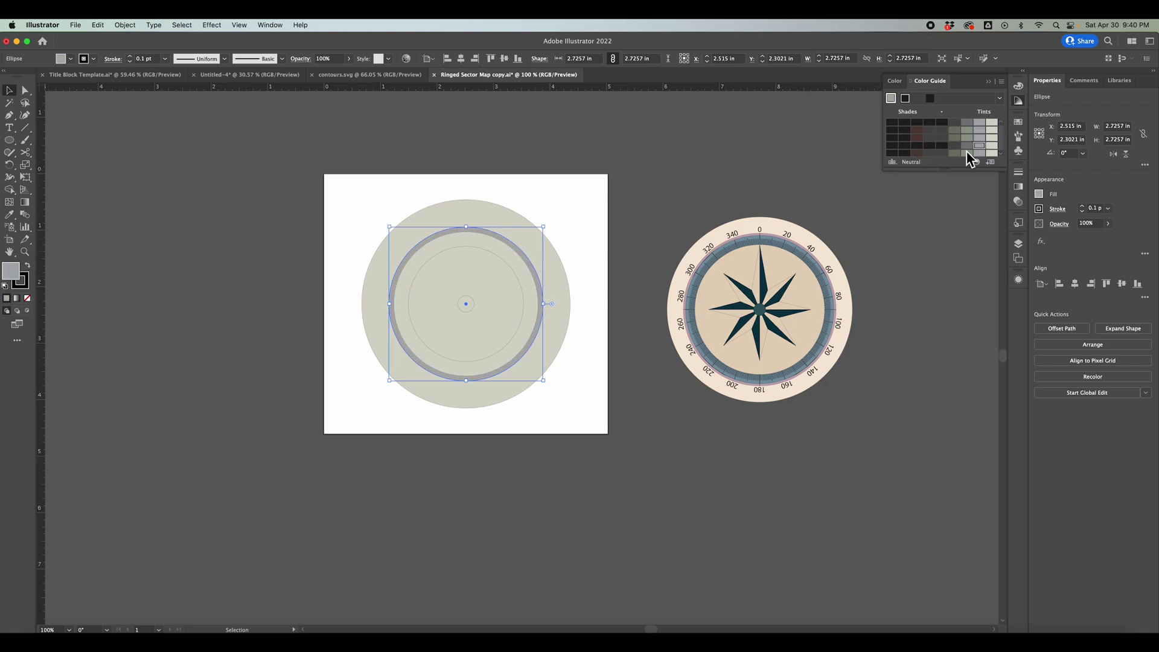
# Step: Fill the 2.55 in circle with a darker grey-green from the colour guide
pyautogui.click(508, 264)
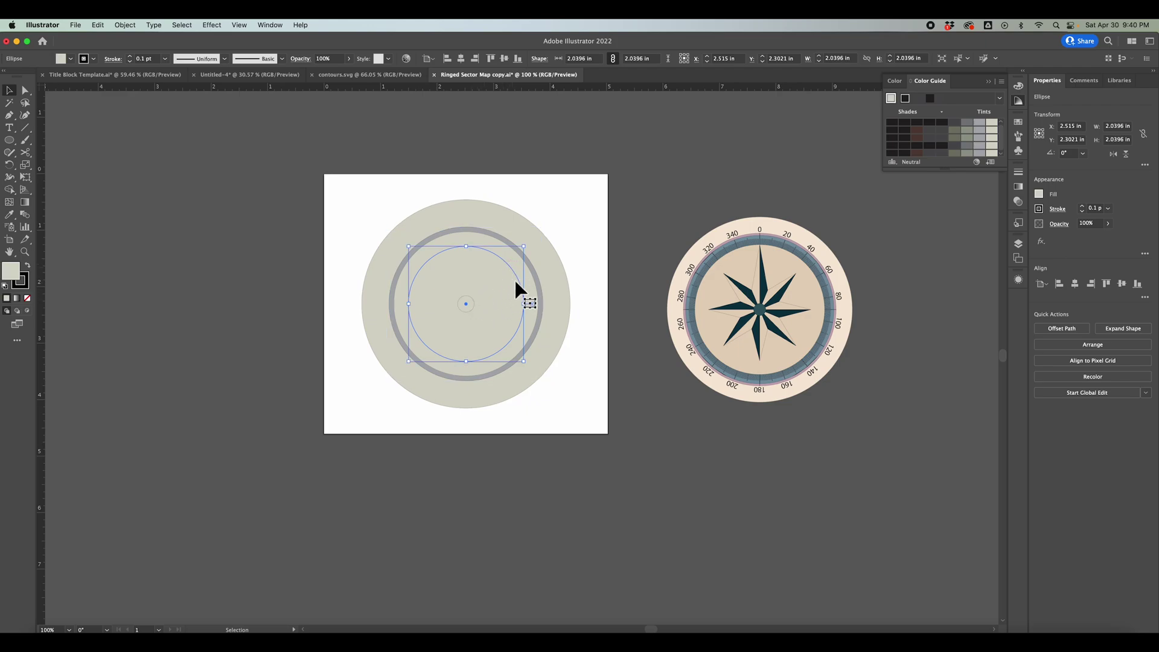
pyautogui.moveTo(514, 278); pyautogui.dragTo(528, 286)
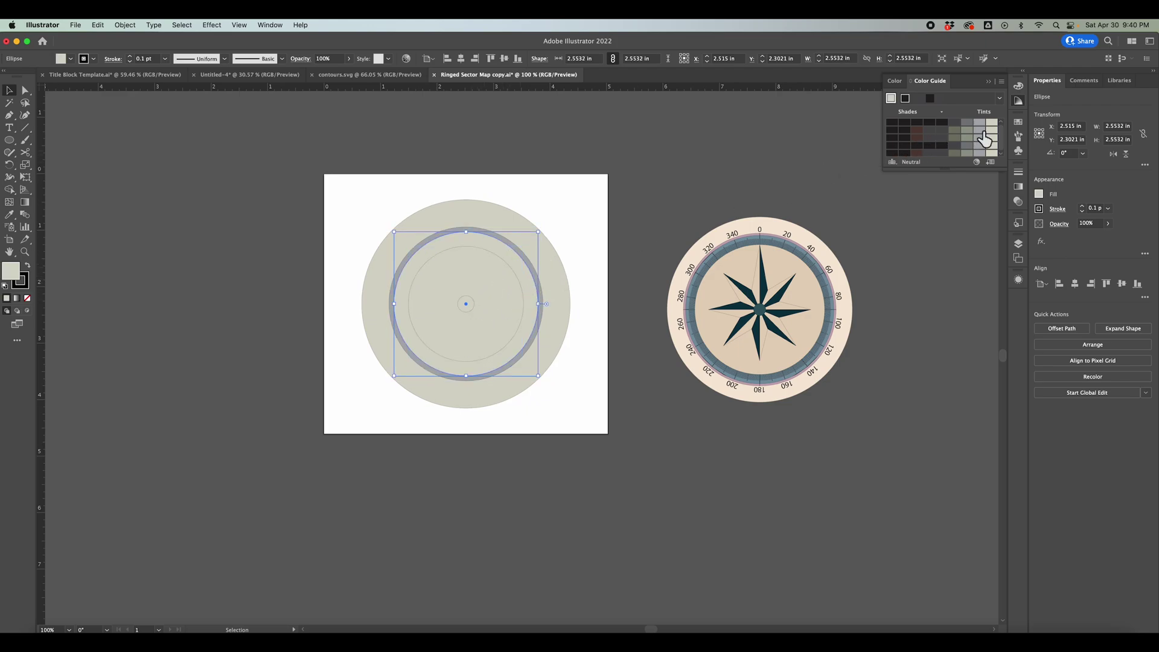
pyautogui.click(966, 139)
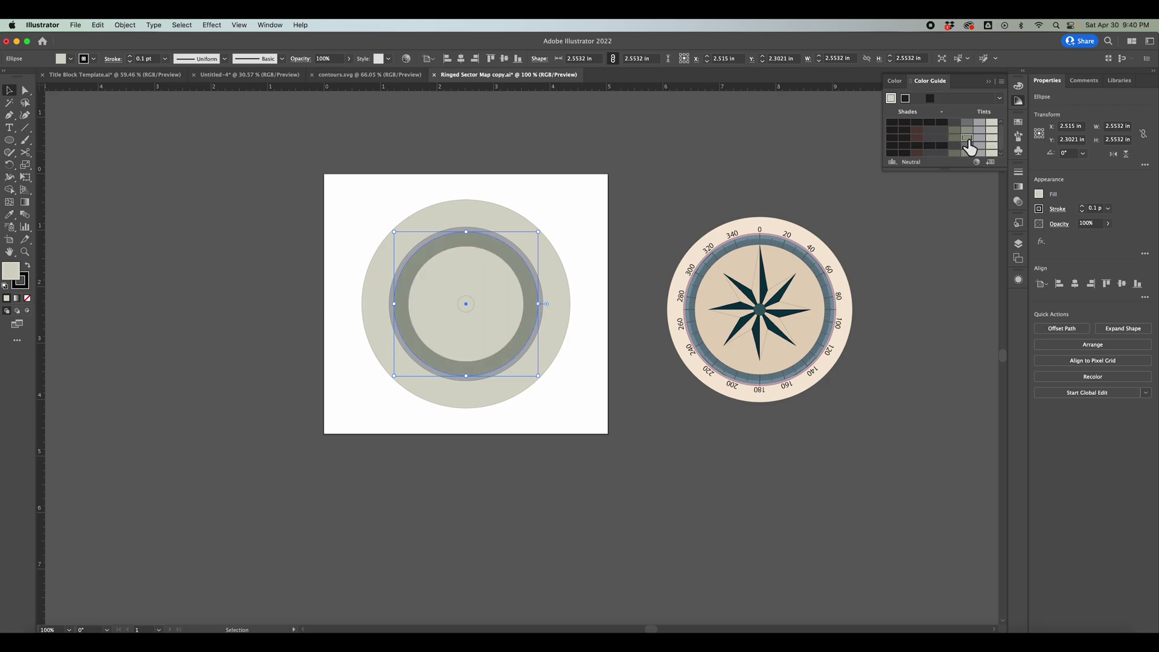
# Step: Fill the small centre circle with a dark olive-grey from the colour guide and deselect it
pyautogui.click(470, 301)
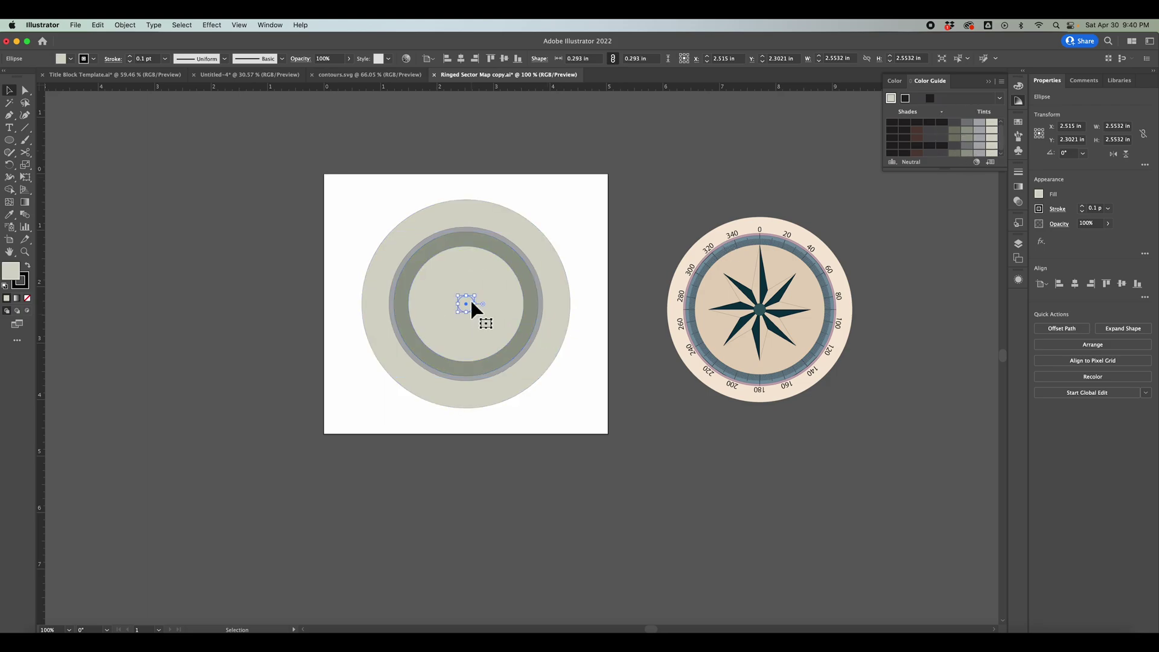
pyautogui.click(955, 153)
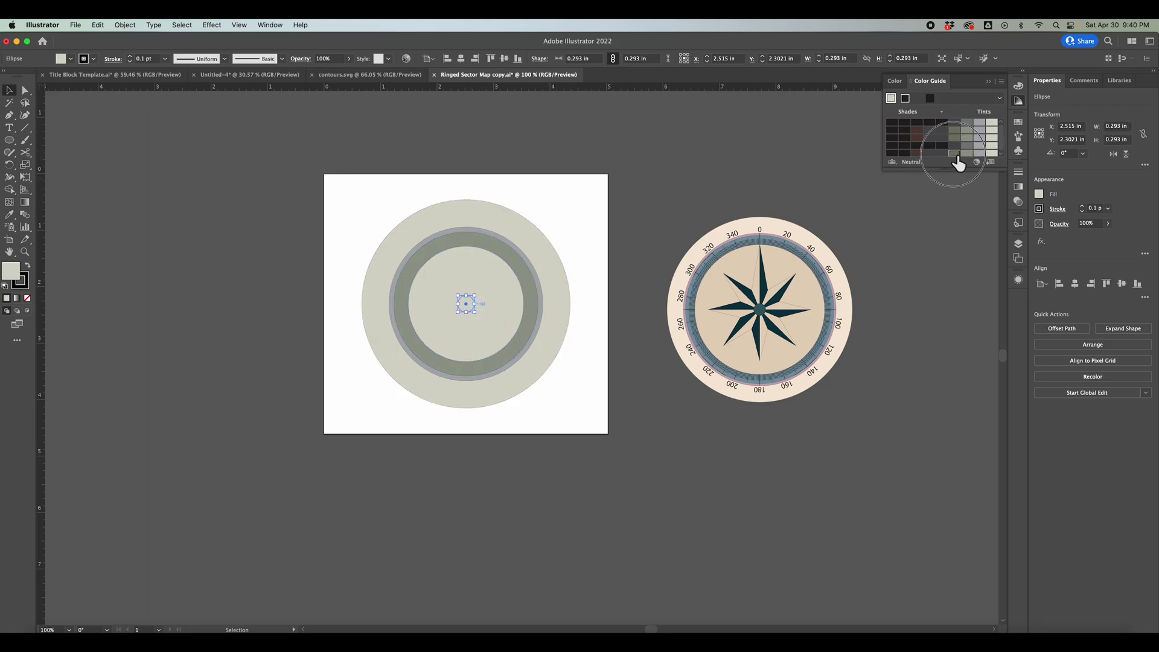
pyautogui.click(671, 184)
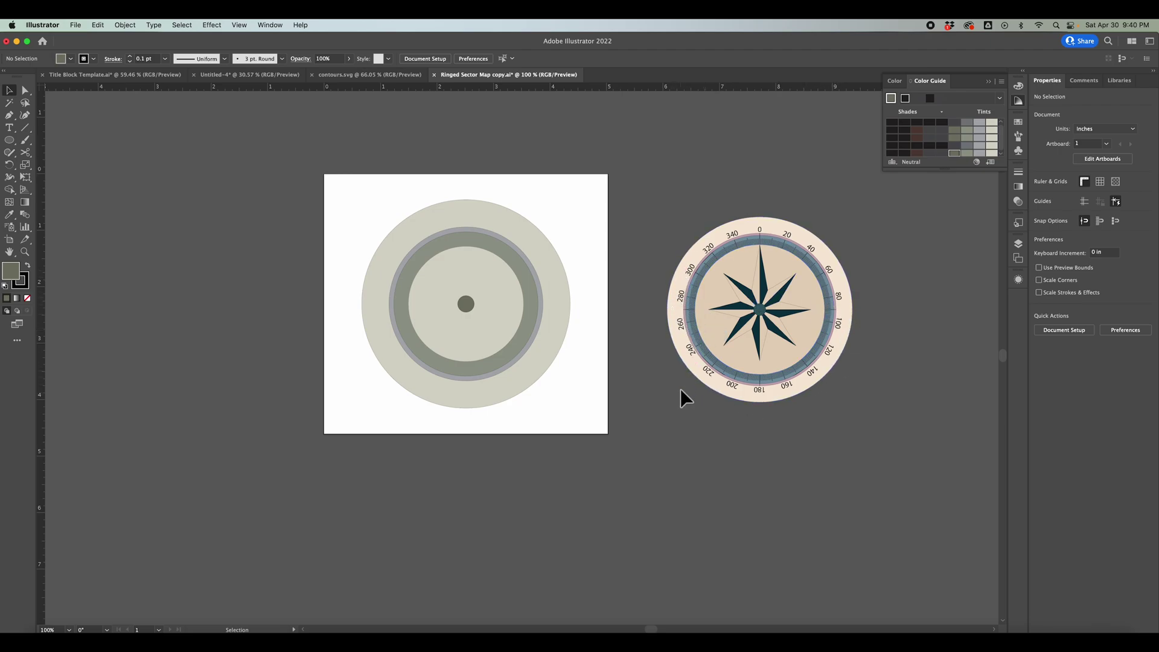
# Step: Draw a vertical tick line about 0.13 in long at the top of the grey-green ring, ending at the inner circle
pyautogui.scroll(-1, 571, 391)
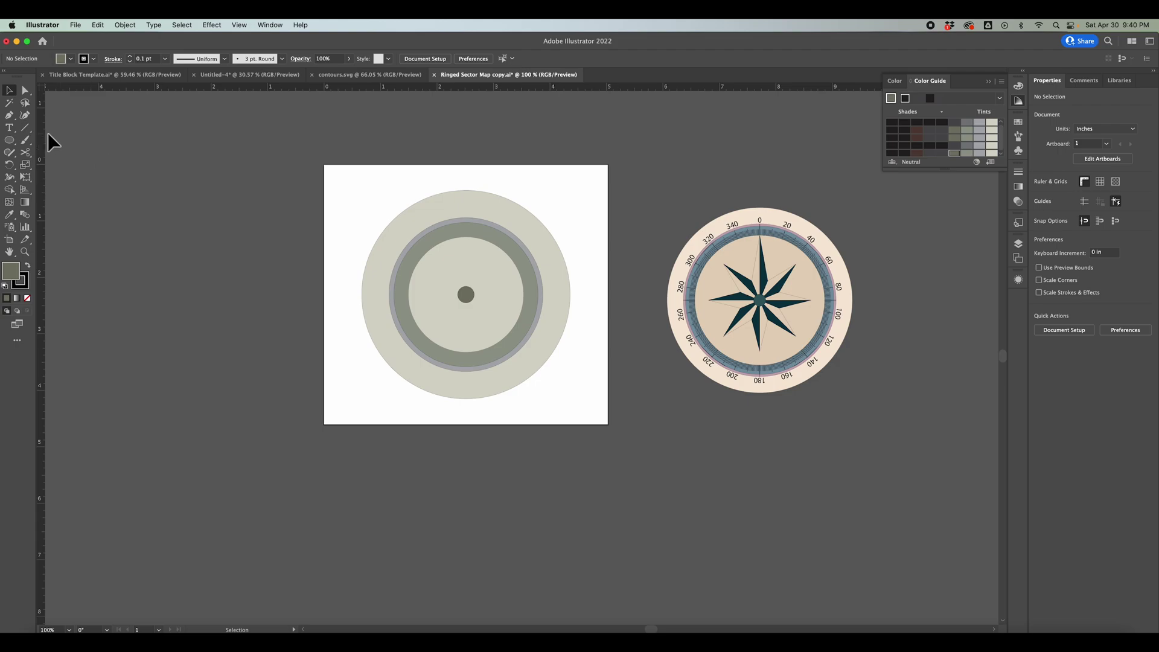
pyautogui.click(25, 129)
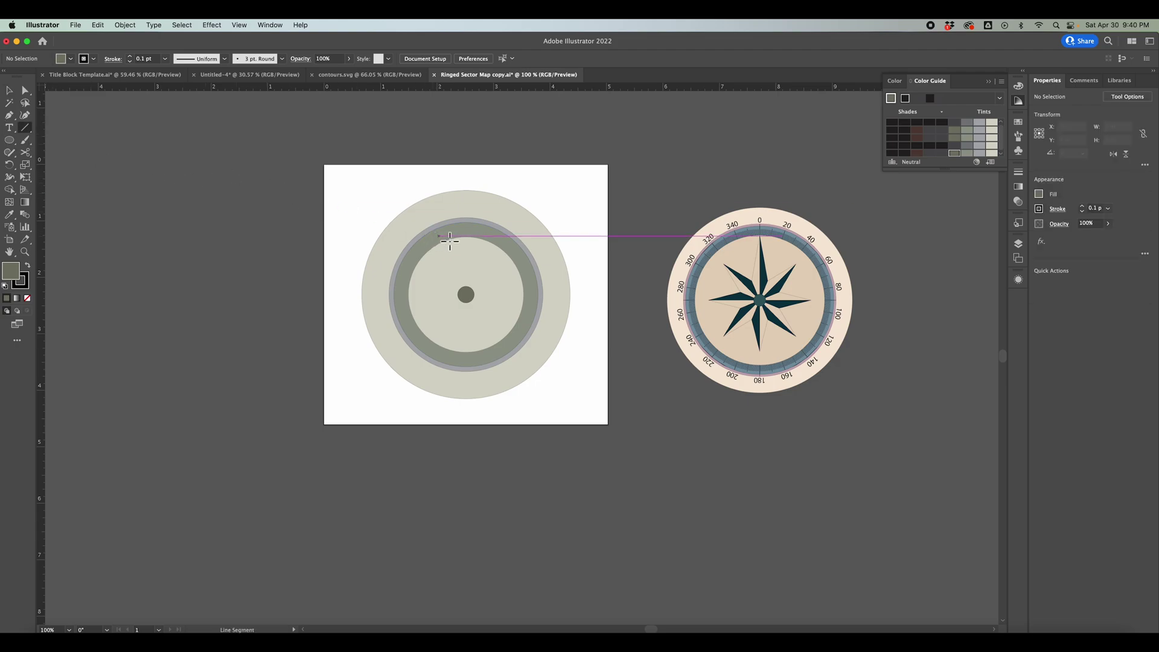
pyautogui.moveTo(466, 229); pyautogui.dragTo(466, 237)
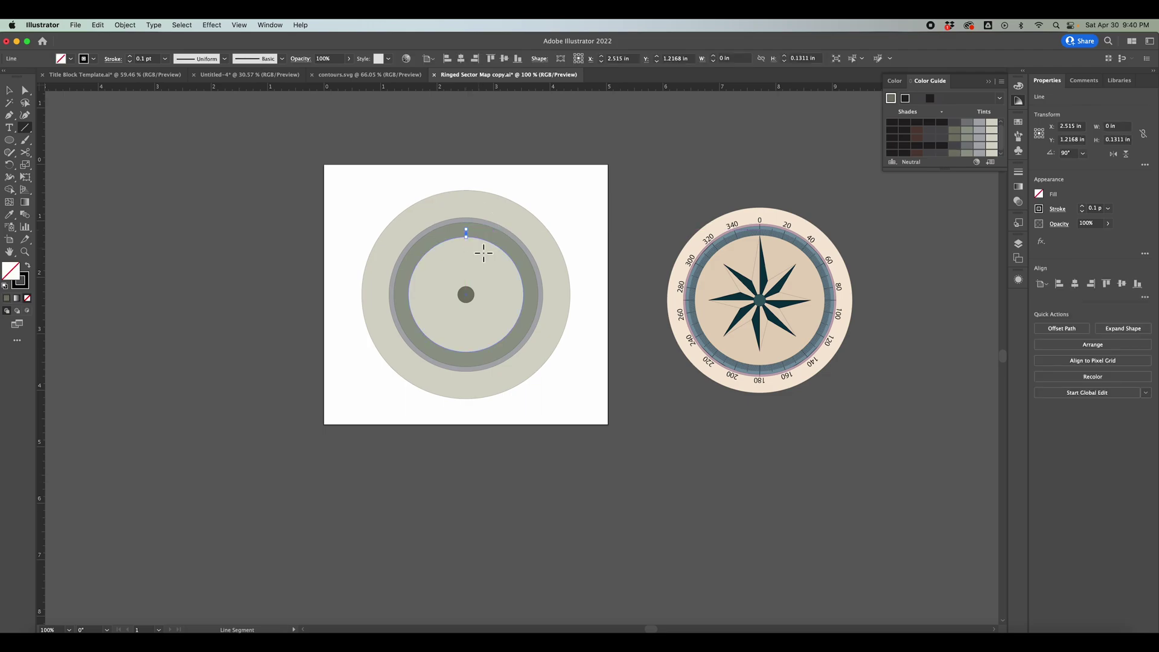
# Step: Set the tick line's stroke weight to 0.25 pt
pyautogui.click(1082, 206)
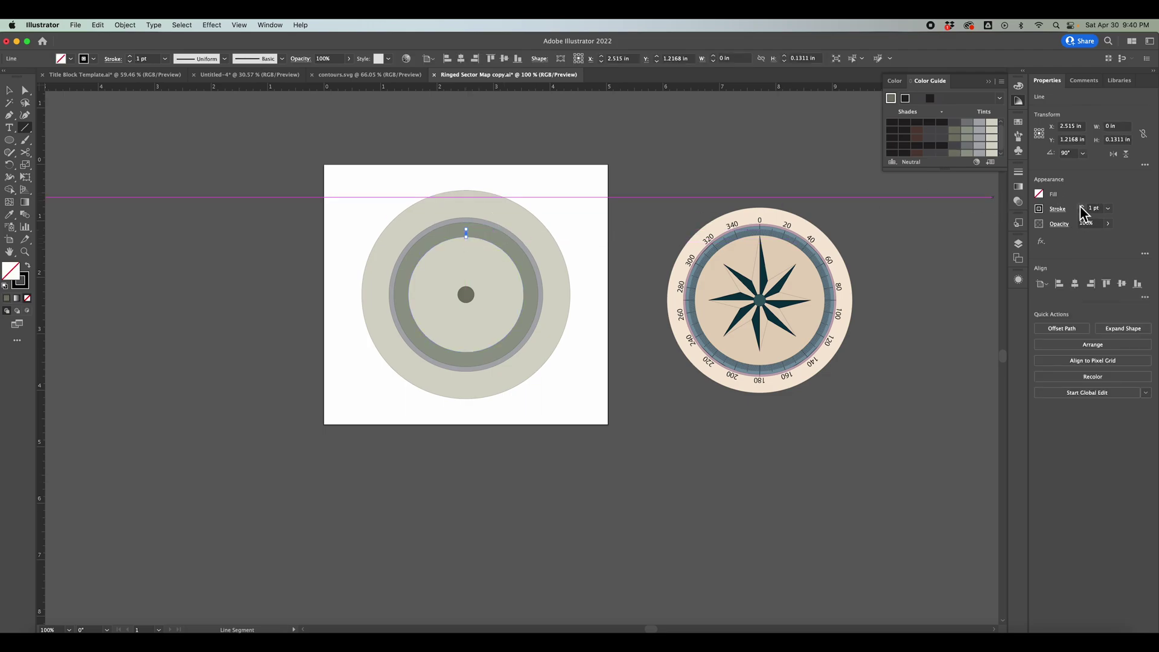
pyautogui.click(1082, 212)
pyautogui.click(1083, 212)
pyautogui.click(1087, 211)
pyautogui.write('0.25')
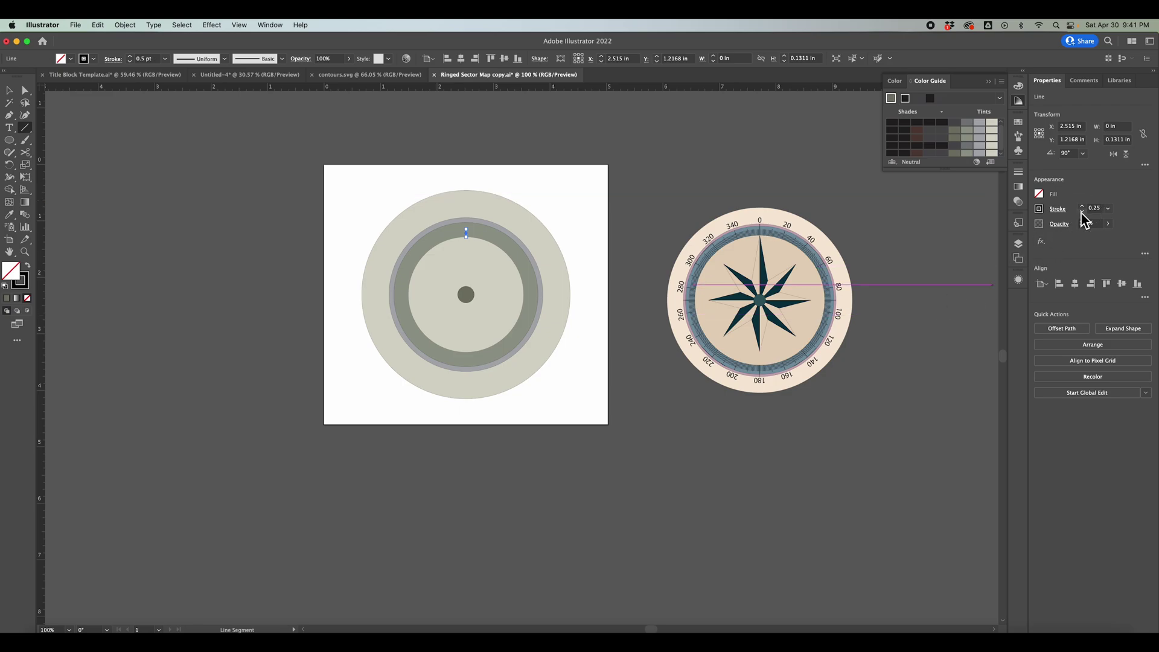
pyautogui.press('Return')
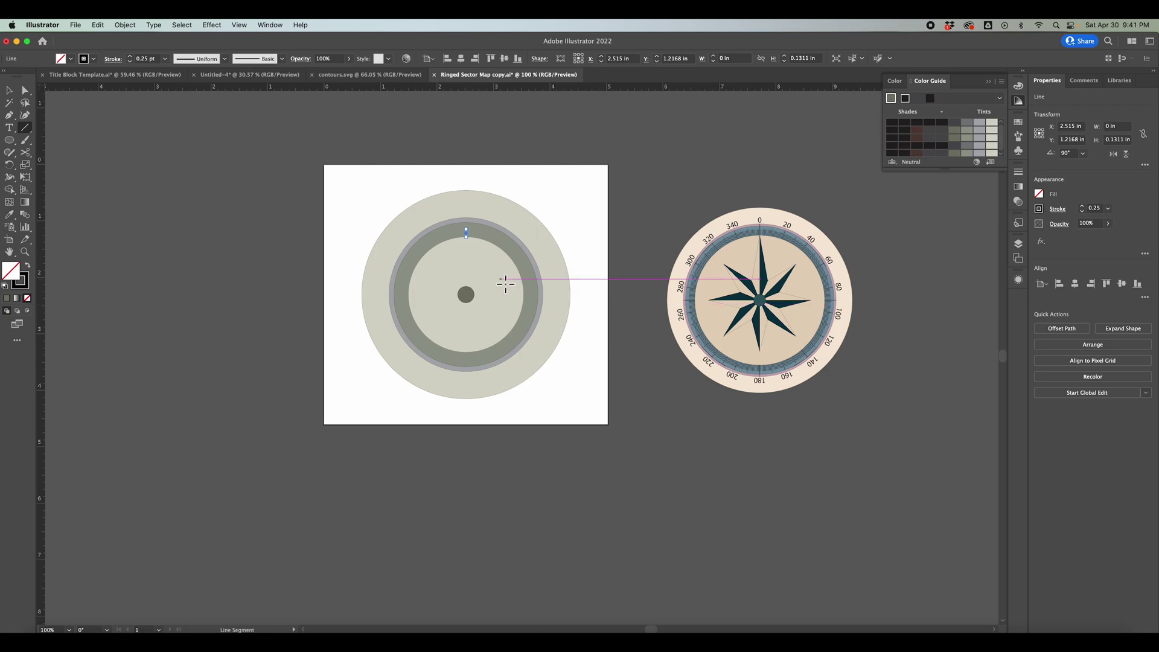
# Step: Create a copy of the top tick line rotated 1° about the centre of the compass
pyautogui.press('v')
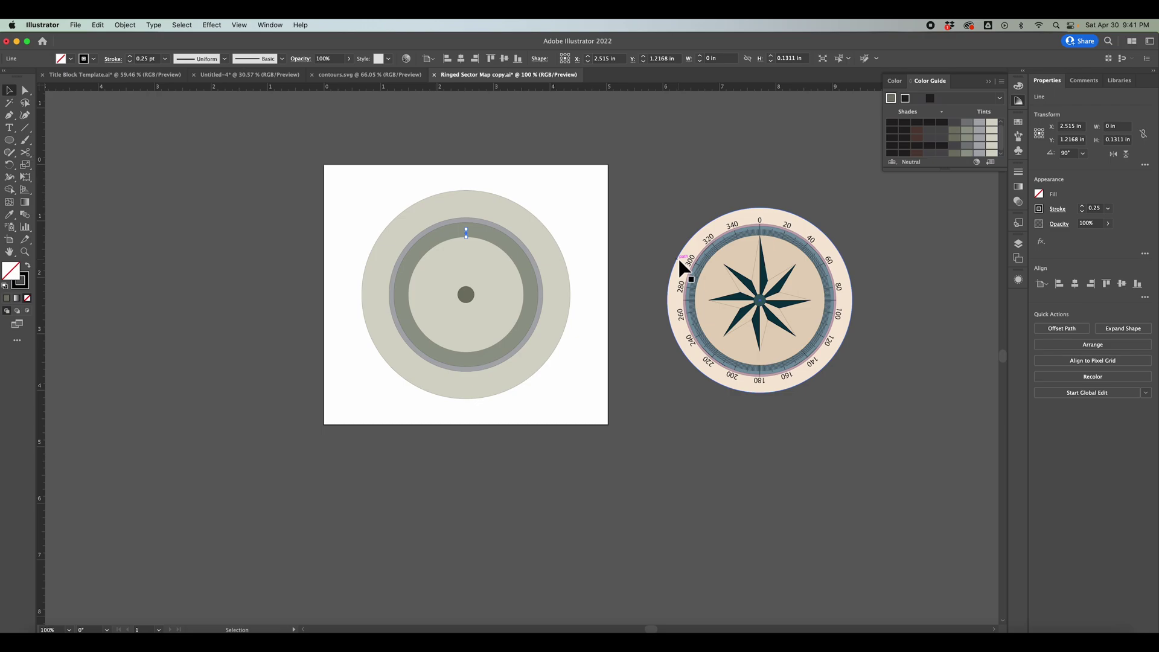
pyautogui.press('r')
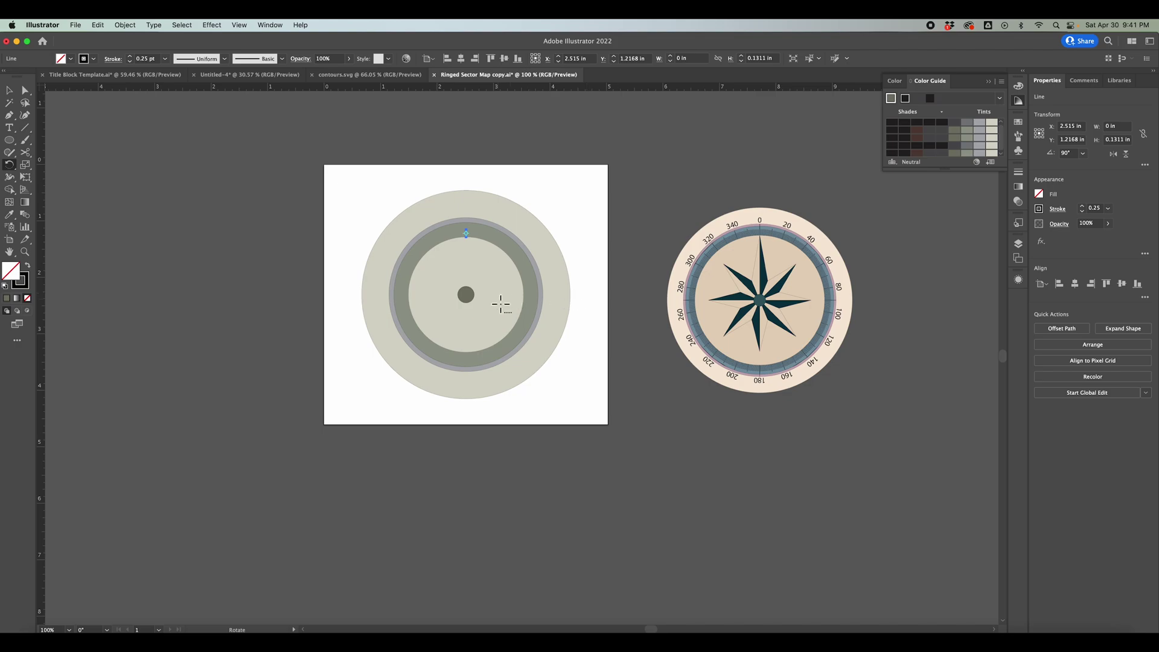
pyautogui.keyDown('alt'); pyautogui.click(469, 296); pyautogui.keyUp('alt')
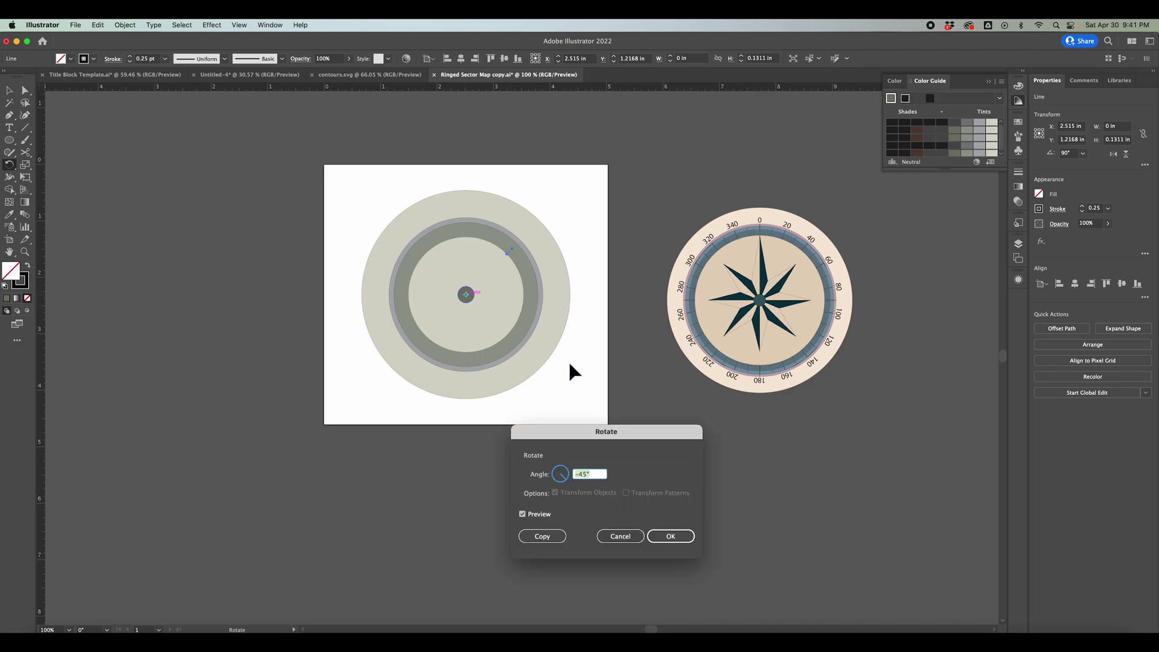
pyautogui.moveTo(625, 432); pyautogui.dragTo(654, 181)
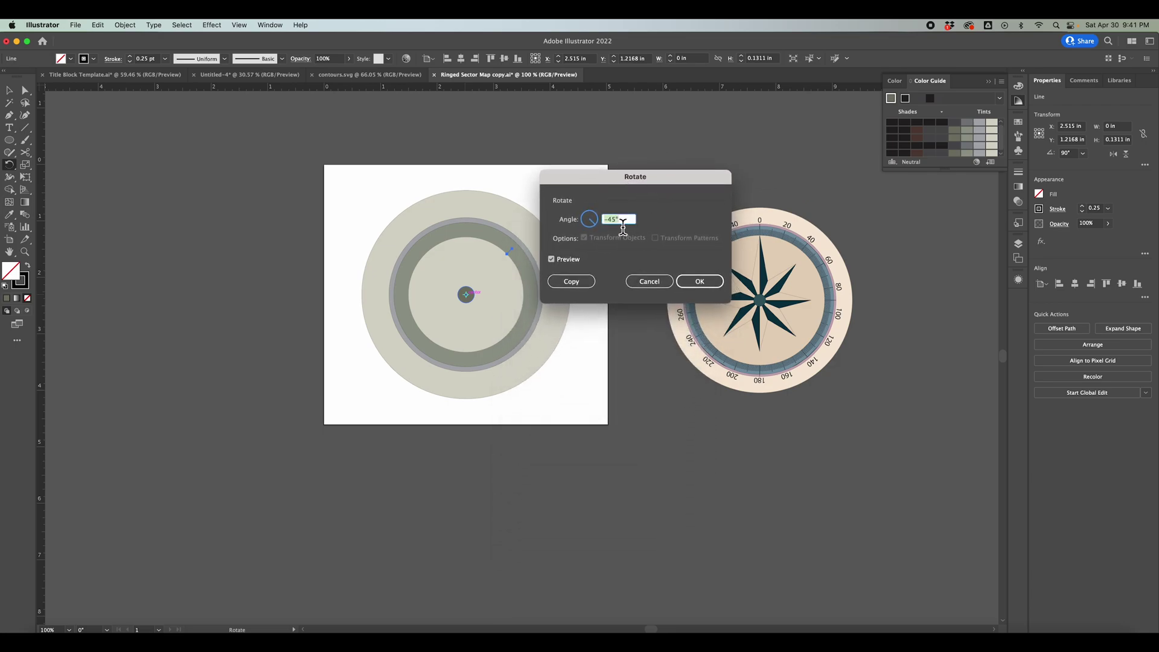
pyautogui.write('1')
pyautogui.click(689, 286)
pyautogui.click(574, 283)
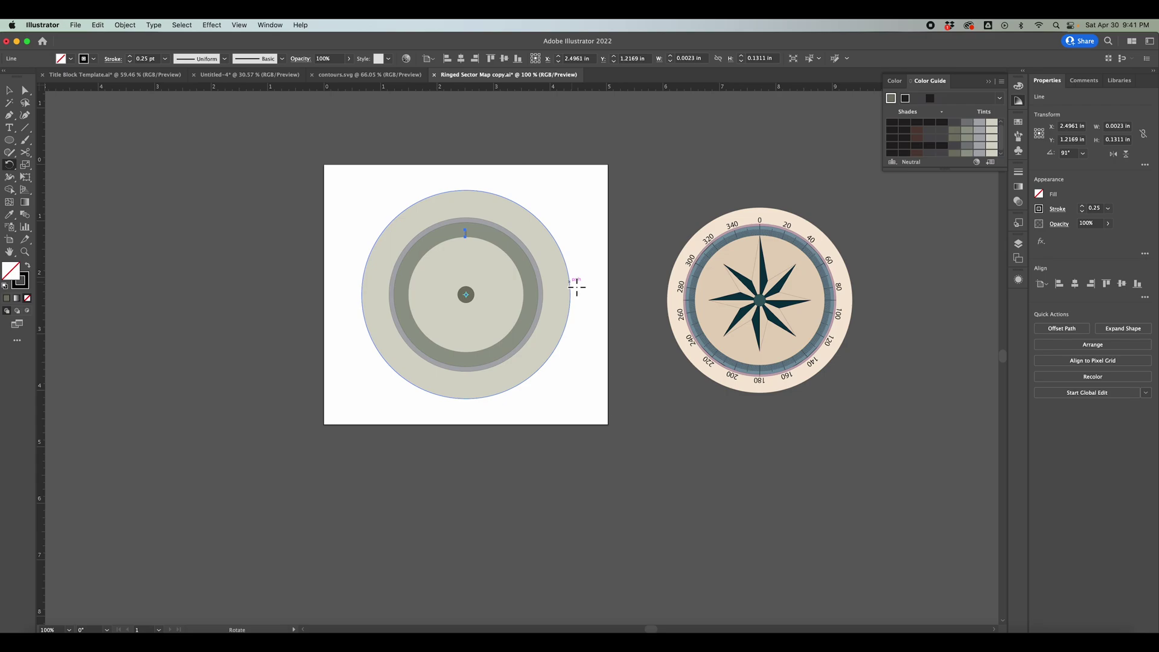
# Step: Repeat the 1° rotated copy until tick marks fill the full circle around the inner disc
pyautogui.press('v')
pyautogui.press('super+d')
pyautogui.press('super+d')
pyautogui.press('super+d')
pyautogui.press('super+d')
pyautogui.press('super+d')
pyautogui.press('super+d')
pyautogui.press('super+d')
pyautogui.press('super+d')
pyautogui.press('super+d')
pyautogui.press('super+d')
pyautogui.press('super+d')
pyautogui.press('super+d')
pyautogui.press('super+d')
pyautogui.press('super+d')
pyautogui.press('super+d')
pyautogui.press('super+d')
pyautogui.press('super+d')
pyautogui.press('super+d')
pyautogui.press('super+d')
pyautogui.press('super+d')
pyautogui.press('super+d')
pyautogui.press('super+d')
pyautogui.press('super+d')
pyautogui.press('super+d')
pyautogui.press('super+d')
pyautogui.press('super+d')
pyautogui.press('super+d')
pyautogui.press('super+d')
pyautogui.press('super+d')
pyautogui.press('super+d')
pyautogui.press('super+d')
pyautogui.press('super+d')
pyautogui.press('super+d')
pyautogui.press('super+d')
pyautogui.press('super+d')
pyautogui.press('super+d')
pyautogui.press('super+d')
pyautogui.press('super+d')
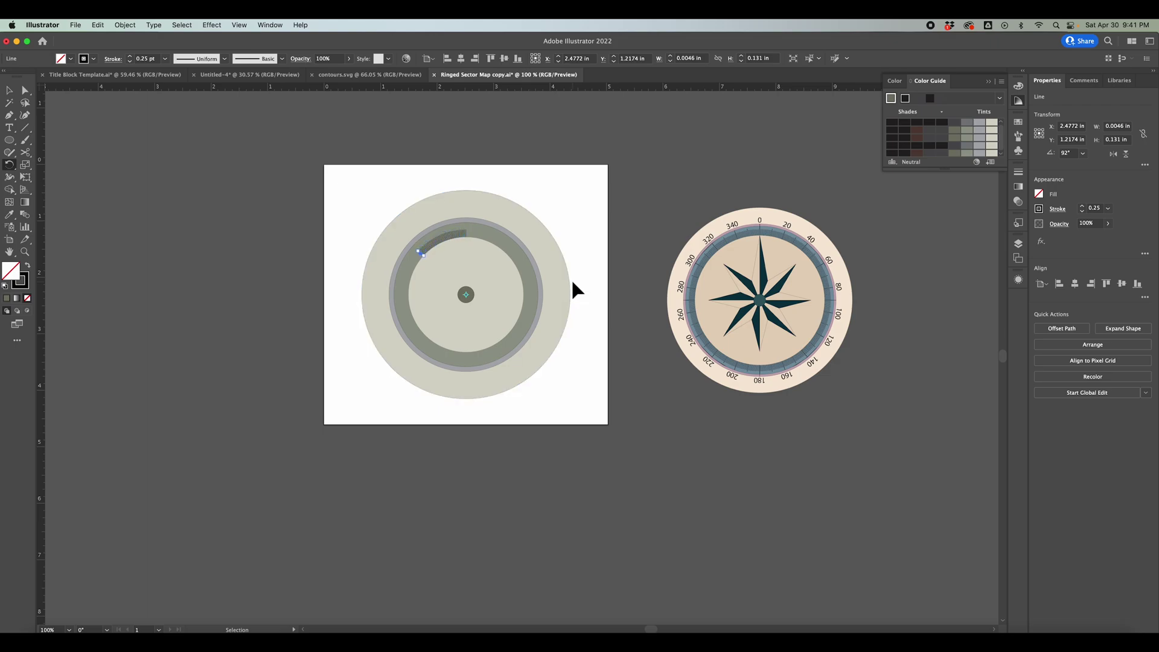
pyautogui.hotkey('ctrl', 'd')
pyautogui.hotkey('ctrl', 'd')
pyautogui.hotkey('ctrl', 'd')
pyautogui.hotkey('ctrl', 'd')
pyautogui.hotkey('ctrl', 'd')
pyautogui.hotkey('ctrl', 'd')
pyautogui.hotkey('ctrl', 'd')
pyautogui.hotkey('ctrl', 'd')
pyautogui.hotkey('ctrl', 'd')
pyautogui.hotkey('ctrl', 'd')
pyautogui.hotkey('ctrl', 'd')
pyautogui.hotkey('ctrl', 'd')
pyautogui.hotkey('ctrl', 'd')
pyautogui.hotkey('ctrl', 'd')
pyautogui.hotkey('ctrl', 'd')
pyautogui.hotkey('ctrl', 'd')
pyautogui.hotkey('ctrl', 'd')
pyautogui.hotkey('ctrl', 'd')
pyautogui.hotkey('ctrl', 'd')
pyautogui.hotkey('ctrl', 'd')
pyautogui.hotkey('ctrl', 'd')
pyautogui.hotkey('ctrl', 'd')
pyautogui.hotkey('ctrl', 'd')
pyautogui.hotkey('ctrl', 'd')
pyautogui.hotkey('ctrl', 'd')
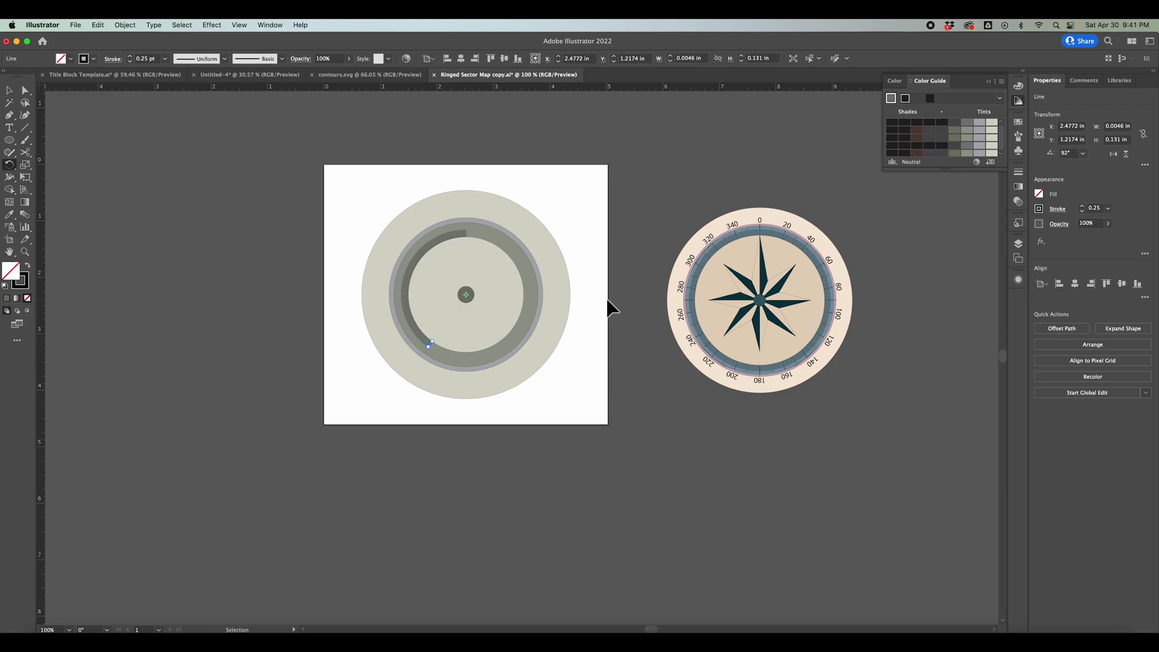
pyautogui.hotkey('ctrl', 'd')
pyautogui.hotkey('ctrl', 'd')
pyautogui.hotkey('ctrl', 'd')
pyautogui.hotkey('ctrl', 'd')
pyautogui.hotkey('ctrl', 'd')
pyautogui.hotkey('ctrl', 'd')
pyautogui.hotkey('ctrl', 'd')
pyautogui.hotkey('ctrl', 'd')
pyautogui.hotkey('ctrl', 'd')
pyautogui.hotkey('ctrl', 'd')
pyautogui.hotkey('ctrl', 'd')
pyautogui.hotkey('ctrl', 'd')
pyautogui.hotkey('ctrl', 'd')
pyautogui.hotkey('ctrl', 'd')
pyautogui.hotkey('ctrl', 'd')
pyautogui.hscroll(-3, 606, 298)
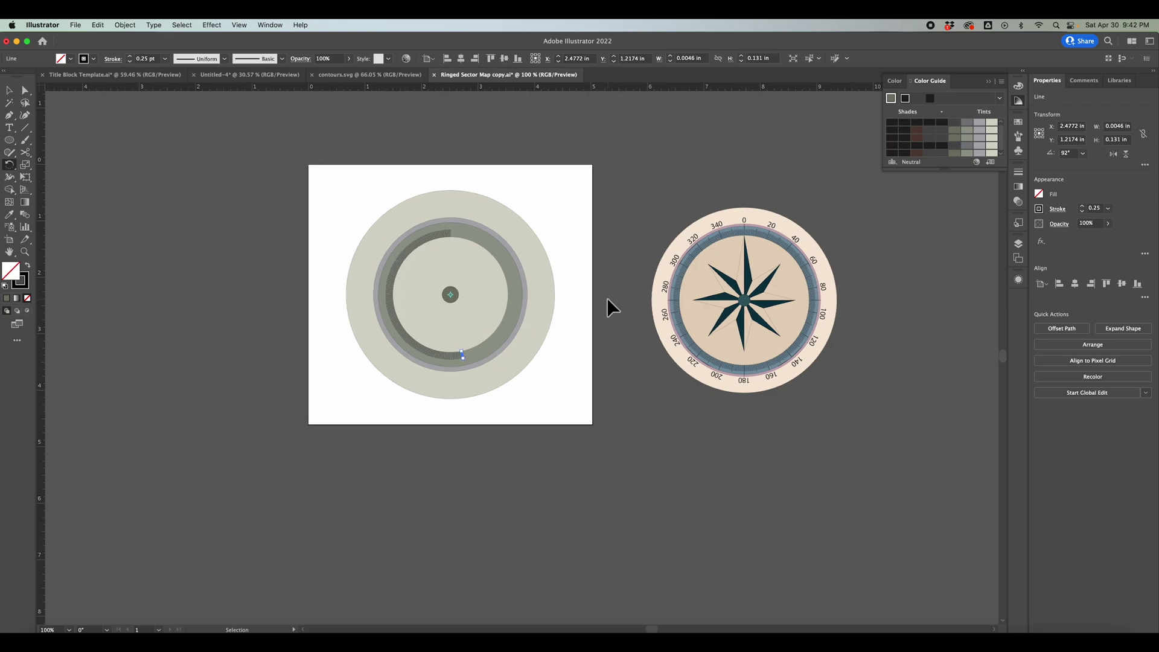
pyautogui.hotkey('ctrl', 'd')
pyautogui.hotkey('ctrl', 'd')
pyautogui.hotkey('ctrl', 'd')
pyautogui.hotkey('ctrl', 'd')
pyautogui.hotkey('ctrl', 'd')
pyautogui.hotkey('ctrl', 'd')
pyautogui.hotkey('ctrl', 'd')
pyautogui.hotkey('ctrl', 'd')
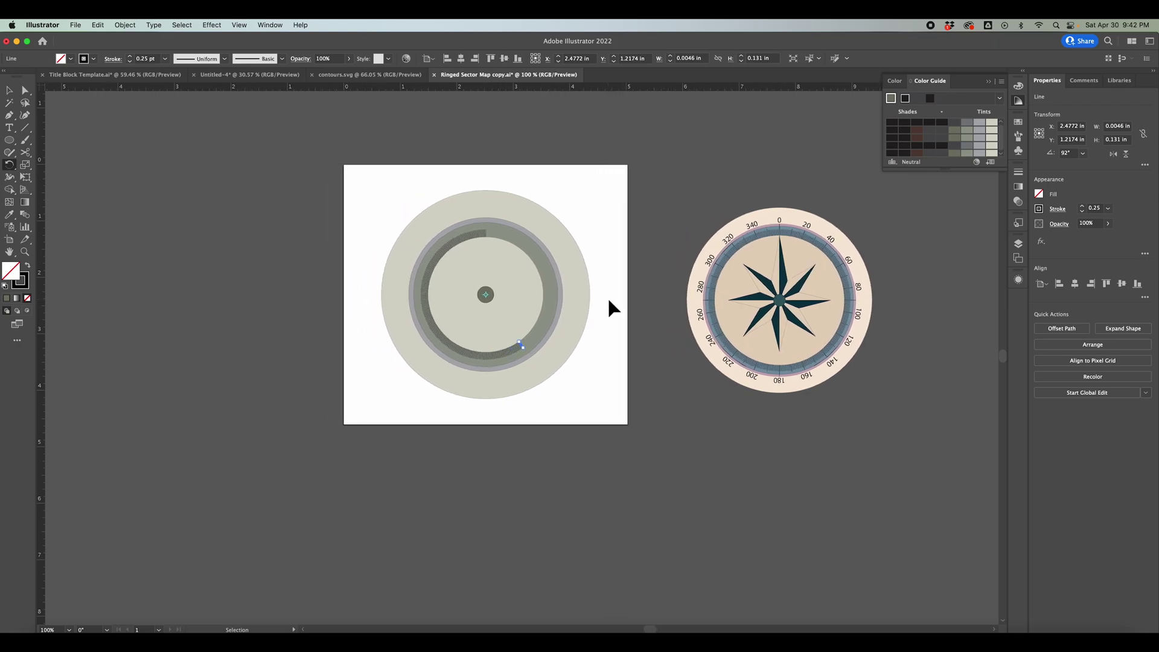
pyautogui.hotkey('ctrl', 'd')
pyautogui.hotkey('ctrl', 'd')
pyautogui.hotkey('ctrl', 'd')
pyautogui.hotkey('ctrl', 'd')
pyautogui.hotkey('ctrl', 'd')
pyautogui.hotkey('ctrl', 'd')
pyautogui.hotkey('ctrl', 'd')
pyautogui.hotkey('ctrl', 'd')
pyautogui.hotkey('ctrl', 'd')
pyautogui.hotkey('ctrl', 'd')
pyautogui.hotkey('ctrl', 'd')
pyautogui.hotkey('ctrl', 'd')
pyautogui.hotkey('ctrl', 'd')
pyautogui.hotkey('ctrl', 'd')
pyautogui.hotkey('ctrl', 'd')
pyautogui.hotkey('ctrl', 'd')
pyautogui.hotkey('ctrl', 'd')
pyautogui.hotkey('ctrl', 'd')
pyautogui.hotkey('ctrl', 'd')
pyautogui.hotkey('ctrl', 'd')
pyautogui.hotkey('ctrl', 'd')
pyautogui.hotkey('ctrl', 'd')
pyautogui.hotkey('ctrl', 'd')
pyautogui.hotkey('ctrl', 'd')
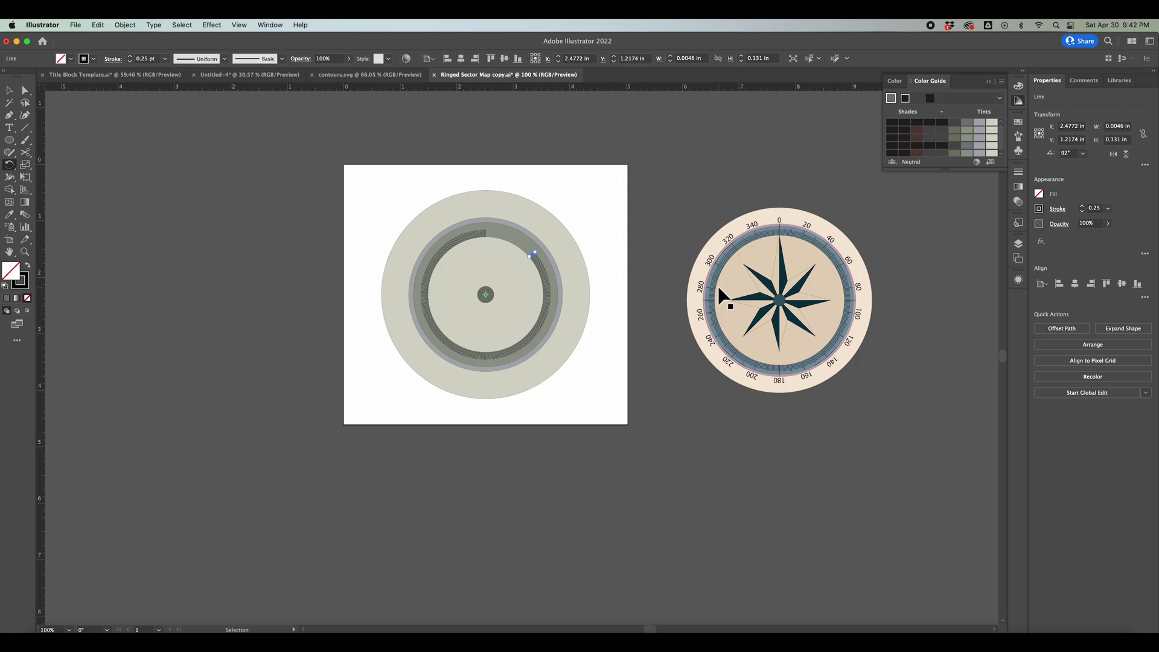
pyautogui.hotkey('ctrl', 'd')
pyautogui.hotkey('ctrl', 'd')
pyautogui.hotkey('ctrl', 'd')
pyautogui.hotkey('ctrl', 'd')
pyautogui.hotkey('ctrl', 'd')
pyautogui.hotkey('ctrl', 'd')
pyautogui.hotkey('ctrl', 'd')
pyautogui.hotkey('ctrl', 'd')
pyautogui.hotkey('ctrl', 'd')
pyautogui.hotkey('ctrl', 'd')
pyautogui.hotkey('ctrl', 'd')
pyautogui.hotkey('ctrl', 'd')
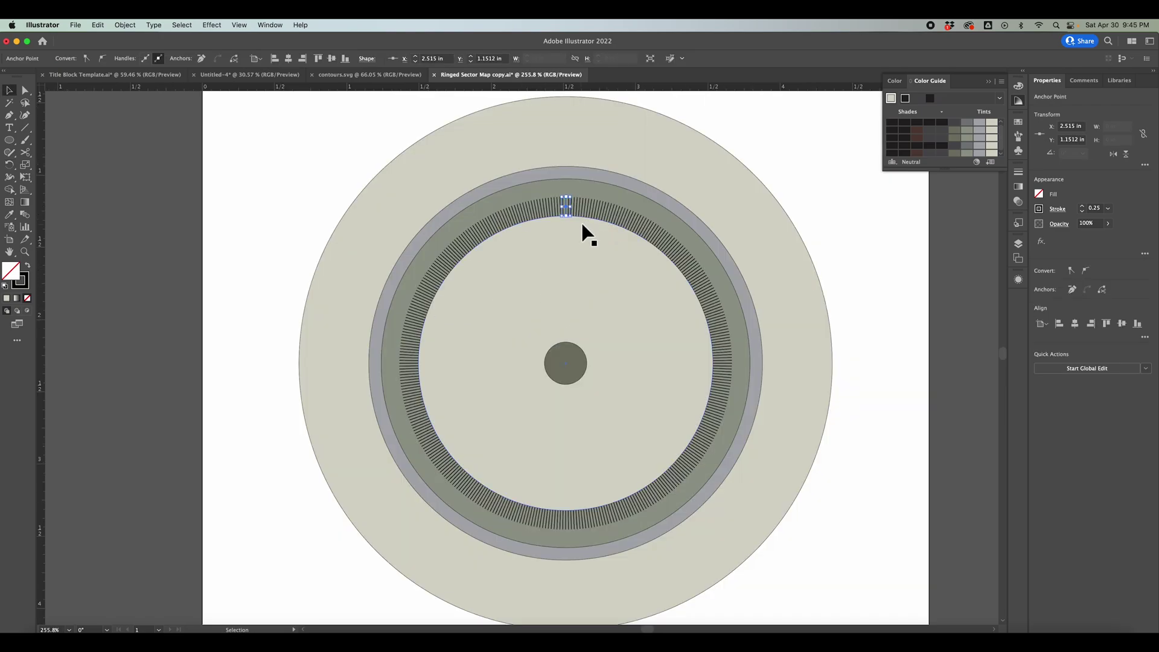
# Step: Extend the top tick's outer end to the outer edge of the grey-green ring, making the line about 0.26 in long
pyautogui.click(799, 168)
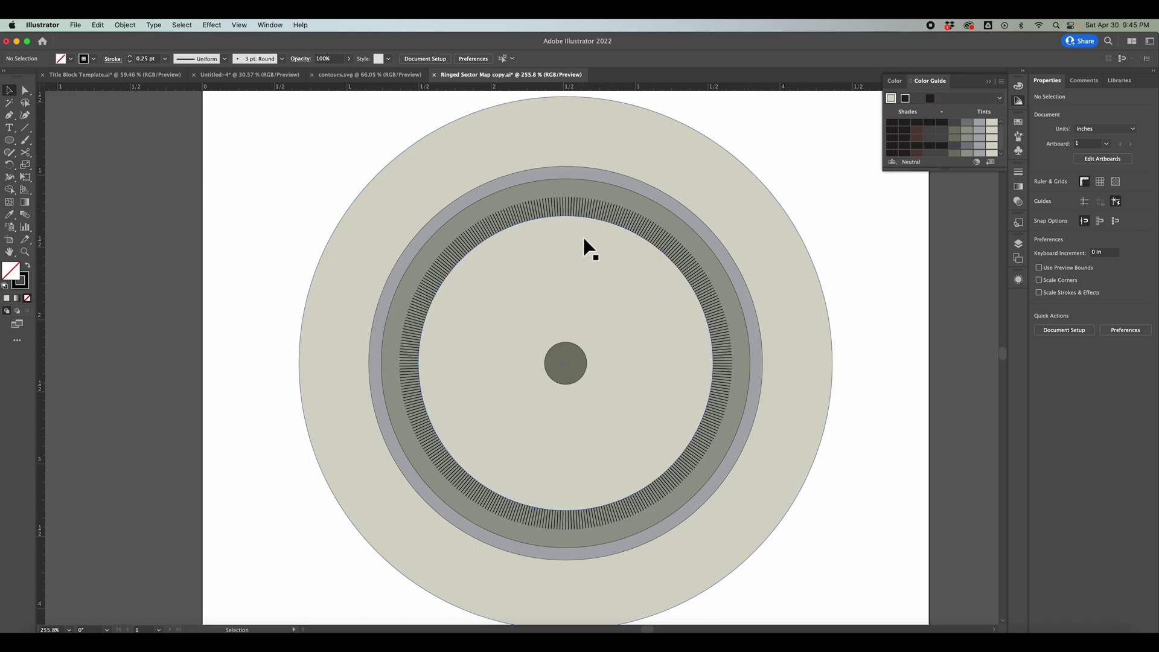
pyautogui.click(568, 210)
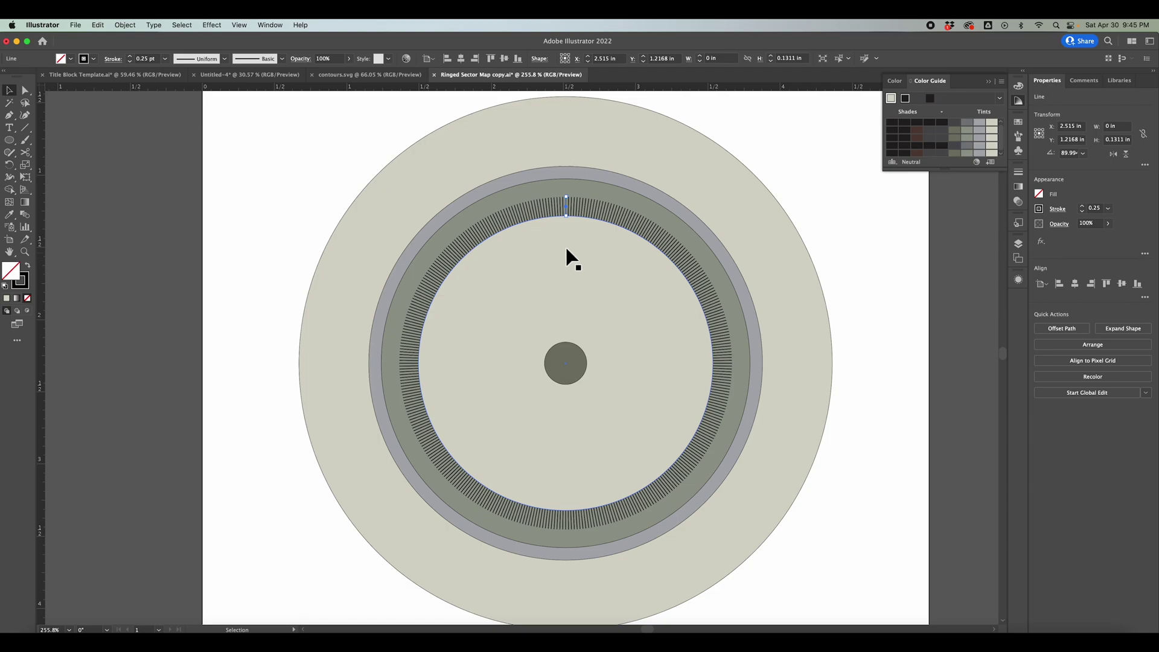
pyautogui.press('a')
pyautogui.click(567, 198)
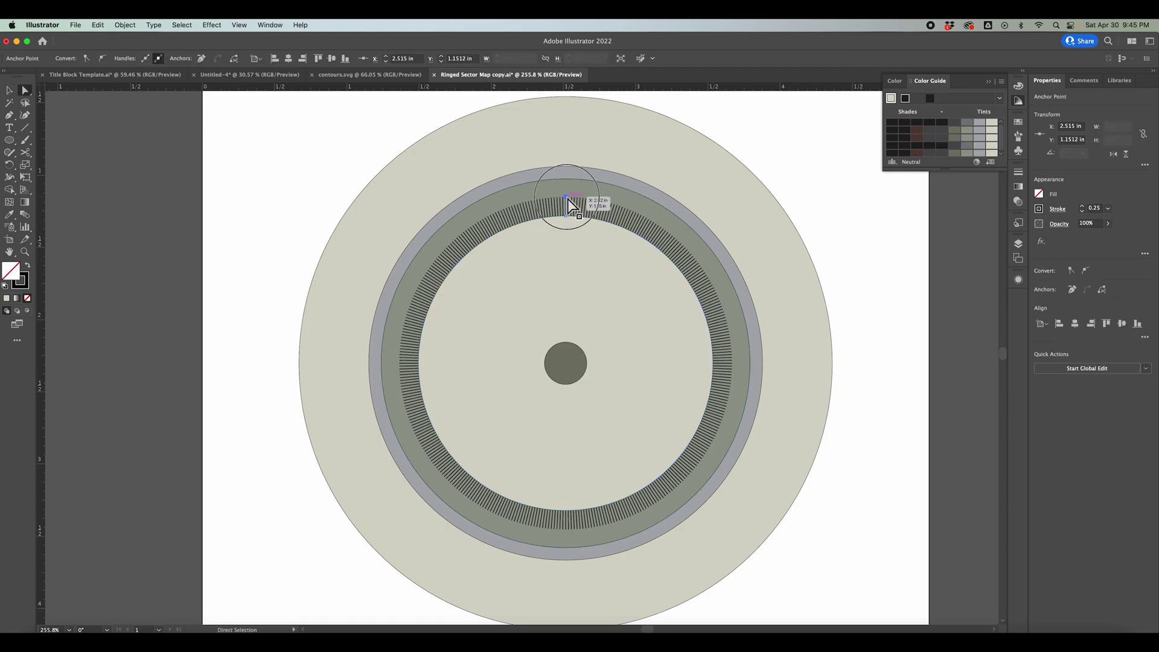
pyautogui.moveTo(568, 197); pyautogui.dragTo(568, 183)
pyautogui.click(829, 241)
pyautogui.press('v')
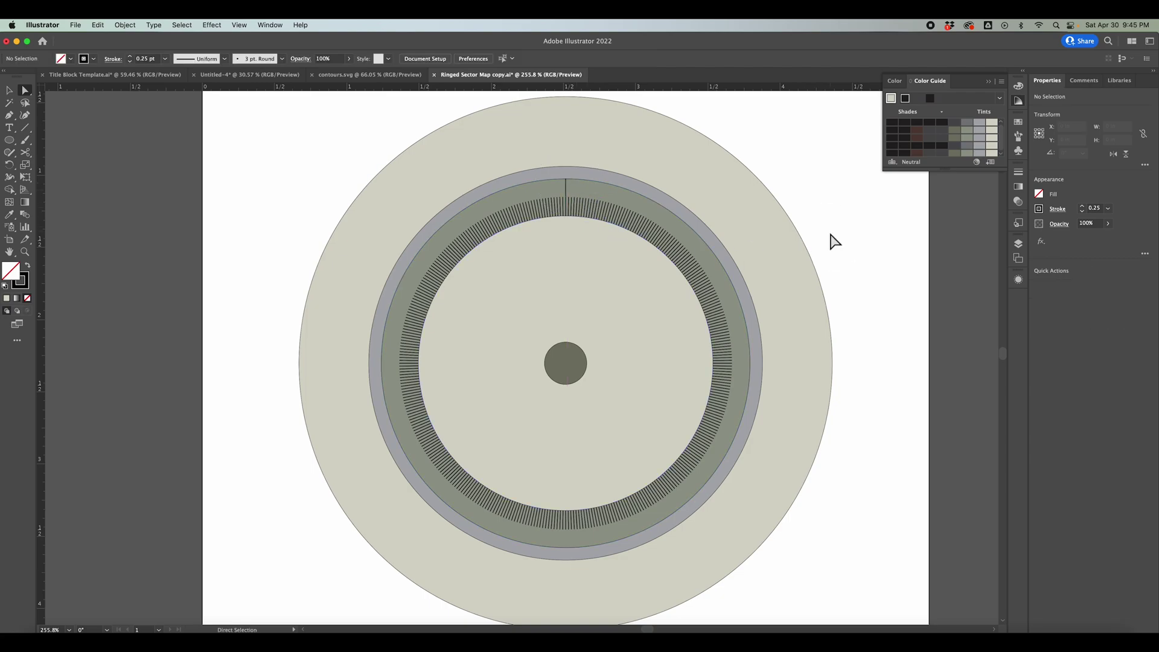
# Step: Copy the long top tick around the compass centre at 90° intervals to mark the four quarter positions
pyautogui.click(566, 194)
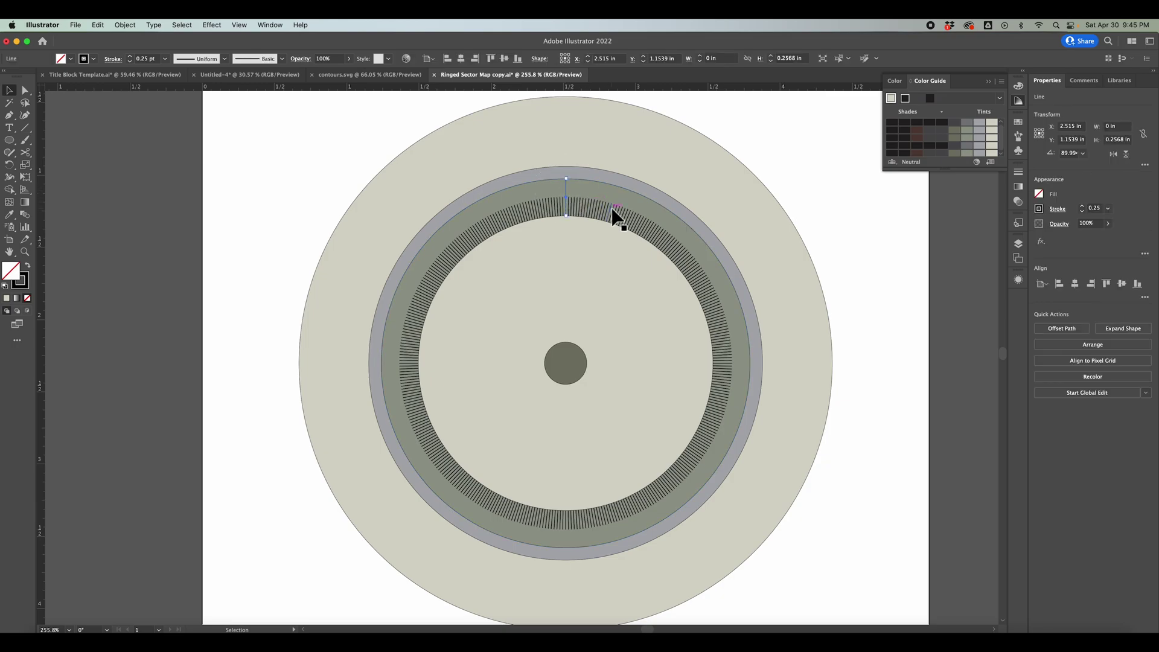
pyautogui.press('r')
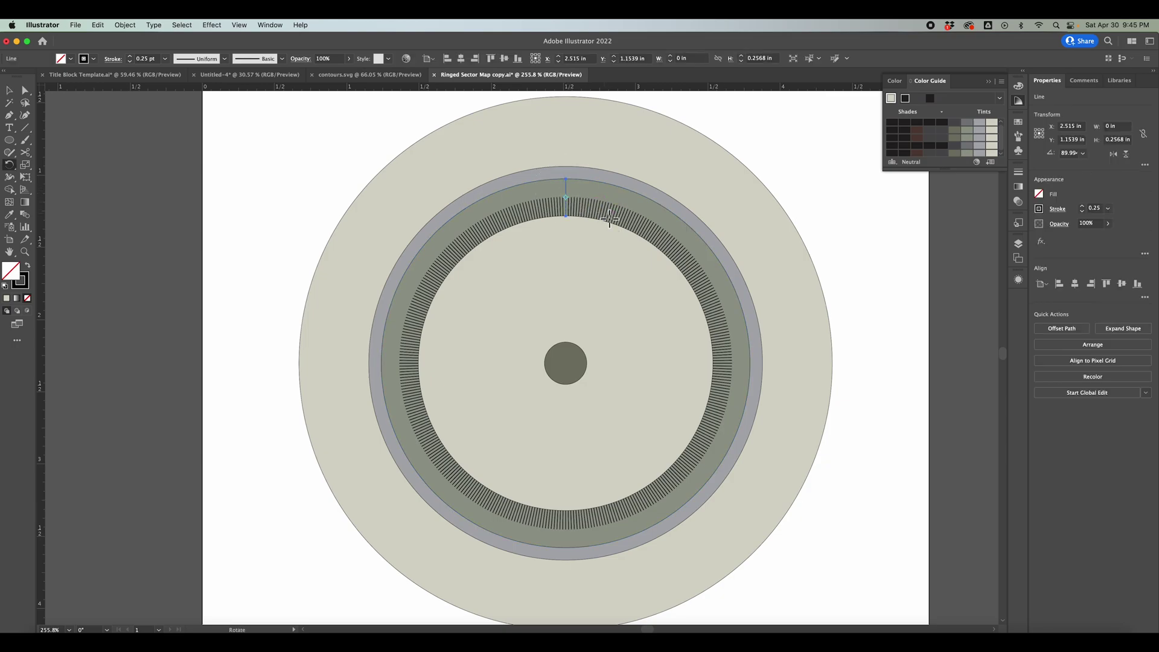
pyautogui.keyDown('alt'); pyautogui.click(570, 365); pyautogui.keyUp('alt')
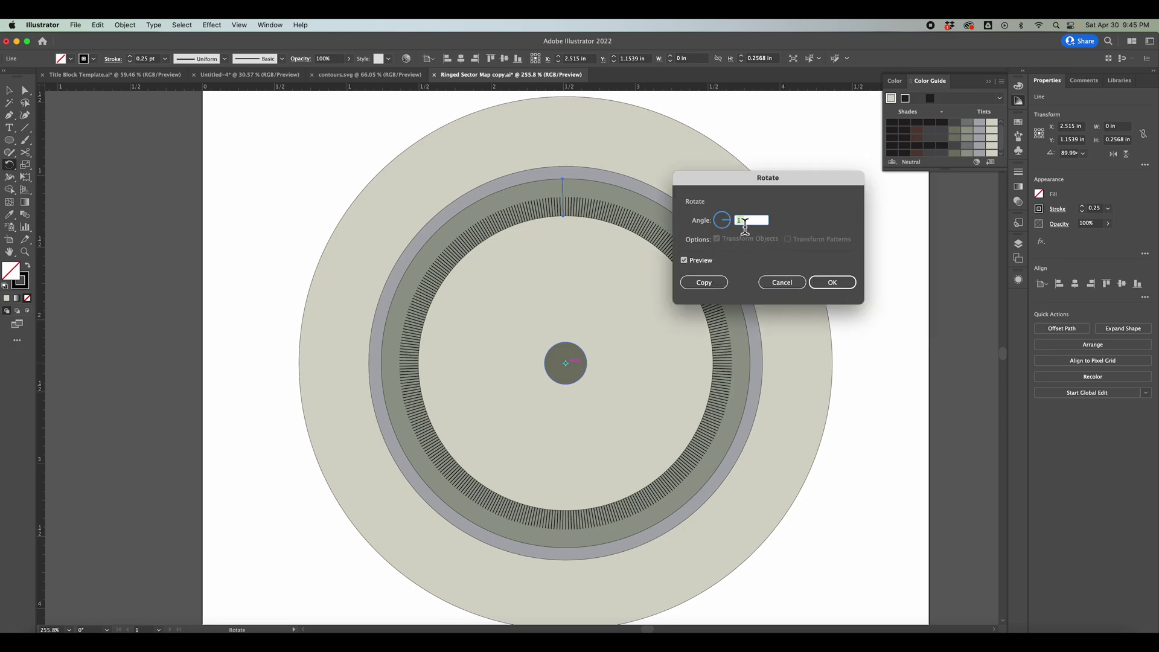
pyautogui.write('90')
pyautogui.click(719, 283)
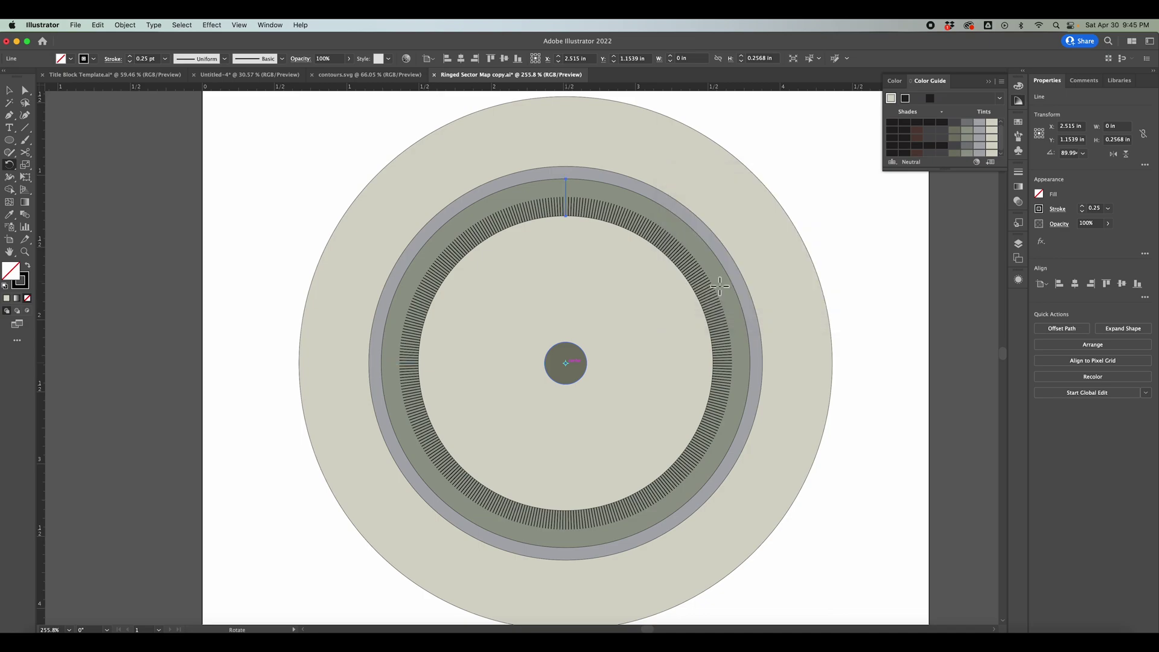
pyautogui.press('v')
pyautogui.press('super+d')
pyautogui.press('super+d')
pyautogui.press('r')
pyautogui.press('v')
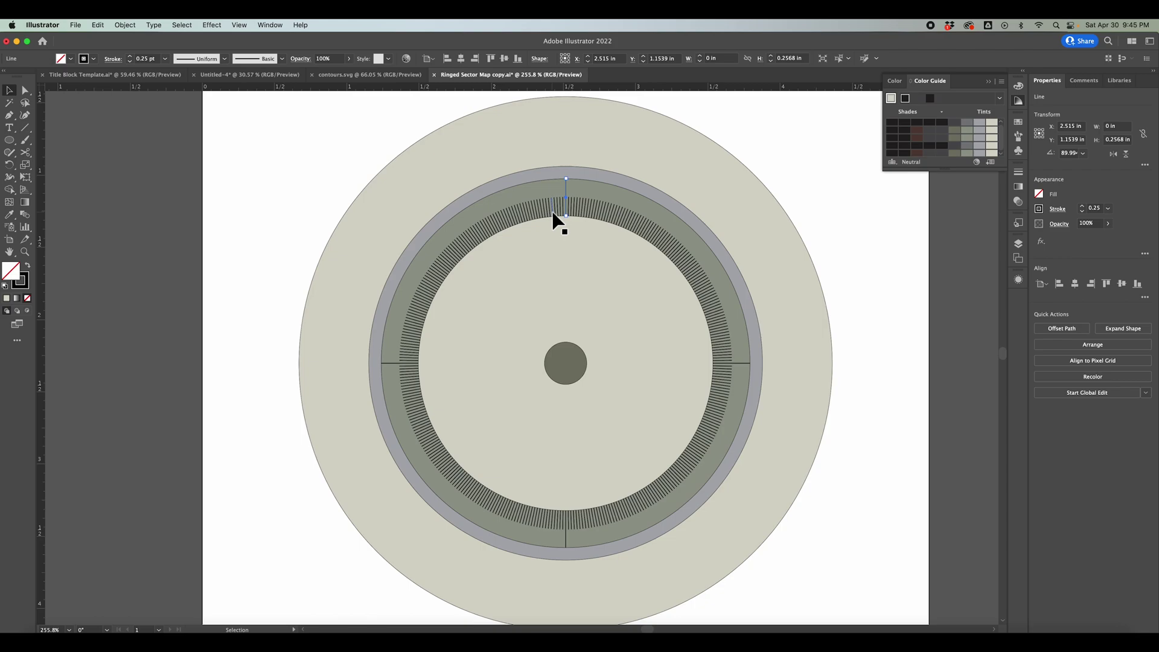
# Step: Shorten the selected top tick to about 0.17 in by moving its outer end inward
pyautogui.press('a')
pyautogui.click(566, 178)
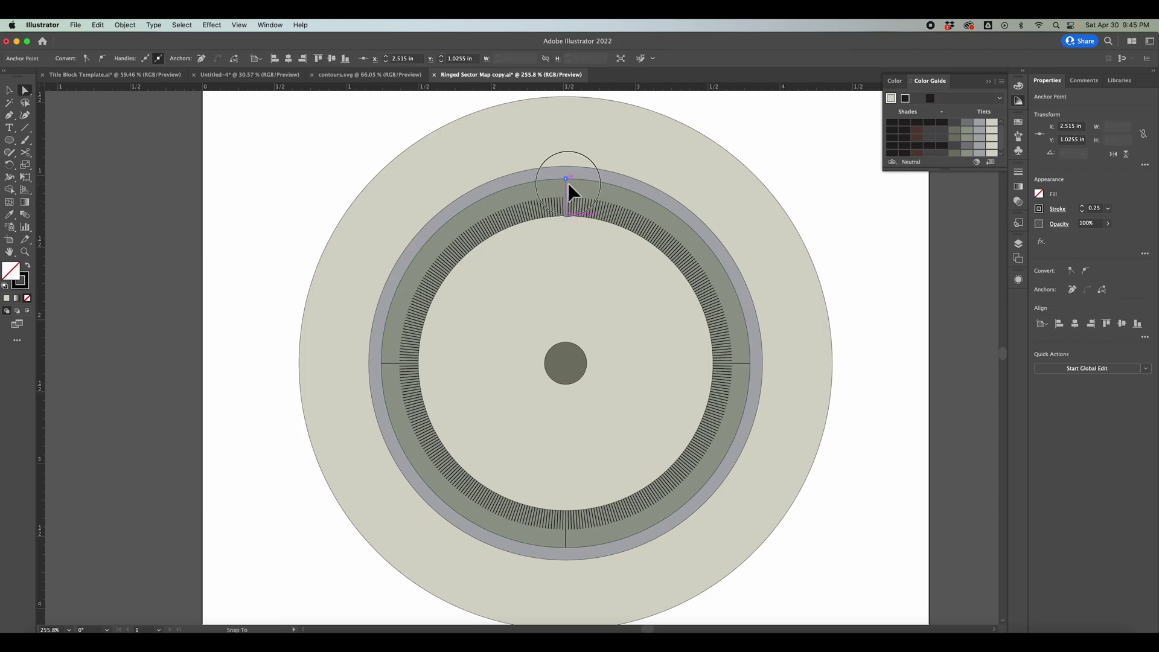
pyautogui.moveTo(569, 184); pyautogui.dragTo(566, 194)
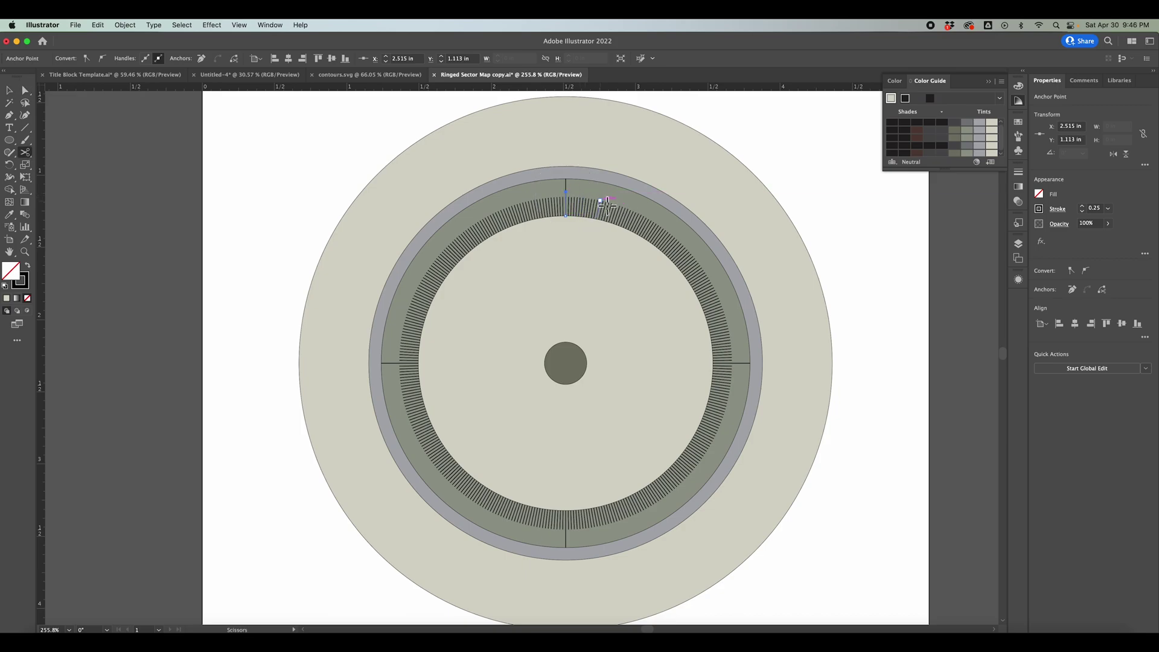
pyautogui.press('v')
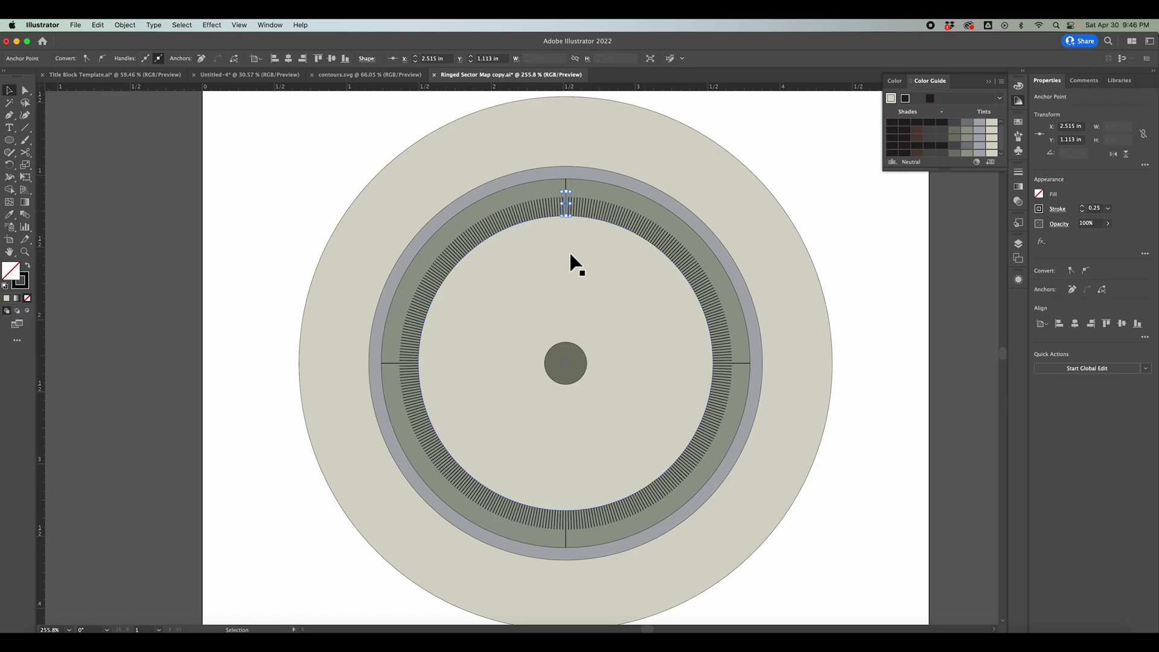
pyautogui.press('r')
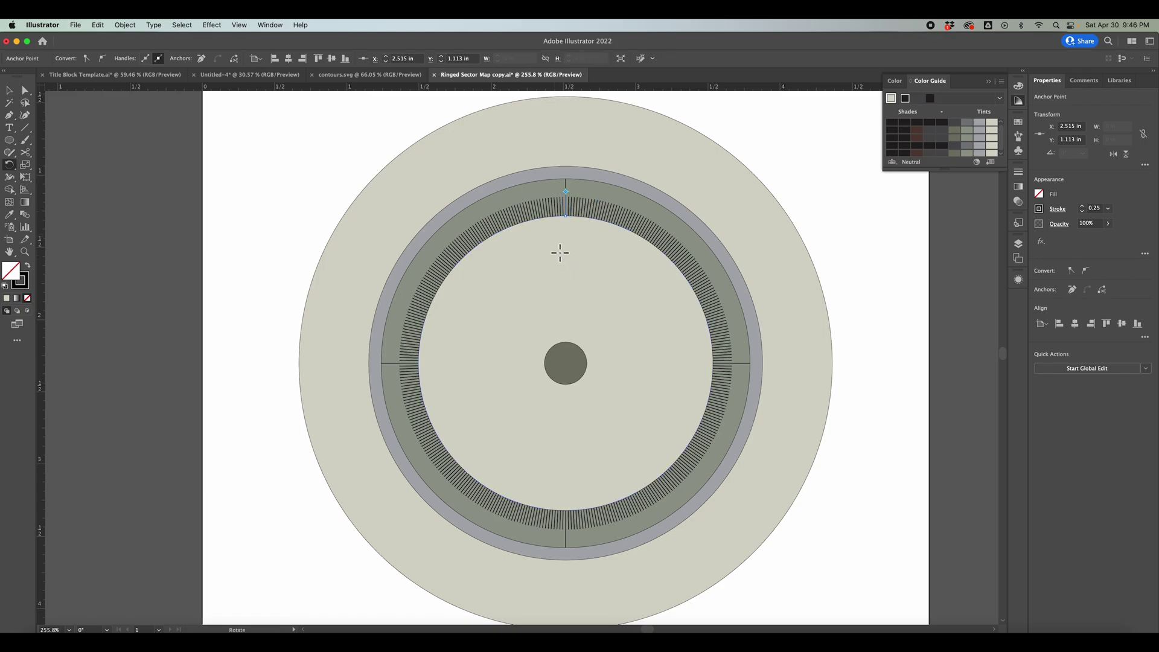
pyautogui.keyDown('alt'); pyautogui.click(566, 364); pyautogui.keyUp('alt')
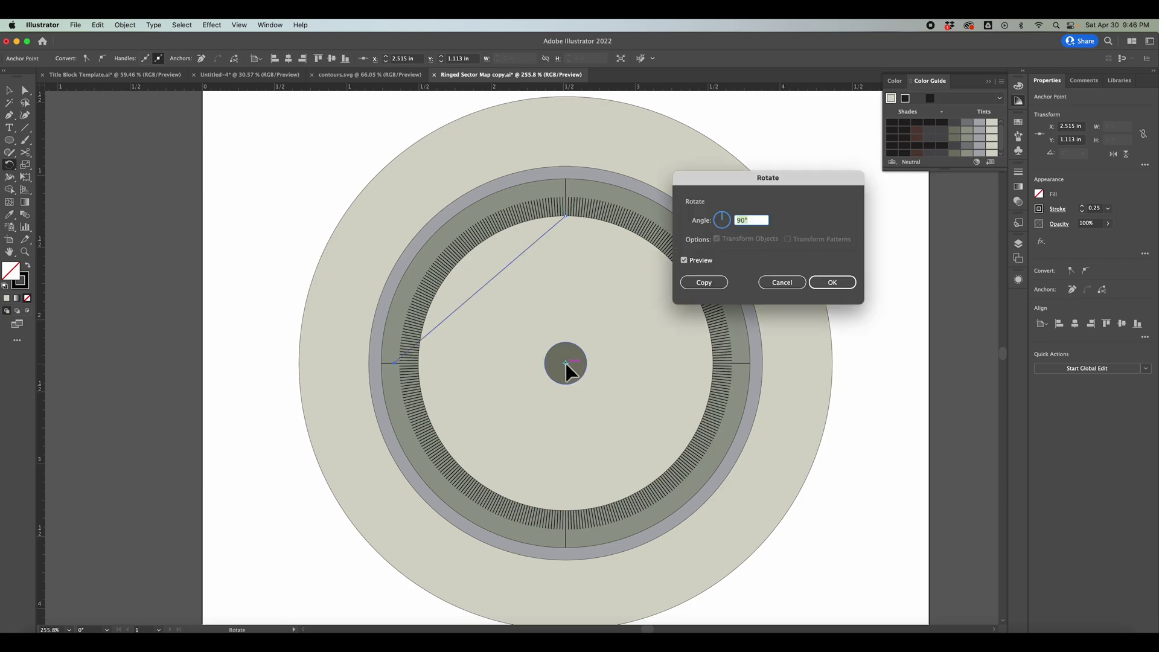
pyautogui.click(779, 281)
pyautogui.press('v')
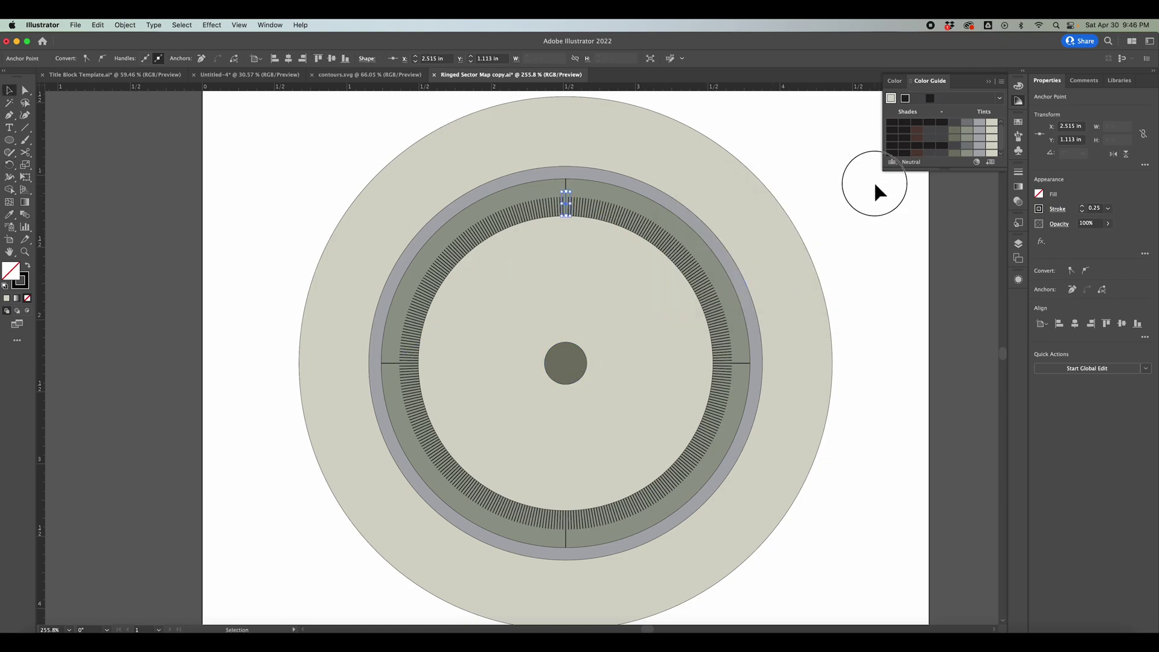
# Step: Make a copy of the shortened top tick rotated 10° around the compass centre
pyautogui.click(874, 182)
pyautogui.click(567, 208)
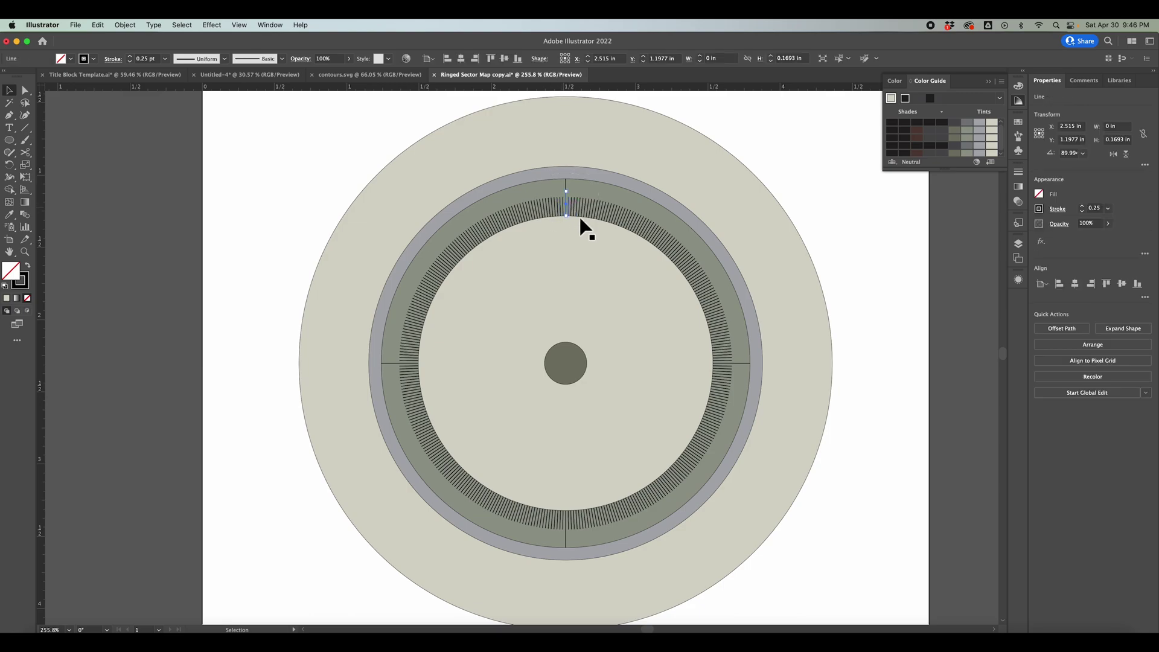
pyautogui.press('r')
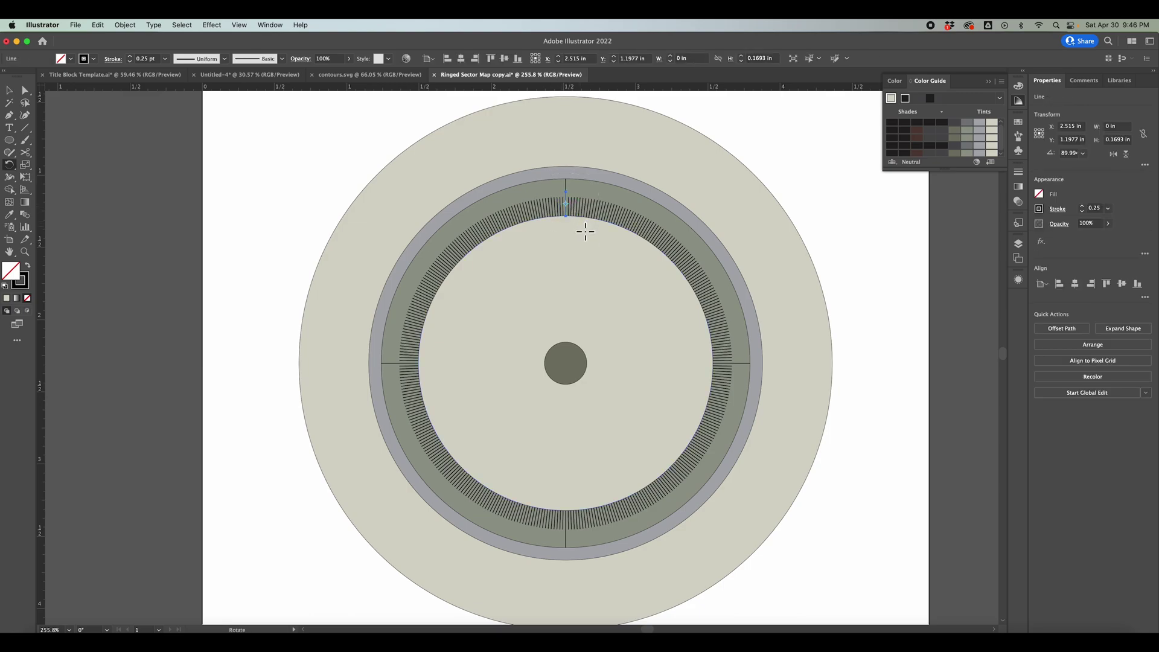
pyautogui.keyDown('alt'); pyautogui.click(567, 362); pyautogui.keyUp('alt')
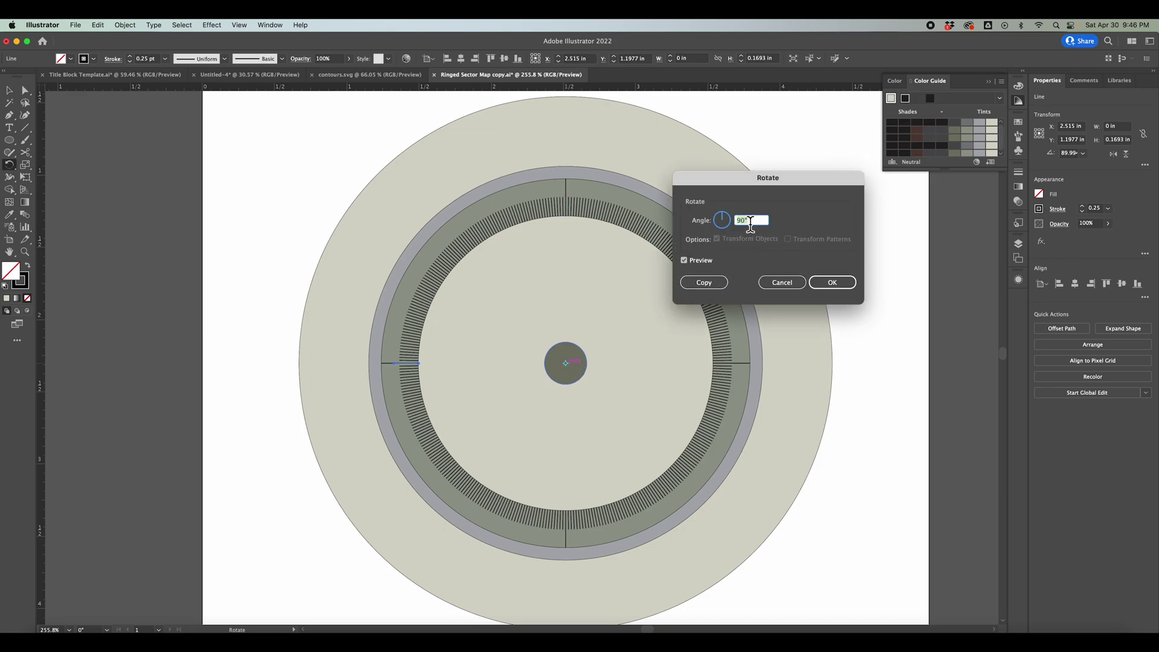
pyautogui.write('10')
pyautogui.click(715, 282)
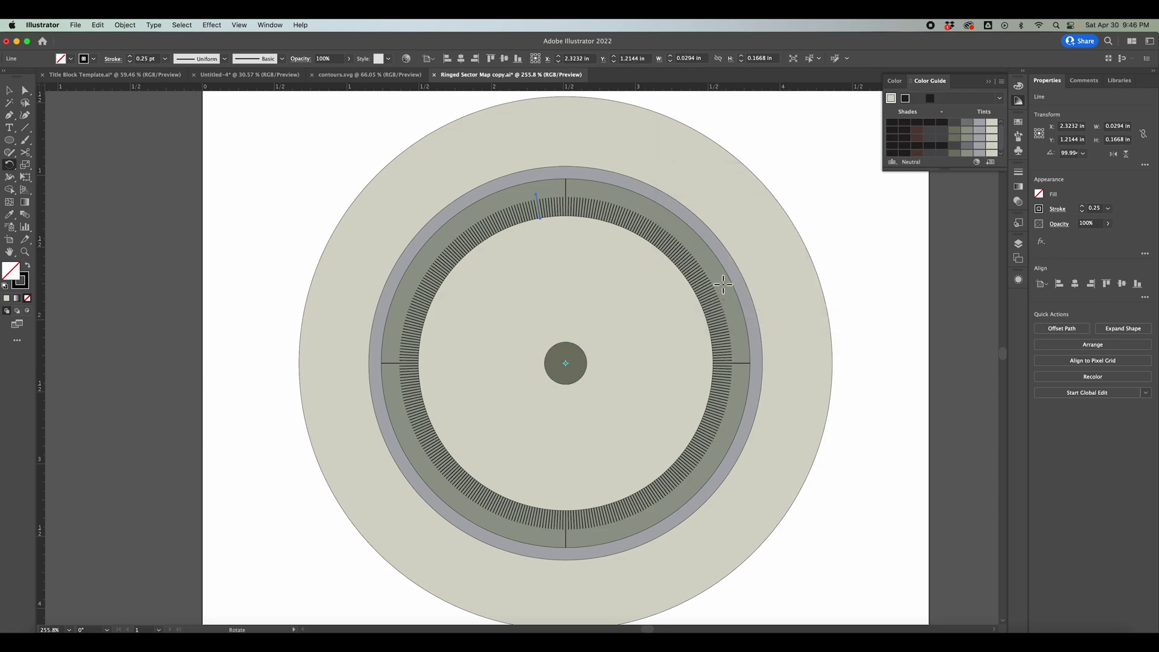
# Step: Repeat the 10° rotated copy until the medium ticks go all the way around the grey-green ring
pyautogui.press('v')
pyautogui.press('super+d')
pyautogui.press('super+d')
pyautogui.press('super+d')
pyautogui.press('super+d')
pyautogui.press('super+d')
pyautogui.press('super+d')
pyautogui.press('super+d')
pyautogui.press('super+d')
pyautogui.press('super+d')
pyautogui.press('super+d')
pyautogui.press('super+d')
pyautogui.press('super+d')
pyautogui.press('super+d')
pyautogui.press('super+d')
pyautogui.press('super+d')
pyautogui.press('super+d')
pyautogui.press('super+d')
pyautogui.press('super+d')
pyautogui.press('super+d')
pyautogui.press('super+d')
pyautogui.press('super+d')
pyautogui.press('super+d')
pyautogui.press('super+d')
pyautogui.press('super+d')
pyautogui.press('super+d')
pyautogui.press('super+d')
pyautogui.press('super+d')
pyautogui.press('super+d')
pyautogui.press('super+d')
pyautogui.press('r')
pyautogui.press('v')
pyautogui.click(825, 197)
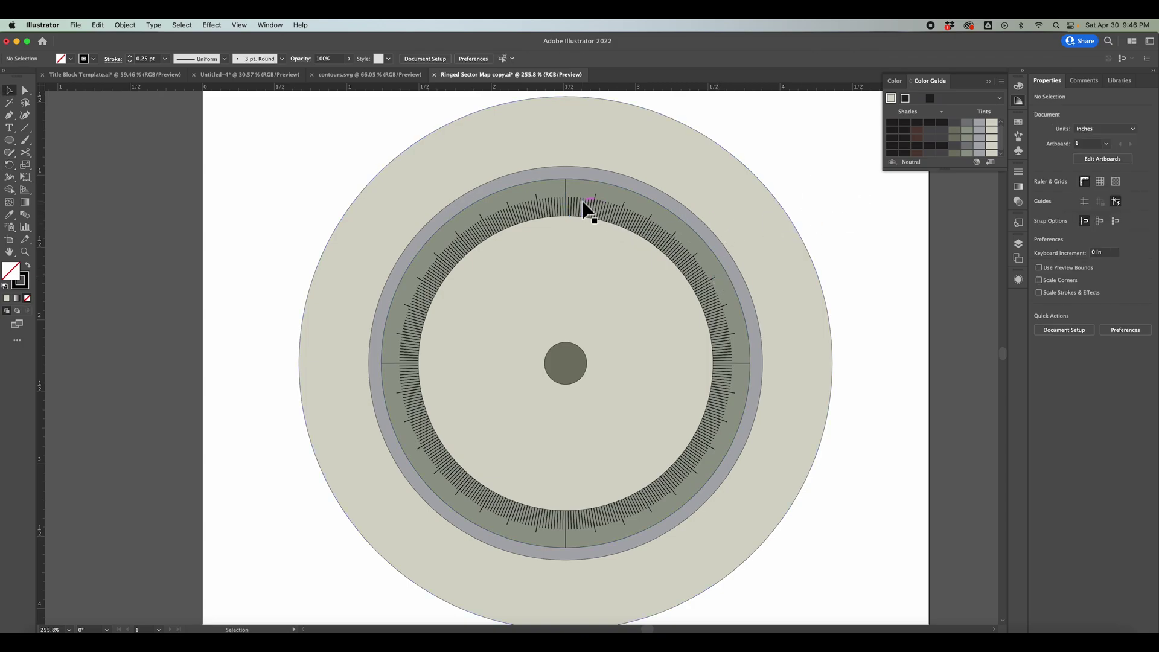
# Step: Extend the outer end of the top medium tick outward, making the line about 0.21 in long
pyautogui.click(567, 203)
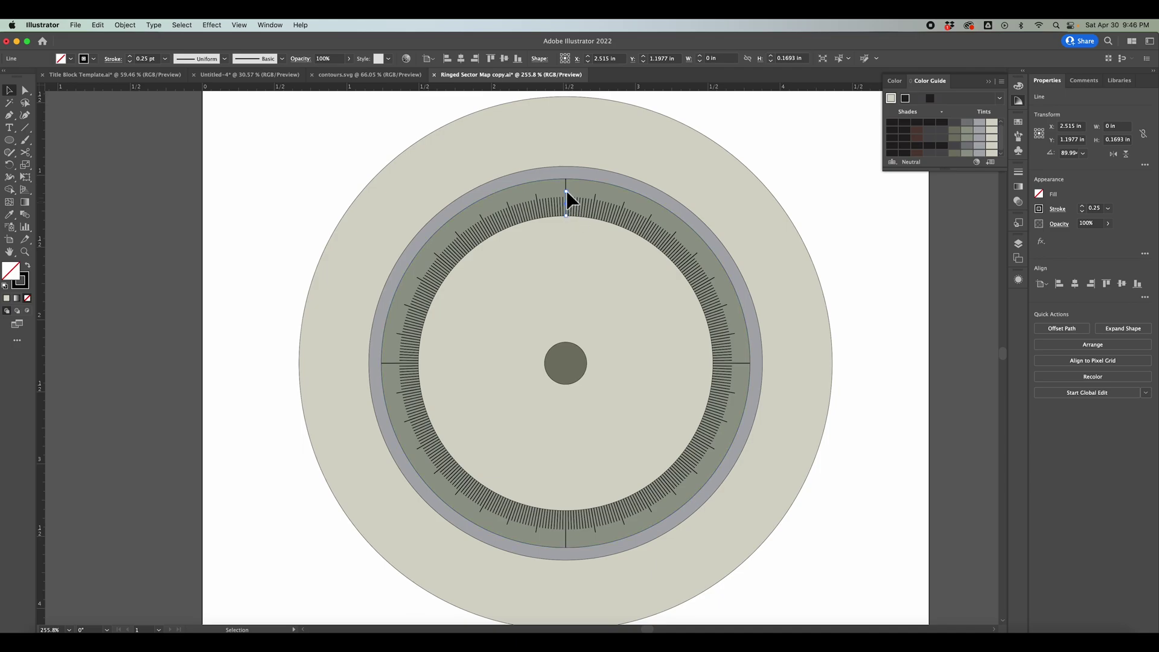
pyautogui.press('a')
pyautogui.click(567, 192)
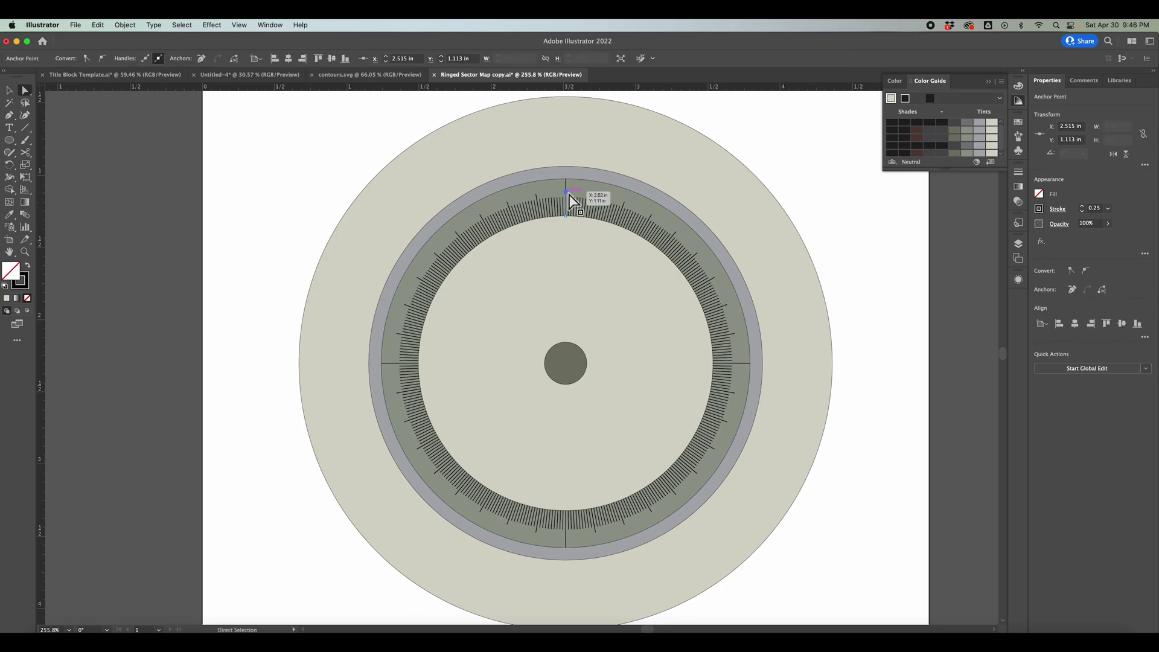
pyautogui.moveTo(569, 193); pyautogui.dragTo(567, 186)
pyautogui.press('v')
pyautogui.click(854, 212)
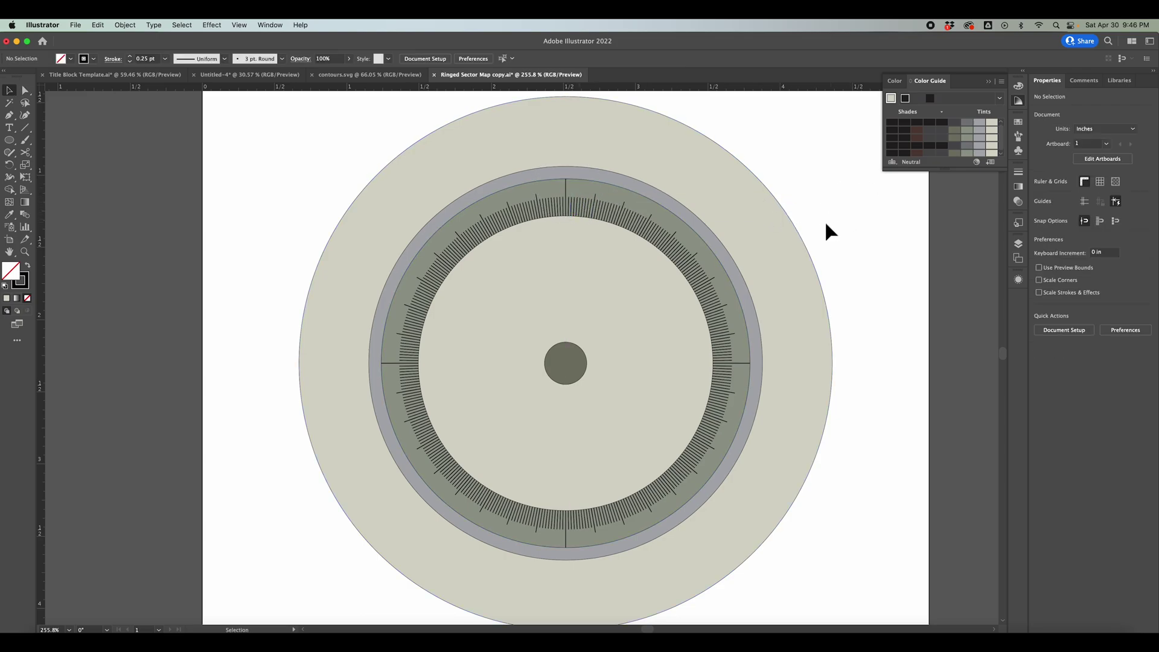
# Step: Make a copy of the lengthened top tick rotated 20° around the compass centre
pyautogui.click(568, 195)
pyautogui.press('r')
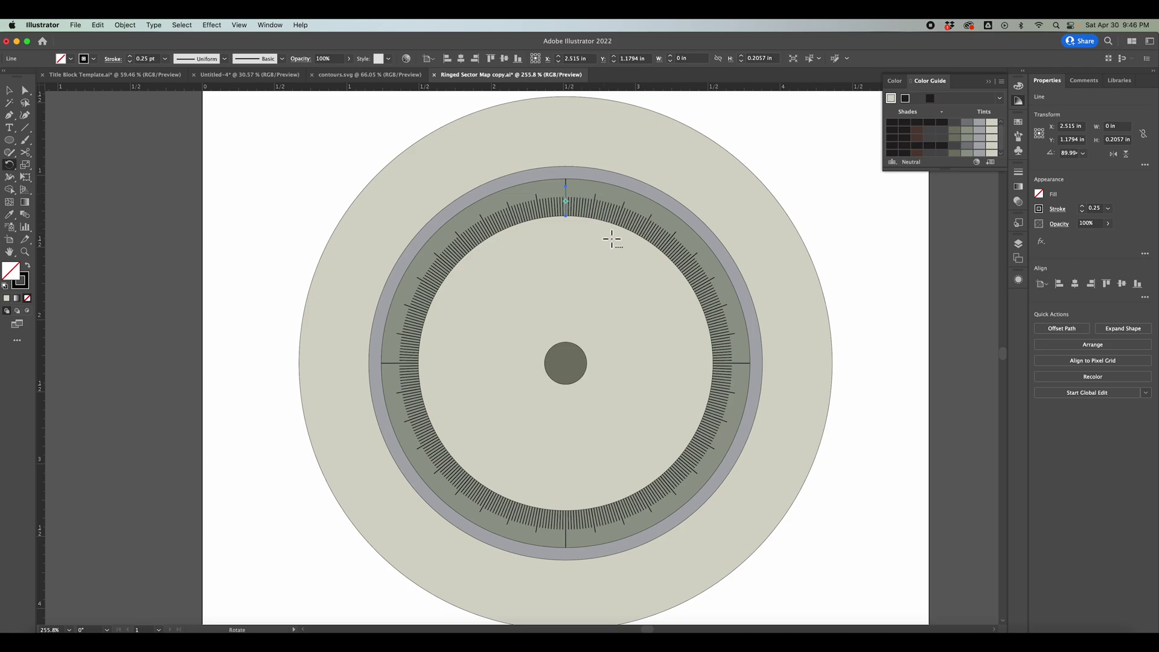
pyautogui.keyDown('alt'); pyautogui.click(570, 367); pyautogui.keyUp('alt')
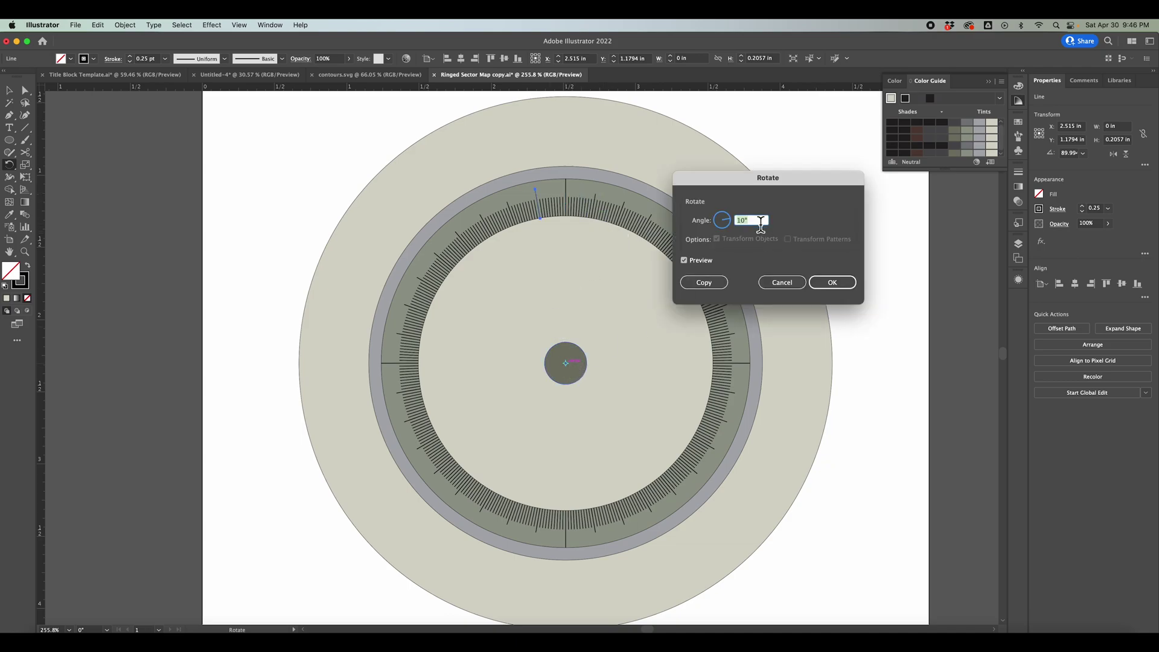
pyautogui.write('2')
pyautogui.click(715, 282)
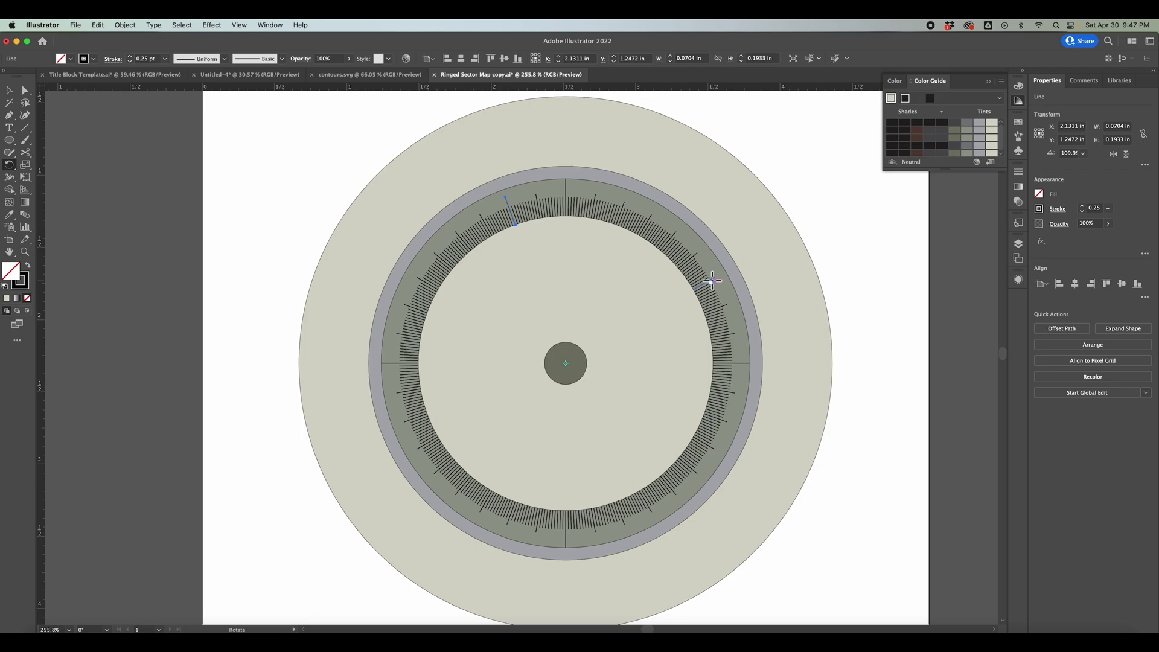
# Step: Repeat the 20° rotated copy until the longer ticks complete the full circle
pyautogui.press('v')
pyautogui.hotkey('ctrl', 'd')
pyautogui.hotkey('ctrl', 'd')
pyautogui.hotkey('ctrl', 'd')
pyautogui.hotkey('ctrl', 'd')
pyautogui.hotkey('ctrl', 'd')
pyautogui.hotkey('ctrl', 'd')
pyautogui.hotkey('ctrl', 'd')
pyautogui.hotkey('ctrl', 'd')
pyautogui.hotkey('ctrl', 'd')
pyautogui.hotkey('ctrl', 'd')
pyautogui.hotkey('ctrl', 'd')
pyautogui.hotkey('ctrl', 'd')
pyautogui.hotkey('ctrl', 'd')
pyautogui.hotkey('ctrl', 'd')
pyautogui.hotkey('ctrl', 'd')
pyautogui.hotkey('ctrl', 'd')
pyautogui.hotkey('ctrl', 'd')
pyautogui.press('r')
pyautogui.press('v')
pyautogui.click(864, 264)
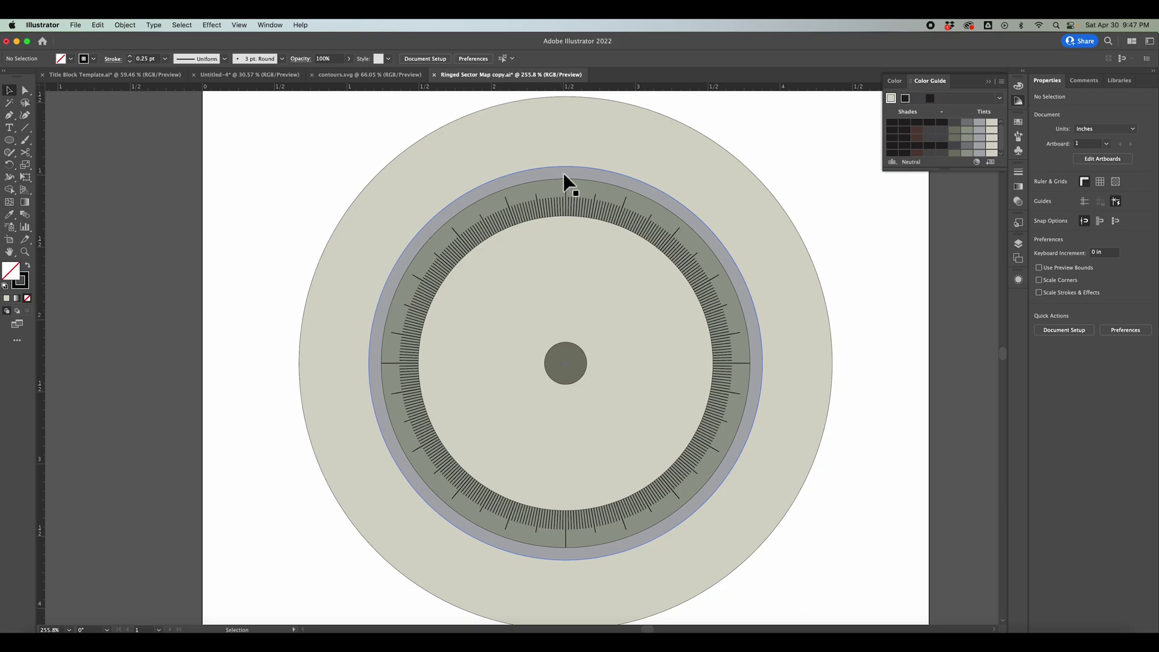
# Step: Add a centred 5 pt Myriad Pro label "0" and place it on the lavender ring directly above the top tick
pyautogui.press('t')
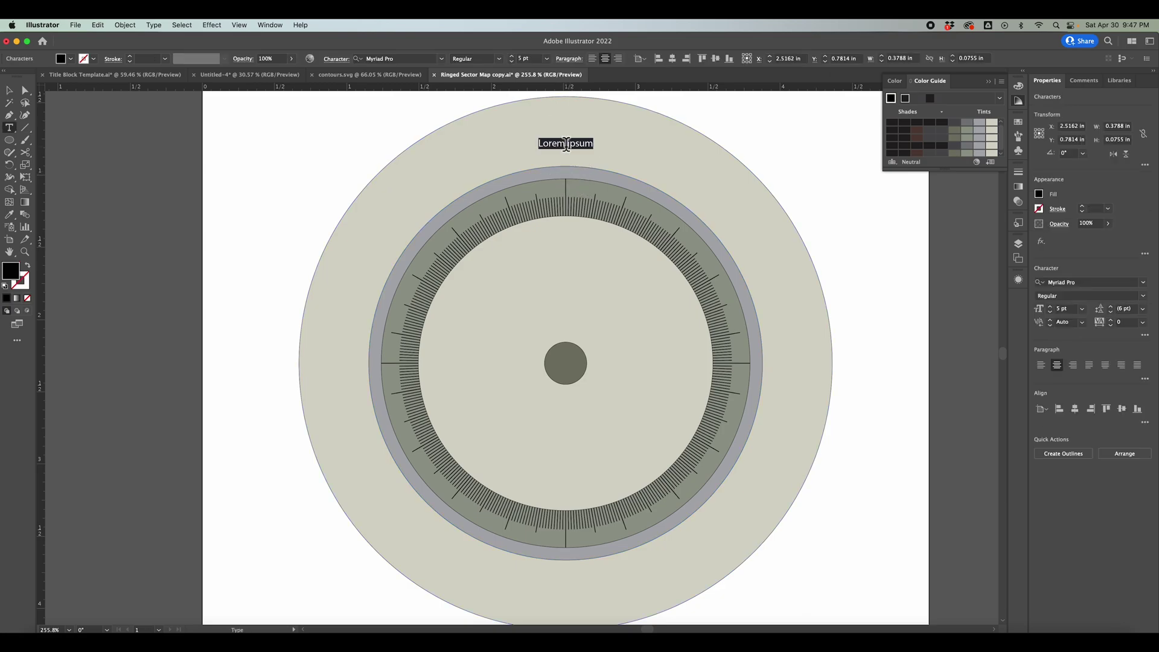
pyautogui.write('0')
pyautogui.keyDown('super'); pyautogui.click(614, 147); pyautogui.keyUp('super')
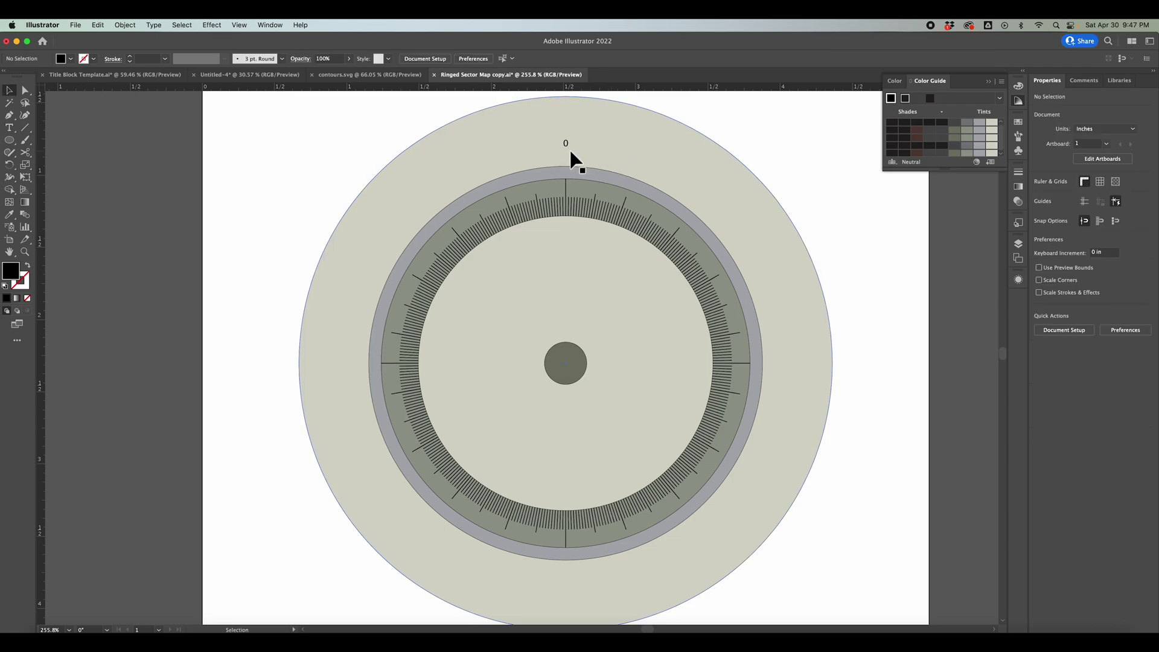
pyautogui.moveTo(570, 151); pyautogui.dragTo(567, 176)
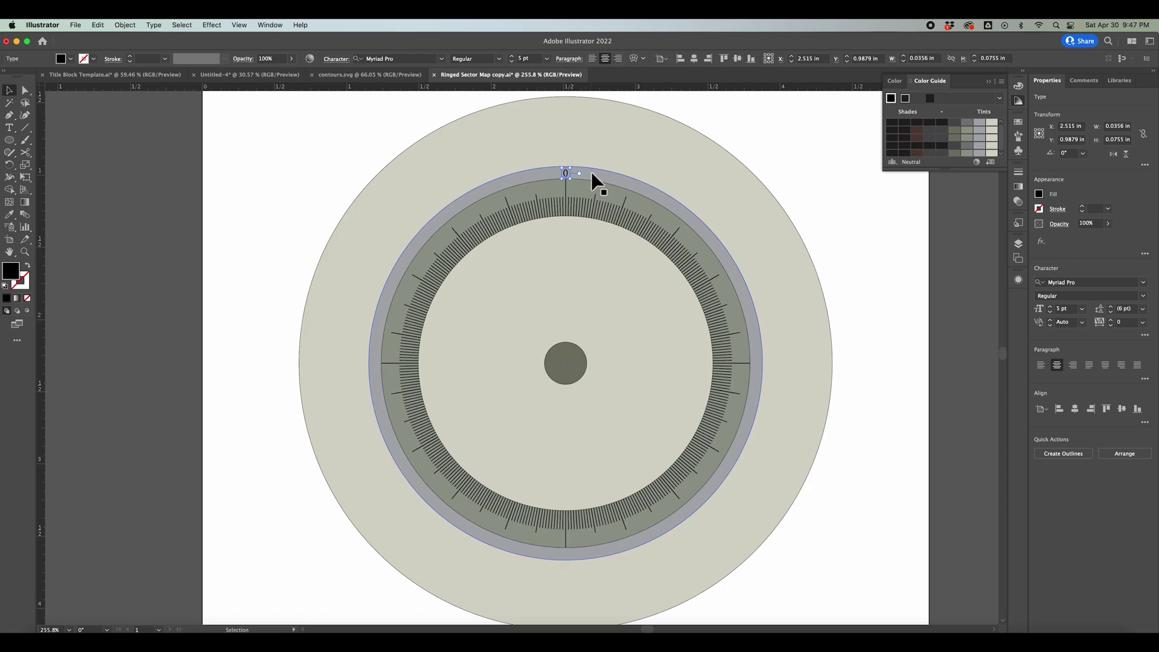
# Step: Copy the "0" label around the compass centre at 20° intervals to fill the lavender ring
pyautogui.press('r')
pyautogui.keyDown('alt'); pyautogui.click(565, 364); pyautogui.keyUp('alt')
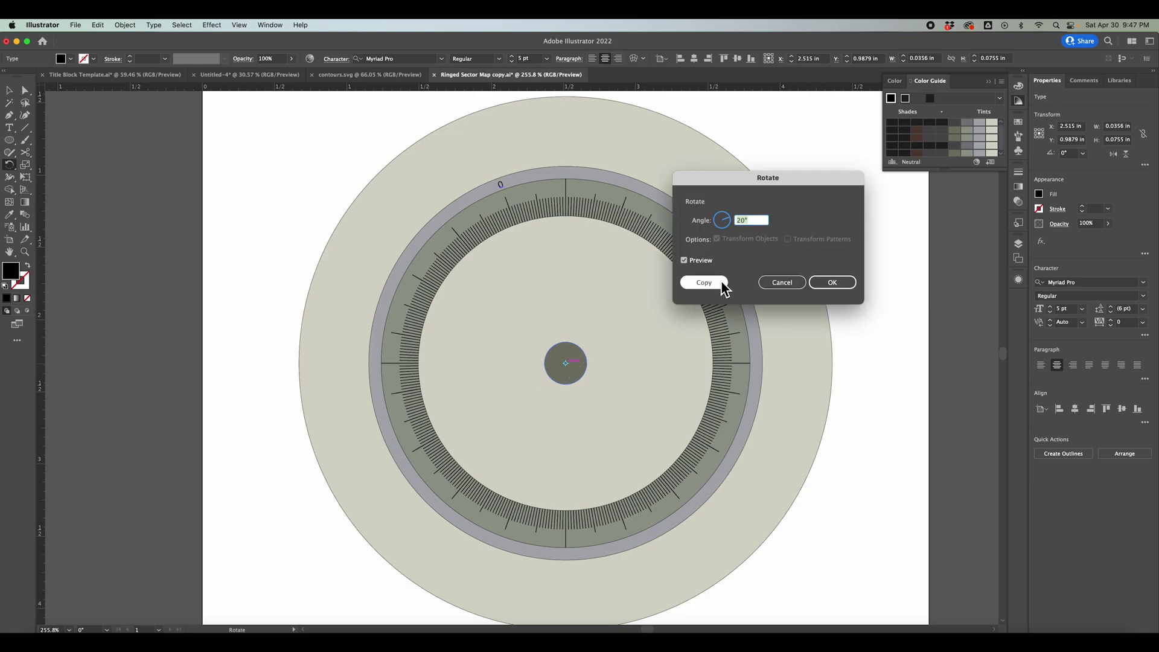
pyautogui.click(703, 283)
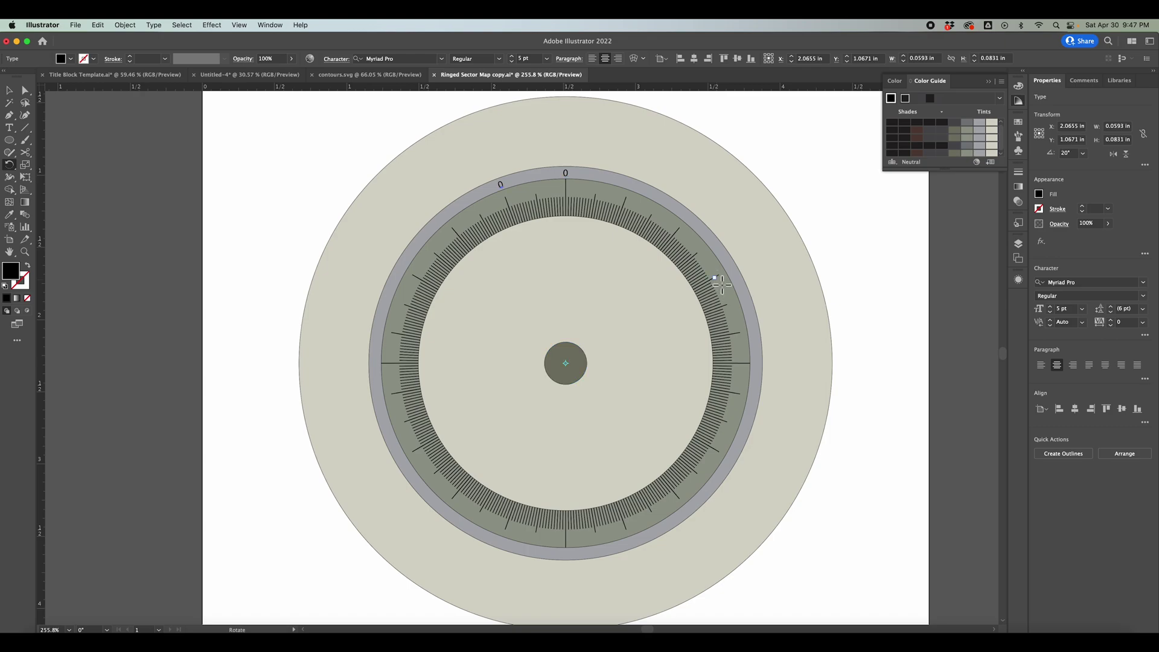
pyautogui.press('v')
pyautogui.press('super+d')
pyautogui.press('super+d')
pyautogui.press('super+d')
pyautogui.press('r')
pyautogui.press('v')
pyautogui.click(797, 190)
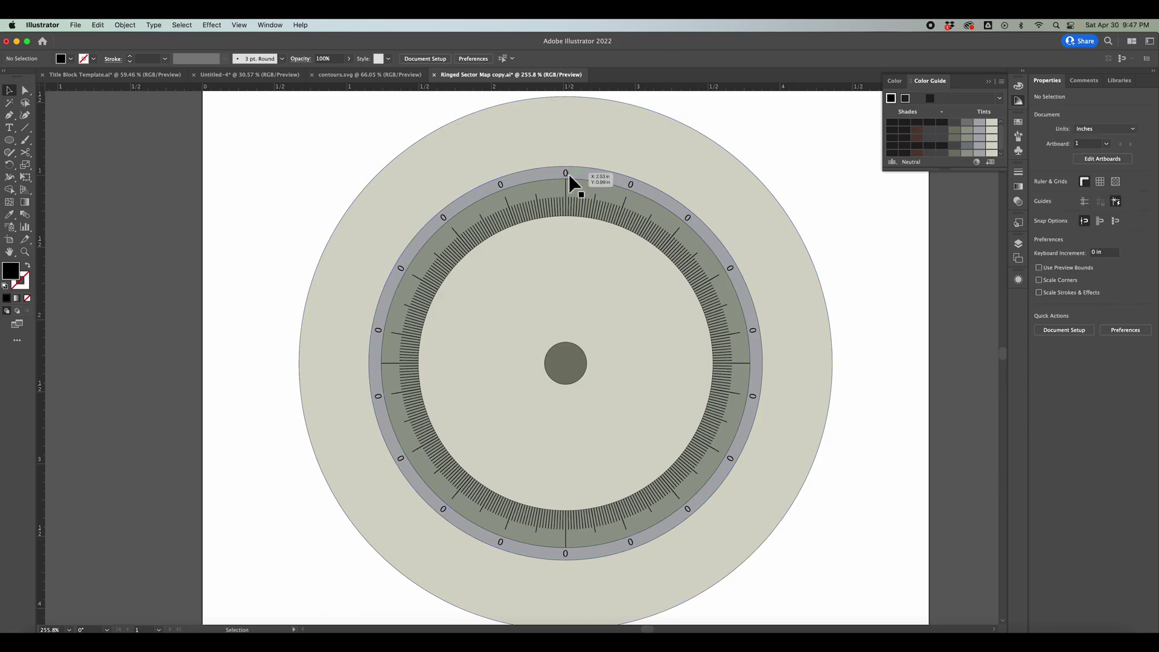
# Step: Renumber the labels clockwise from the top "0" down to the bottom as 20, 40, 60, 80, 100, 120, 140, 160 and 180
pyautogui.doubleClick(630, 184)
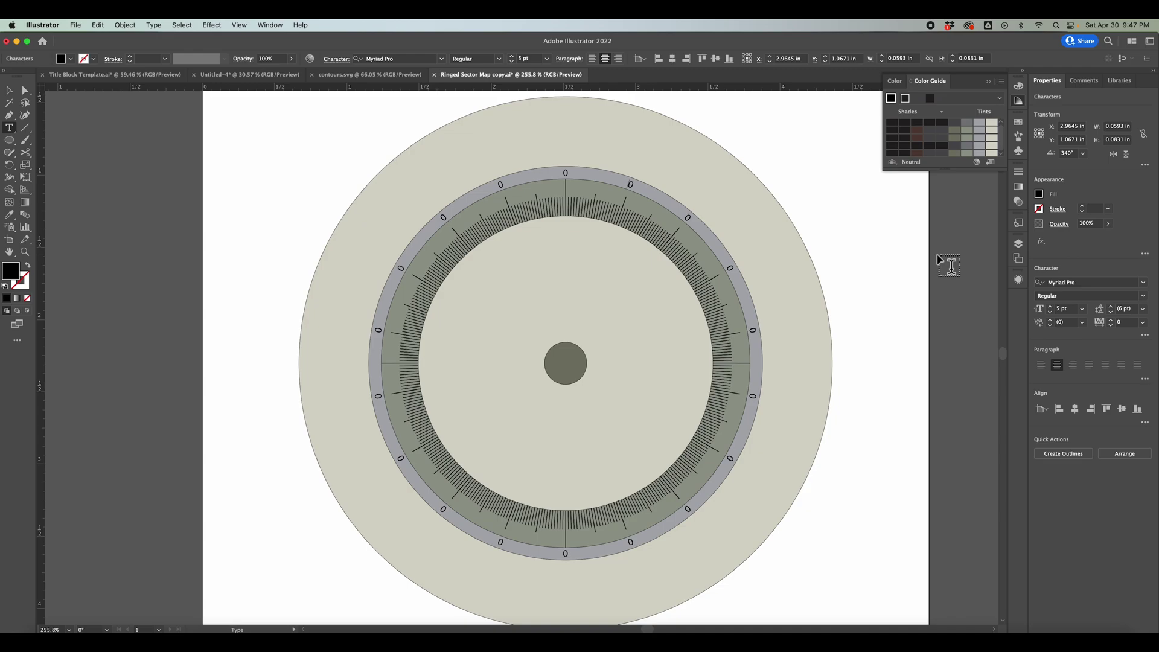
pyautogui.write('20')
pyautogui.doubleClick(688, 218)
pyautogui.write('40')
pyautogui.write('6')
pyautogui.click(759, 331)
pyautogui.write('88')
pyautogui.click(734, 457)
pyautogui.write('12')
pyautogui.click(630, 543)
pyautogui.write('16')
pyautogui.click(567, 553)
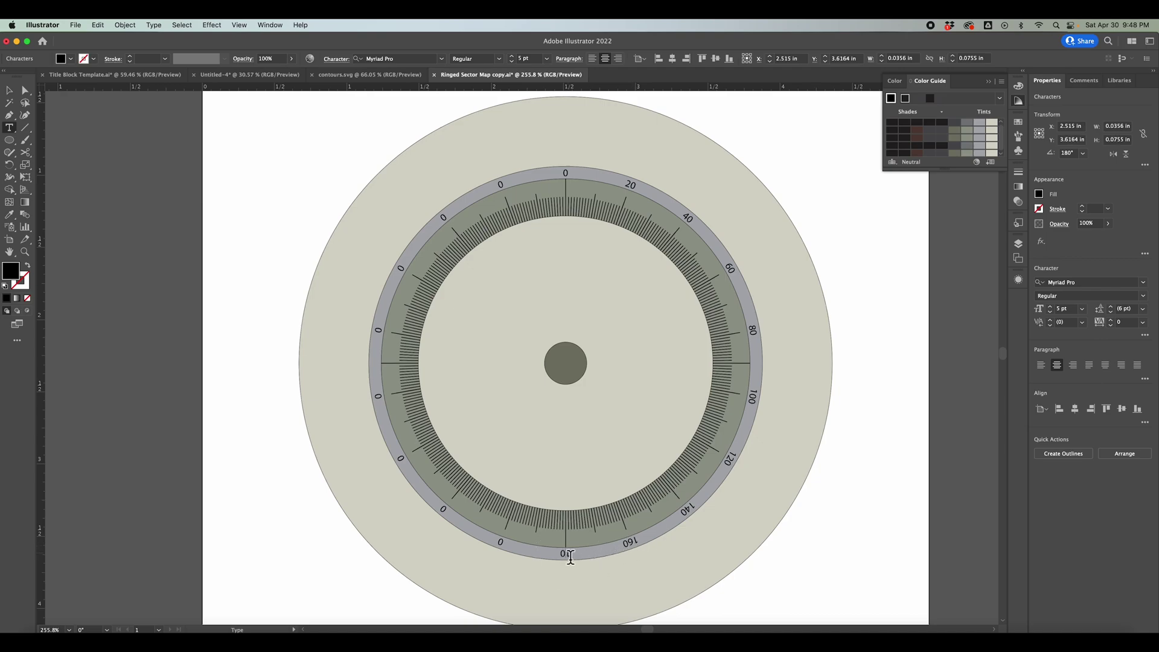
pyautogui.write('18')
# Step: Renumber the remaining labels clockwise from the bottom back up to the top as 200, 220, 240, 260, 280, 300, 320 and 340
pyautogui.click(504, 546)
pyautogui.write('200')
pyautogui.click(446, 507)
pyautogui.write('22')
pyautogui.click(405, 464)
pyautogui.write('24')
pyautogui.click(379, 403)
pyautogui.press('cmd+z')
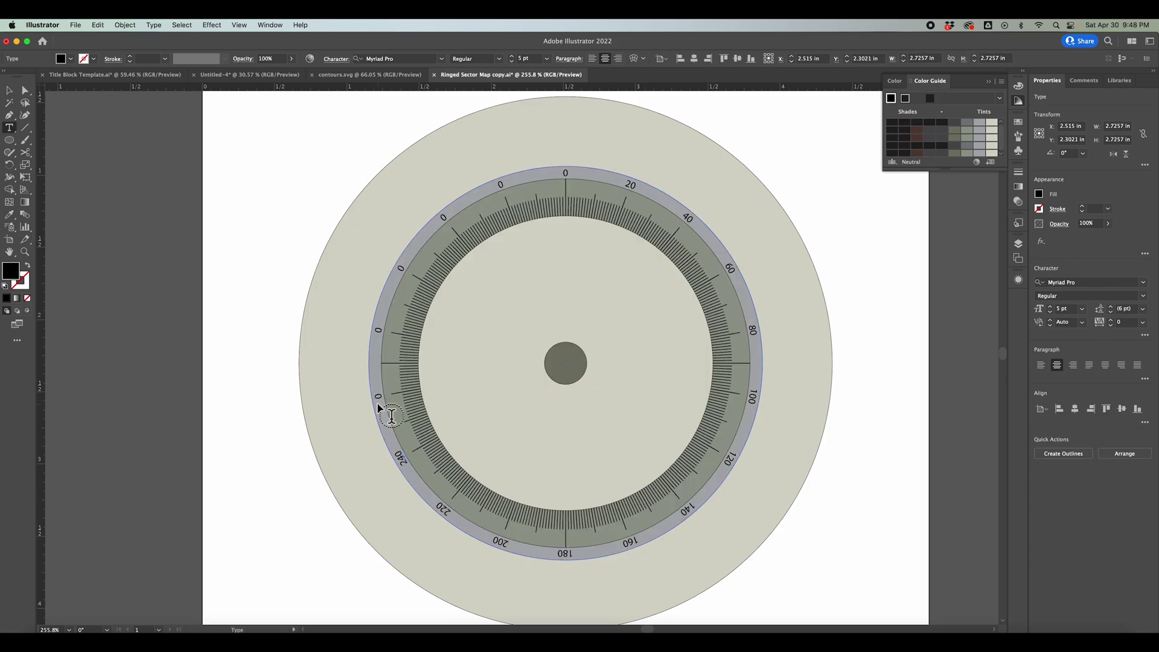
pyautogui.click(383, 403)
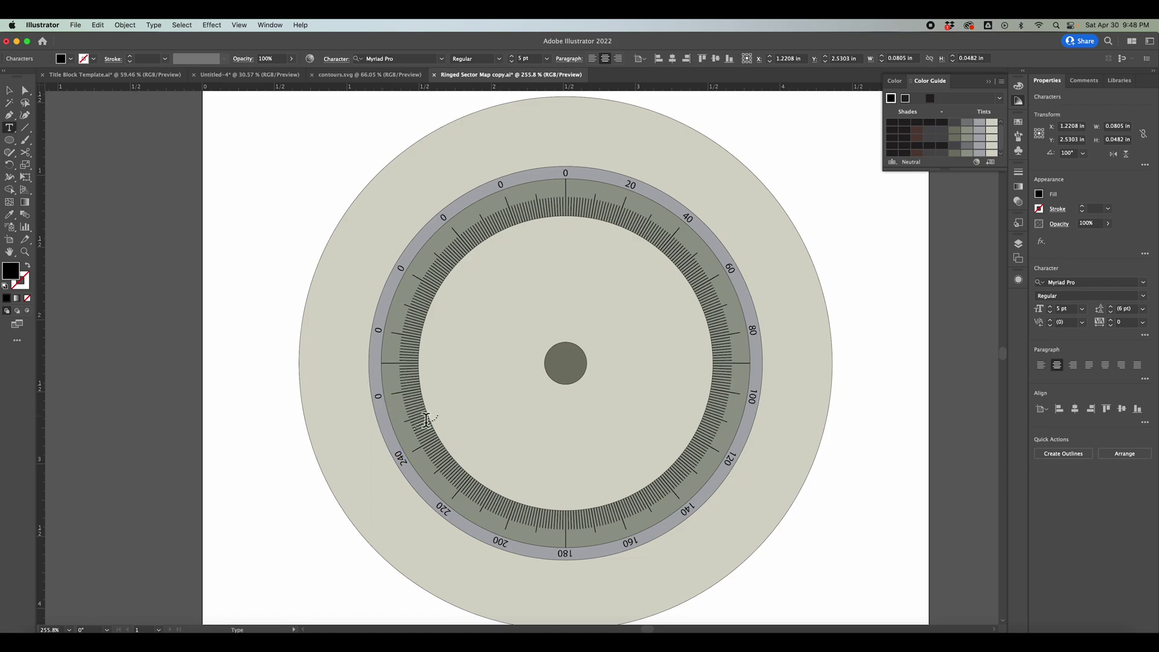
pyautogui.write('26')
pyautogui.click(382, 337)
pyautogui.write('28')
pyautogui.click(400, 272)
pyautogui.write('300')
pyautogui.click(442, 217)
pyautogui.write('32')
pyautogui.click(498, 184)
pyautogui.write('34')
pyautogui.press('Escape')
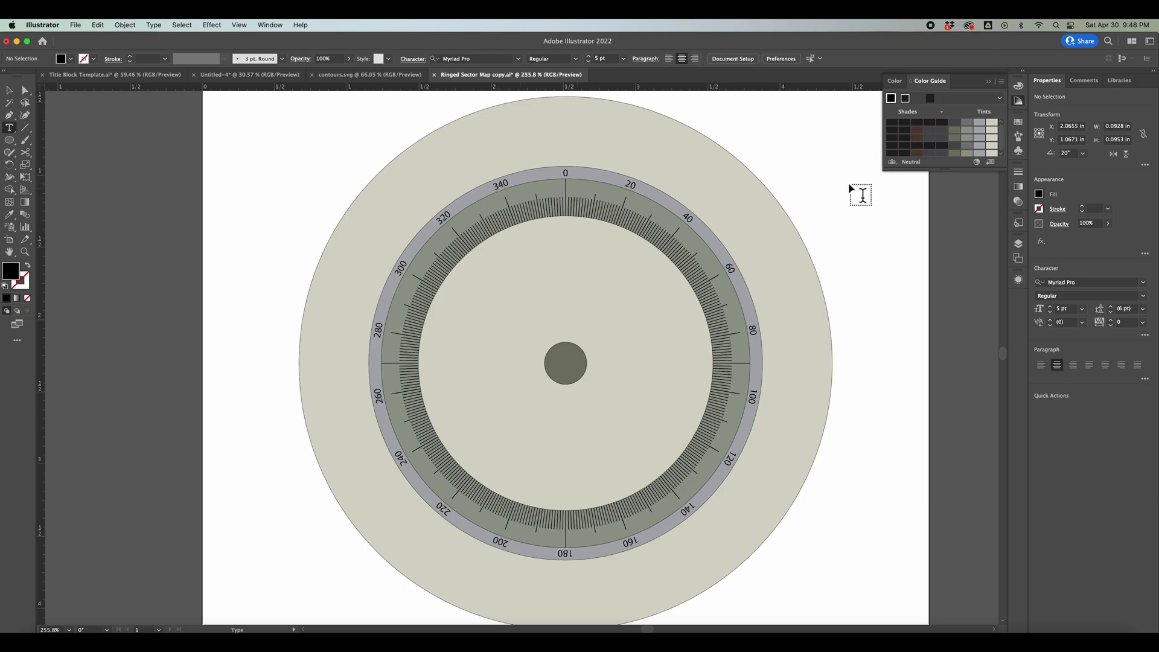
pyautogui.click(854, 183)
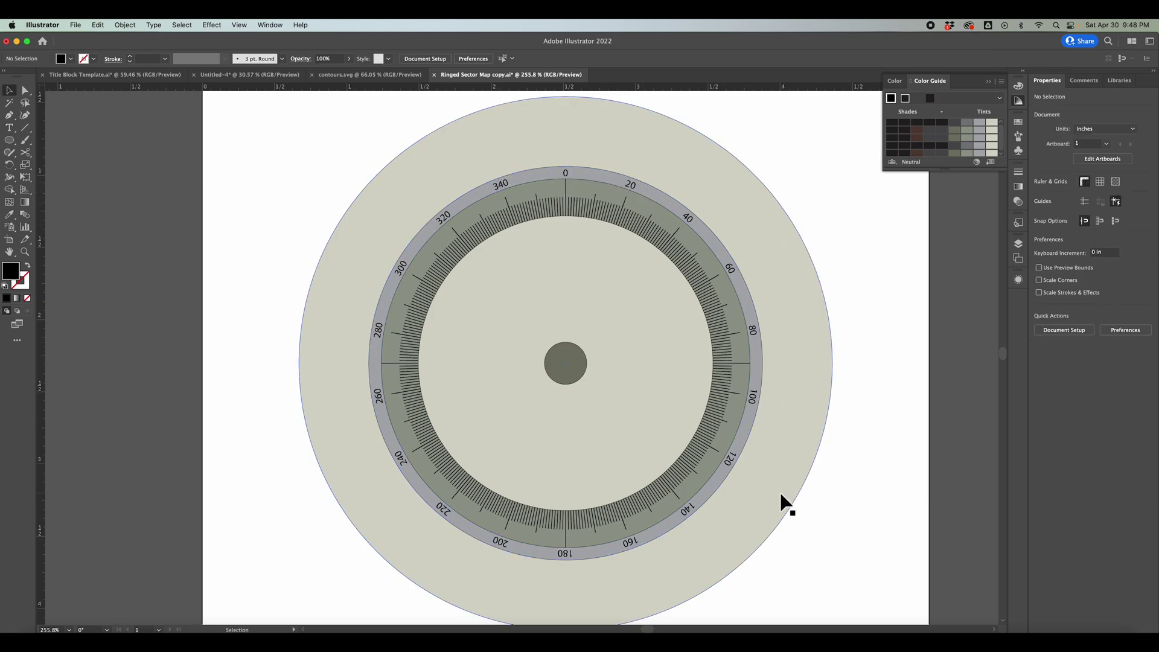
# Step: Draw a vertical line about 0.53 in long upward from the top edge of the small centre disc
pyautogui.hscroll(3, 783, 503)
pyautogui.press('z')
pyautogui.moveTo(794, 481); pyautogui.dragTo(693, 476)
pyautogui.hscroll(5, 693, 476)
pyautogui.scroll(-2, 693, 477)
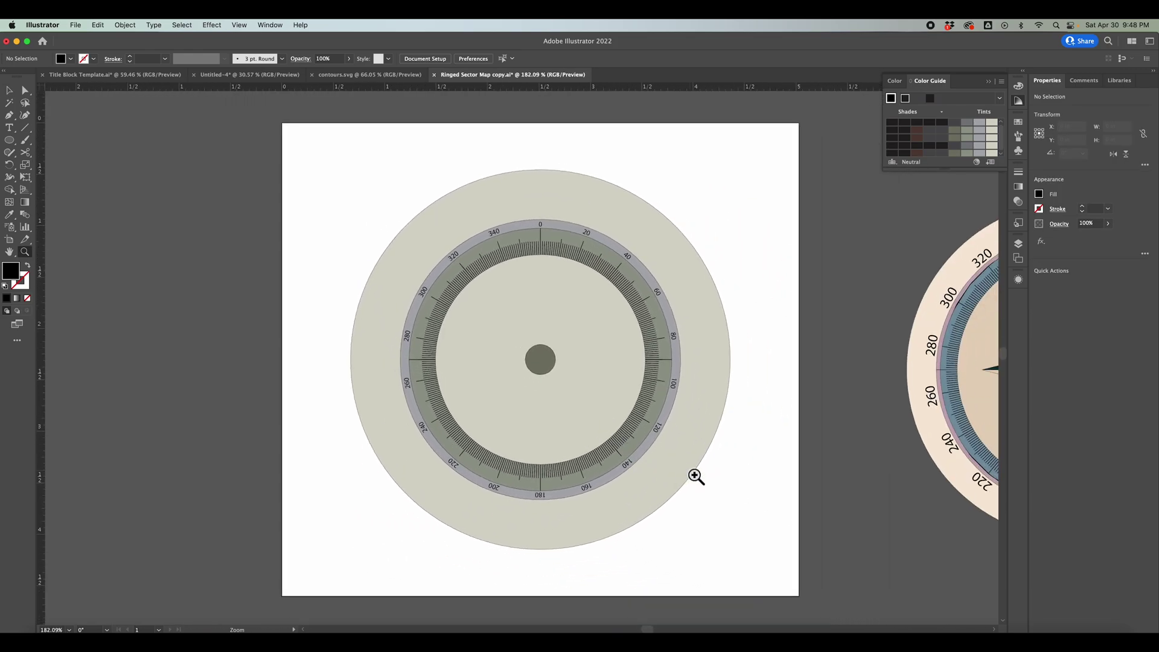
pyautogui.press('v')
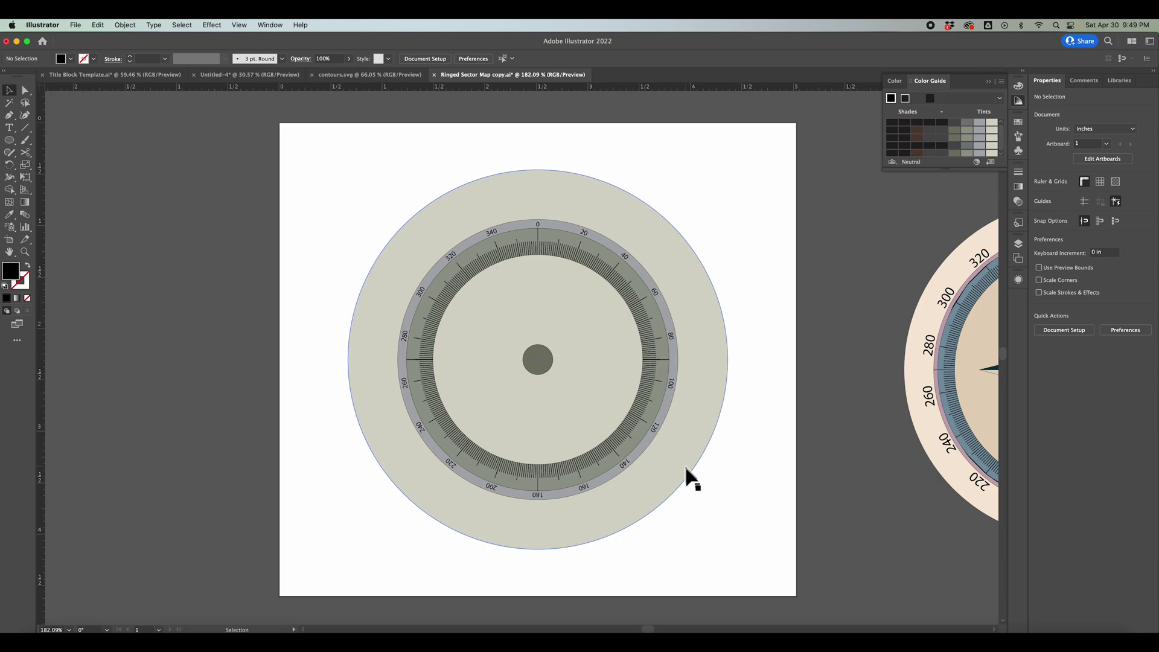
pyautogui.hscroll(5, 876, 461)
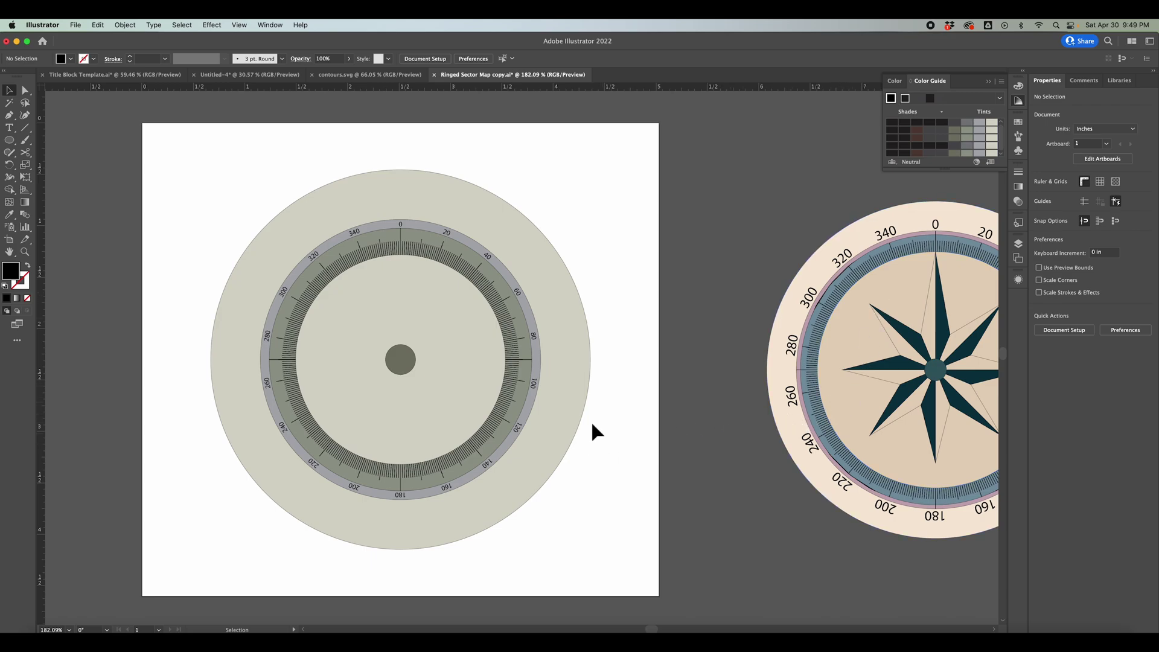
pyautogui.click(24, 127)
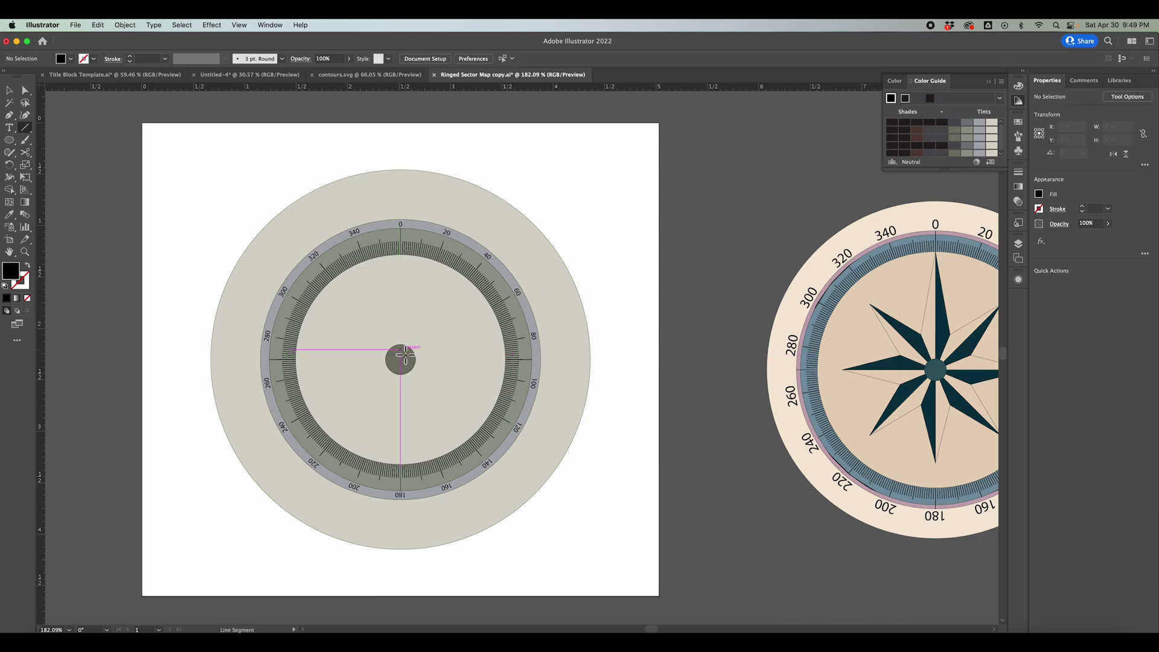
pyautogui.moveTo(400, 345); pyautogui.dragTo(405, 295)
pyautogui.press('v')
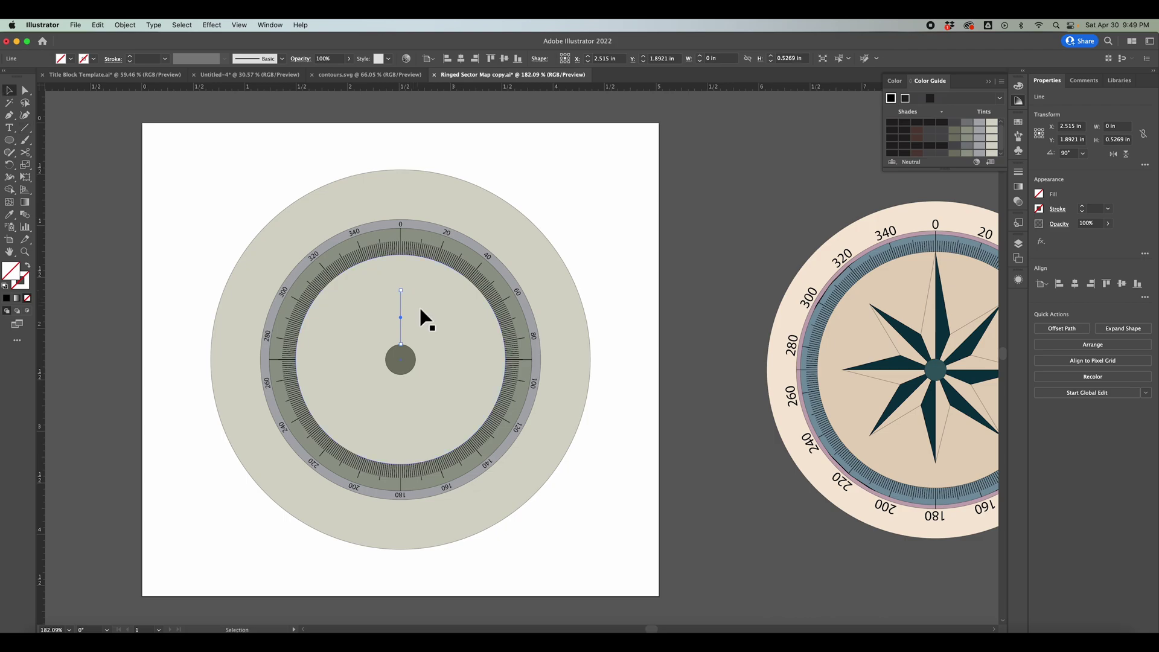
# Step: Give the new vertical line a black 0.5 pt stroke and deselect it
pyautogui.click(1083, 207)
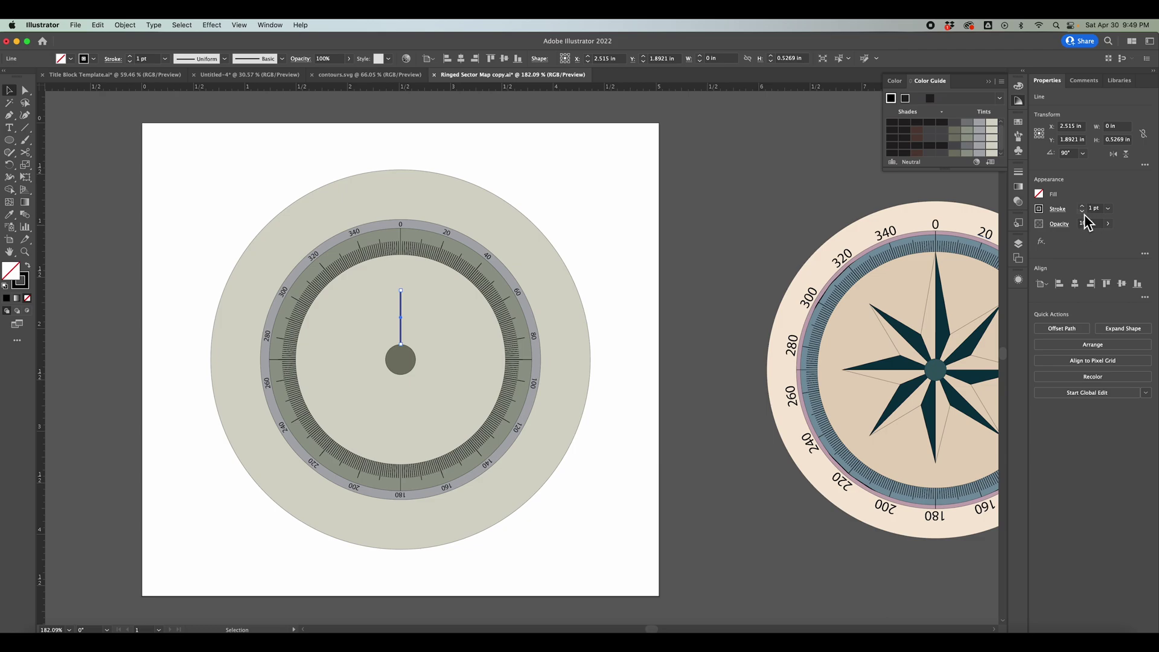
pyautogui.click(1082, 211)
pyautogui.click(25, 128)
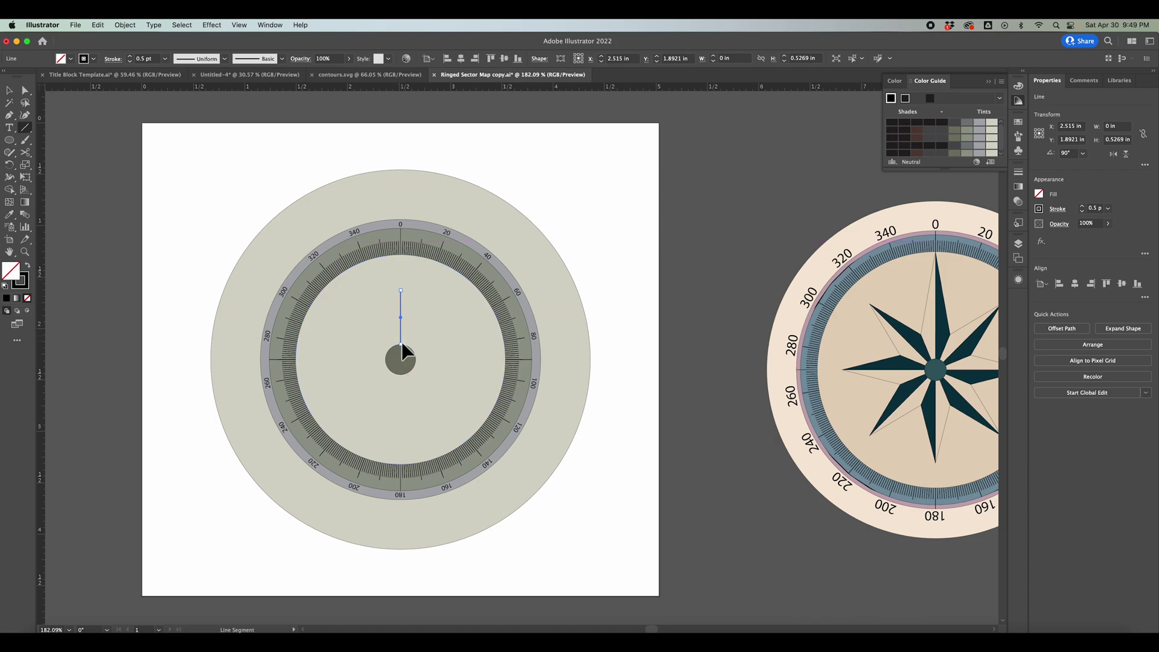
pyautogui.press('v')
pyautogui.click(716, 275)
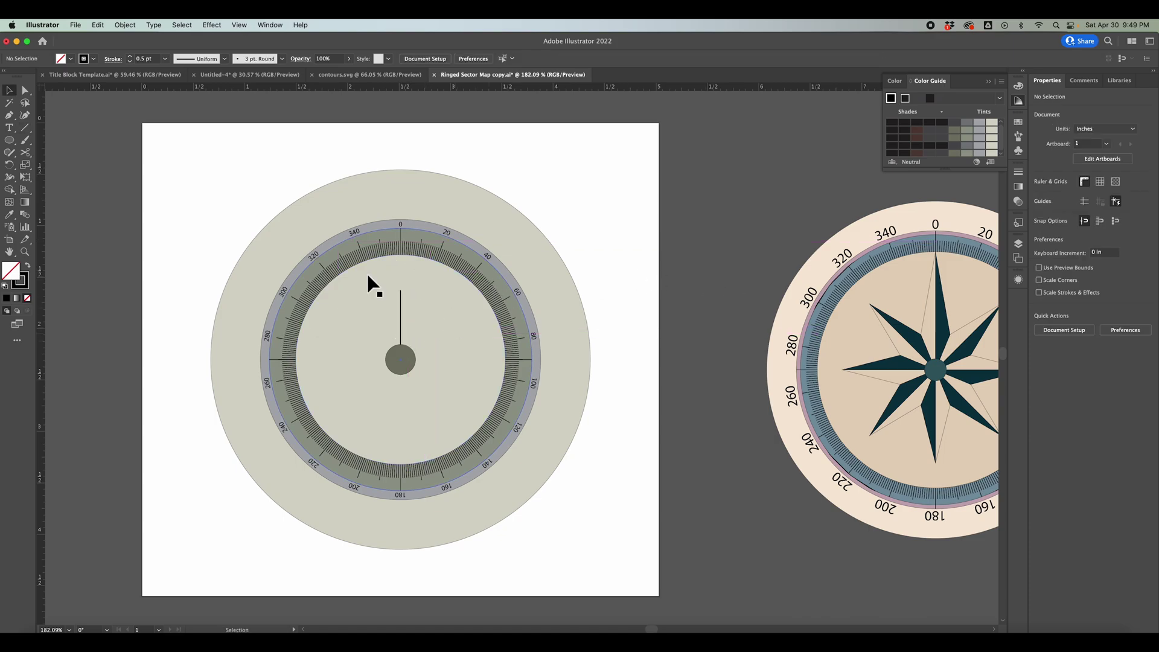
# Step: Draw a second vertical line about 0.17 in long from the centre disc's top edge, over the longer line
pyautogui.click(25, 128)
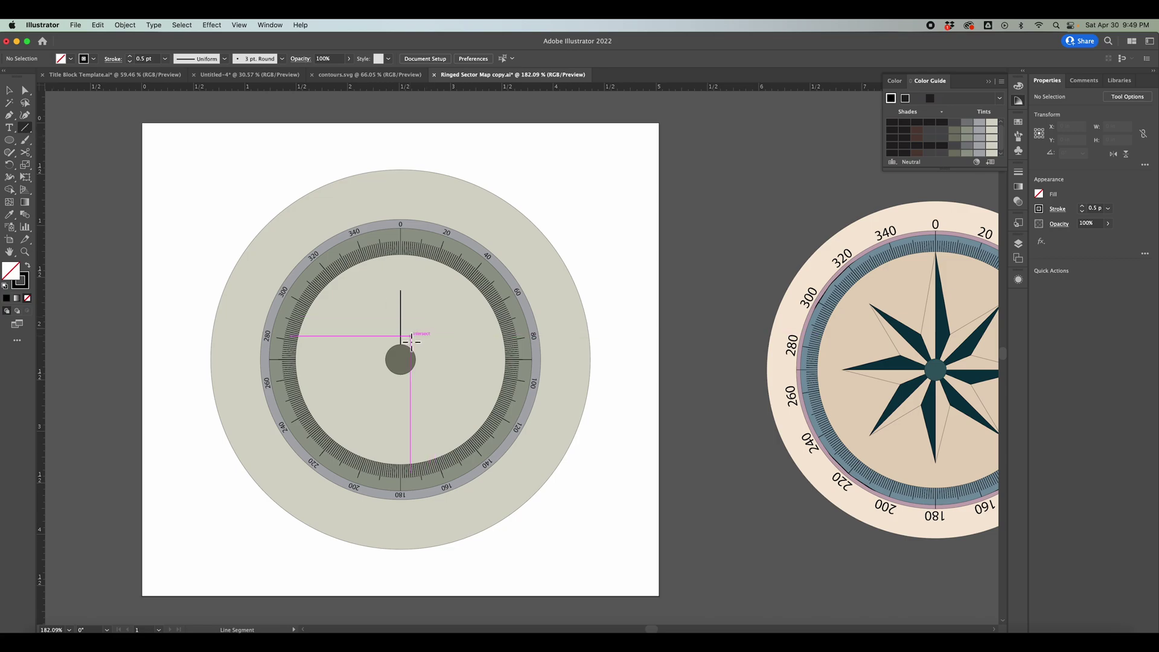
pyautogui.moveTo(411, 341)
pyautogui.mouseDown()
pyautogui.moveTo(404, 349)
pyautogui.moveTo(425, 344)
pyautogui.moveTo(422, 330)
pyautogui.moveTo(401, 331)
pyautogui.mouseUp()
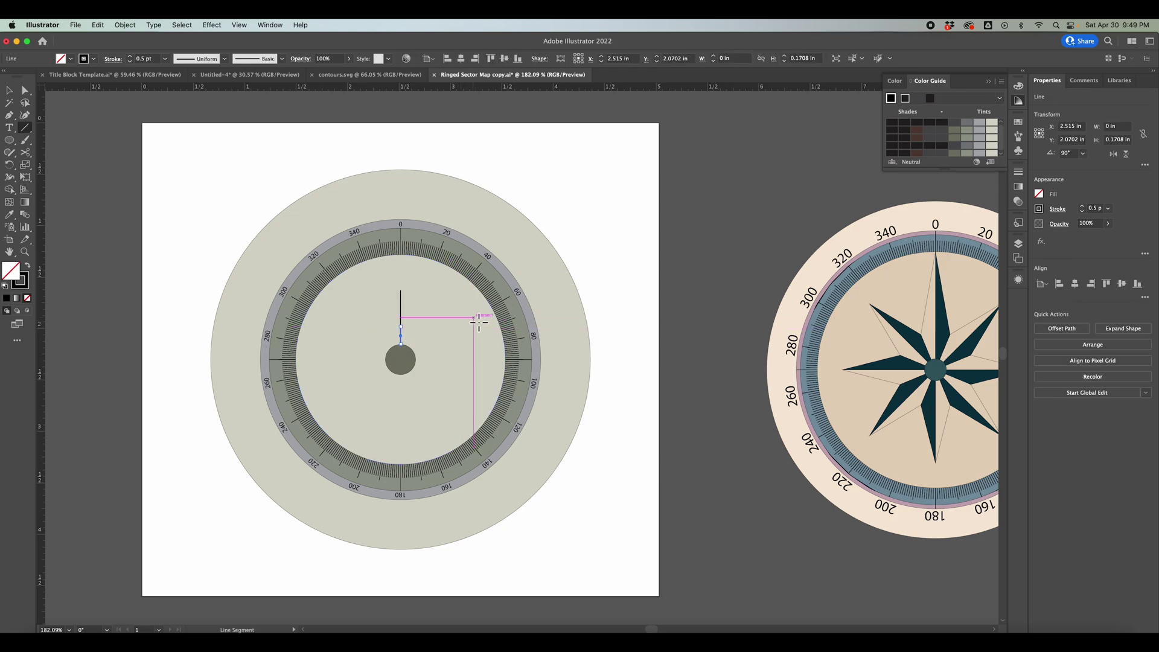
pyautogui.press('v')
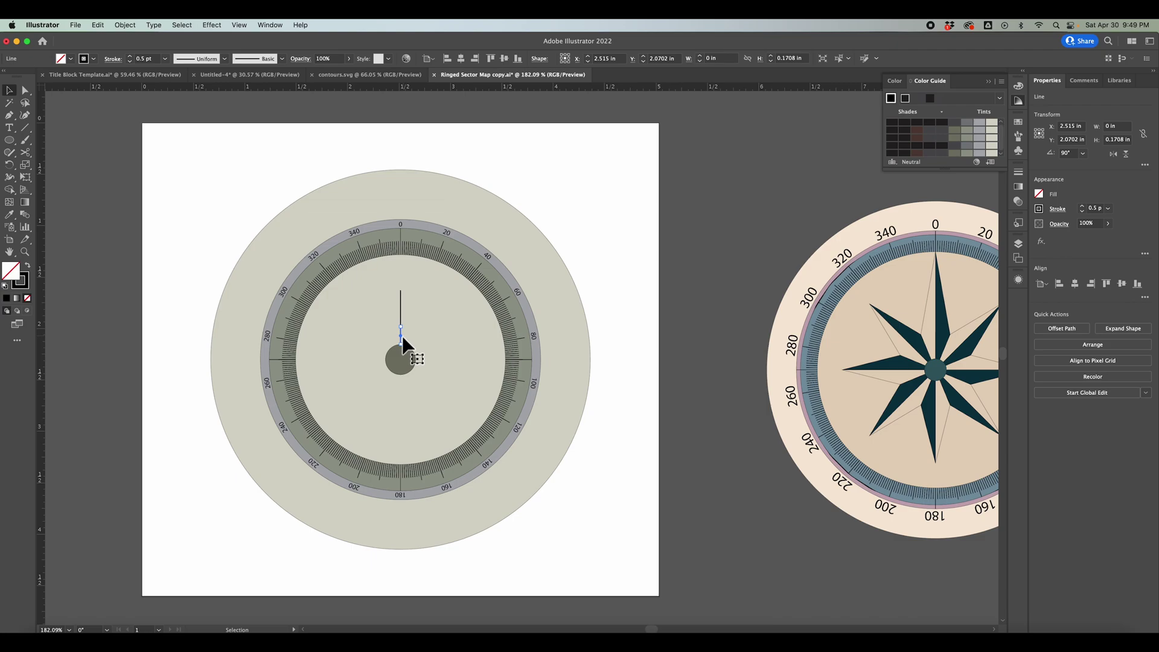
# Step: Make a copy of the short vertical line rotated 22.5° about the centre of the small disc
pyautogui.press('r')
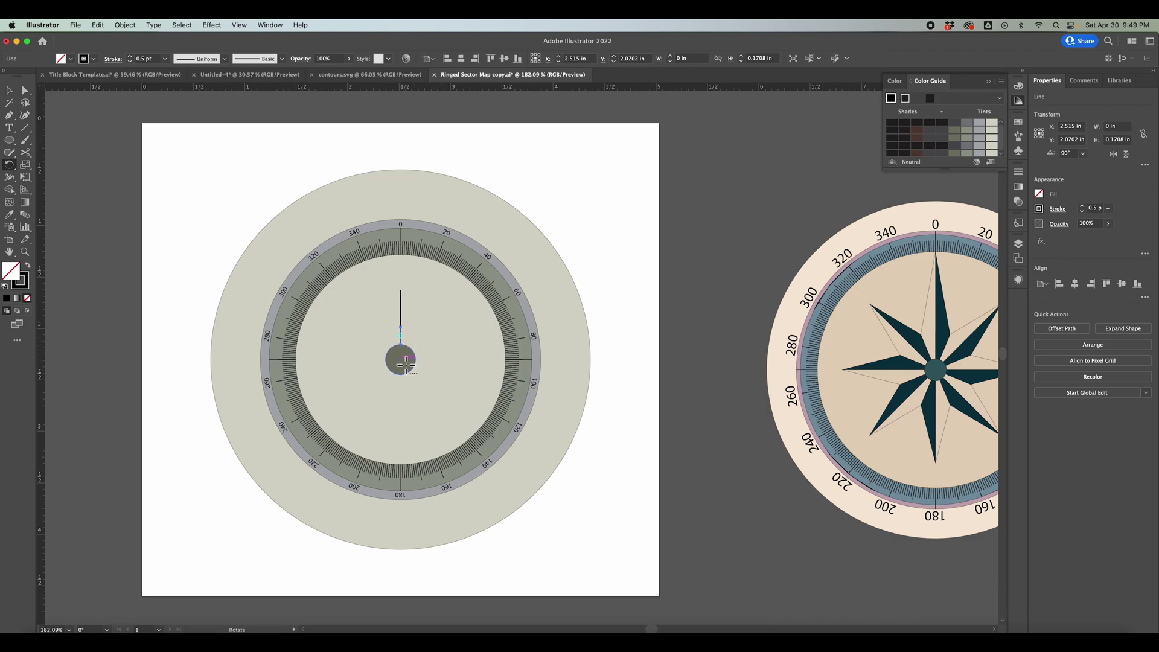
pyautogui.keyDown('alt'); pyautogui.click(402, 361); pyautogui.keyUp('alt')
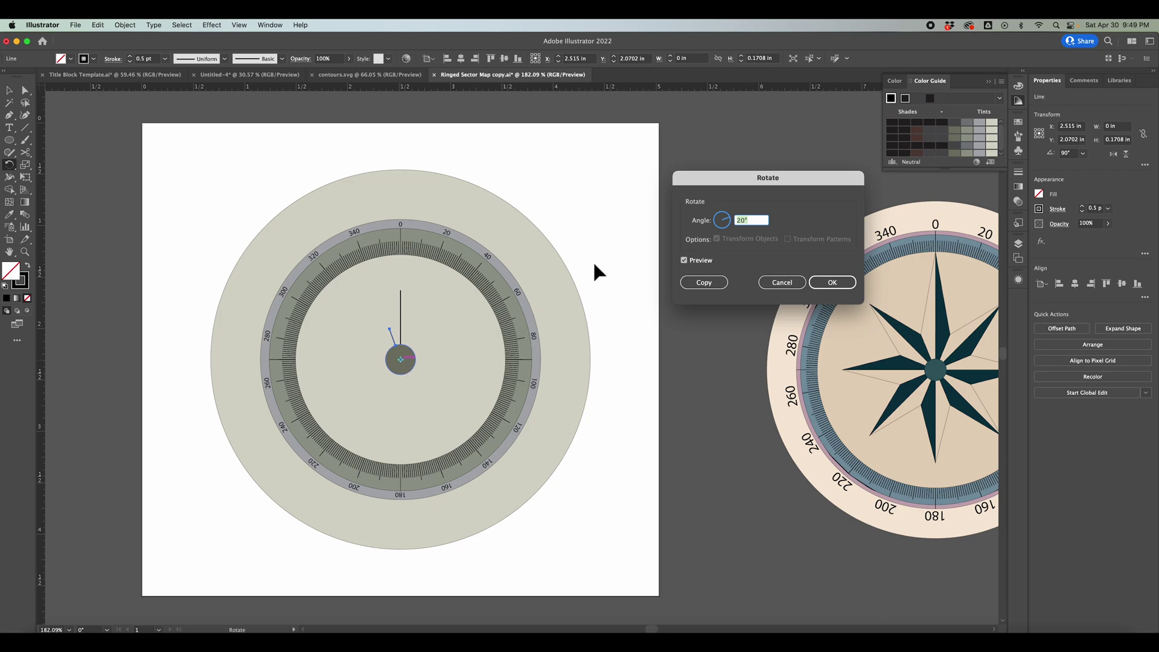
pyautogui.write('22.5')
pyautogui.click(704, 282)
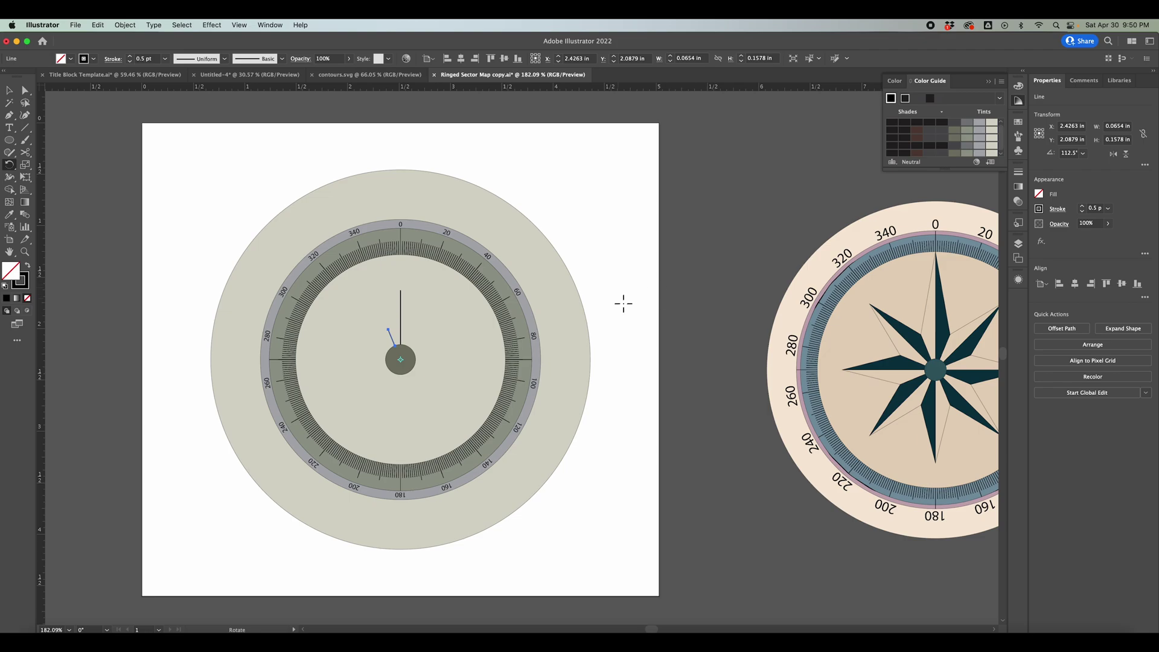
pyautogui.press('v')
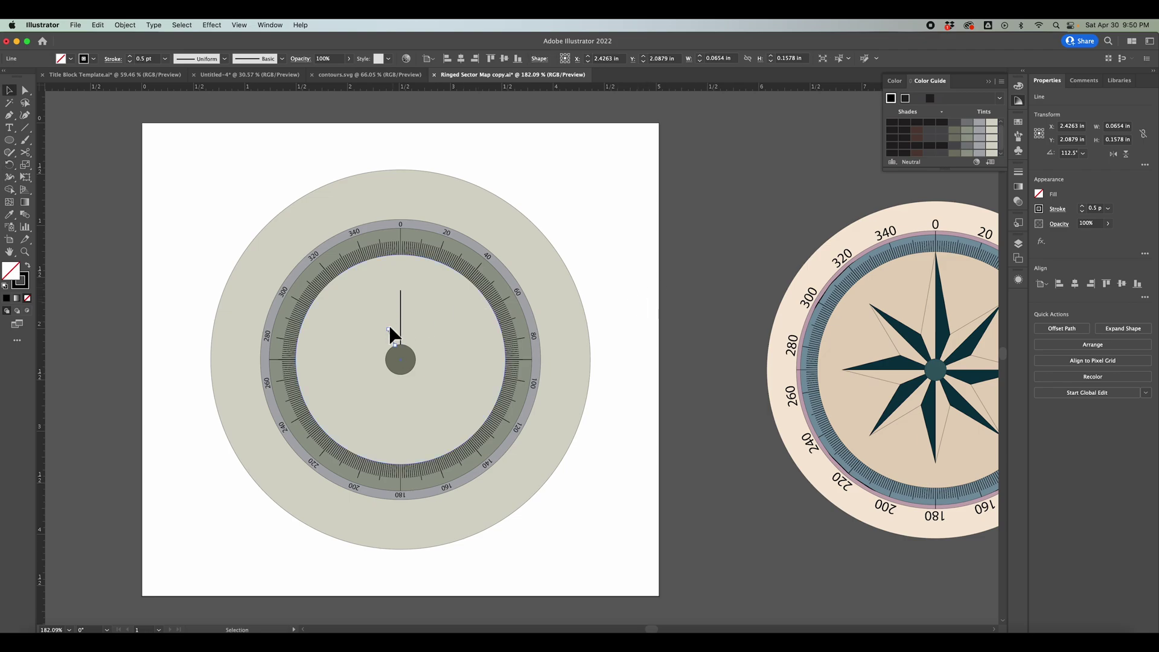
pyautogui.click(599, 422)
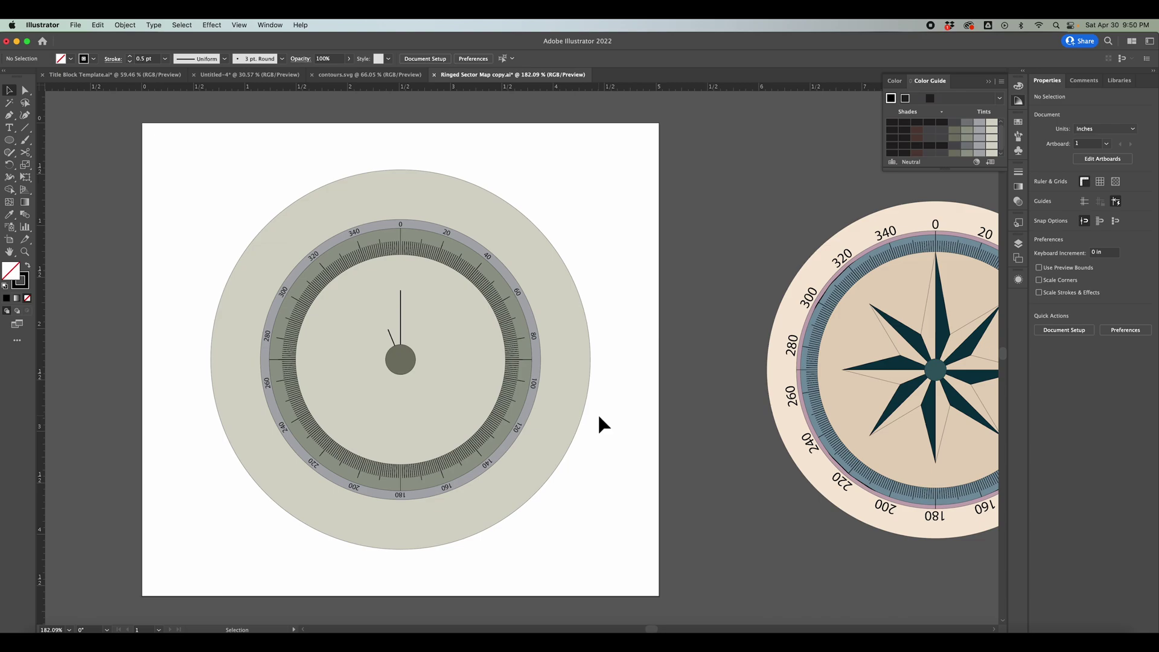
# Step: Make a copy of the slanted short line rotated -45° about the disc's centre, mirroring it across the vertical line
pyautogui.click(391, 338)
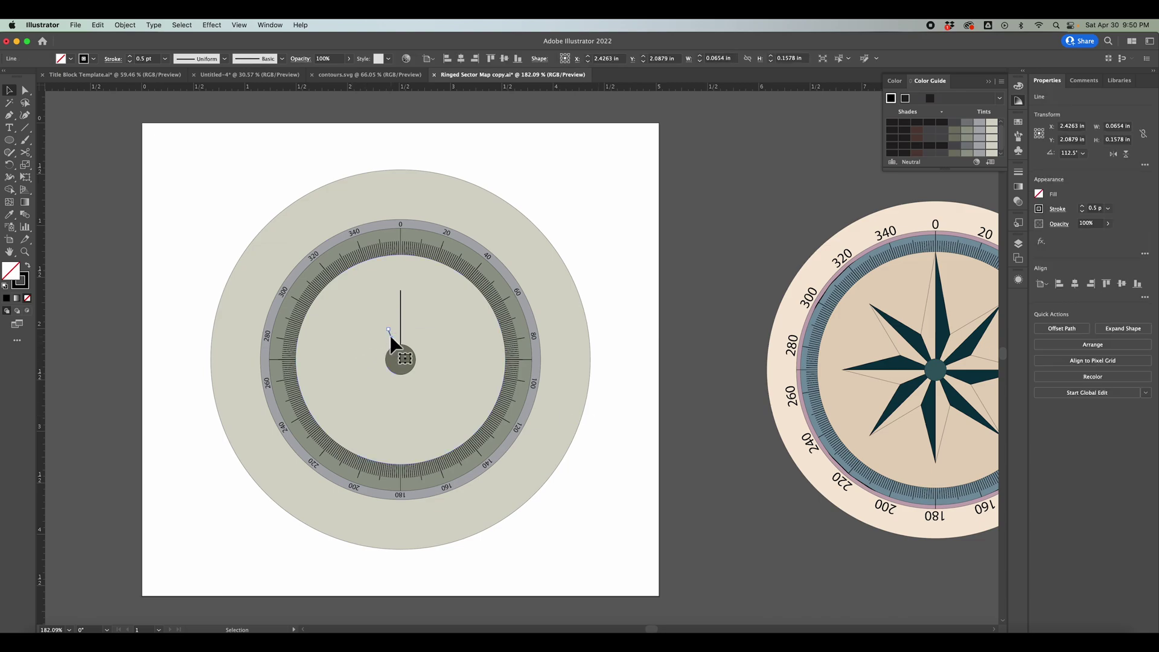
pyautogui.press('r')
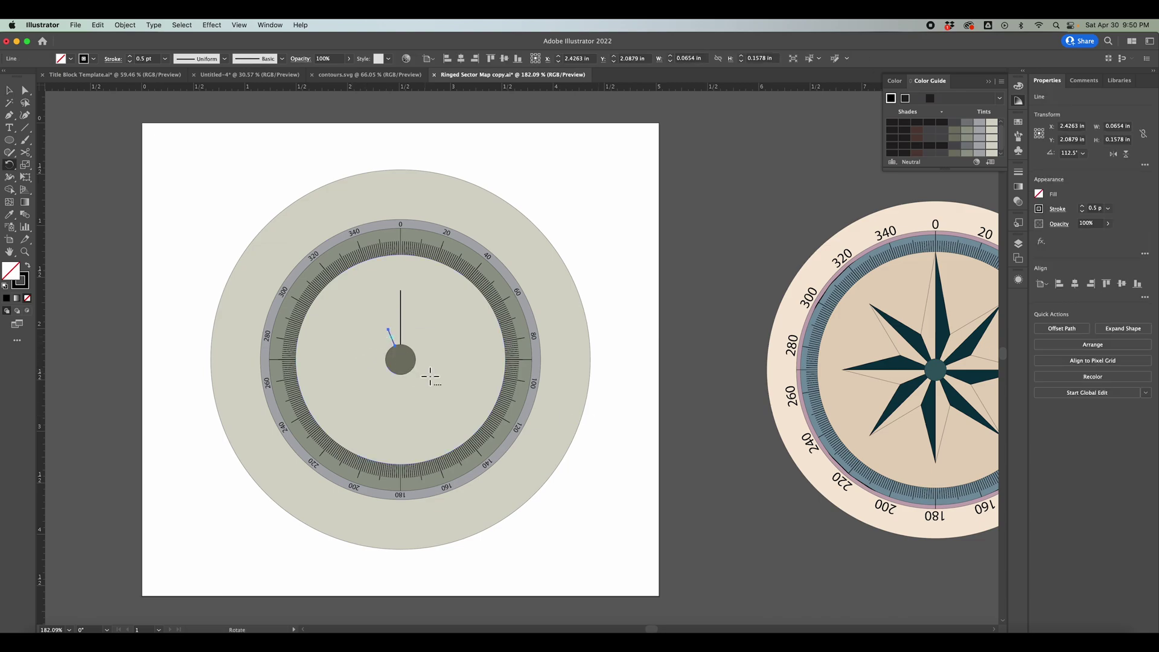
pyautogui.keyDown('alt'); pyautogui.click(401, 360); pyautogui.keyUp('alt')
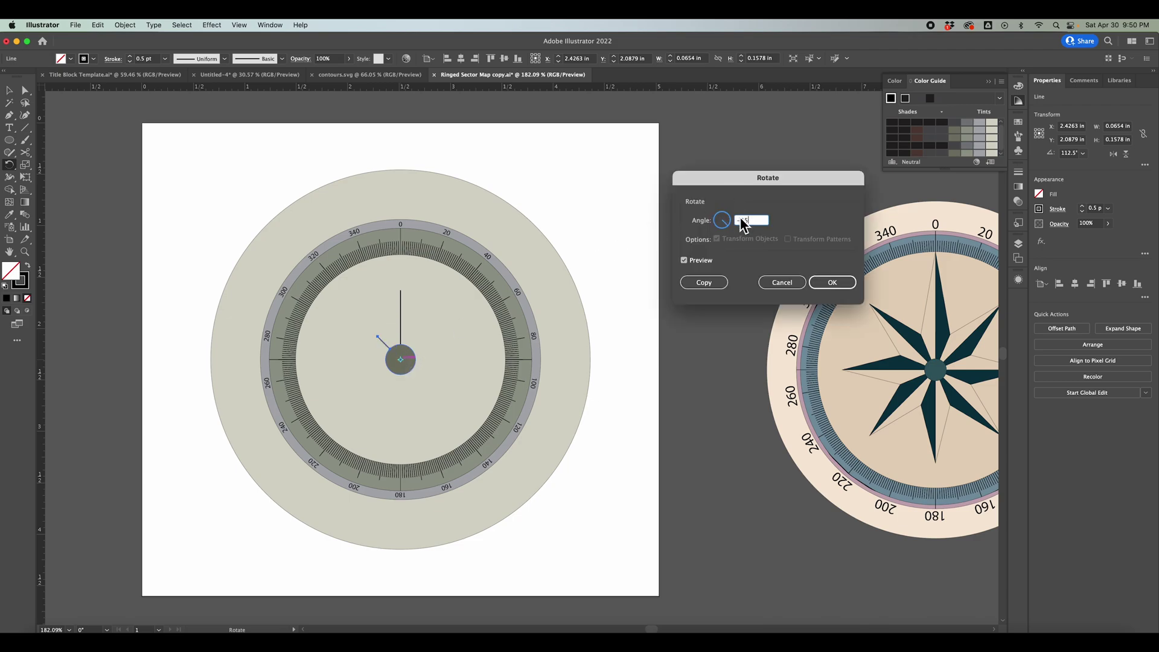
pyautogui.click(704, 282)
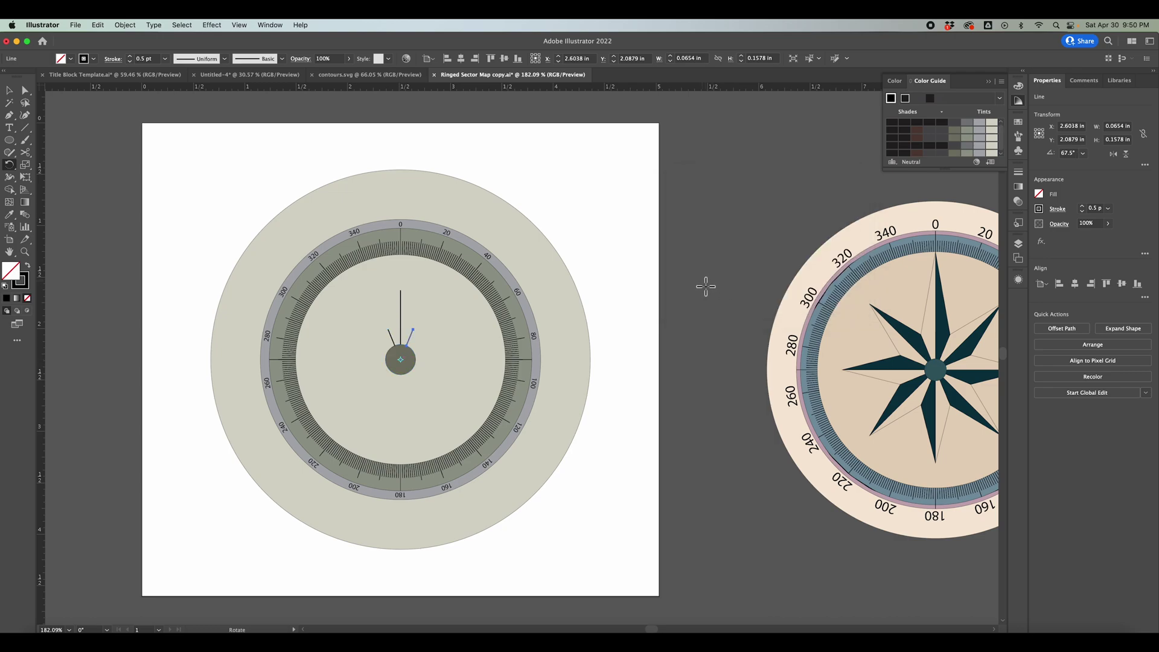
pyautogui.press('v')
pyautogui.click(705, 298)
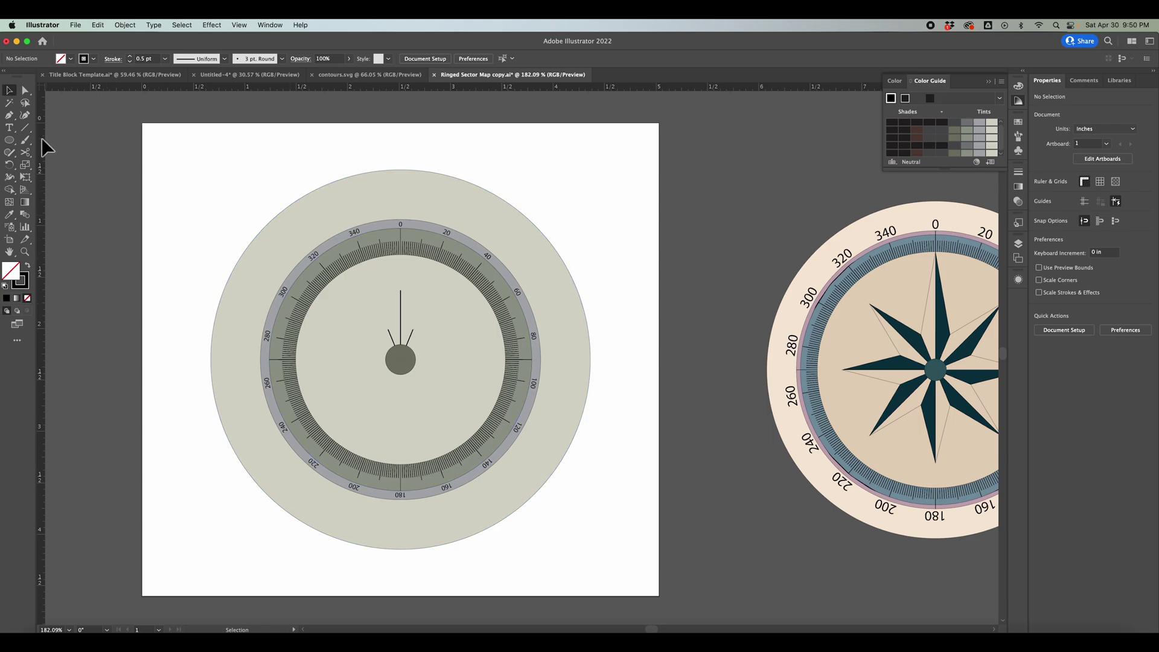
pyautogui.click(9, 114)
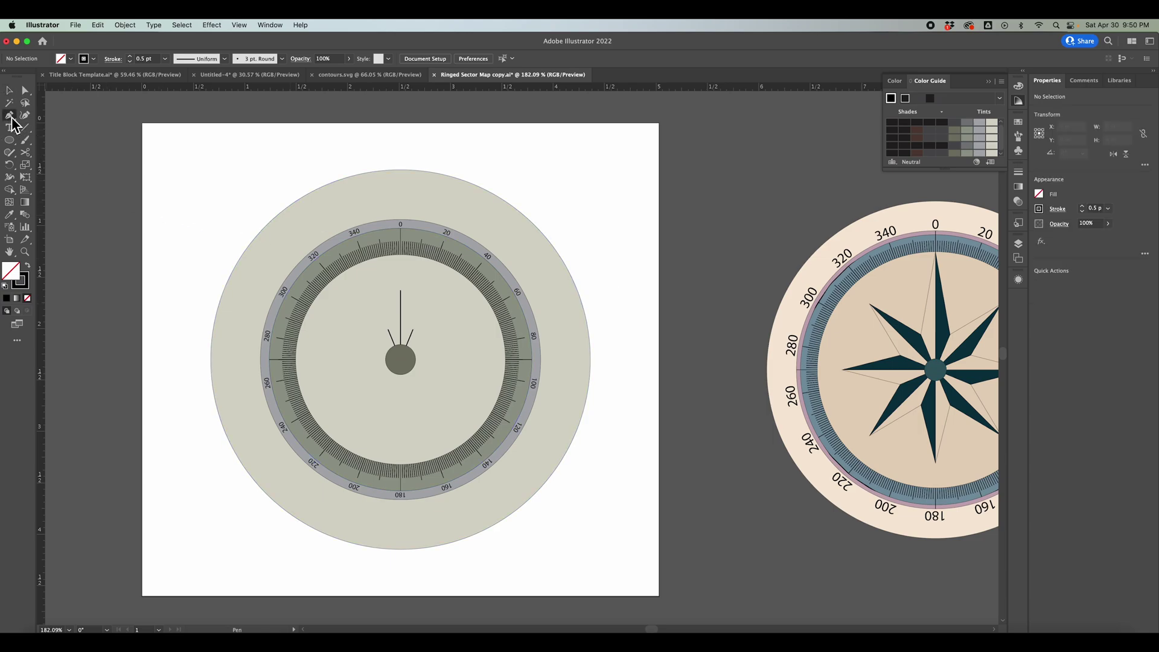
pyautogui.click(401, 290)
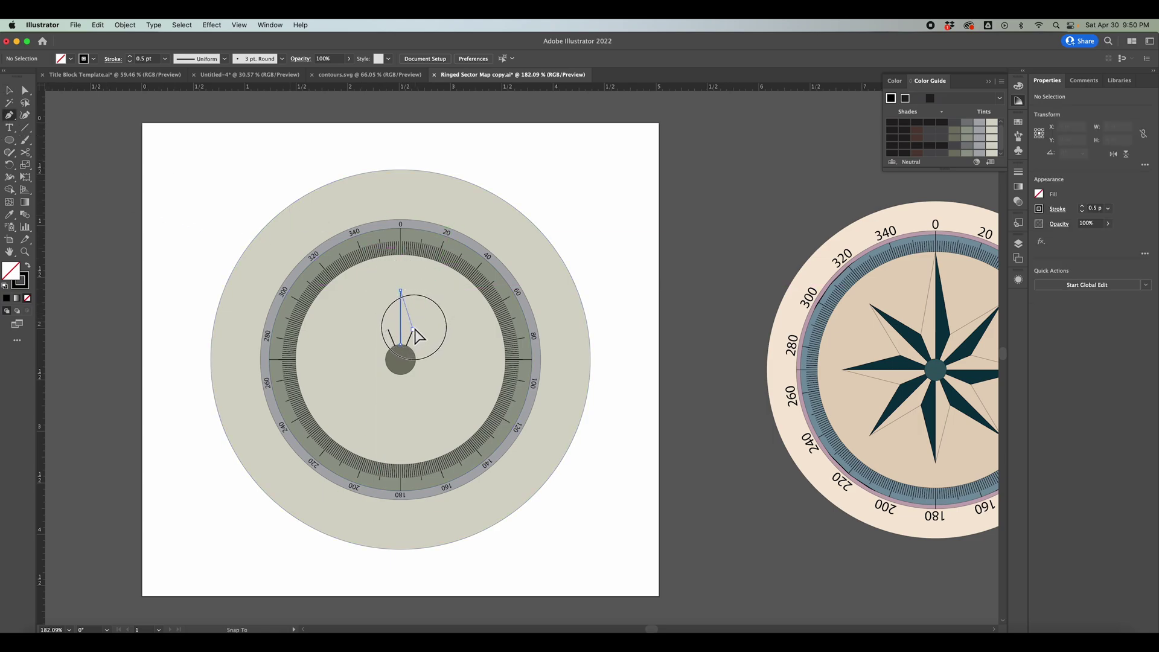
pyautogui.click(414, 329)
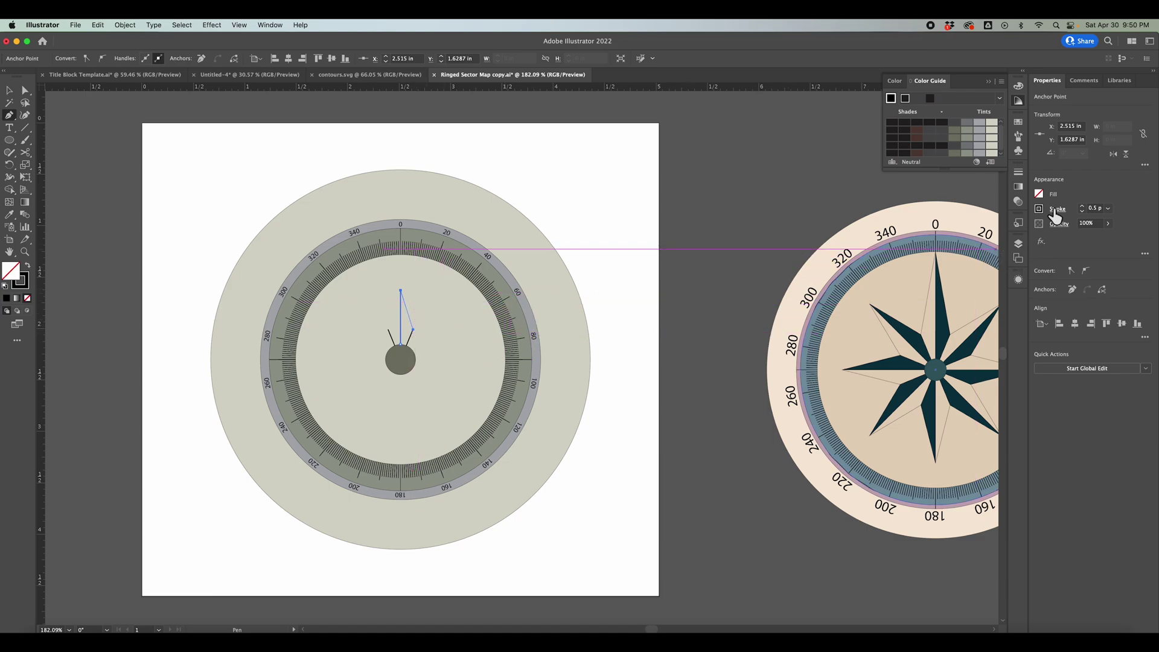
pyautogui.hotkey('ctrl', 'z')
pyautogui.press('v')
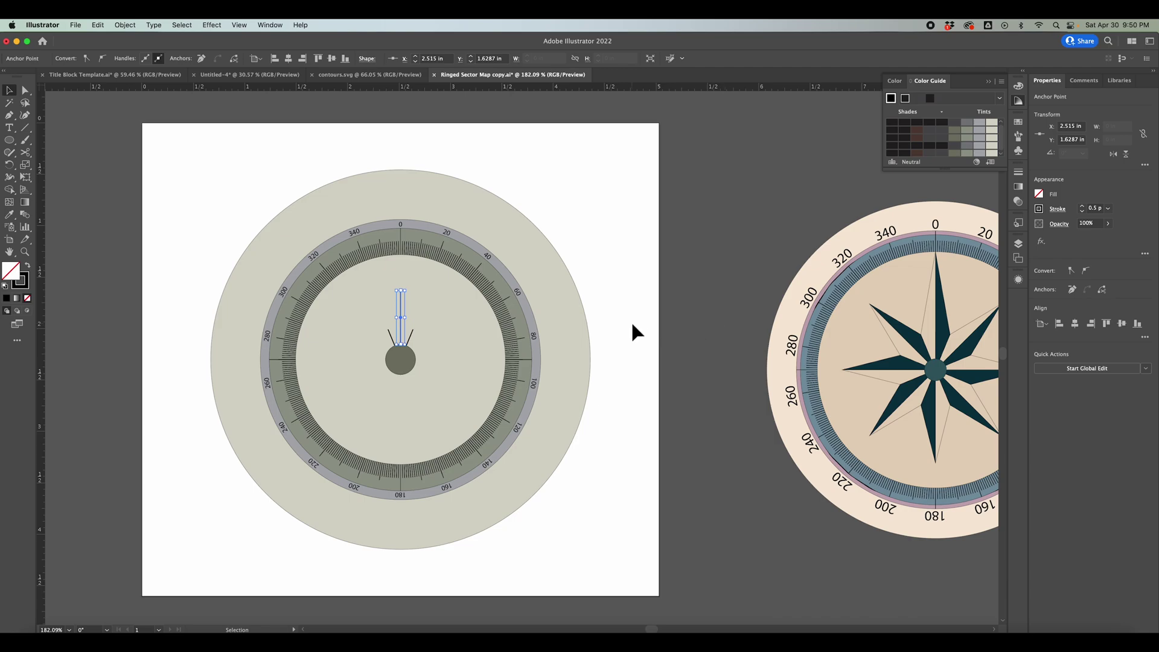
pyautogui.click(10, 116)
pyautogui.hotkey('ctrl', 'shift', 'z')
pyautogui.hotkey('ctrl', 'z')
pyautogui.press('v')
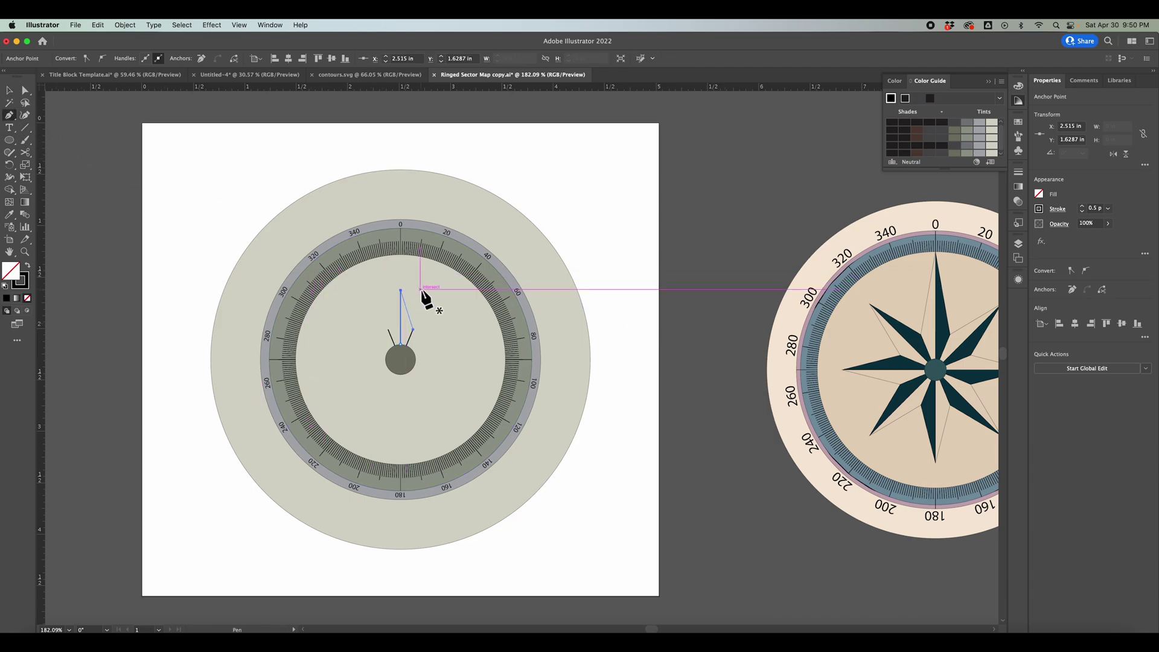
pyautogui.click(590, 306)
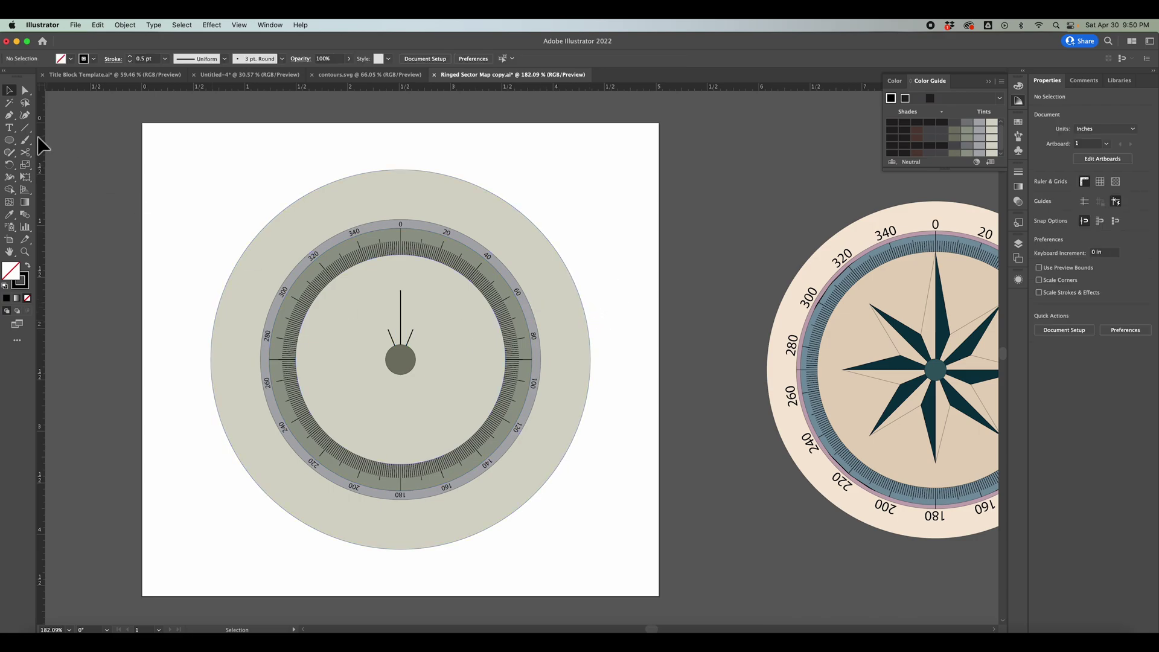
# Step: Connect the long vertical line's upper tip to the outer end of the right slanted line with the Pen tool
pyautogui.click(9, 115)
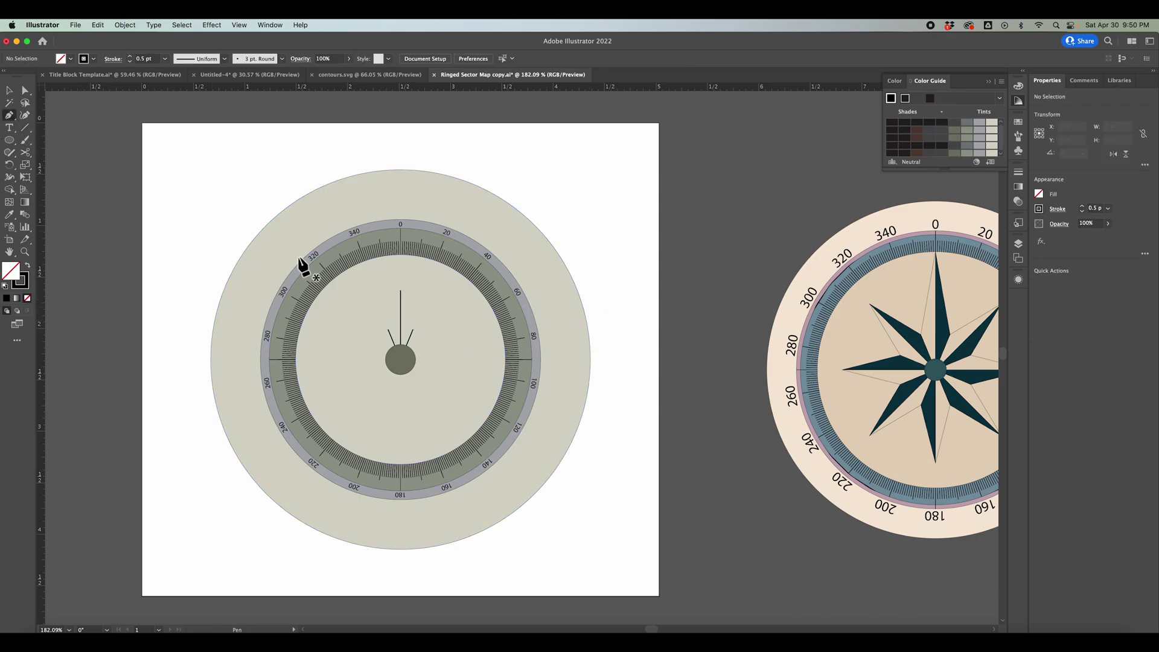
pyautogui.click(400, 290)
pyautogui.click(413, 329)
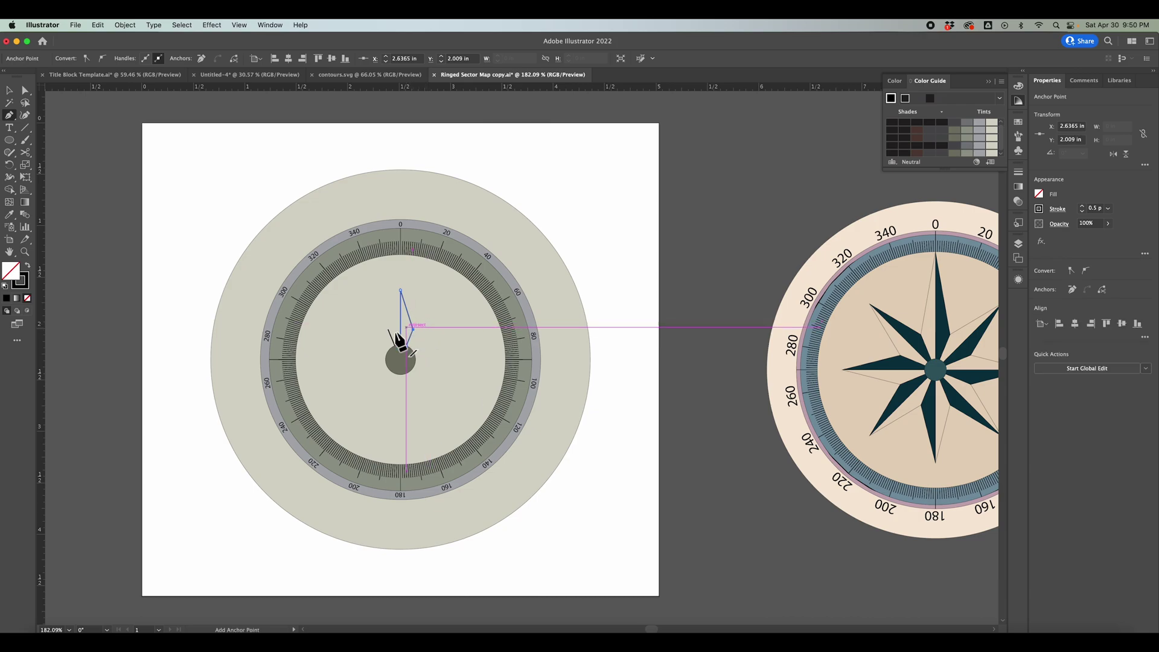
pyautogui.press('v')
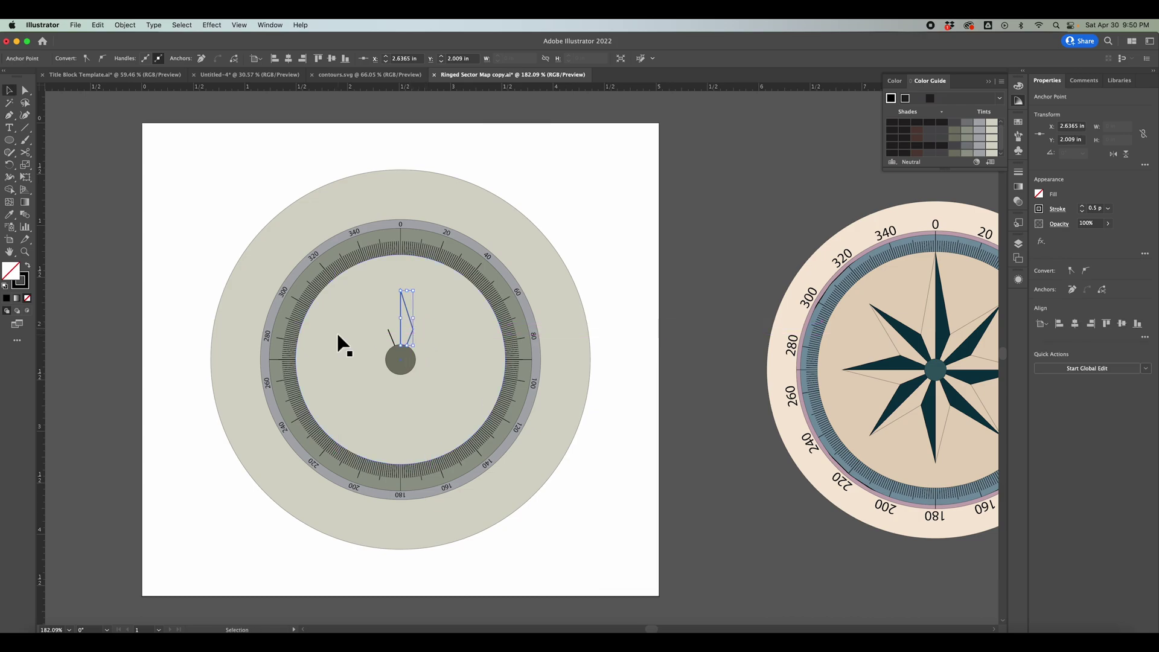
pyautogui.click(354, 331)
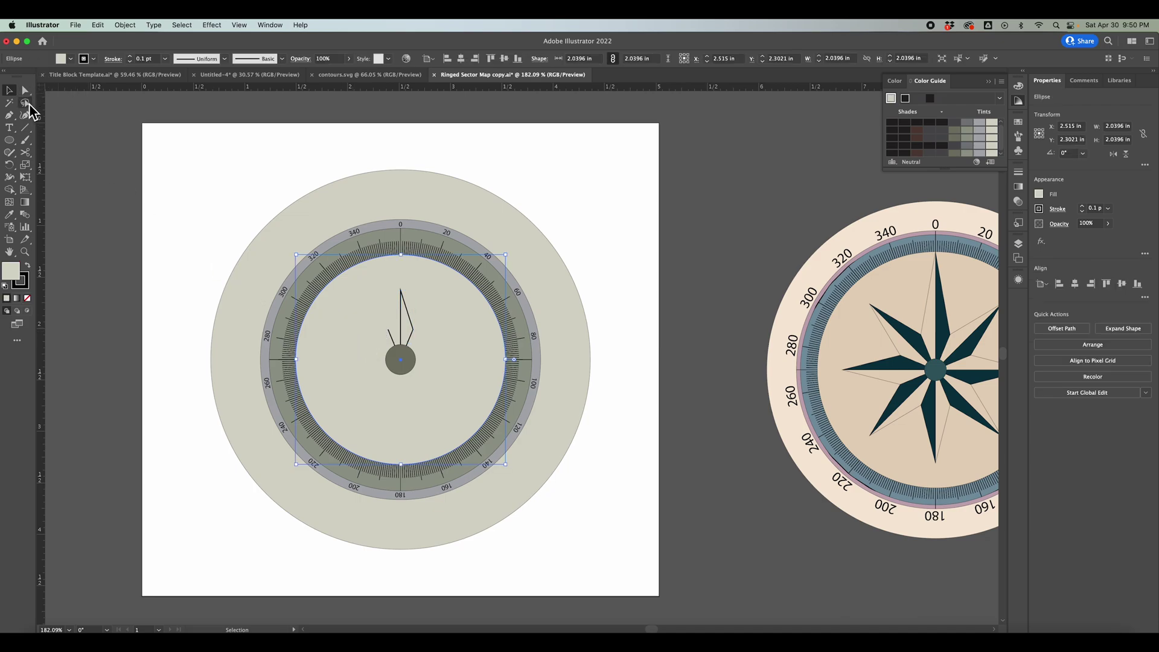
# Step: Connect the outer end of the left slanted line to the vertical line's tip with the Pen tool and deselect
pyautogui.click(9, 115)
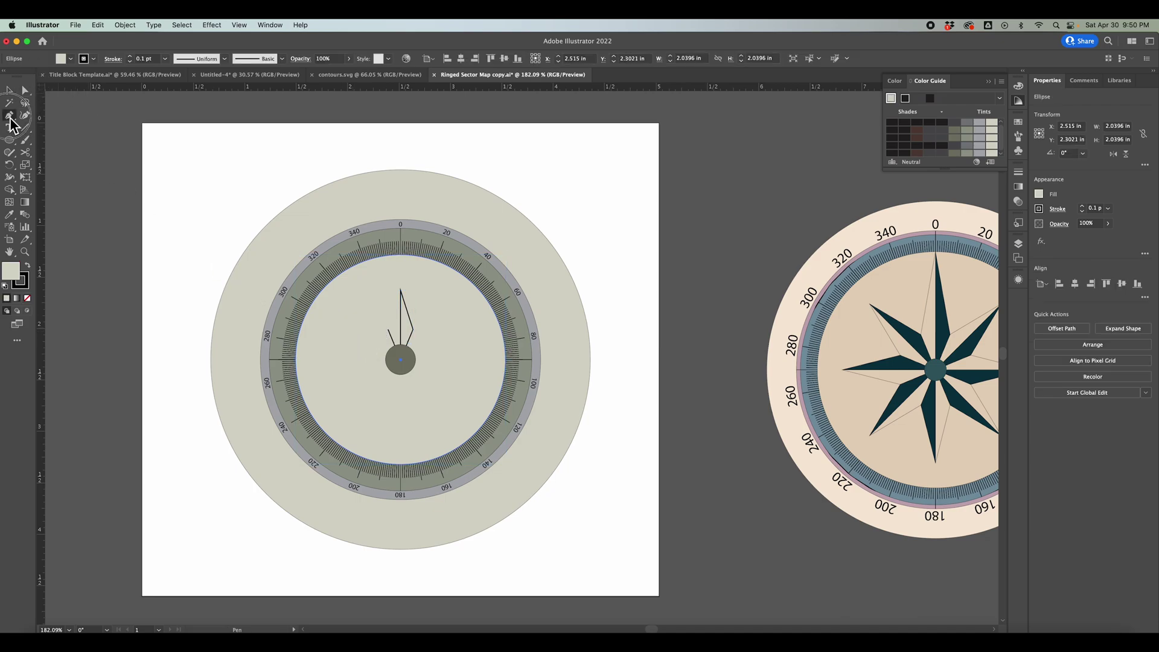
pyautogui.click(390, 330)
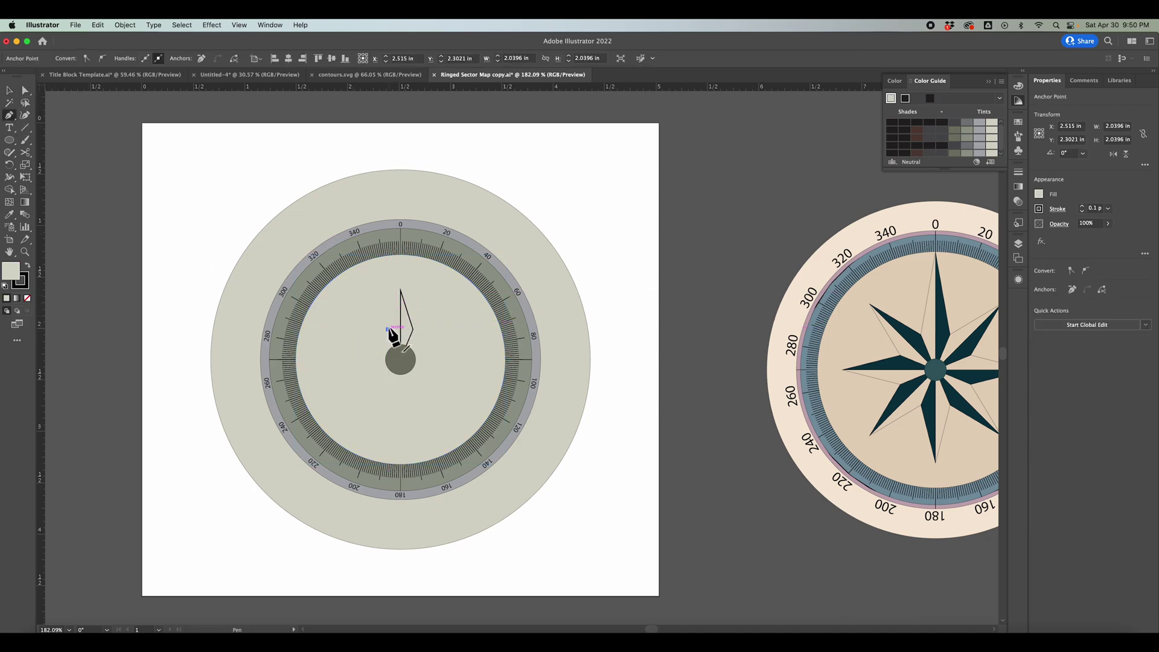
pyautogui.click(402, 291)
pyautogui.press('v')
pyautogui.click(717, 279)
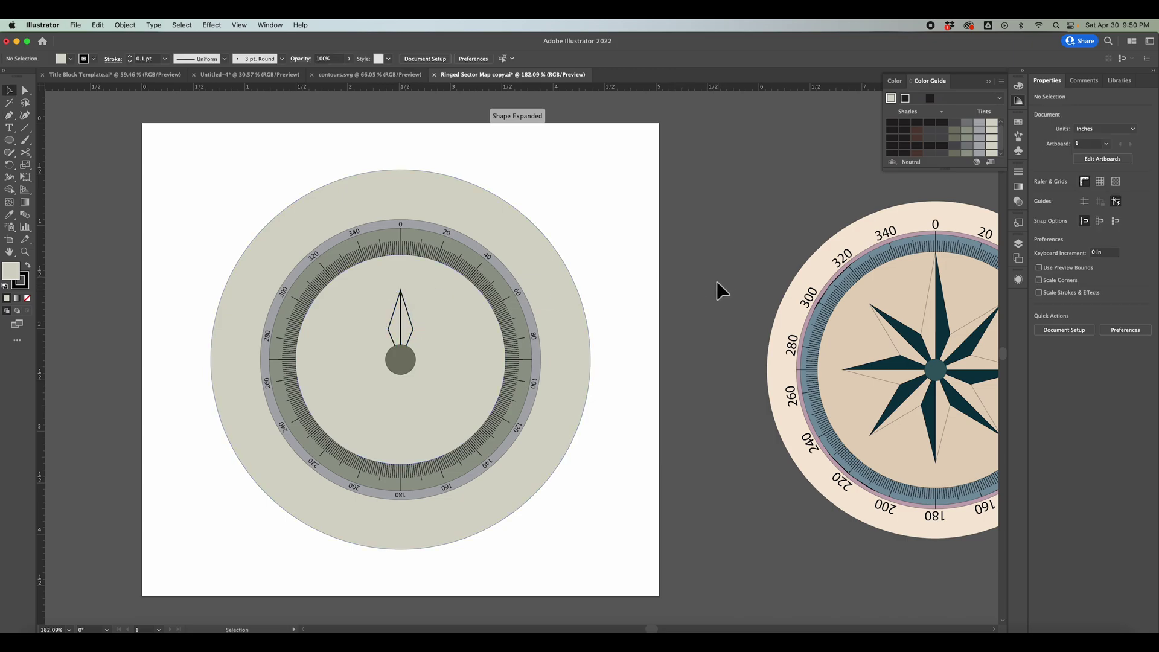
# Step: Fill the right half of the star point with a dark grey shade and deselect it
pyautogui.click(413, 332)
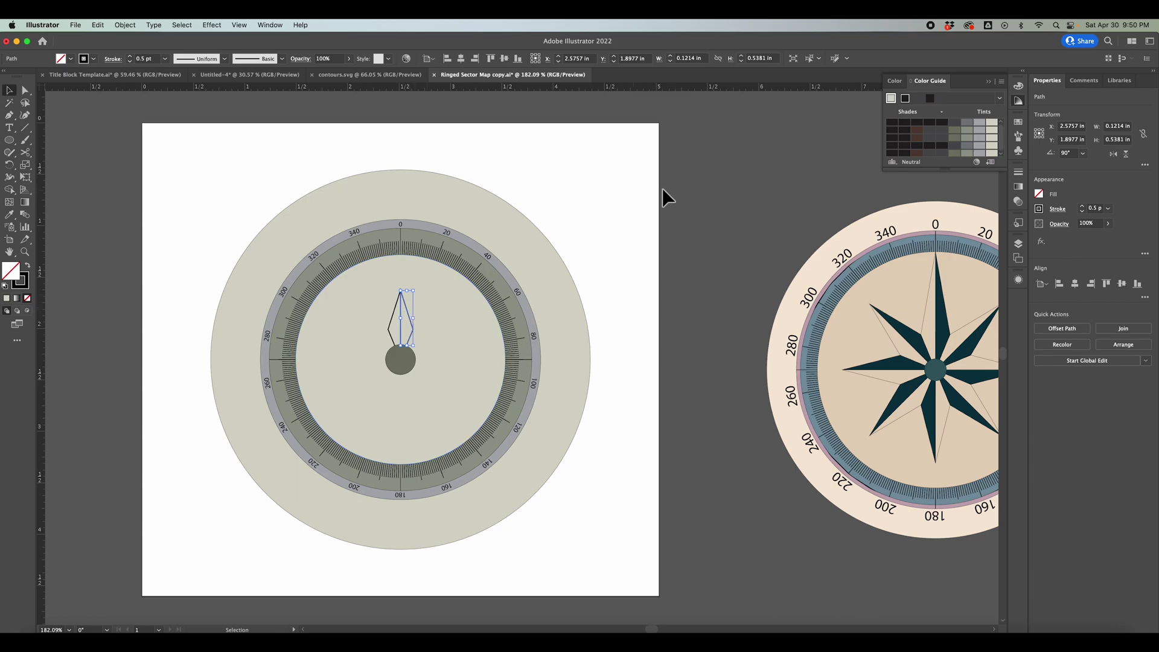
pyautogui.click(958, 125)
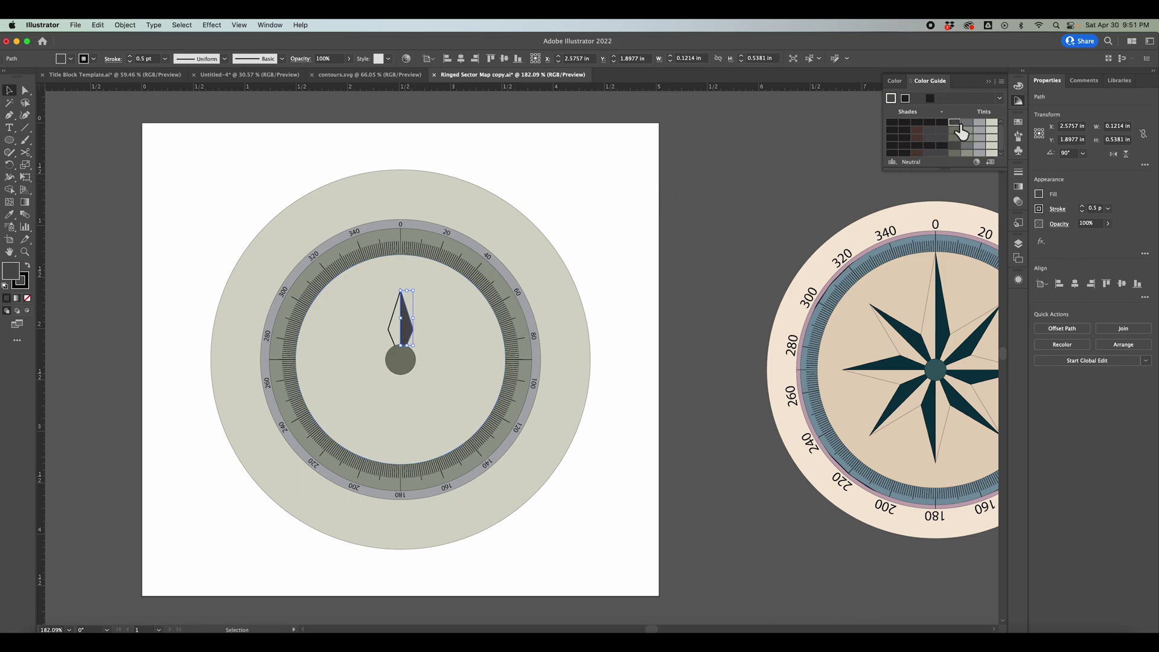
pyautogui.click(699, 295)
# Step: Group the dark right half and the unfilled left half of the star point
pyautogui.click(413, 334)
pyautogui.keyDown('shift'); pyautogui.click(393, 329); pyautogui.keyUp('shift')
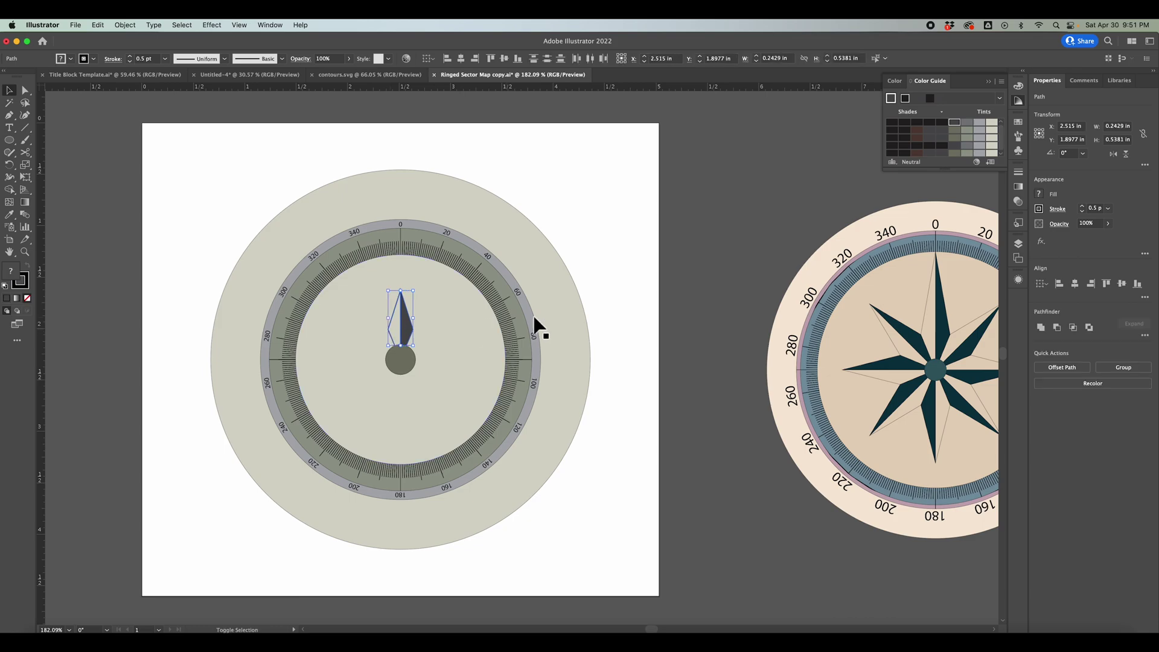
pyautogui.click(126, 25)
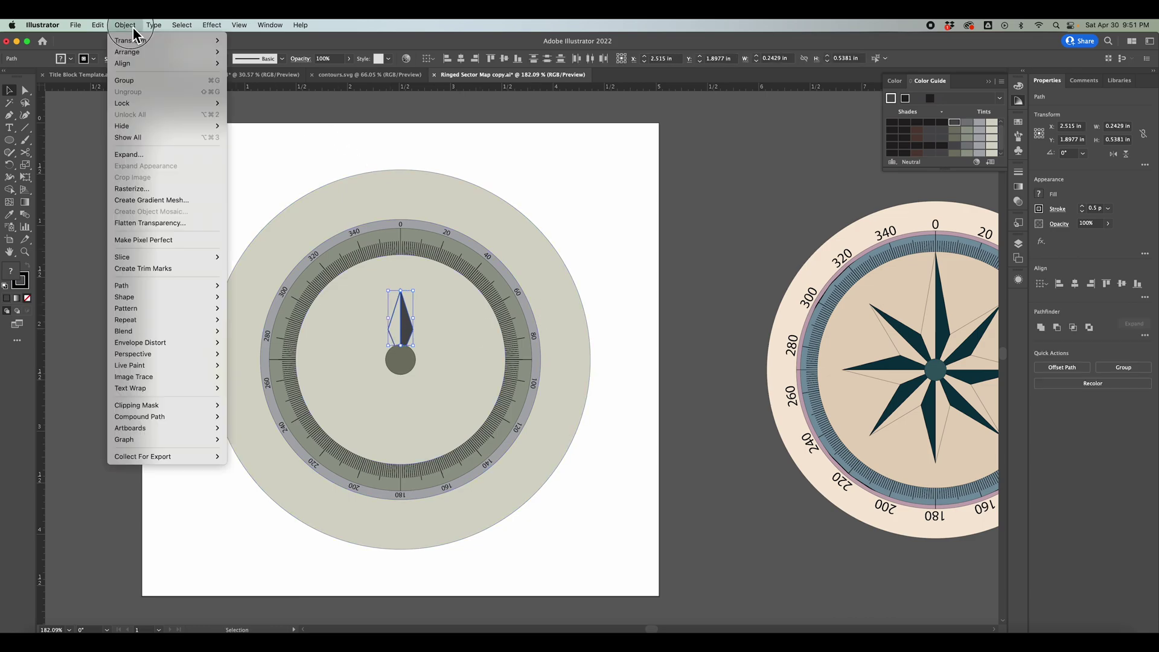
pyautogui.click(151, 81)
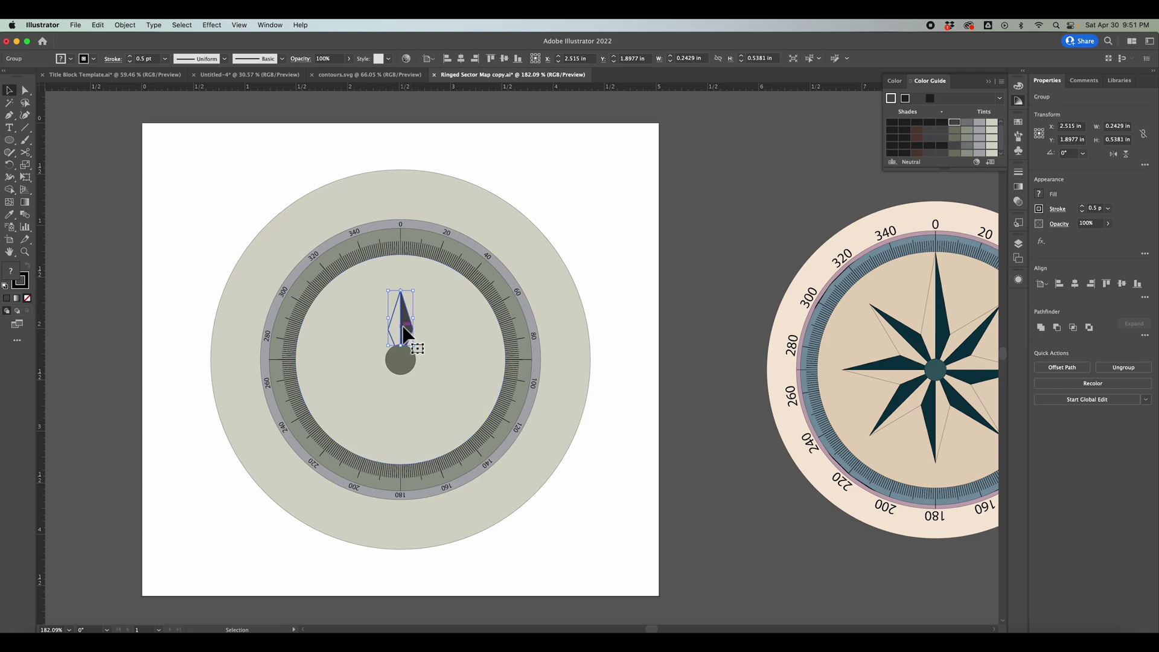
pyautogui.click(719, 270)
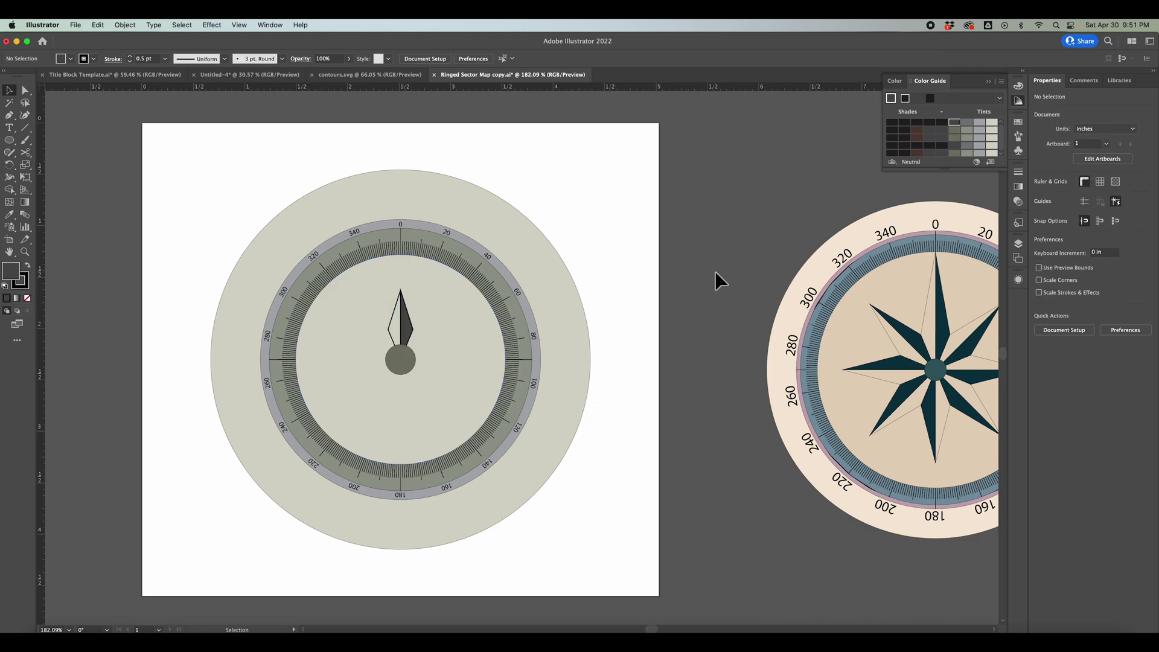
# Step: Make a copy of the grouped star point rotated -45° about the centre of the small disc
pyautogui.click(403, 321)
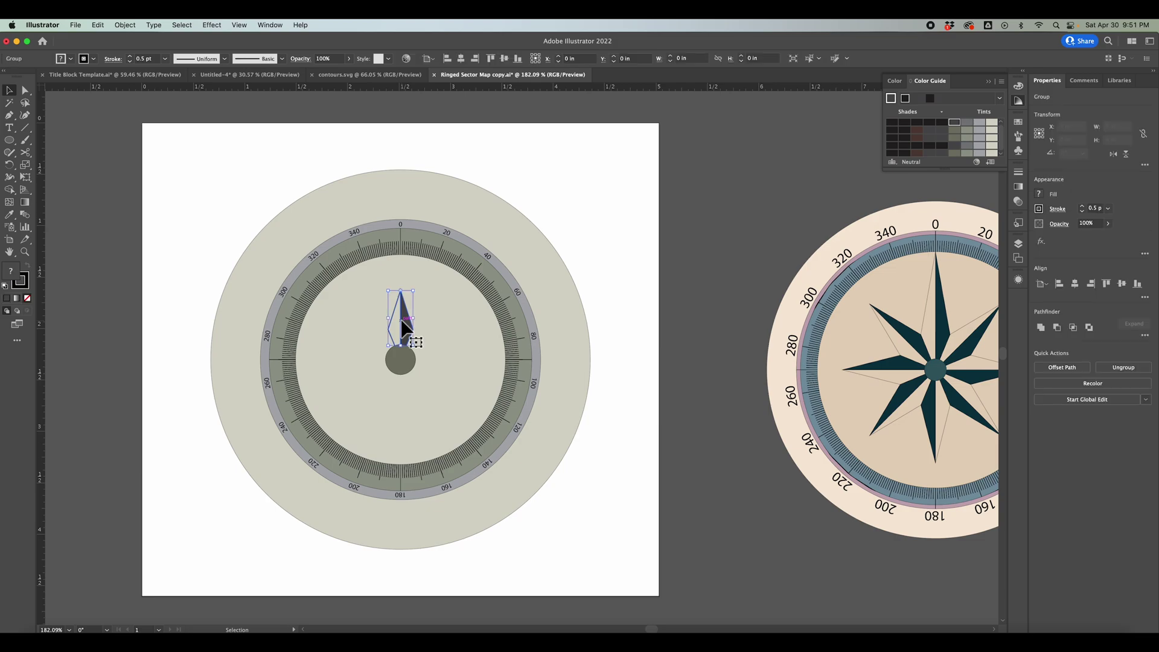
pyautogui.press('r')
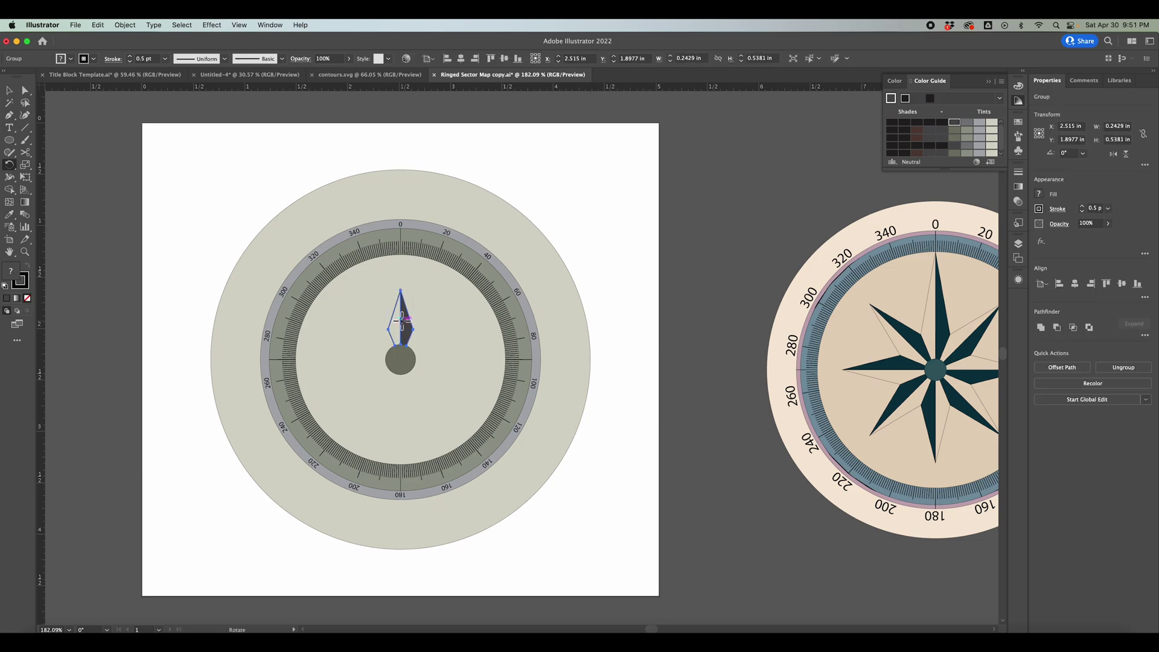
pyautogui.keyDown('alt'); pyautogui.click(403, 364); pyautogui.keyUp('alt')
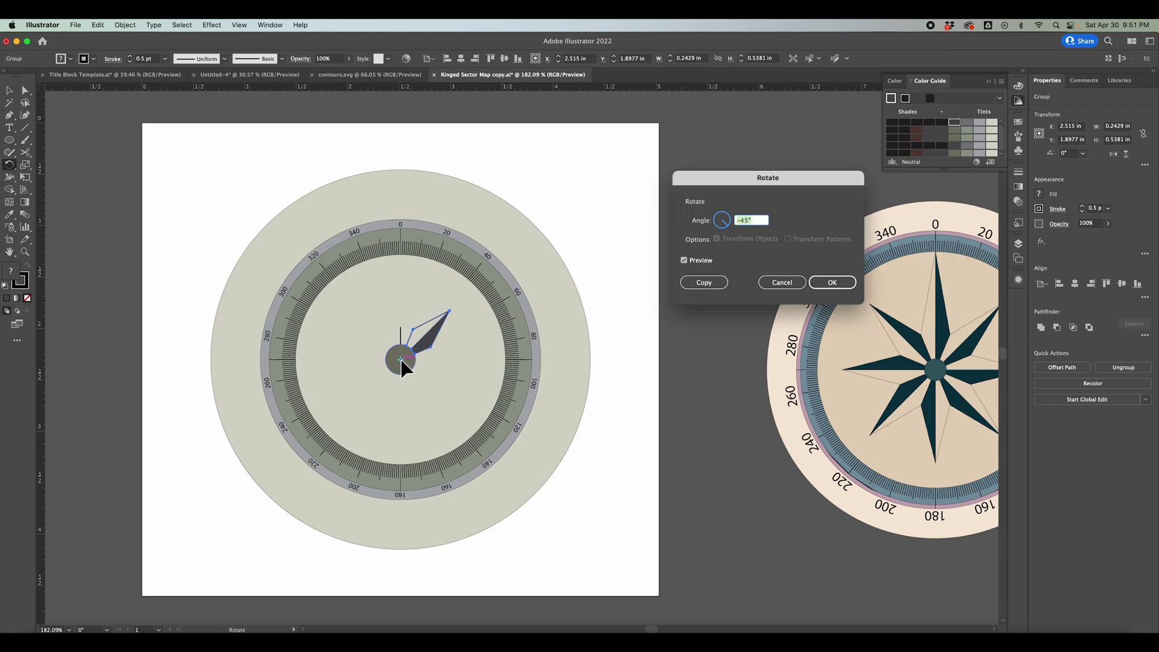
pyautogui.click(711, 283)
pyautogui.press('v')
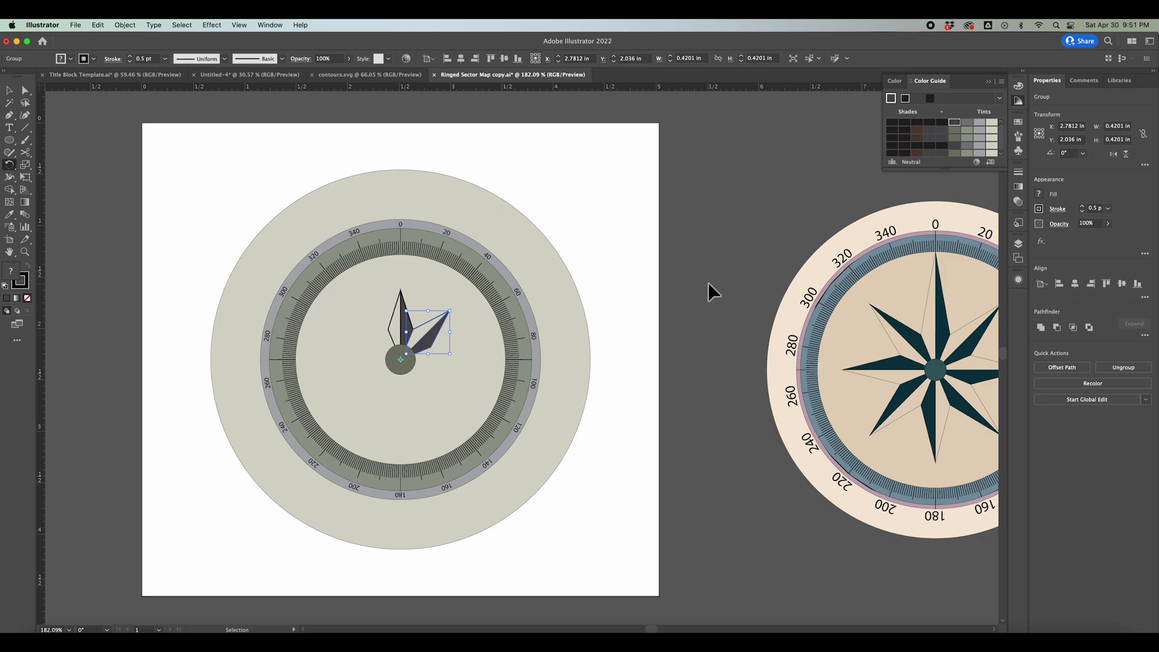
# Step: Repeat the rotated copy six more times around the disc to complete the eight-pointed star
pyautogui.press('super+d')
pyautogui.press('super+d')
pyautogui.press('super+d')
pyautogui.press('super+d')
pyautogui.press('super+d')
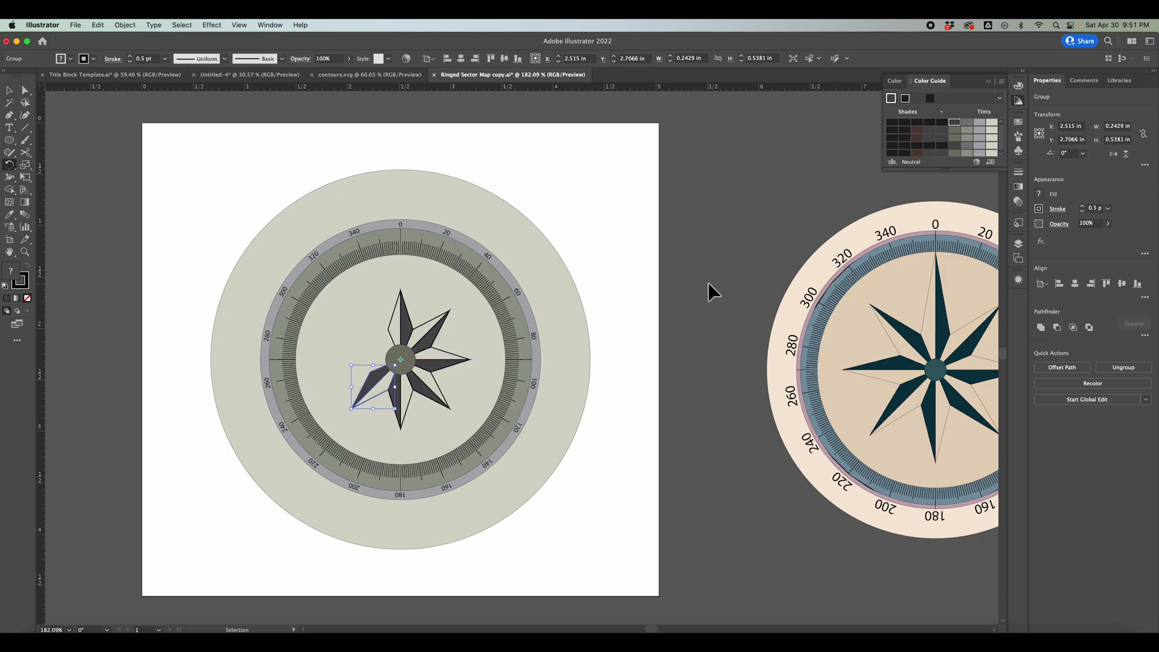
pyautogui.press('super+d')
pyautogui.press('r')
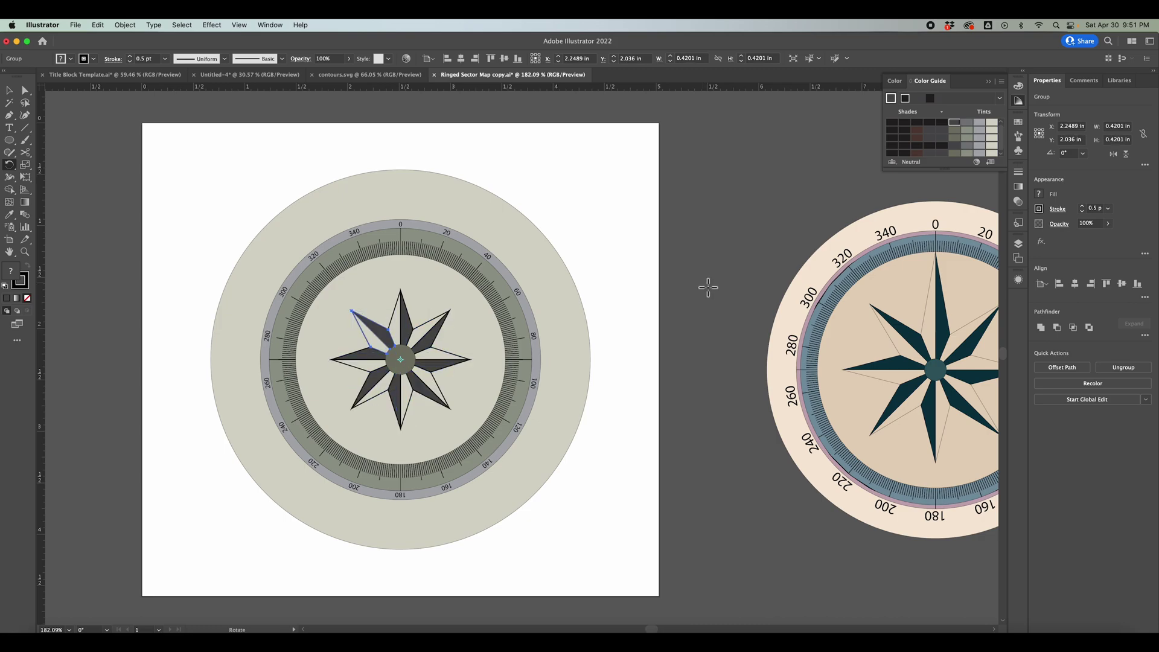
# Step: Stretch the tip of the star's north point up to the inner edge of the tick ring and deselect it
pyautogui.press('v')
pyautogui.click(702, 281)
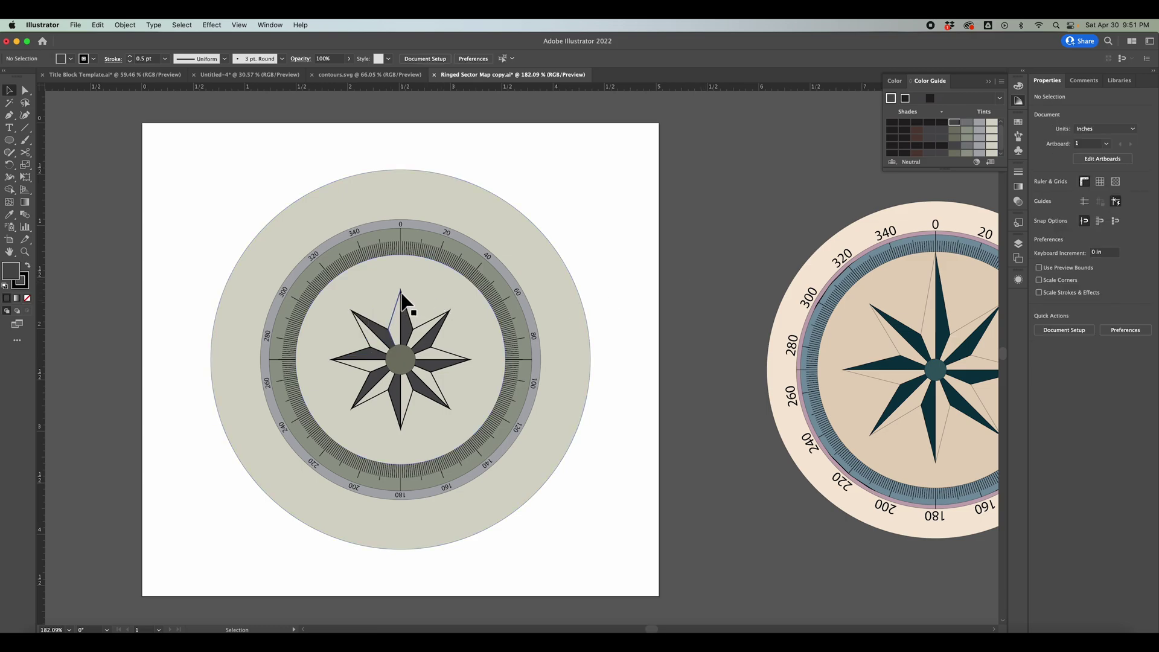
pyautogui.press('a')
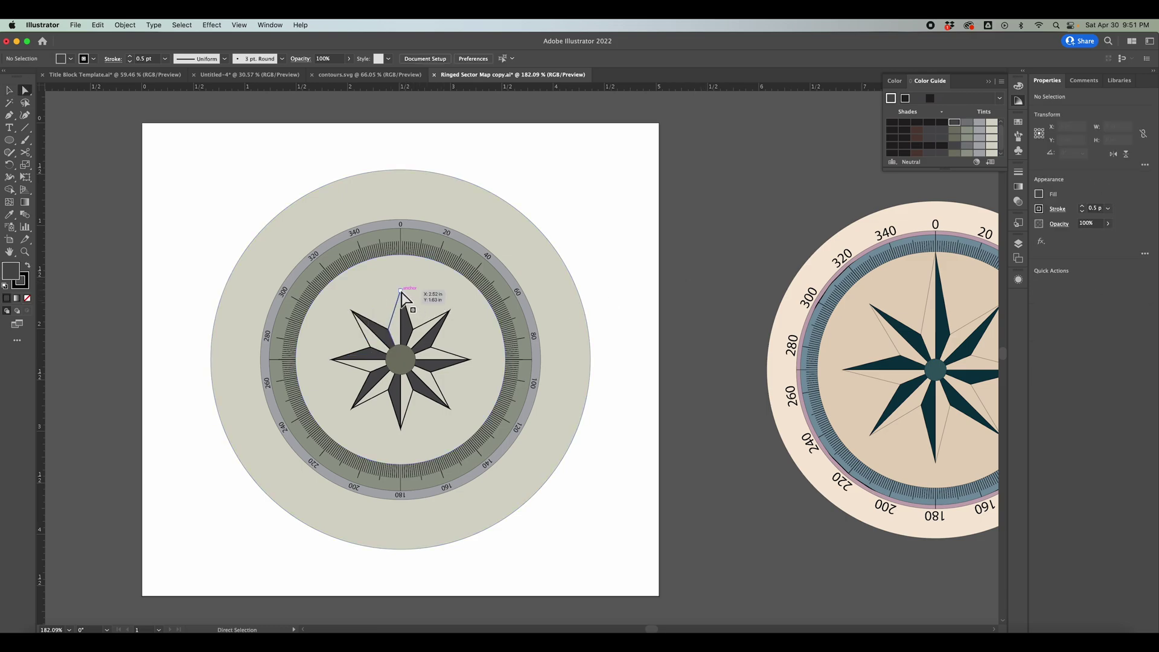
pyautogui.click(401, 290)
pyautogui.moveTo(402, 291); pyautogui.dragTo(401, 256)
pyautogui.press('v')
pyautogui.click(704, 317)
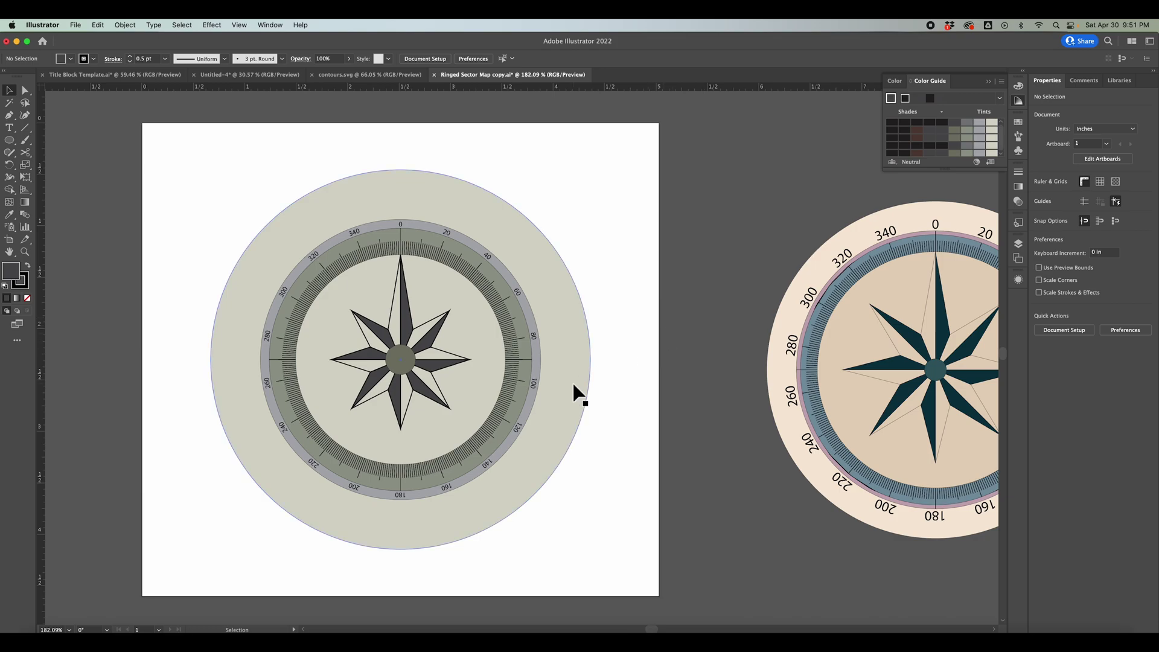
# Step: Extend the tips of the star's east, south and west points to the inner edge of the tick ring
pyautogui.press('a')
pyautogui.moveTo(471, 360); pyautogui.dragTo(505, 360)
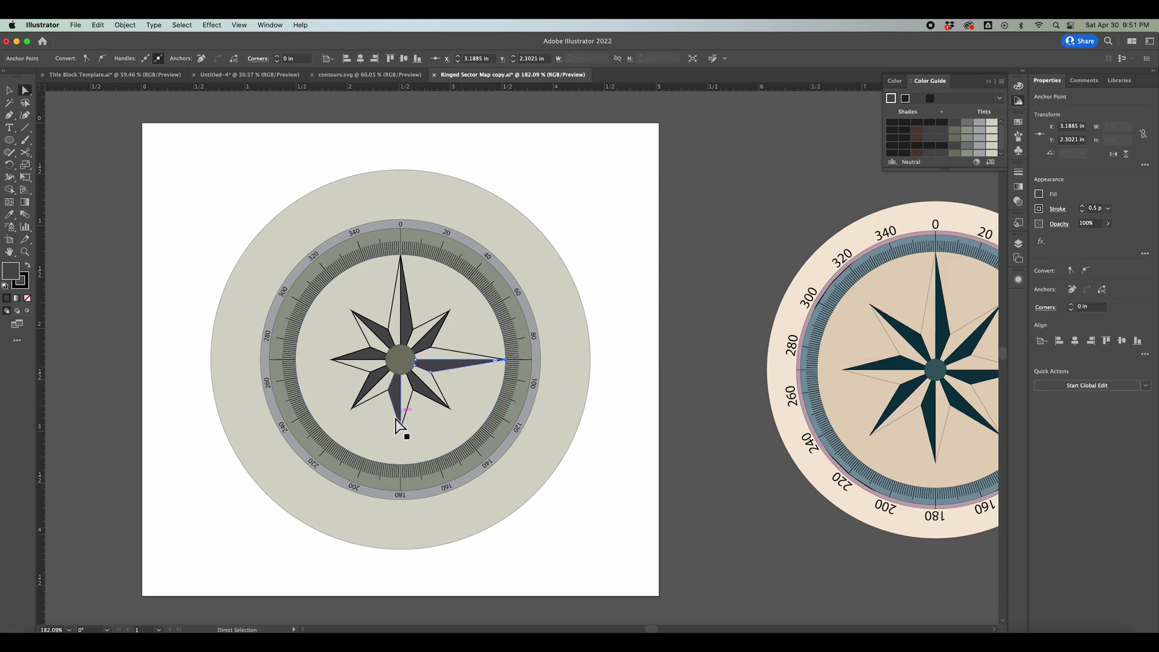
pyautogui.moveTo(401, 429); pyautogui.dragTo(401, 468)
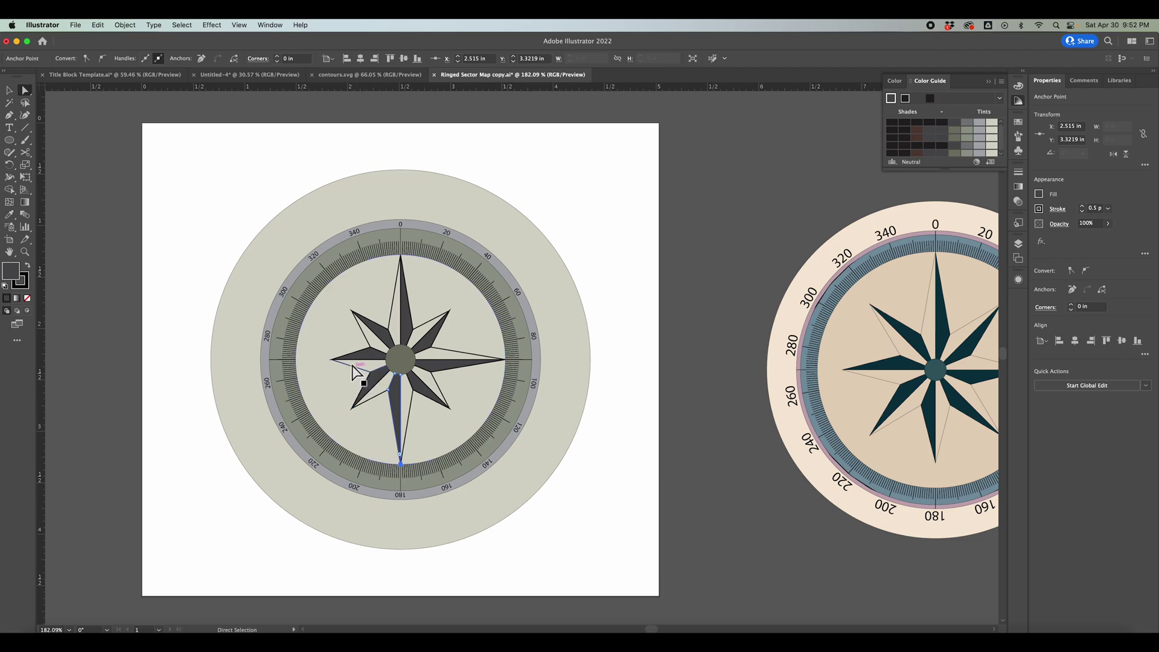
pyautogui.moveTo(331, 360); pyautogui.dragTo(297, 361)
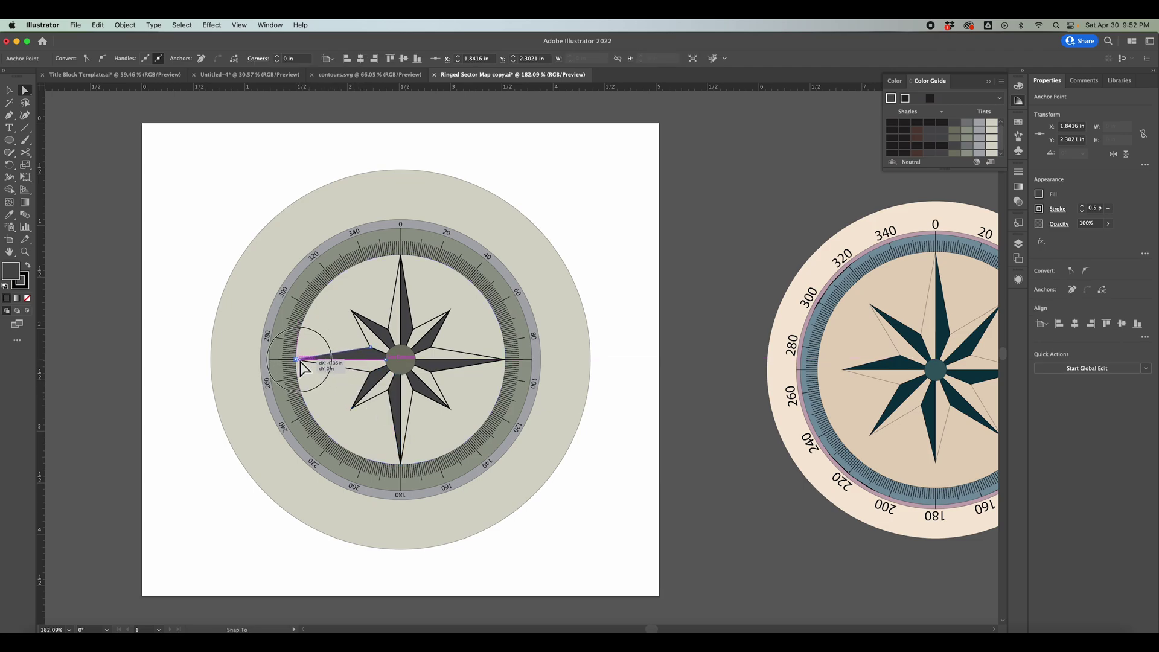
pyautogui.click(625, 389)
pyautogui.press('v')
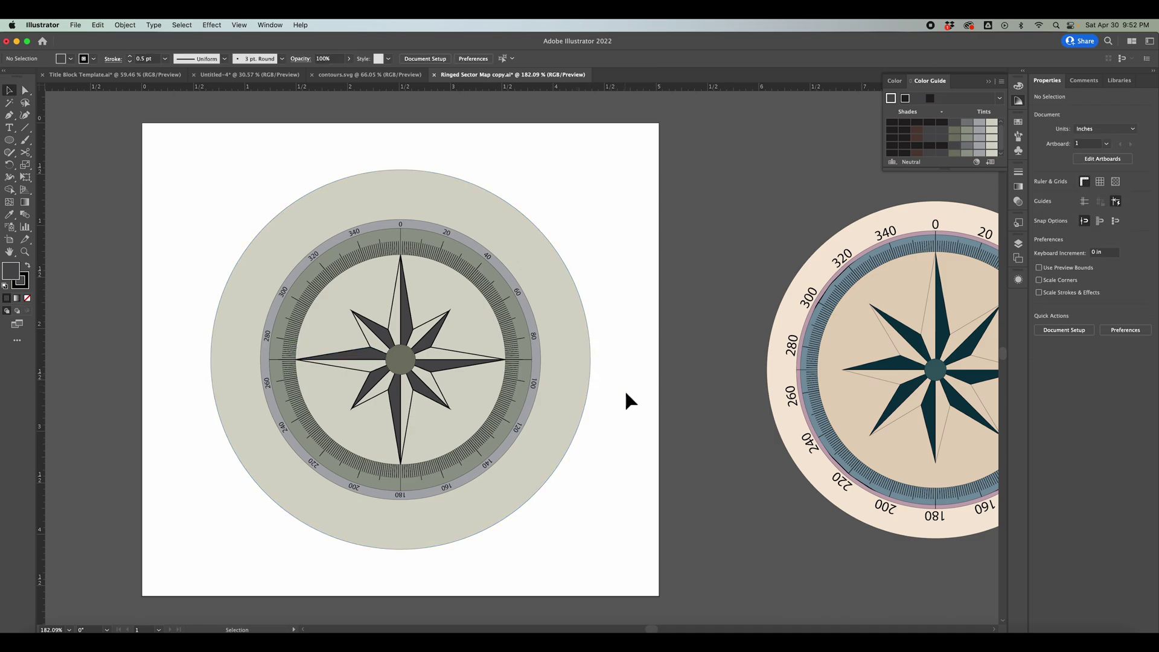
# Step: Fill the outermost circle of the new compass with a grey tint from the Neutral colour guide
pyautogui.press('z')
pyautogui.moveTo(602, 383); pyautogui.dragTo(537, 385)
pyautogui.hscroll(3, 536, 385)
pyautogui.press('v')
pyautogui.click(480, 319)
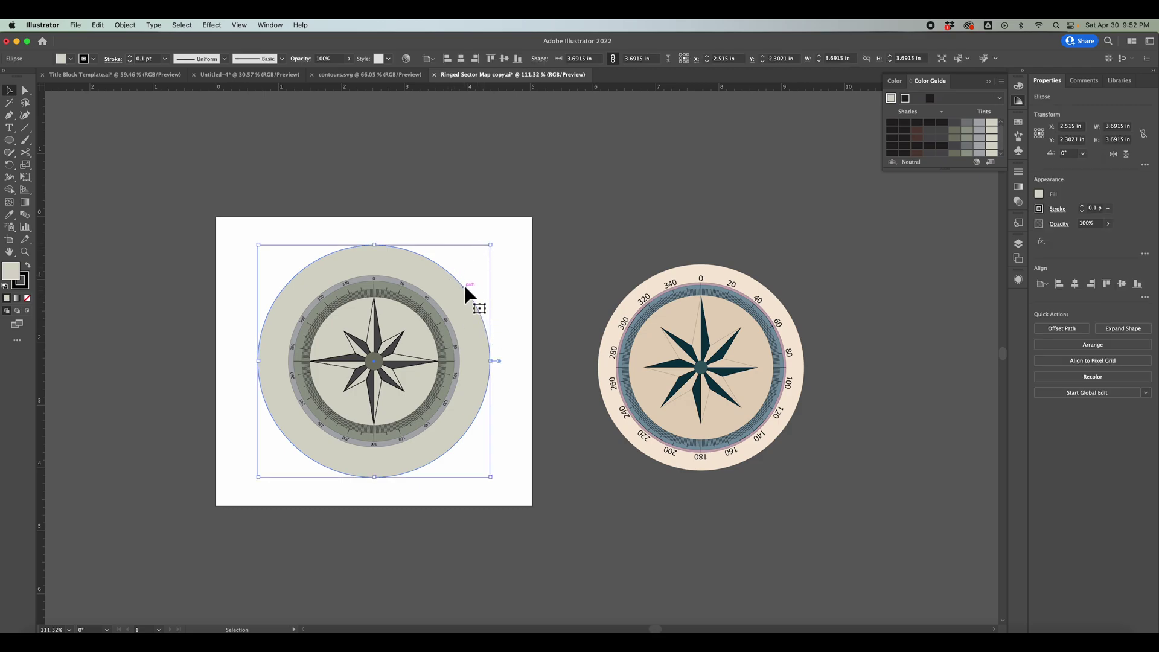
pyautogui.click(980, 146)
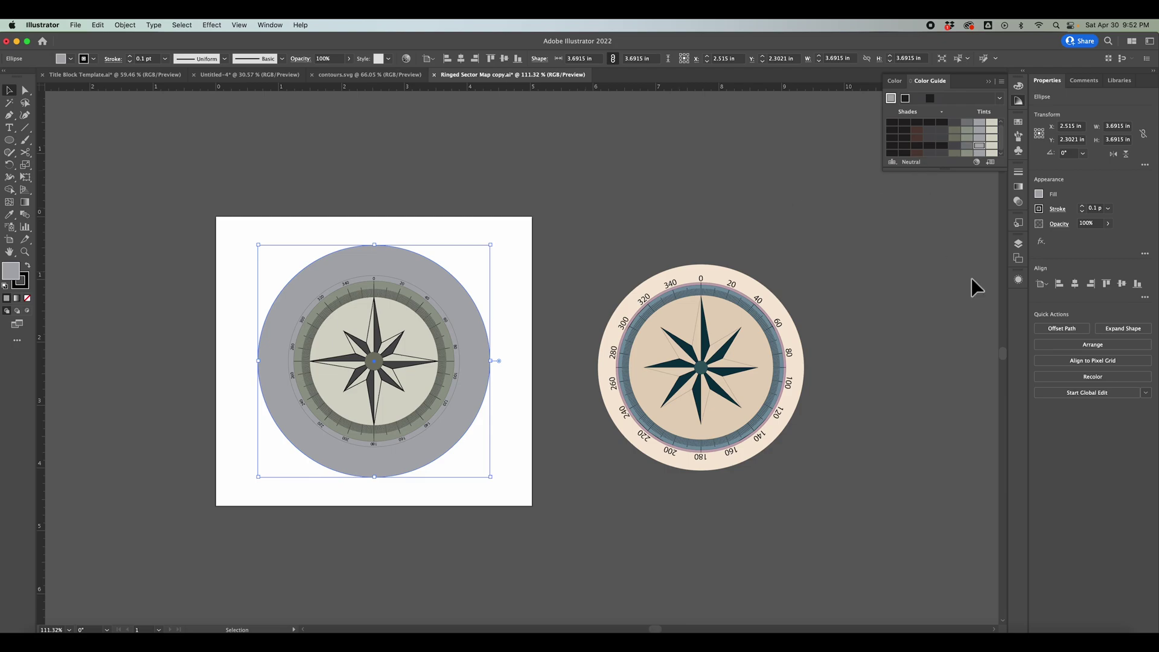
# Step: Lower the outermost circle's fill opacity to 47% and deselect it
pyautogui.click(1018, 280)
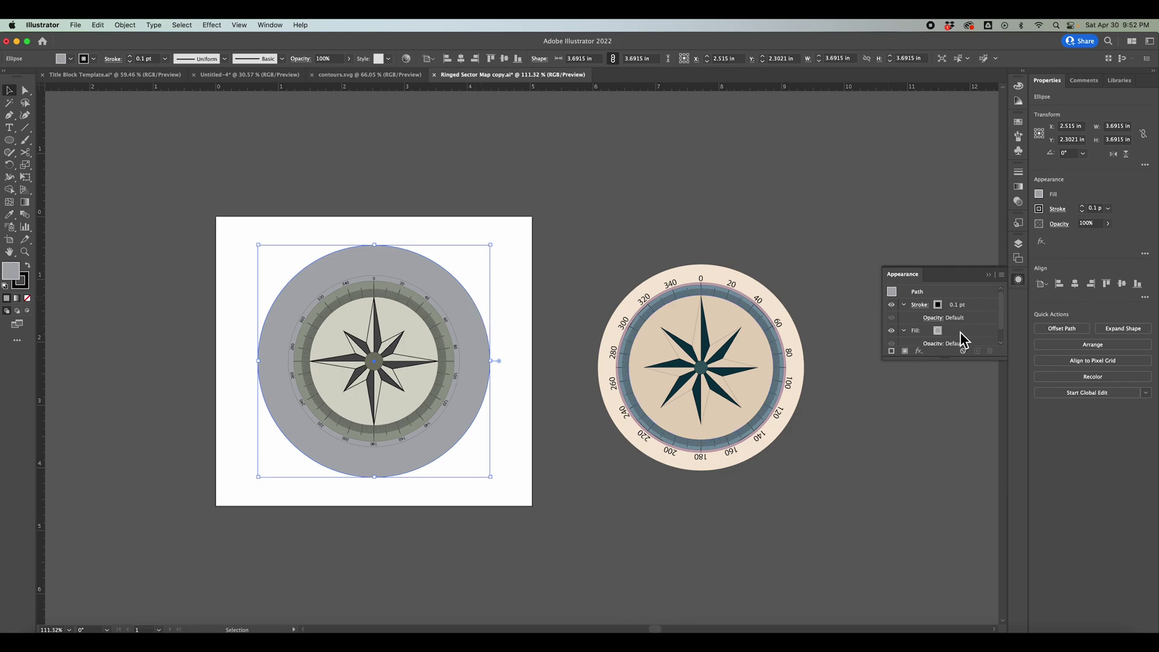
pyautogui.scroll(-1, 944, 336)
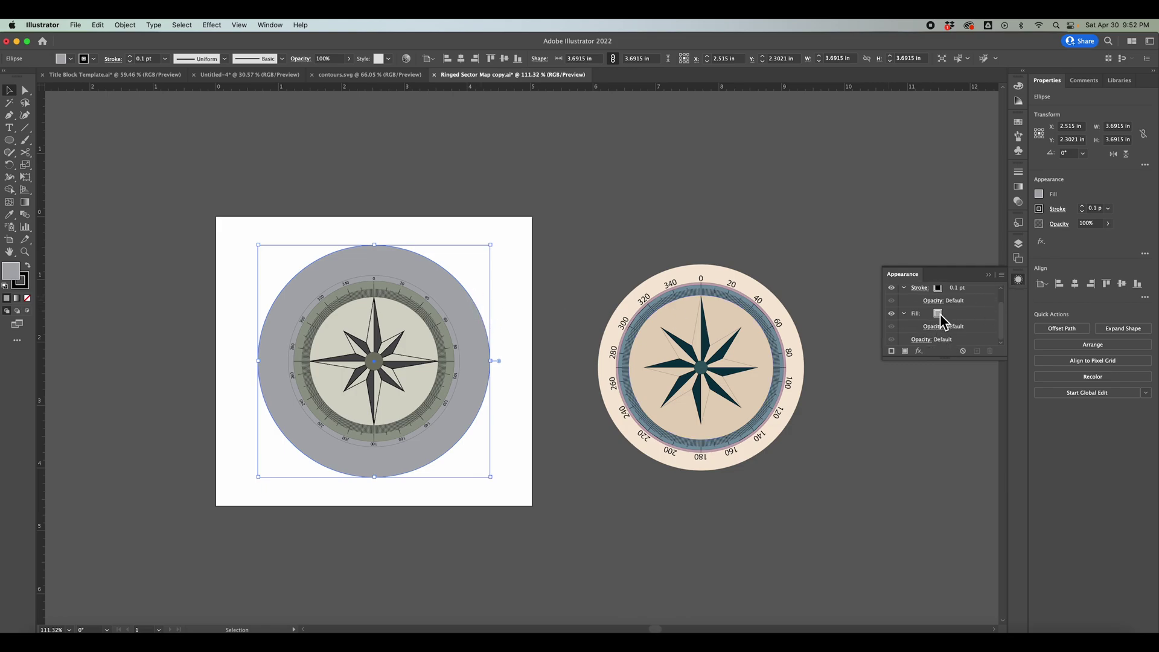
pyautogui.click(935, 326)
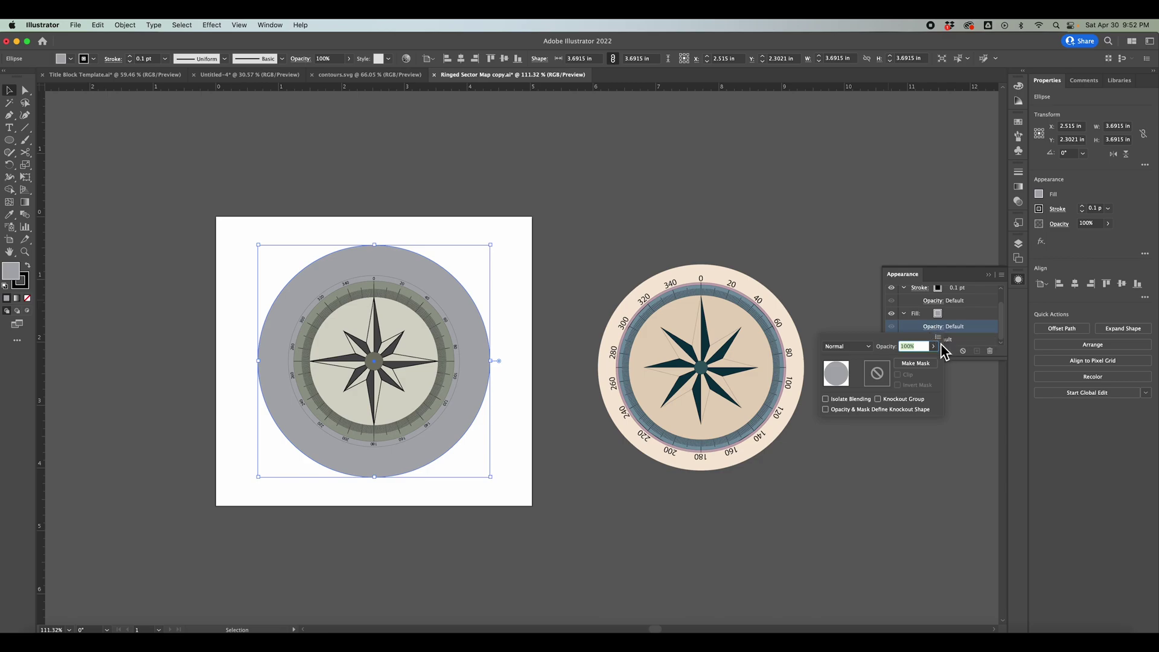
pyautogui.click(933, 346)
pyautogui.moveTo(935, 359); pyautogui.dragTo(912, 362)
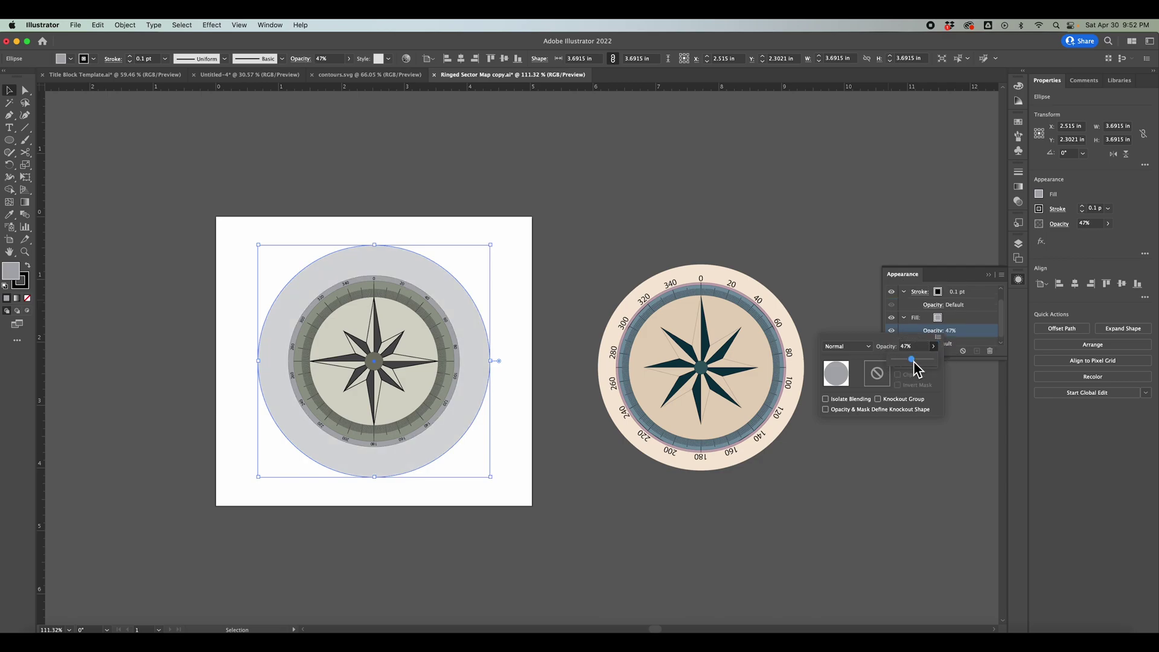
pyautogui.click(921, 248)
pyautogui.click(989, 275)
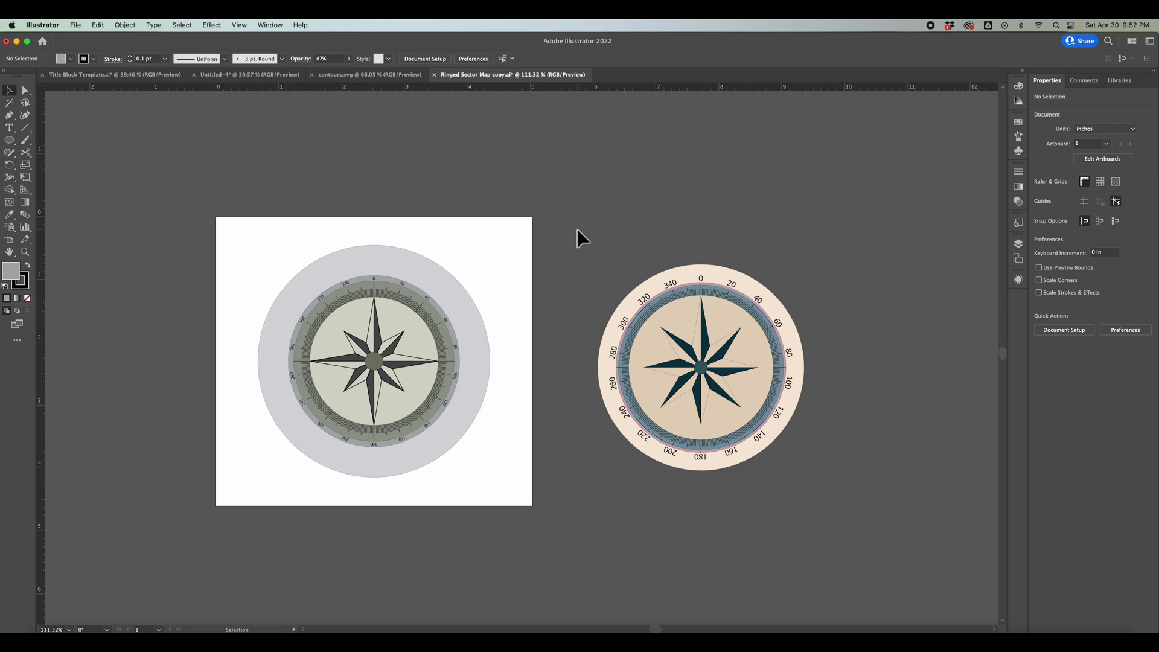
# Step: Switch to the Safari window behind Illustrator and show the full web address of the SunCalc page
pyautogui.hscroll(-2, 523, 323)
pyautogui.scroll(-1, 523, 323)
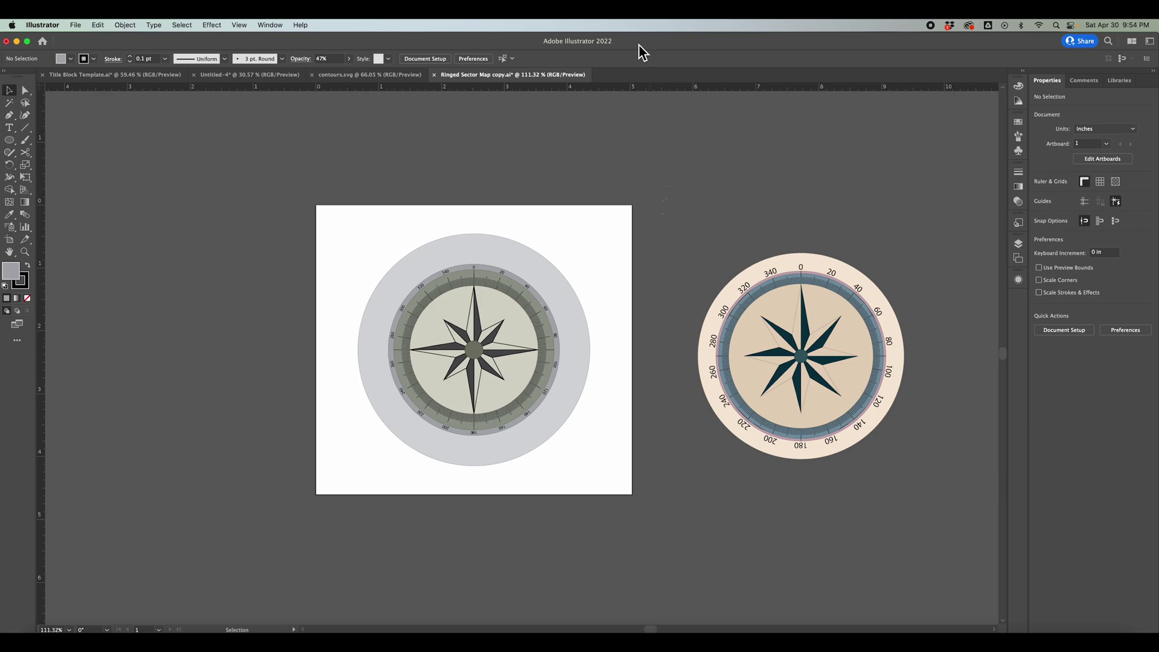
pyautogui.moveTo(639, 45); pyautogui.dragTo(639, 60)
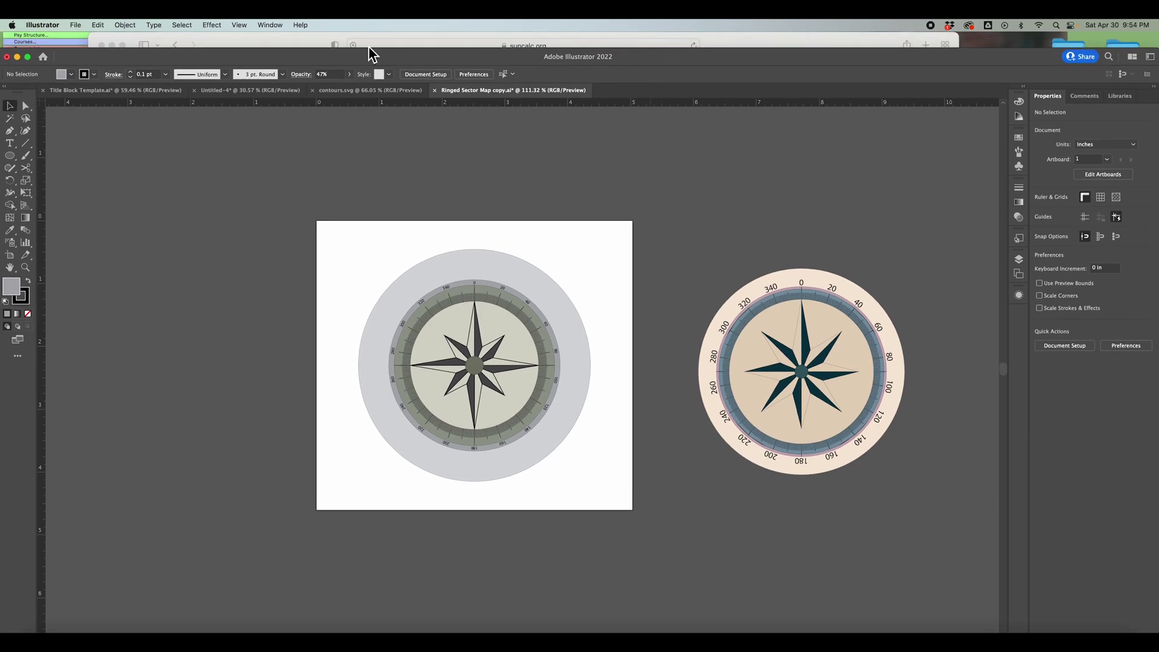
pyautogui.click(300, 41)
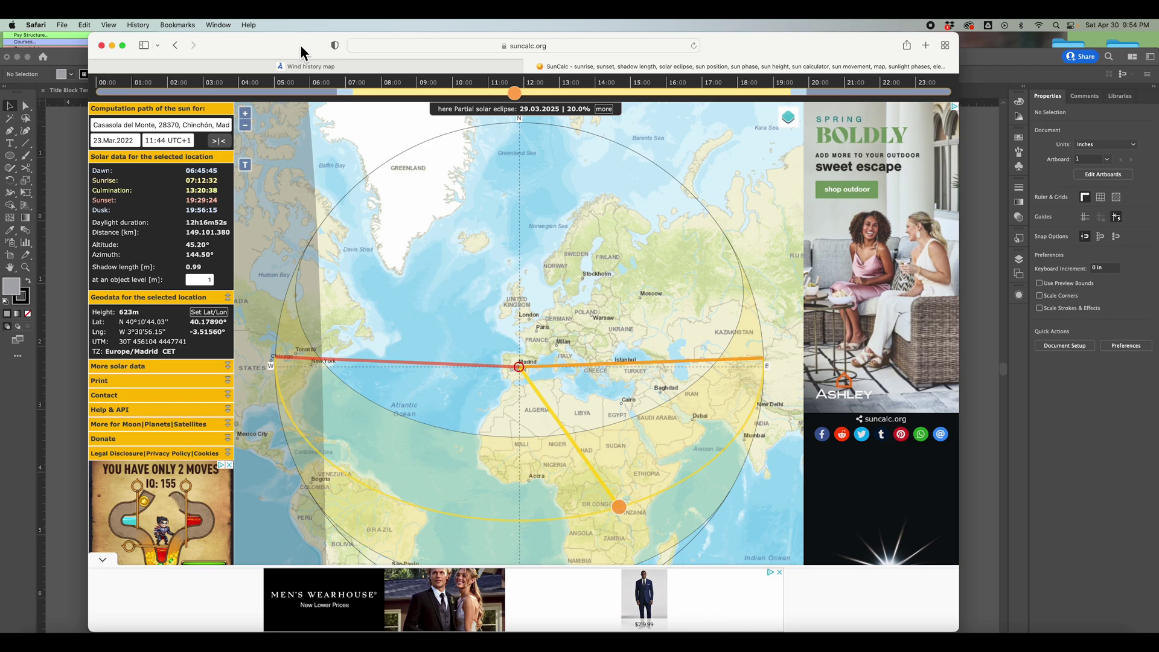
pyautogui.click(509, 45)
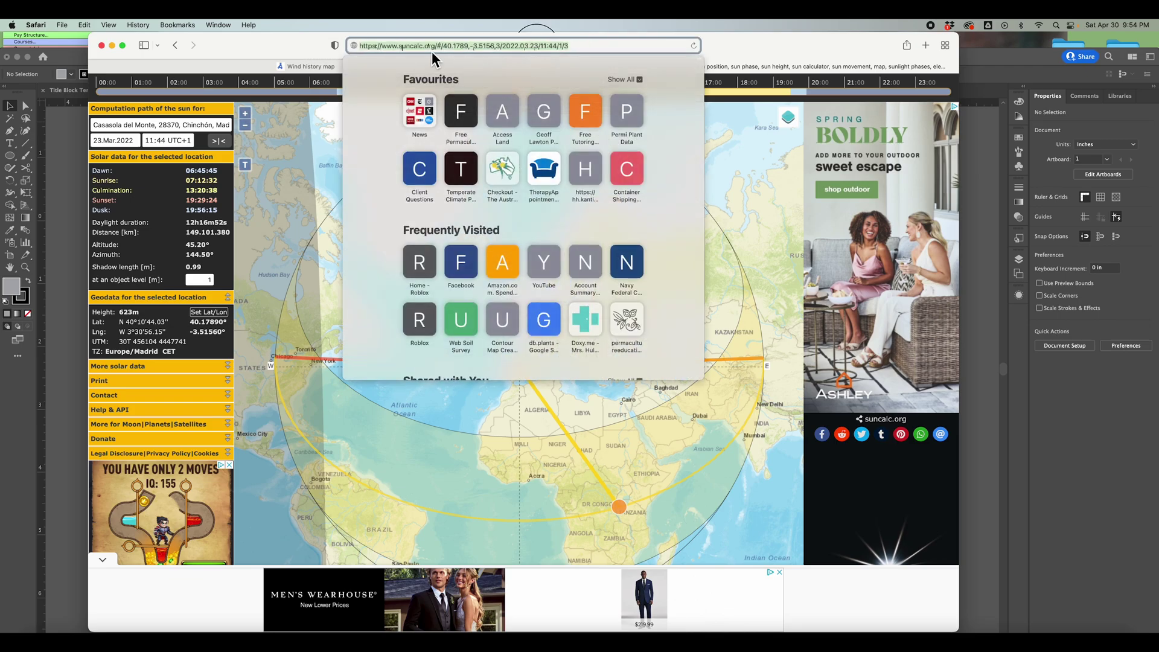
pyautogui.click(735, 64)
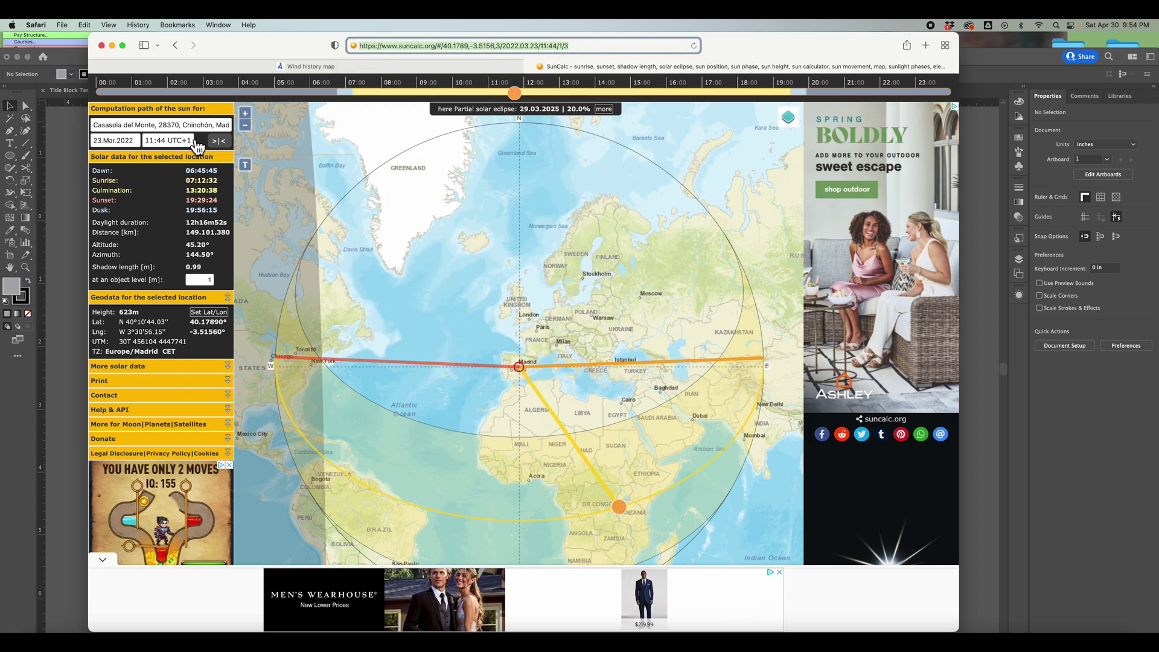
# Step: Search SunCalc for a street and town, and choose the suggested match in Menifee, CA
pyautogui.click(207, 130)
pyautogui.click(207, 127)
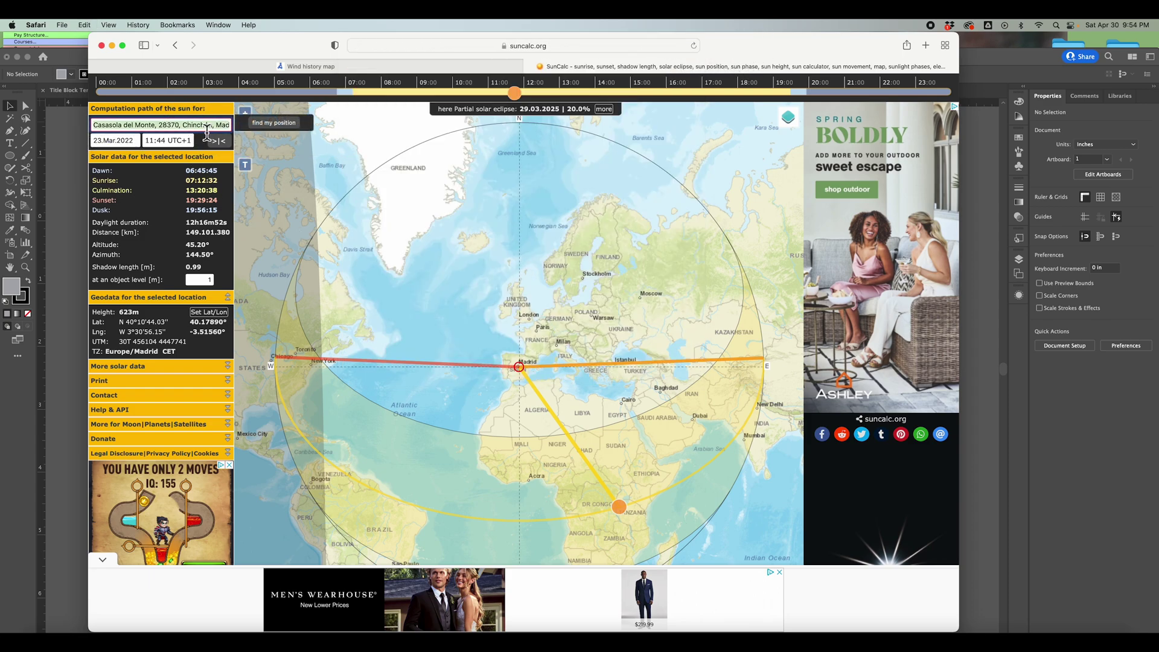
pyautogui.write('morning breeze way')
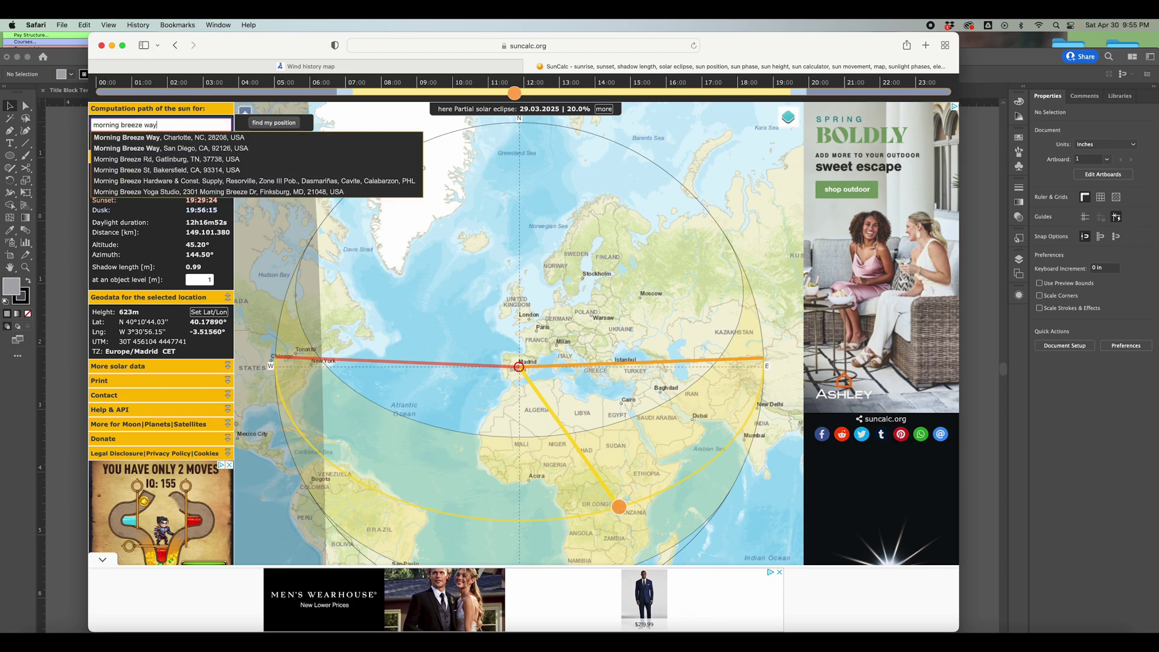
pyautogui.write(', peyton')
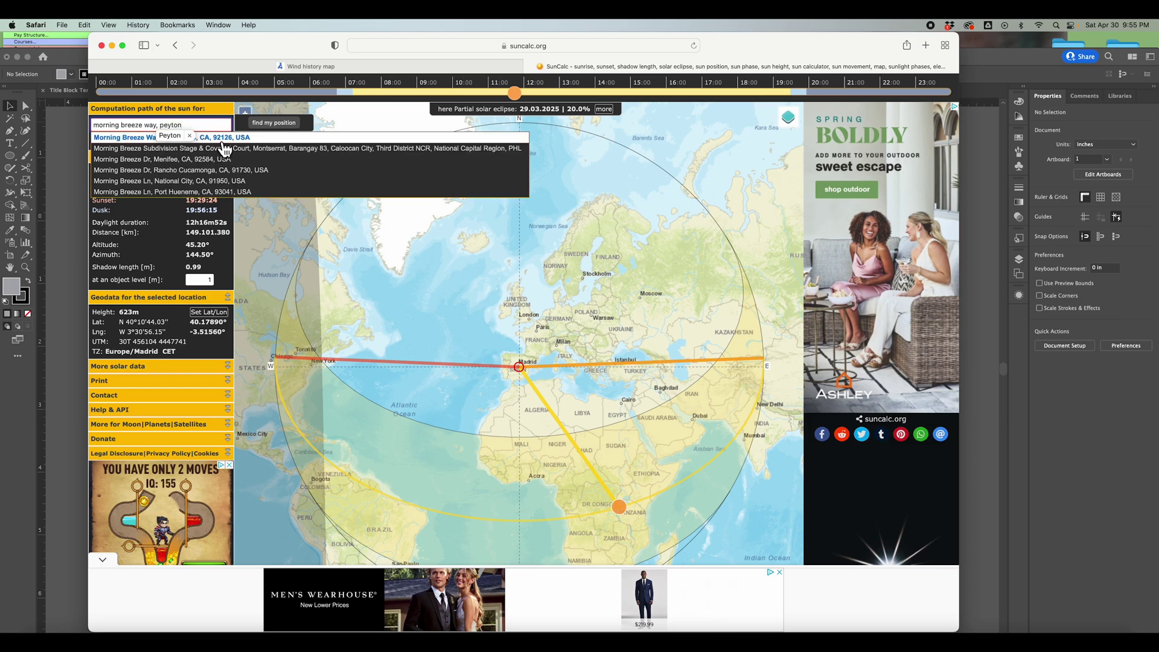
pyautogui.click(200, 160)
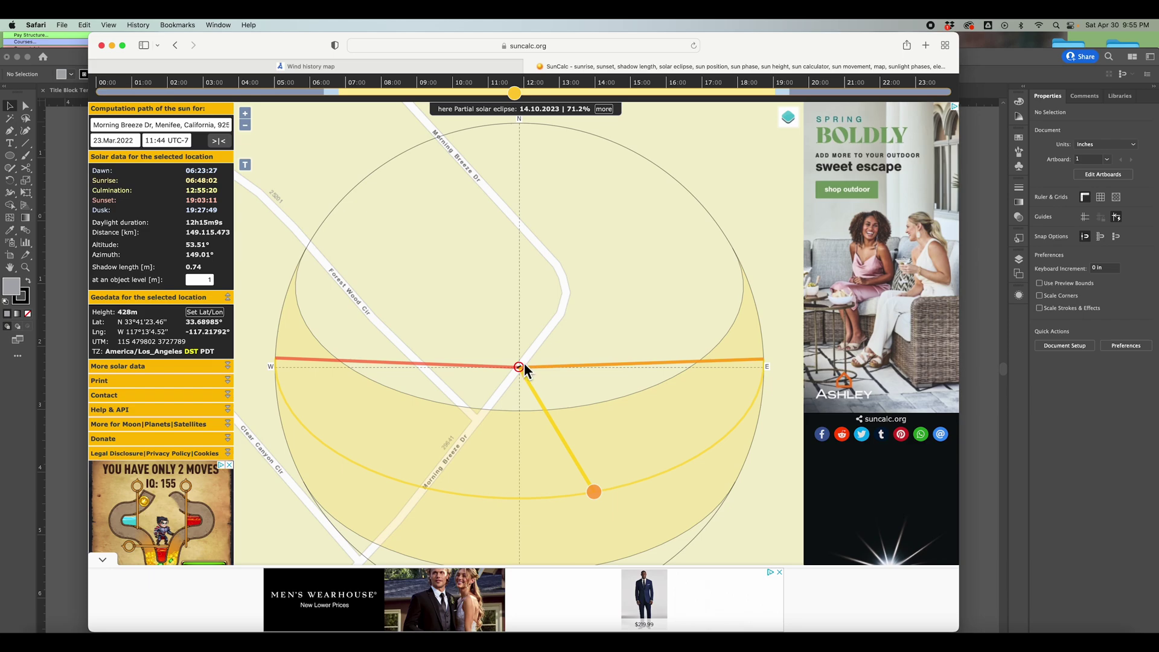
# Step: Zoom the sun path map out around the chosen location, dismiss the banner ad and collapse the ad area
pyautogui.click(541, 46)
pyautogui.click(732, 147)
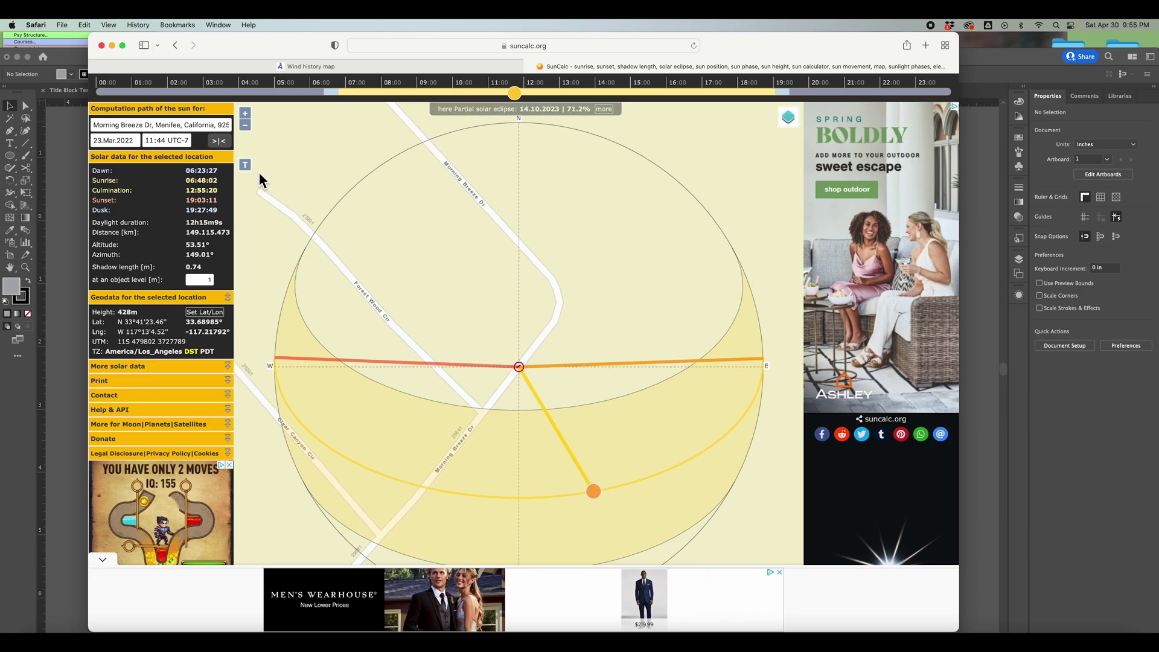
pyautogui.click(244, 125)
pyautogui.click(245, 126)
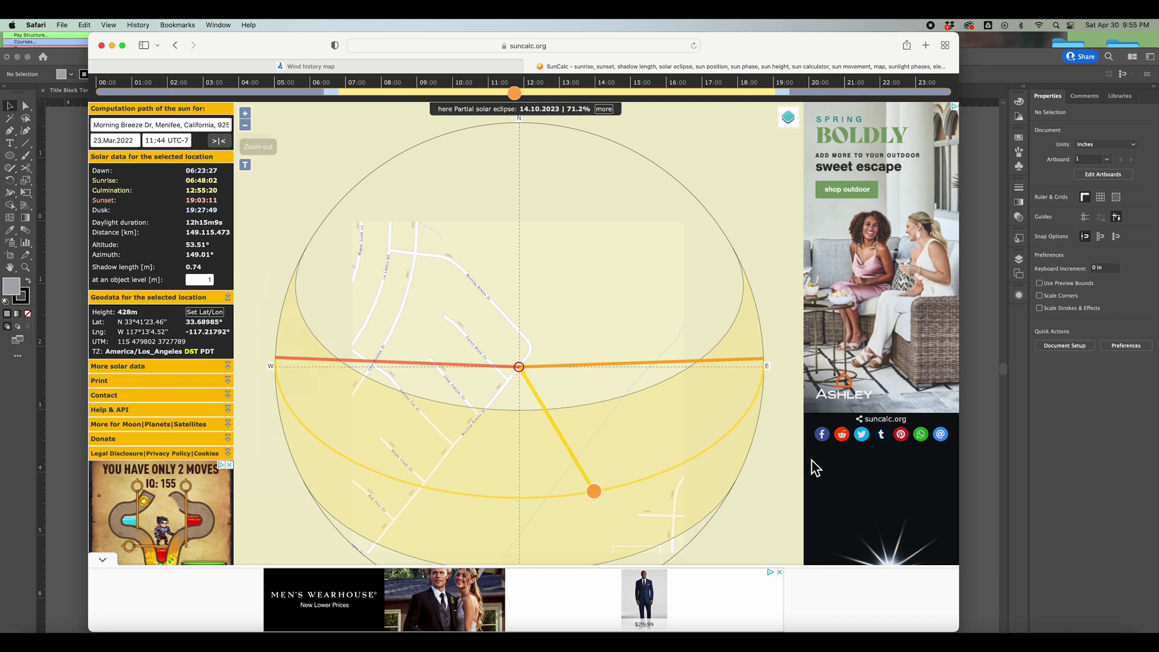
pyautogui.click(780, 572)
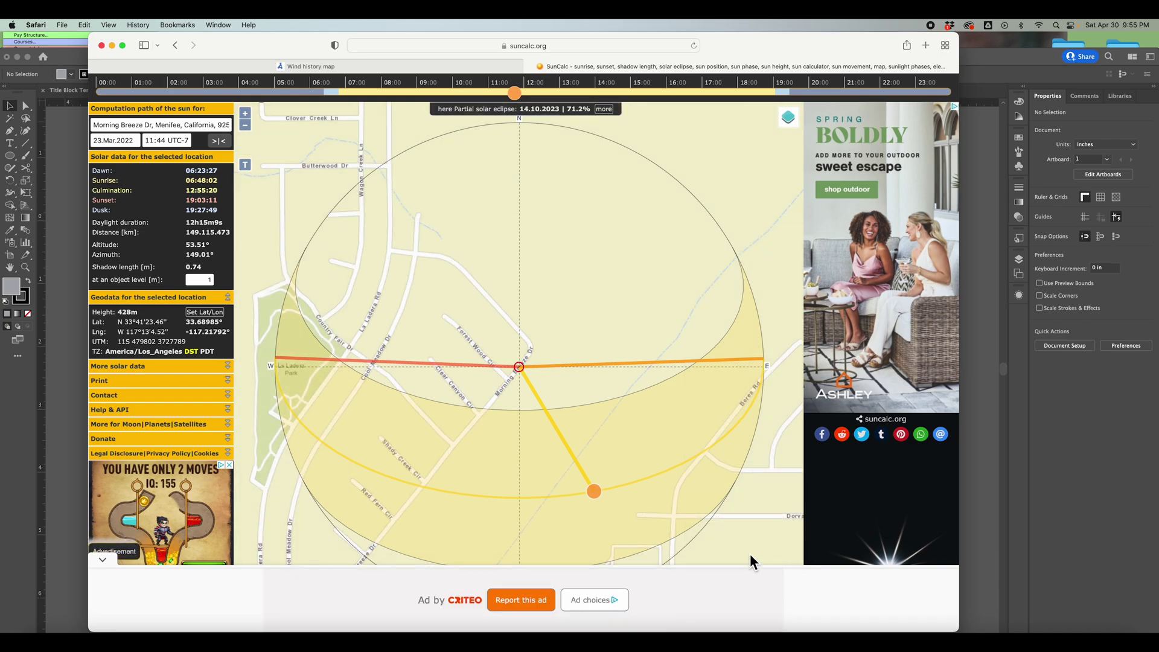
pyautogui.click(103, 561)
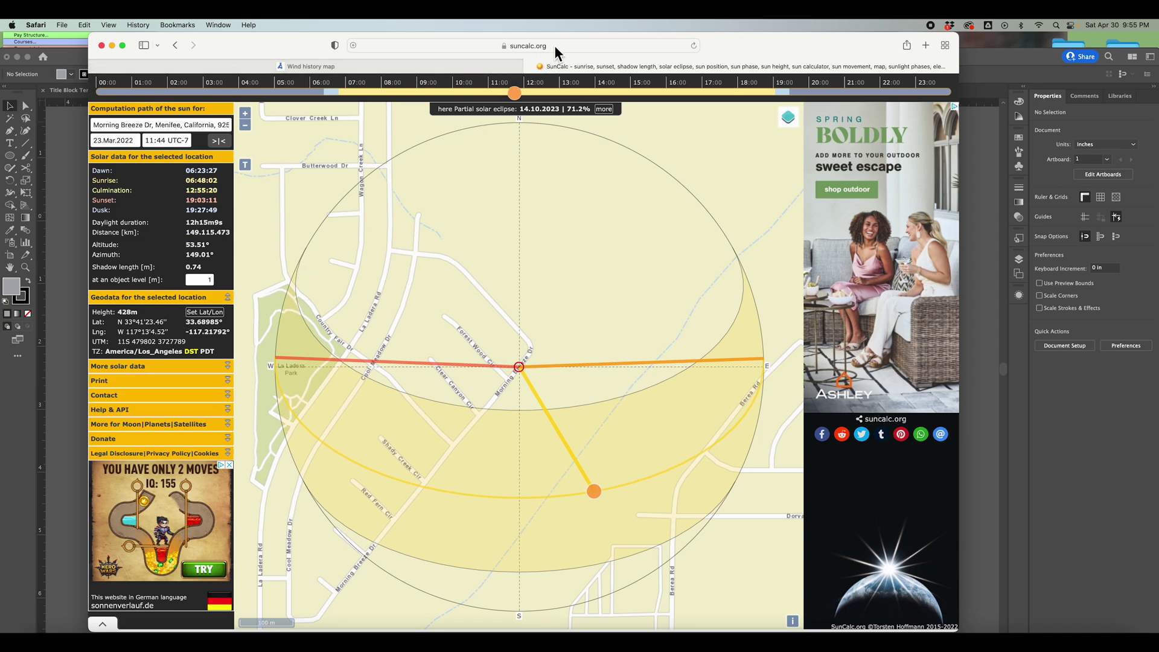
# Step: Compare the July and January wind roses around Colorado on the Wind history map, and view the wider western US
pyautogui.click(318, 66)
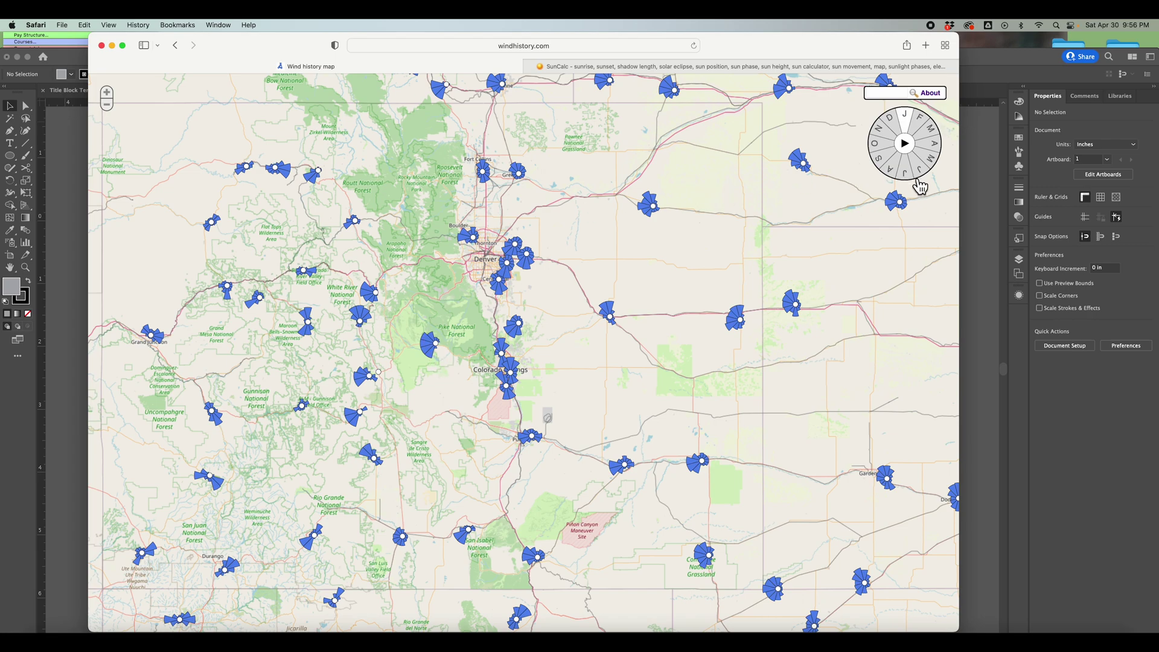
pyautogui.click(912, 142)
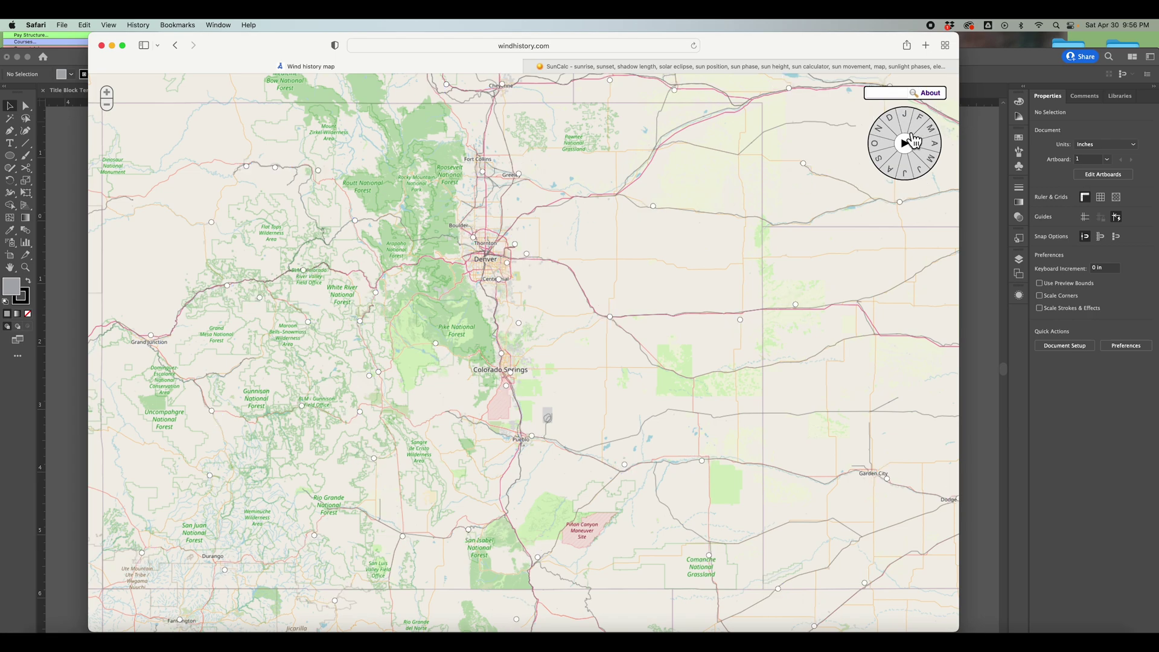
pyautogui.click(917, 184)
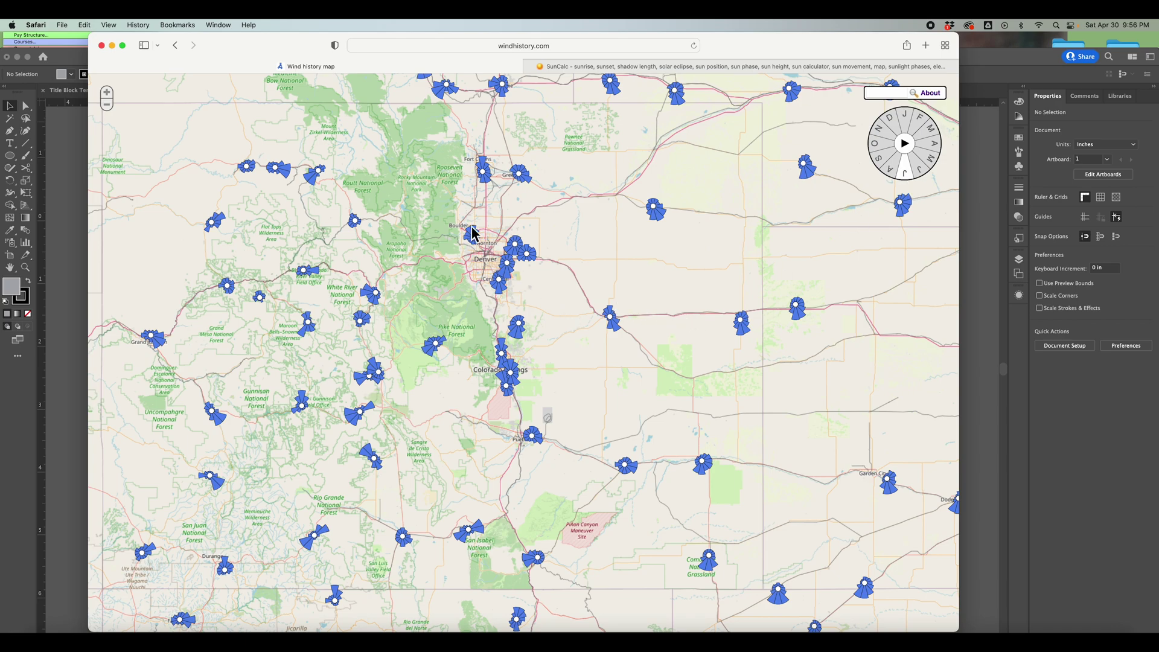
pyautogui.click(915, 180)
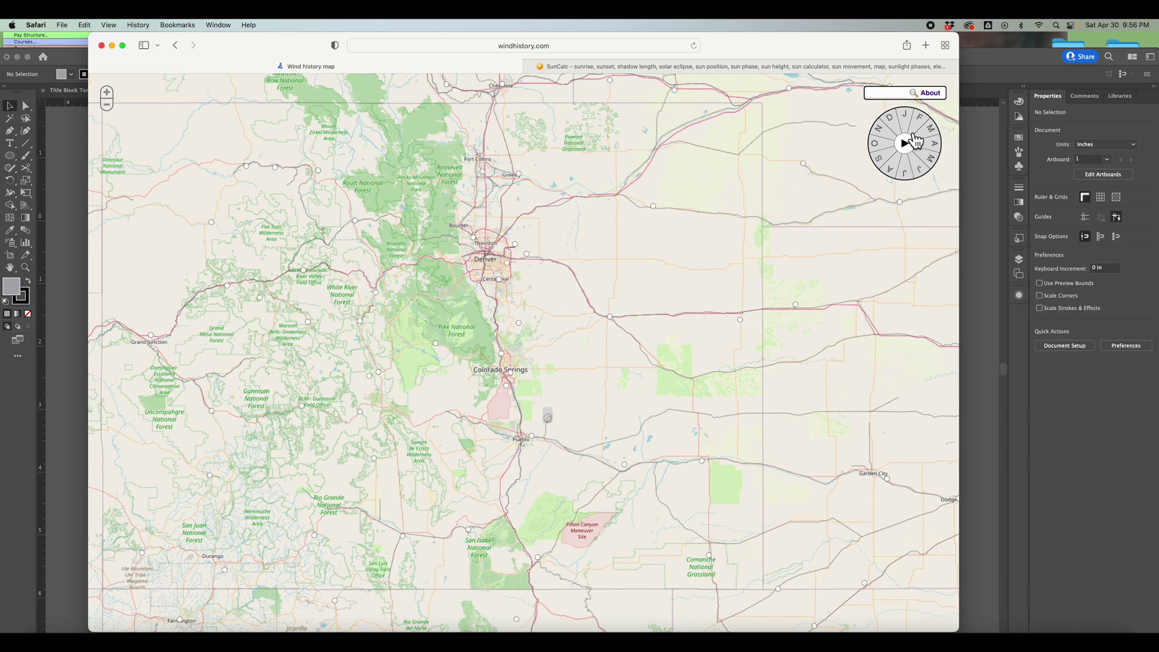
pyautogui.click(915, 142)
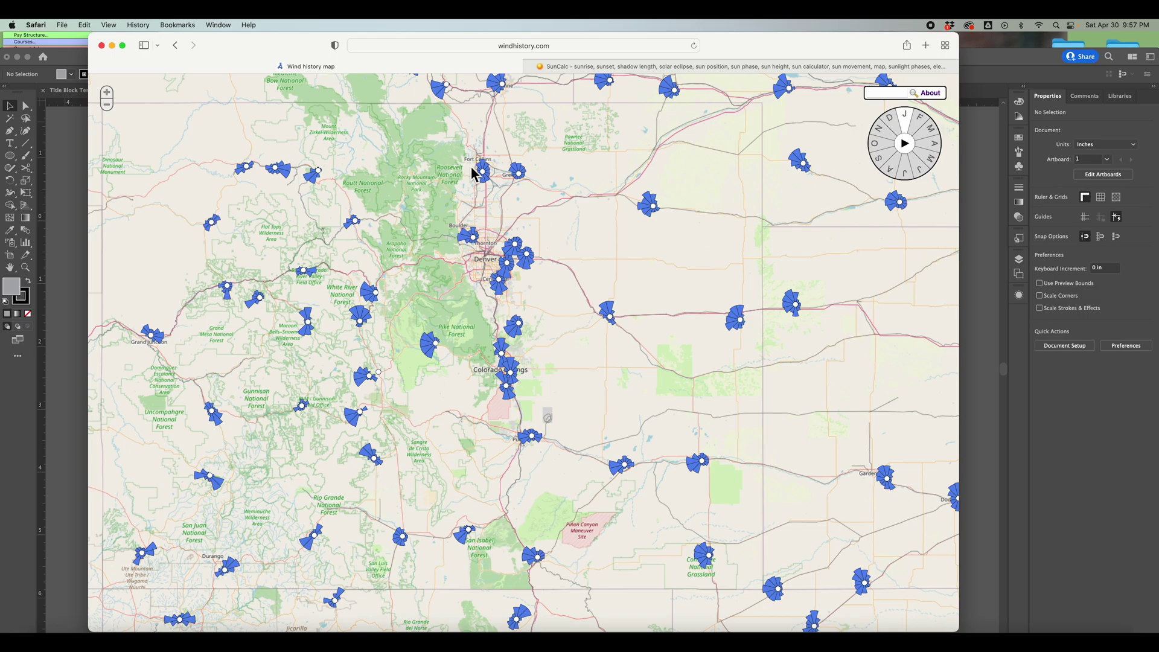
pyautogui.scroll(-5, 483, 307)
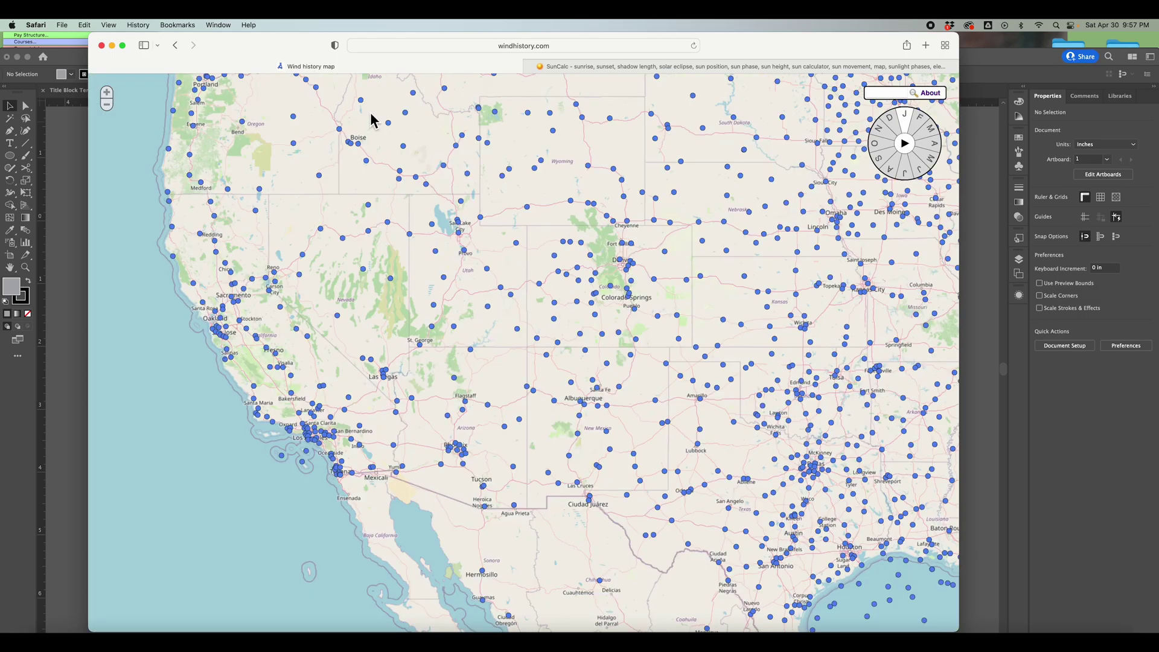
# Step: Minimise the browser and return to Illustrator, moving its window back up beneath the menu bar
pyautogui.click(112, 45)
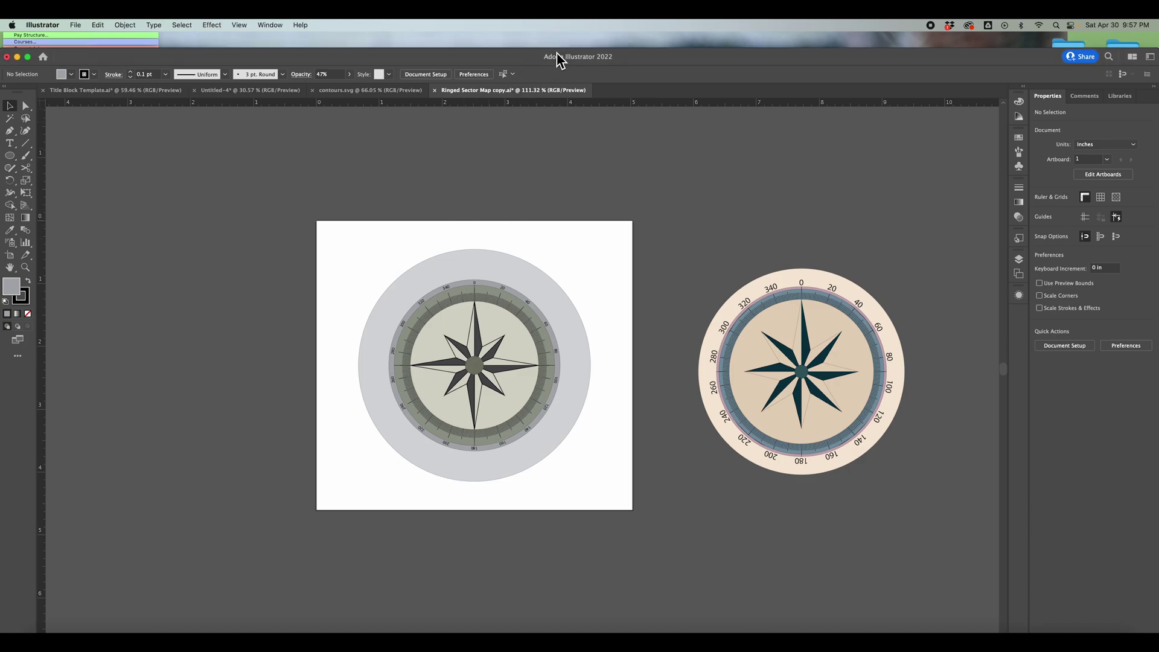
pyautogui.moveTo(621, 69); pyautogui.dragTo(621, 54)
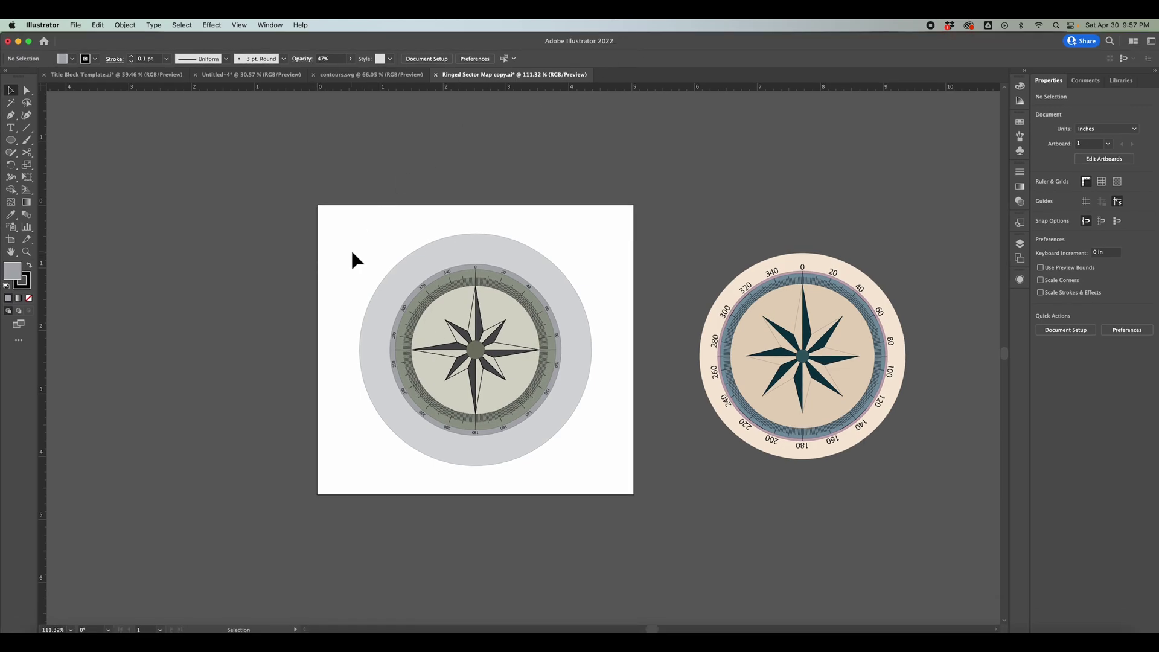
# Step: Draw a circle about 3.33 in wide, centre it on the compass rose and remove its fill
pyautogui.scroll(-2, 354, 254)
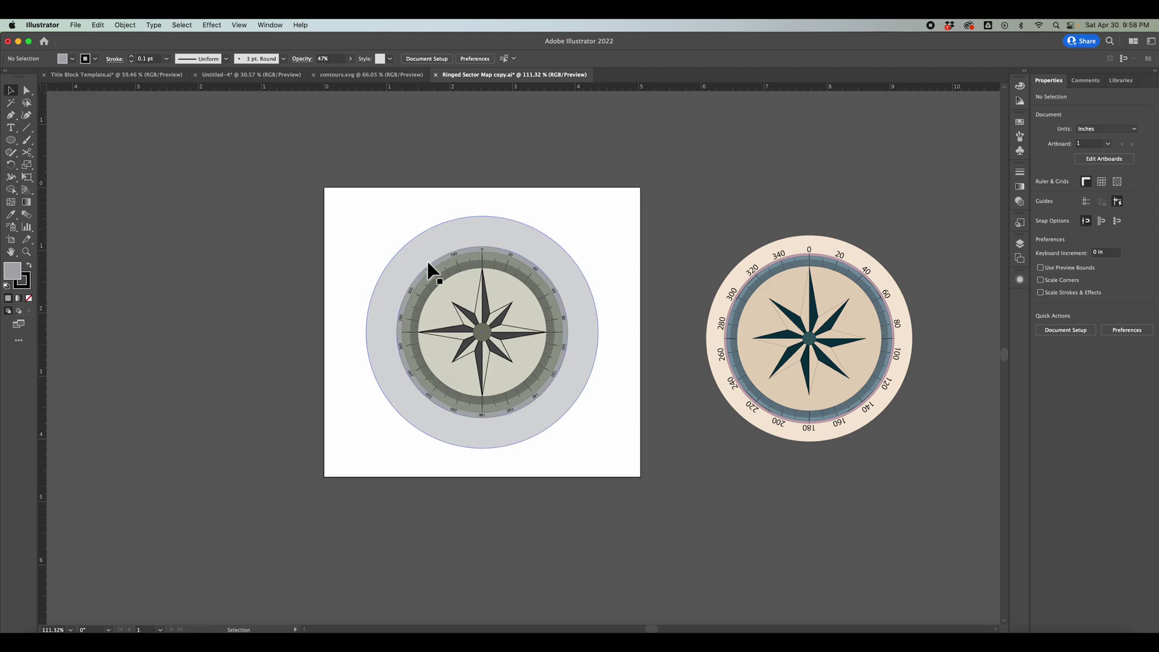
pyautogui.click(11, 141)
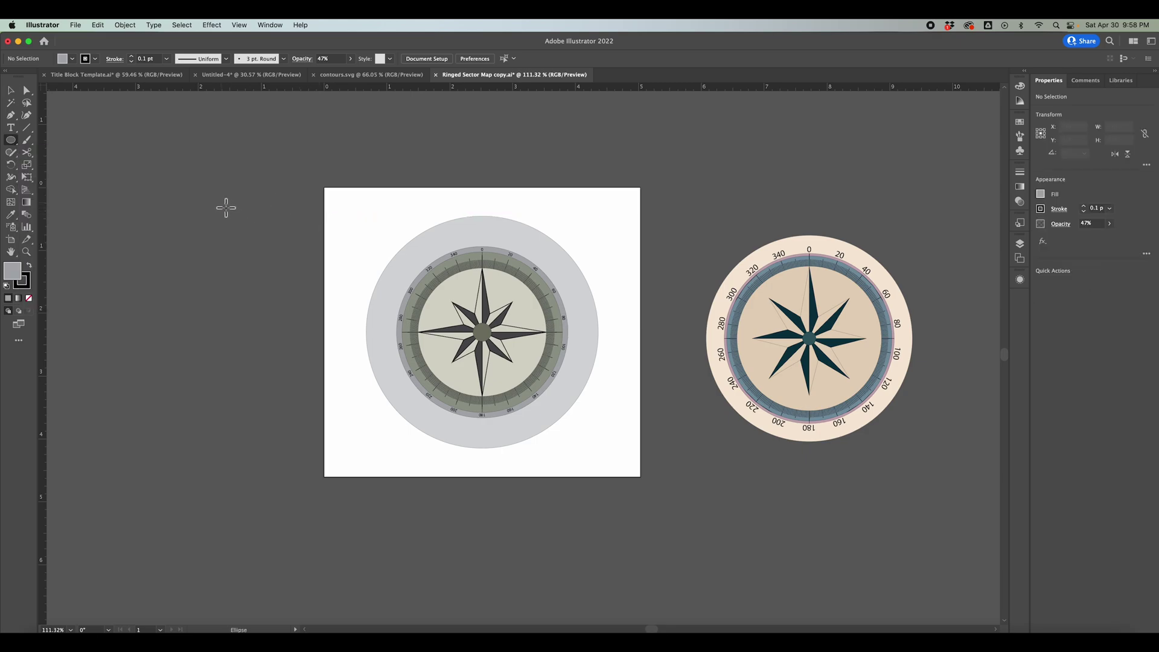
pyautogui.moveTo(221, 203); pyautogui.dragTo(428, 410)
pyautogui.press('v')
pyautogui.moveTo(330, 304); pyautogui.dragTo(483, 333)
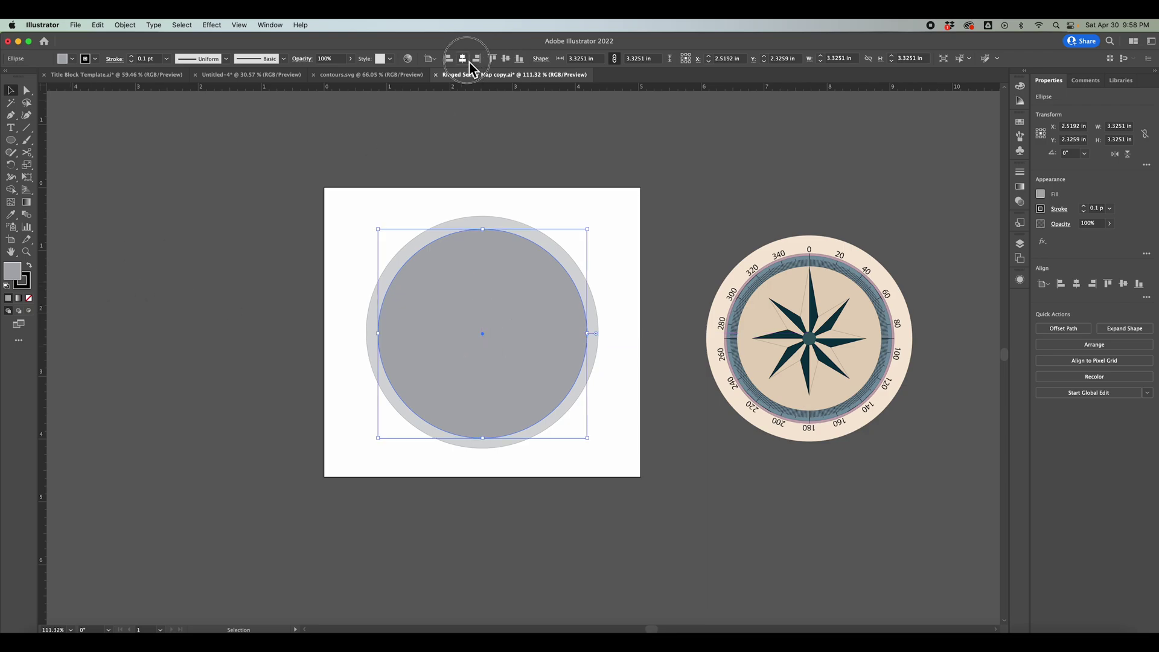
pyautogui.click(506, 58)
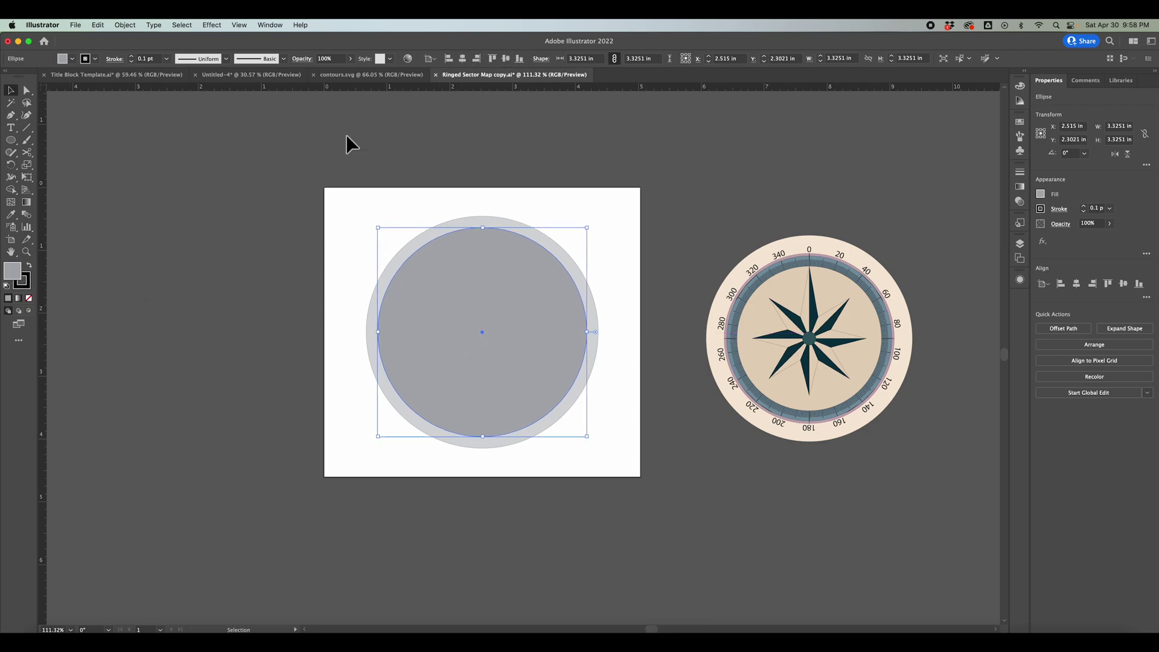
pyautogui.click(32, 301)
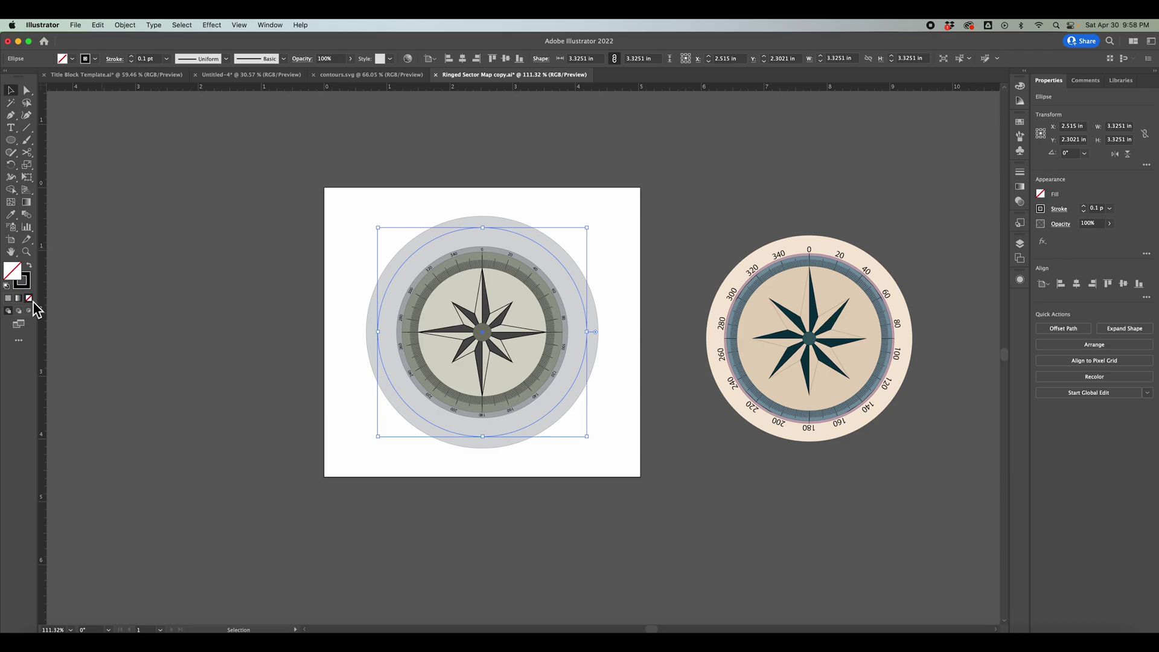
# Step: Delete the new circle's top and right anchor points, leaving only the lower-left quarter arc
pyautogui.press('a')
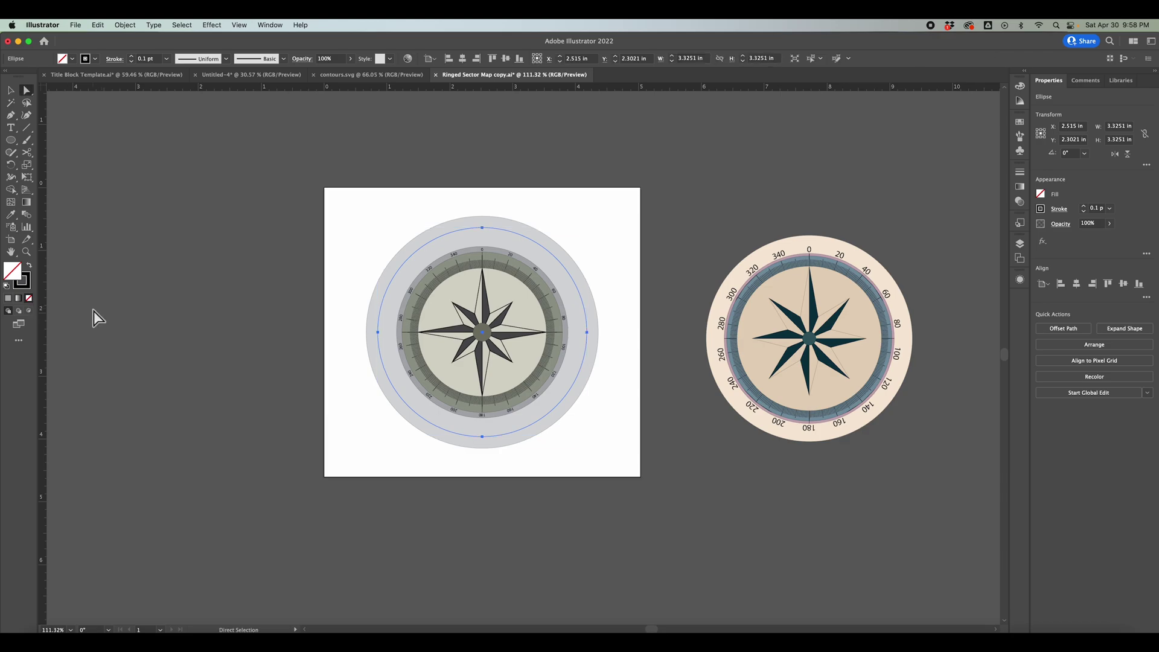
pyautogui.click(483, 437)
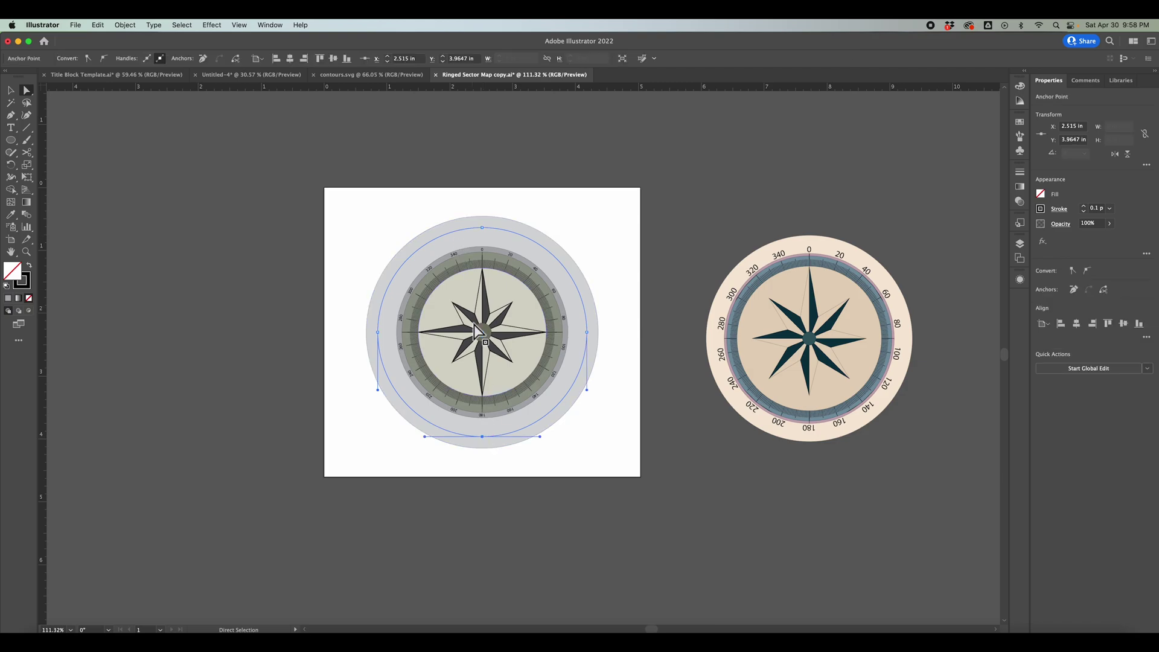
pyautogui.click(483, 228)
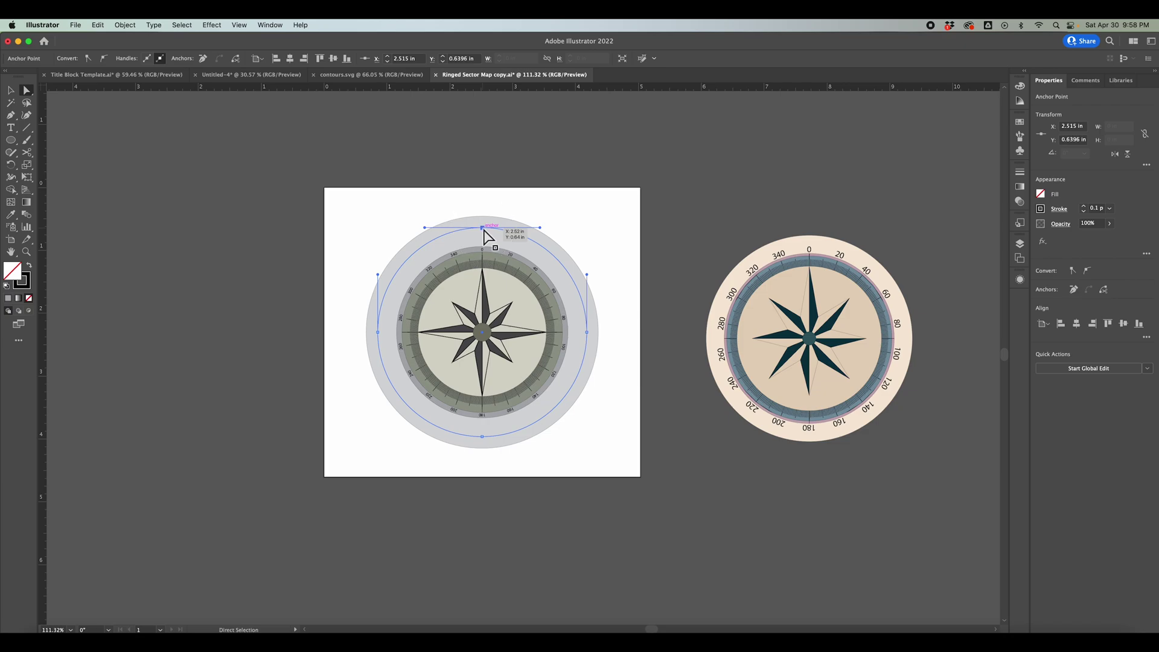
pyautogui.moveTo(483, 229); pyautogui.dragTo(483, 228)
pyautogui.press('Delete')
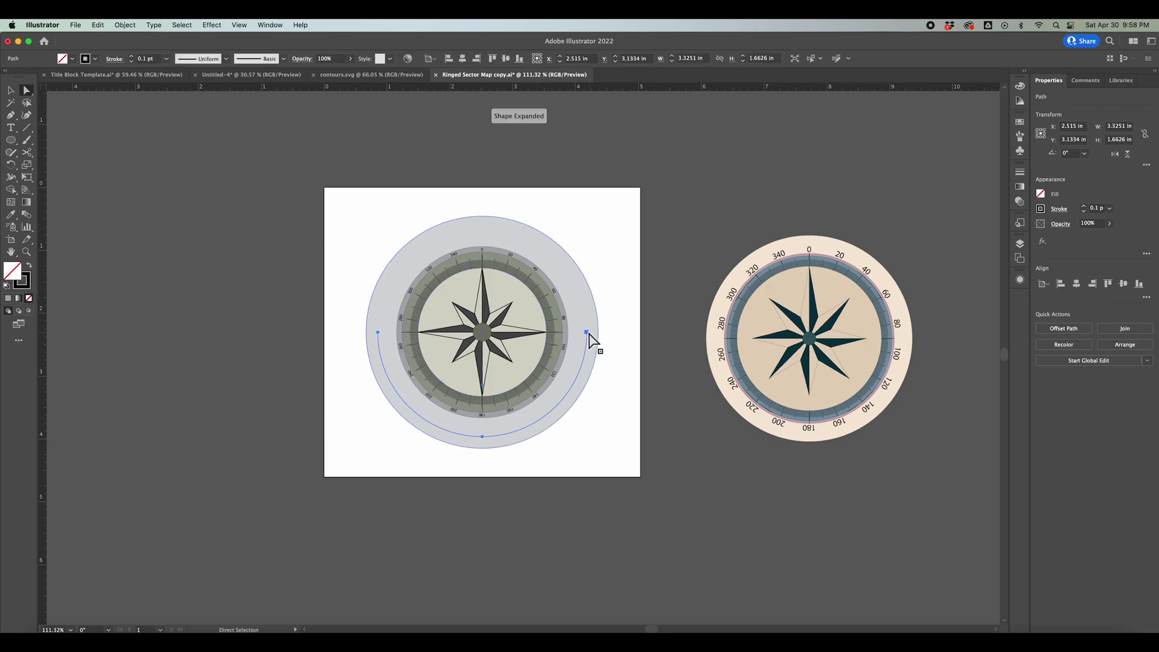
pyautogui.click(589, 332)
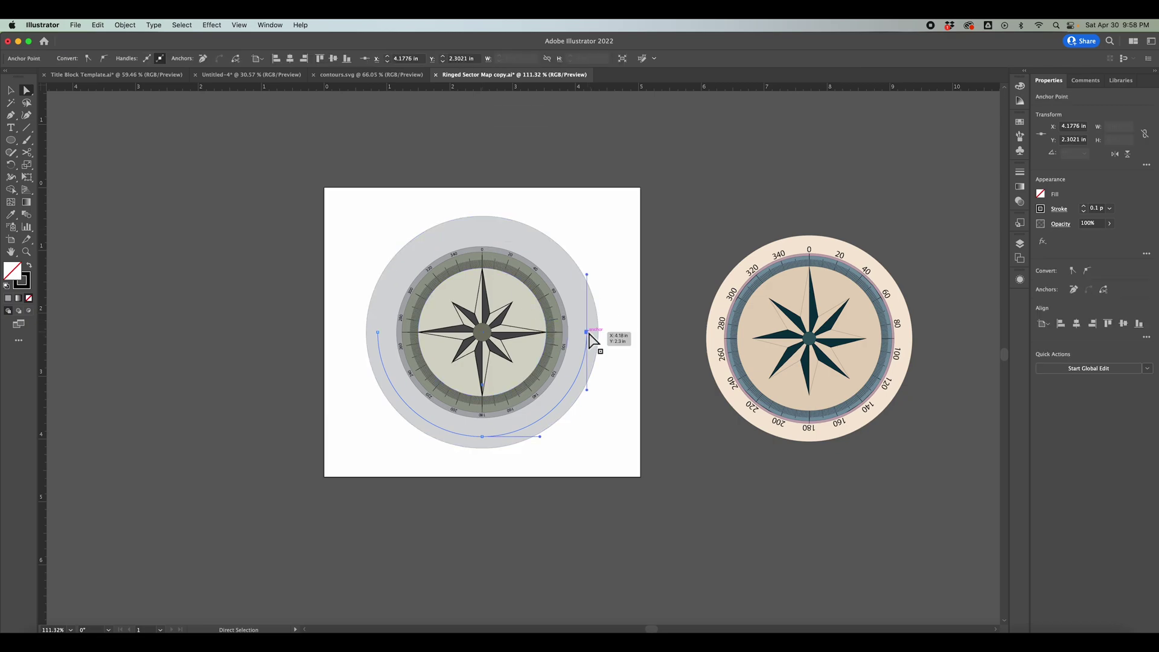
pyautogui.press('Delete')
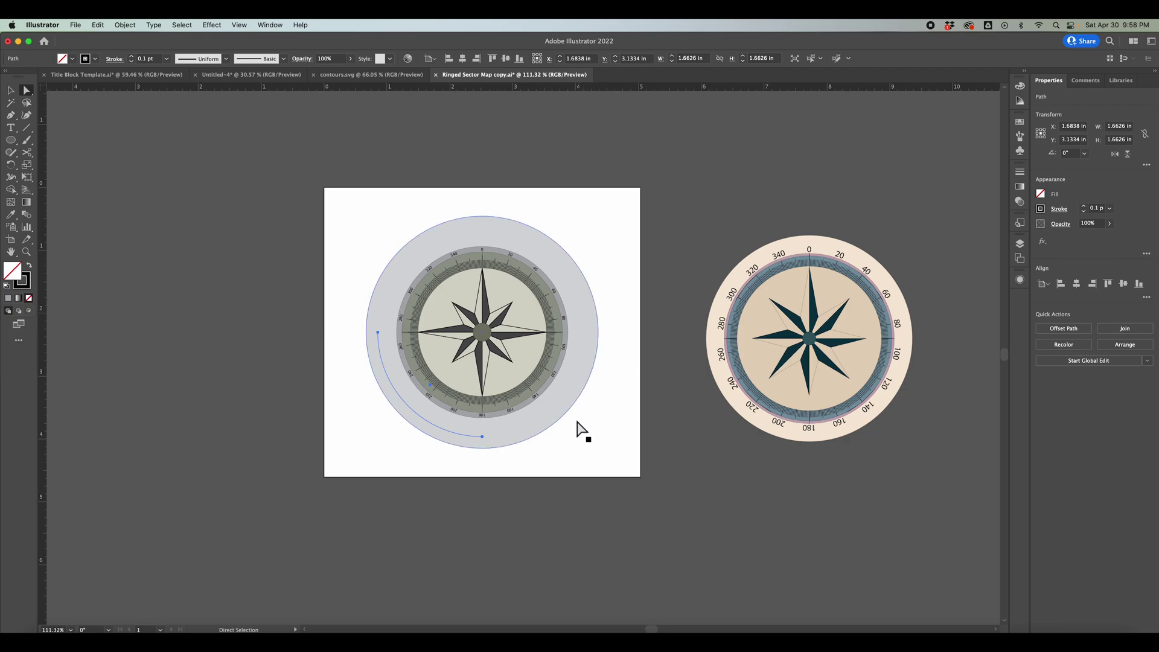
# Step: Set the quarter arc's stroke weight to 10 pt
pyautogui.press('v')
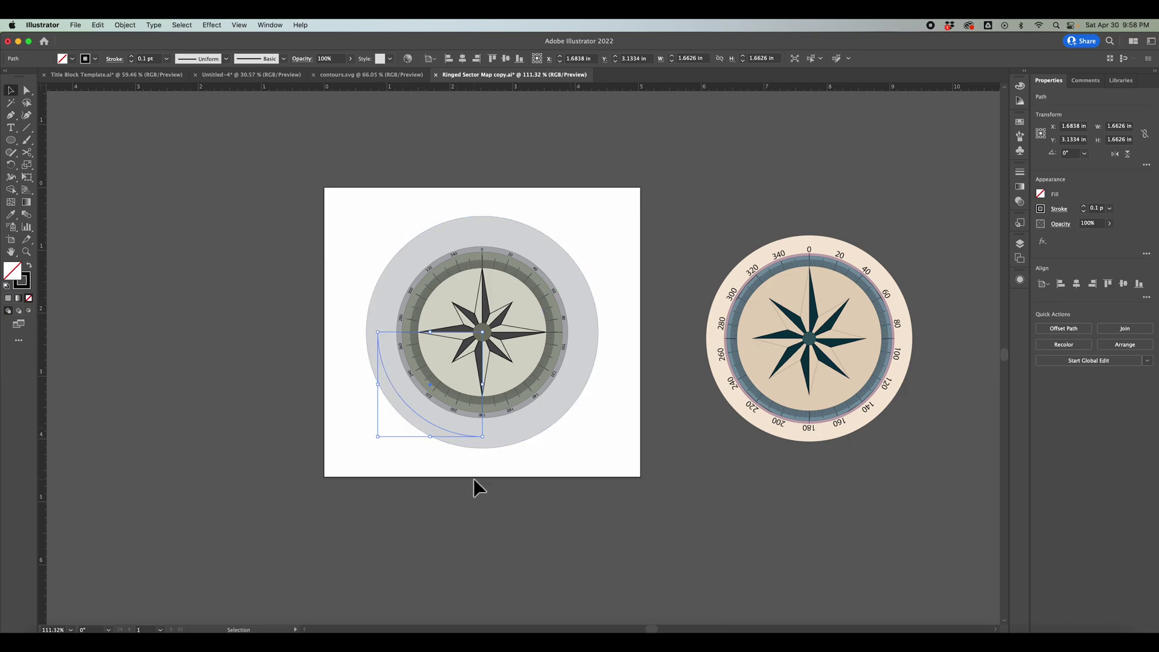
pyautogui.click(1084, 206)
pyautogui.click(1084, 206)
pyautogui.click(1084, 206)
pyautogui.click(1084, 206)
pyautogui.click(1085, 206)
pyautogui.click(1085, 206)
pyautogui.click(1084, 206)
pyautogui.click(1084, 206)
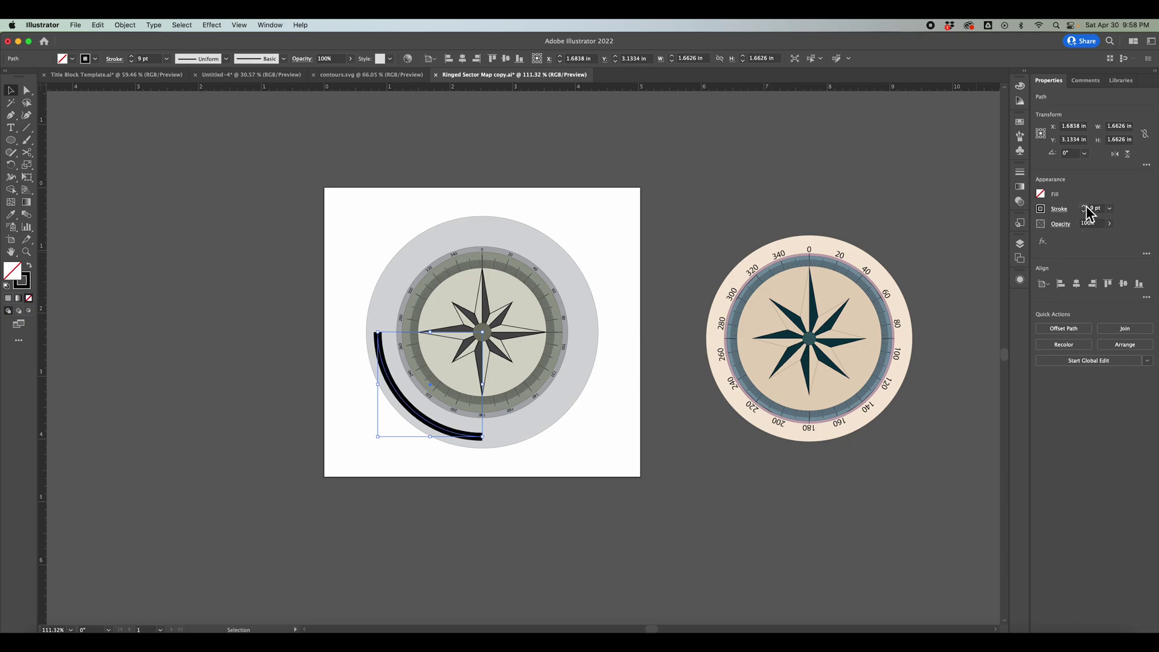
pyautogui.click(1084, 206)
pyautogui.click(1084, 206)
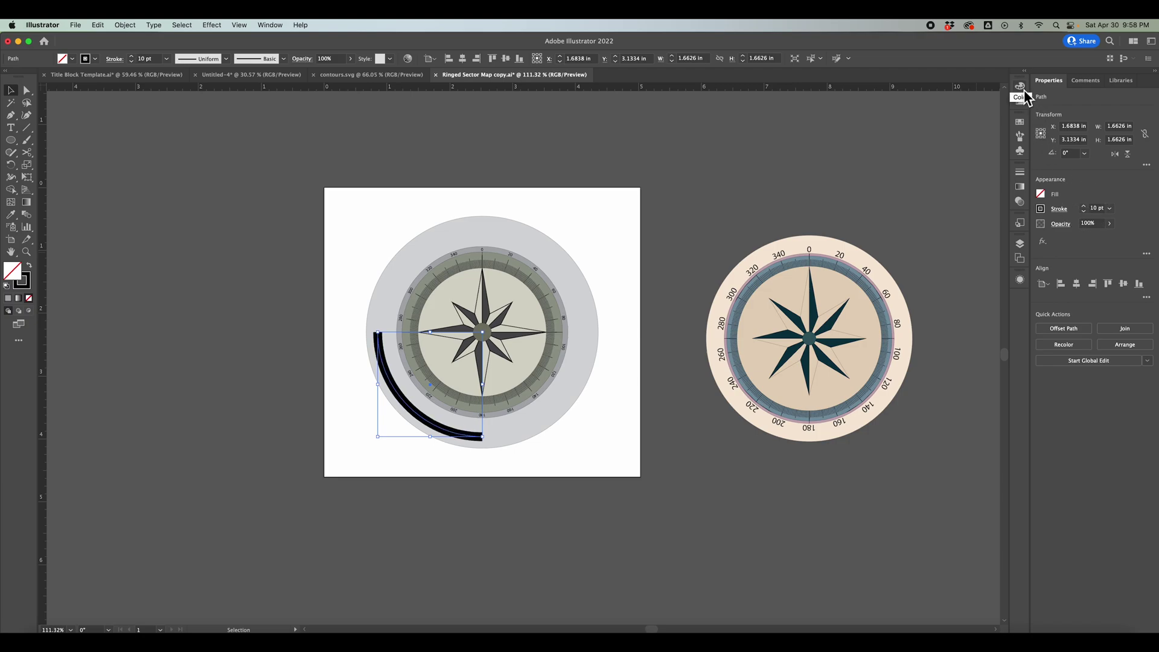
# Step: Give the arc a purple stroke from the Kids Stuff colour library and leave its fill empty
pyautogui.click(1023, 92)
pyautogui.click(943, 85)
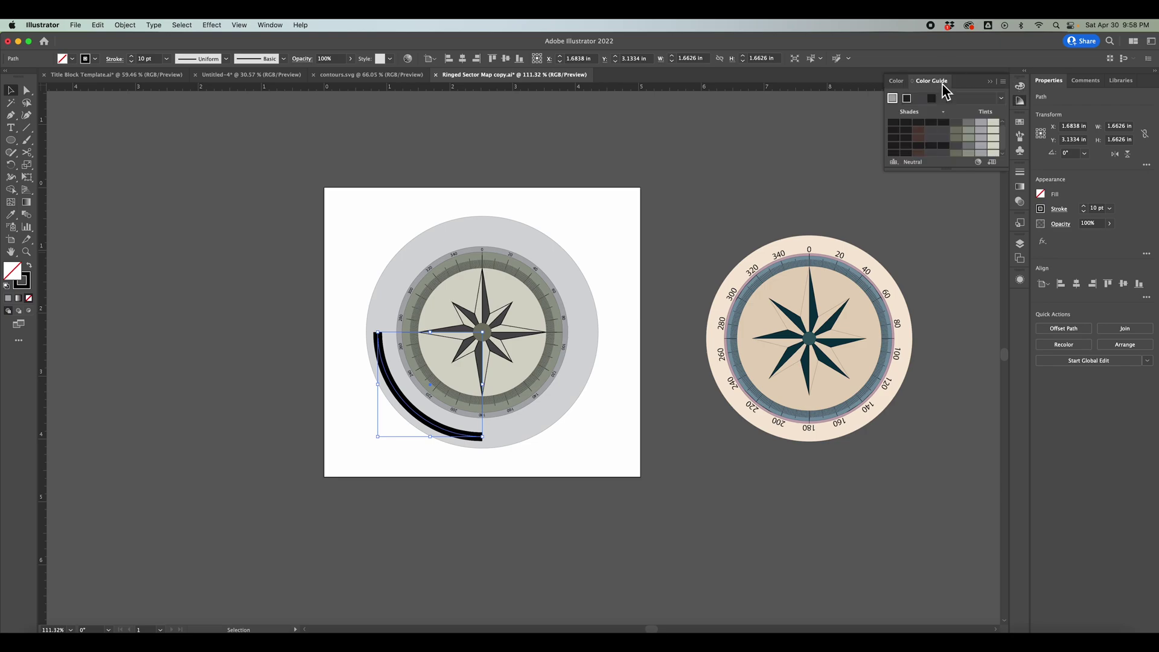
pyautogui.click(896, 163)
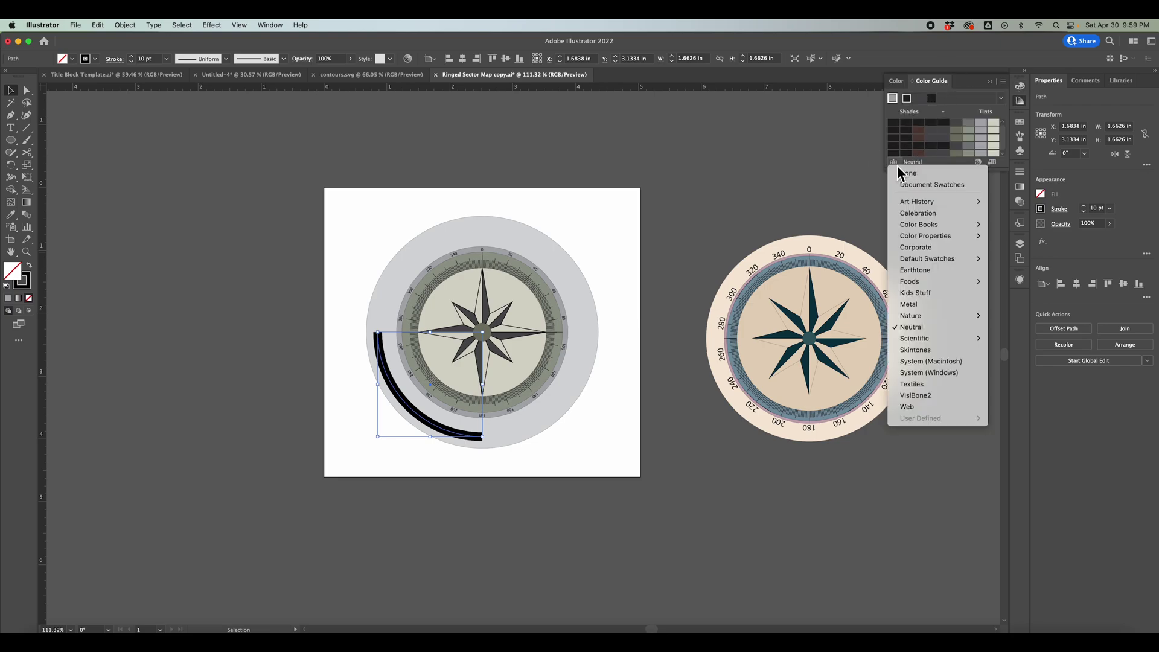
pyautogui.moveTo(944, 314)
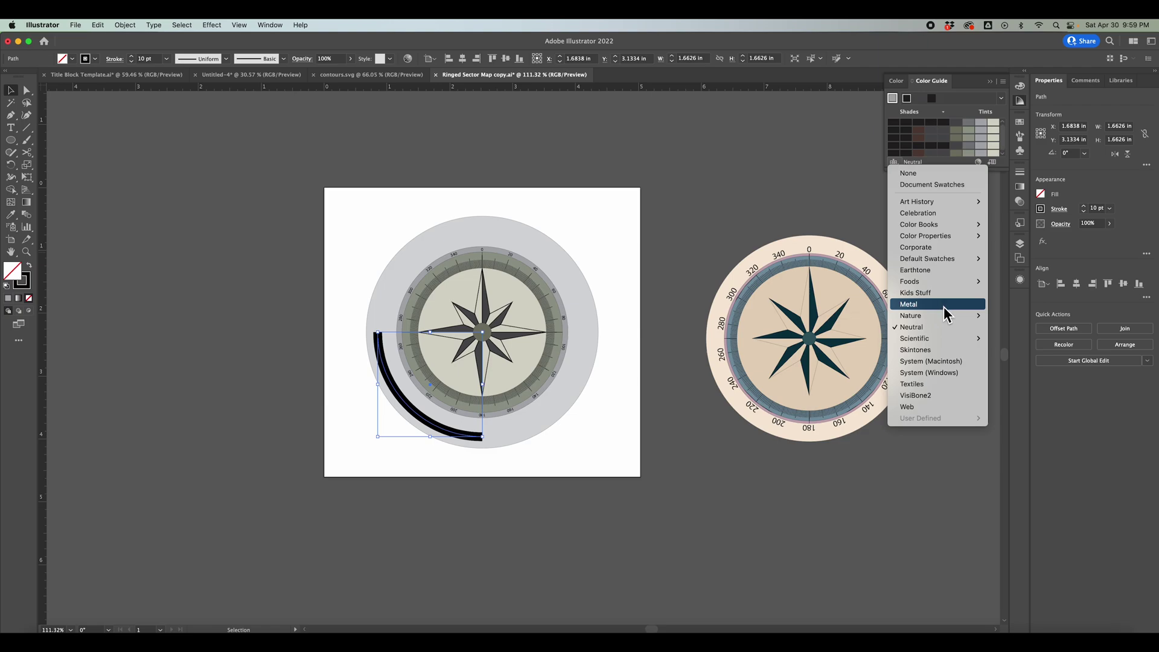
pyautogui.click(937, 294)
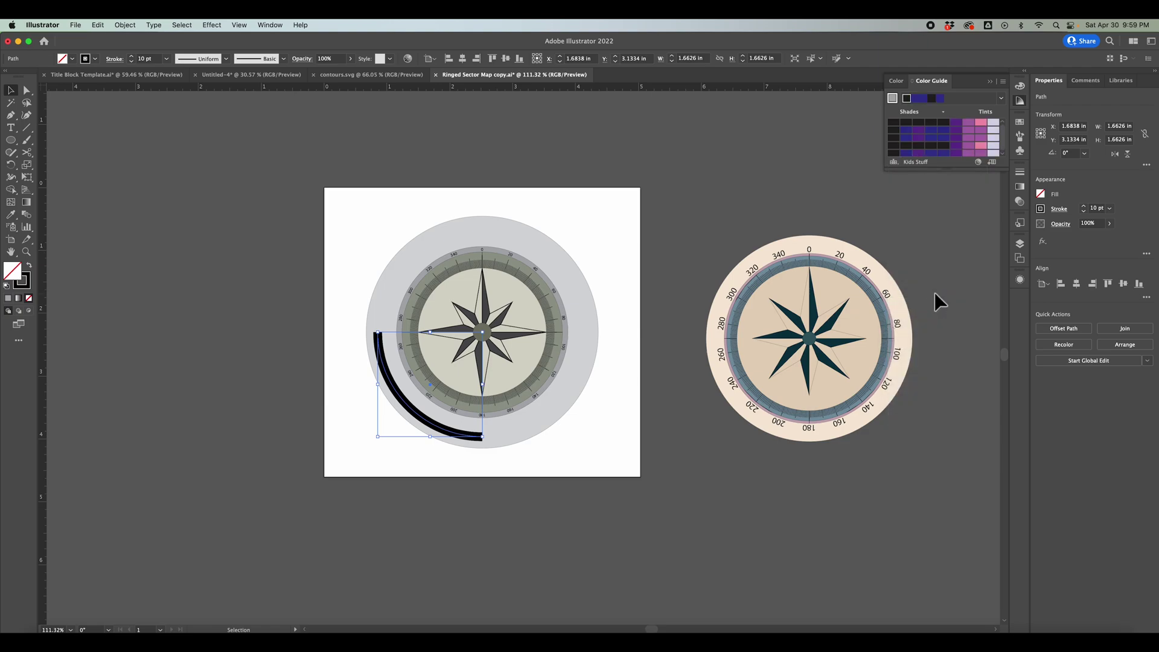
pyautogui.click(987, 141)
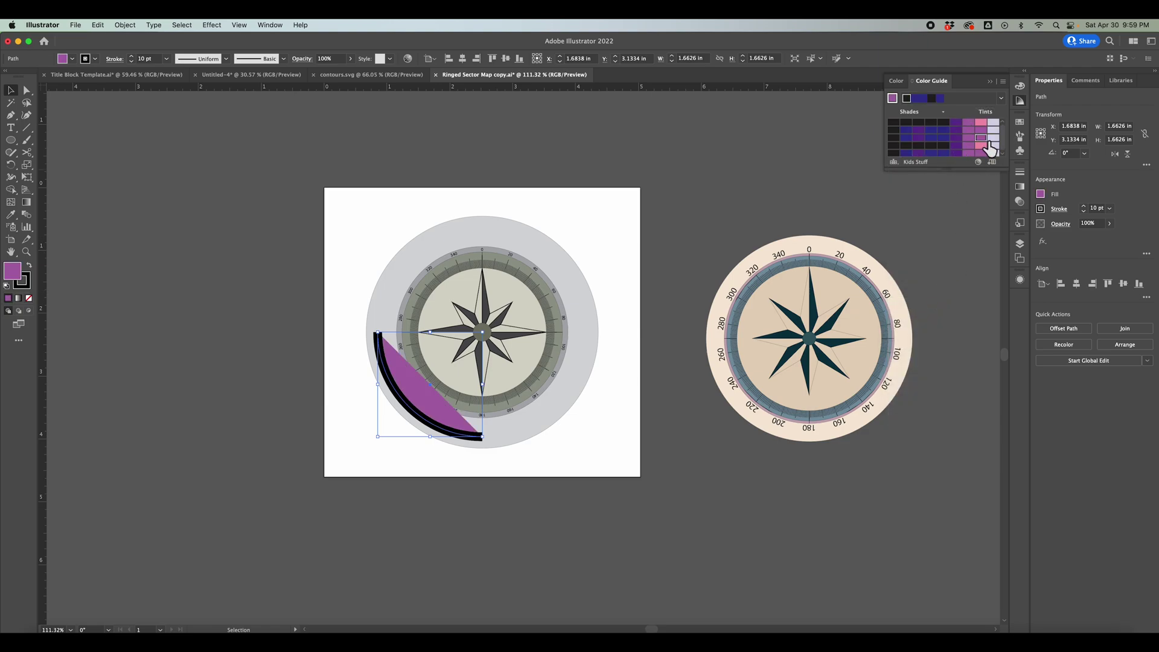
pyautogui.click(29, 266)
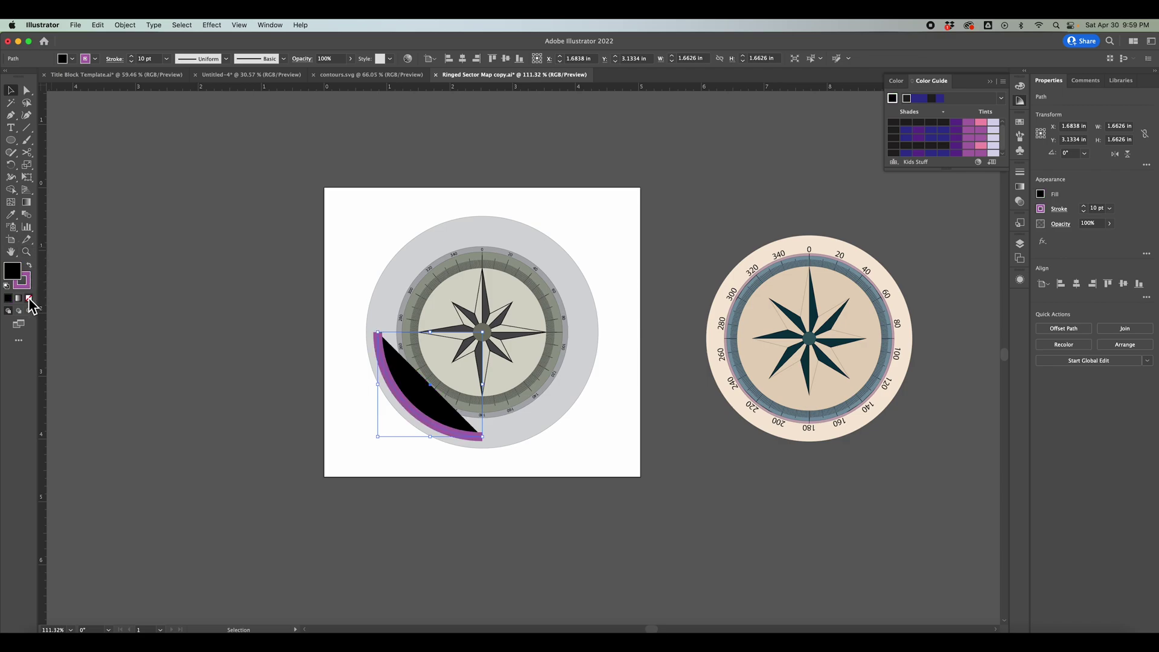
pyautogui.click(29, 299)
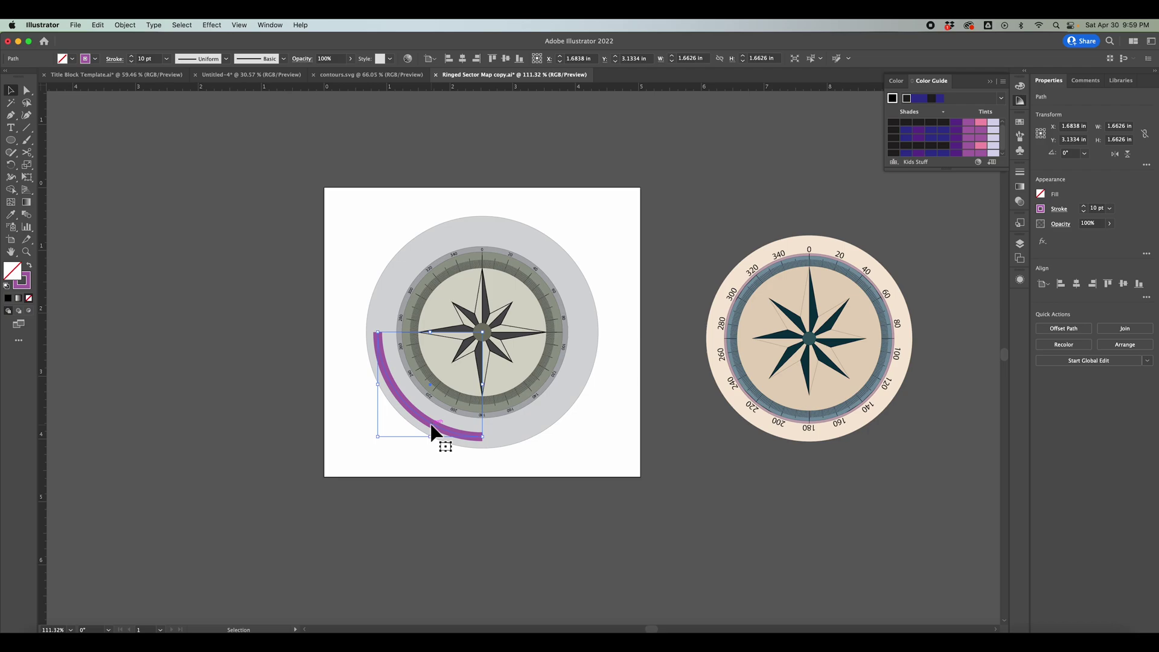
# Step: Duplicate the purple arc beside the artboard and turn the copy into path text reading PREVAILING WINDS
pyautogui.moveTo(422, 423); pyautogui.dragTo(240, 434)
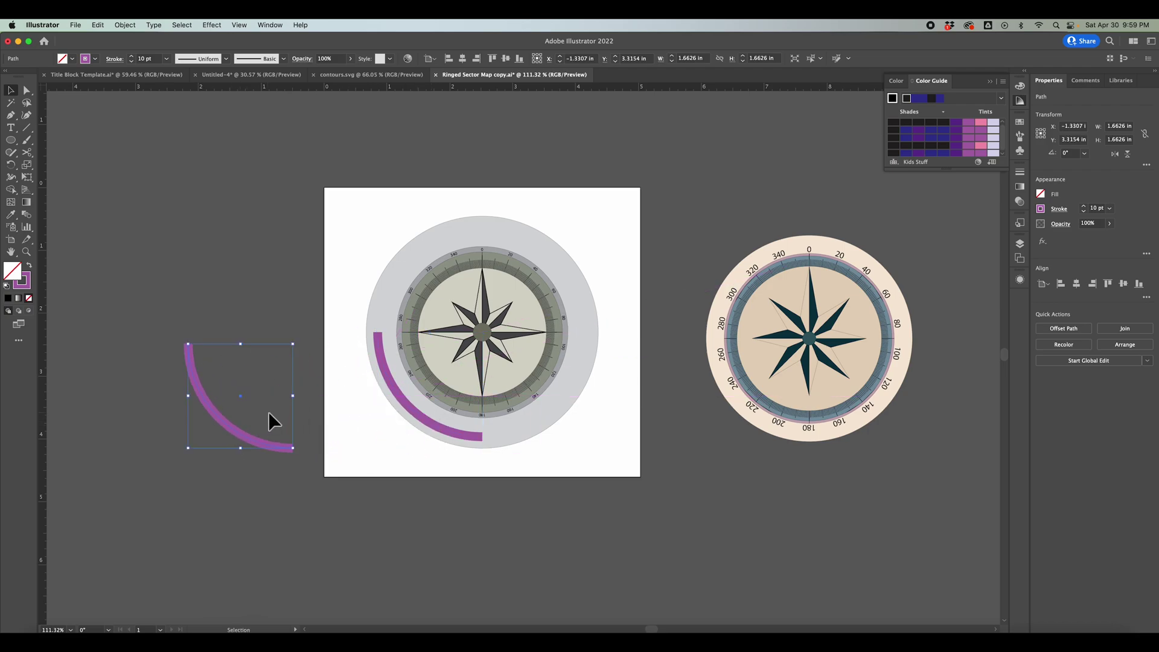
pyautogui.press('t')
pyautogui.click(269, 448)
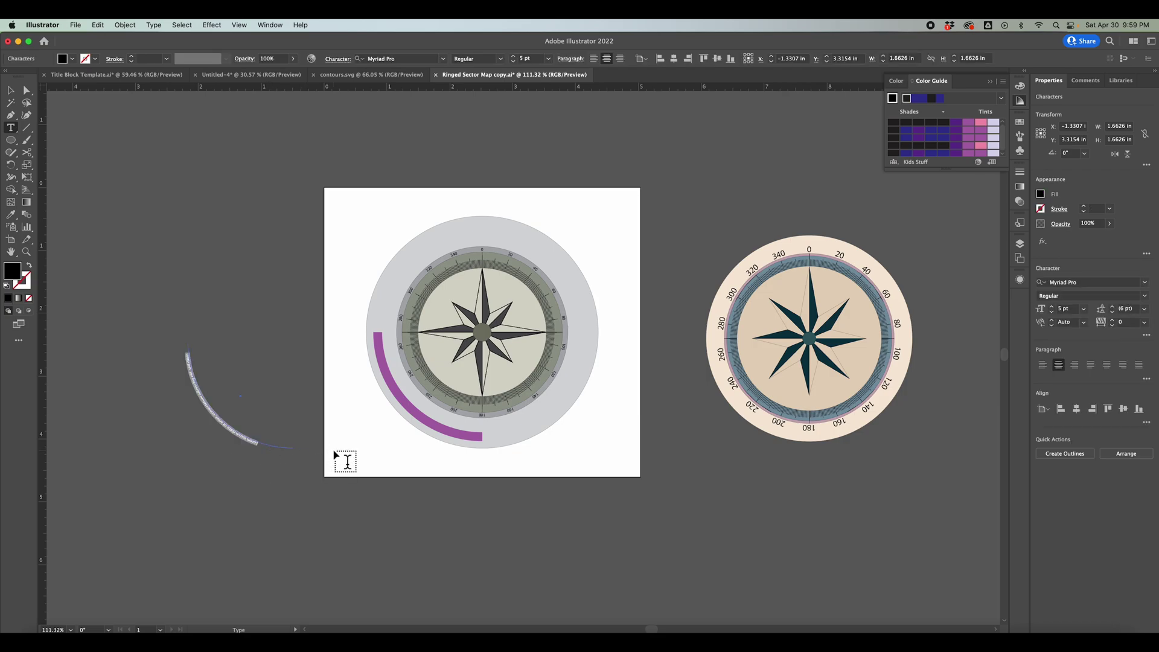
pyautogui.press('BackSpace')
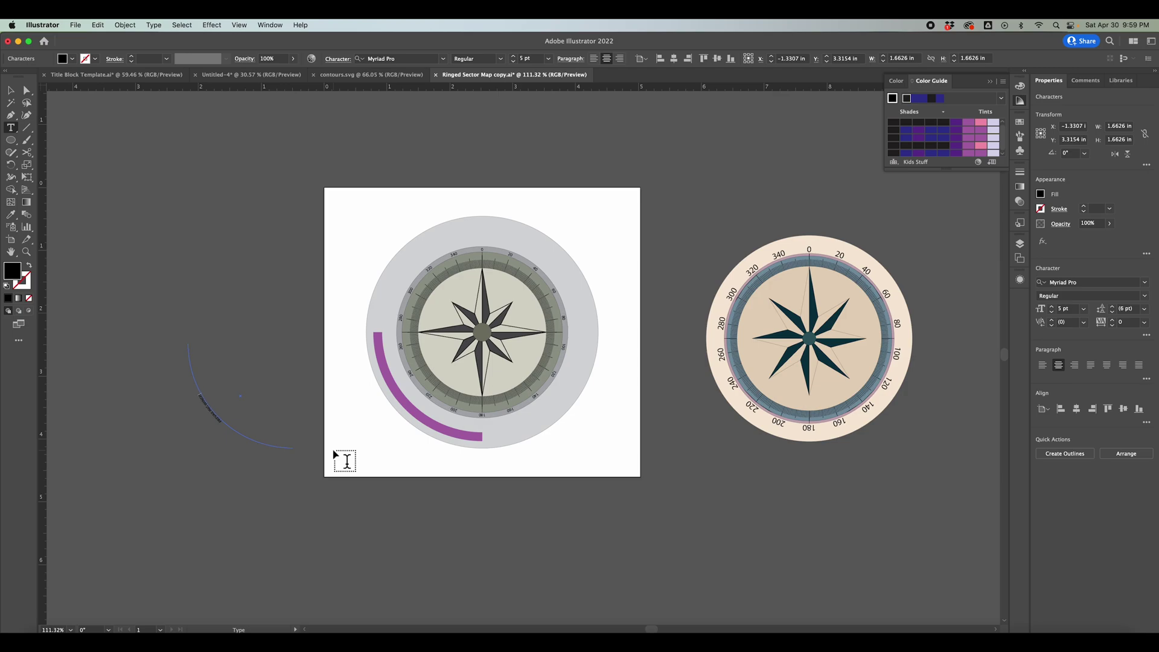
pyautogui.press('Escape')
pyautogui.click(215, 418)
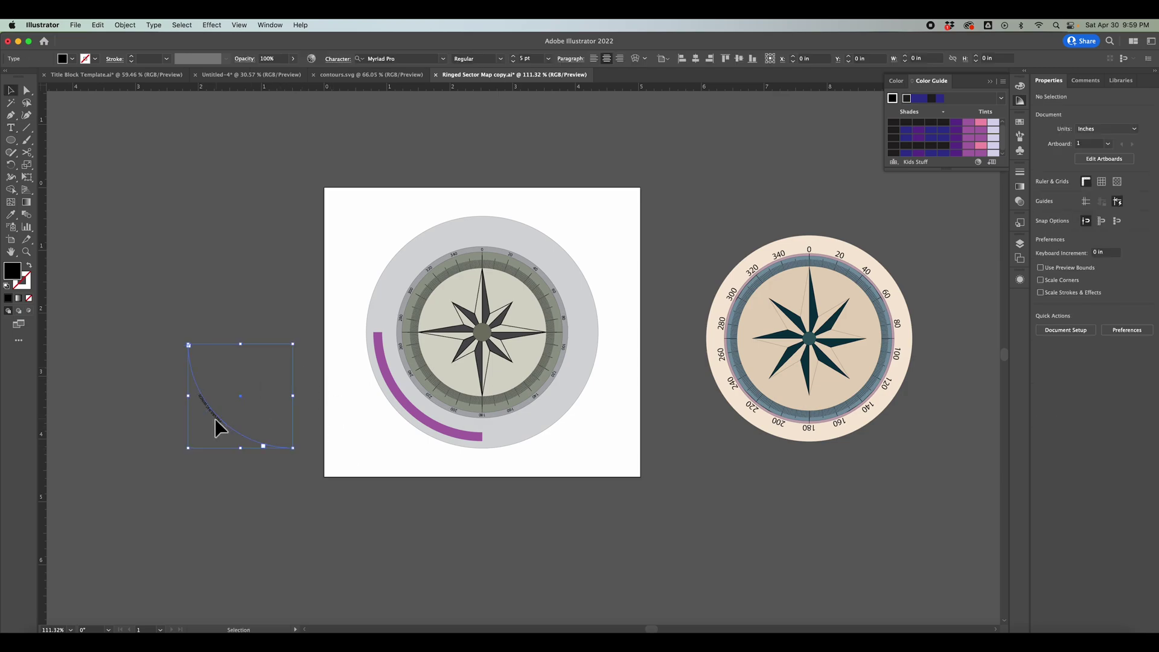
# Step: Enlarge the PREVAILING WINDS text and place it over the purple arc on the compass
pyautogui.click(1052, 306)
pyautogui.click(1053, 306)
pyautogui.click(1053, 306)
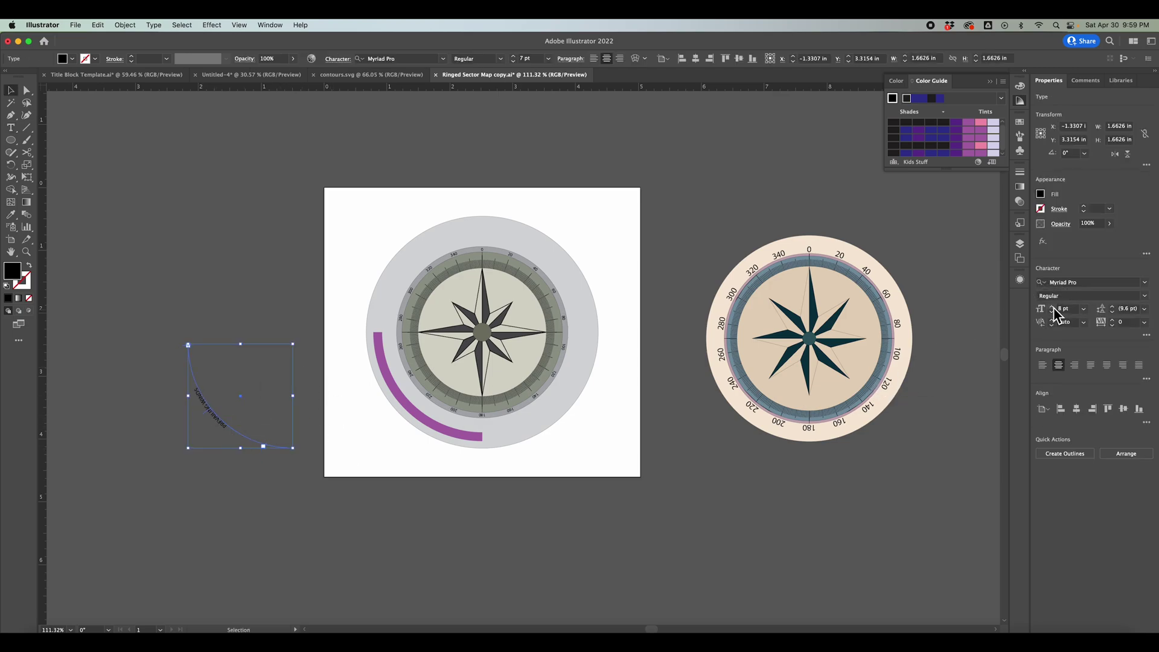
pyautogui.click(1053, 306)
pyautogui.click(1053, 306)
pyautogui.click(1053, 307)
pyautogui.moveTo(230, 430); pyautogui.dragTo(422, 427)
pyautogui.click(484, 524)
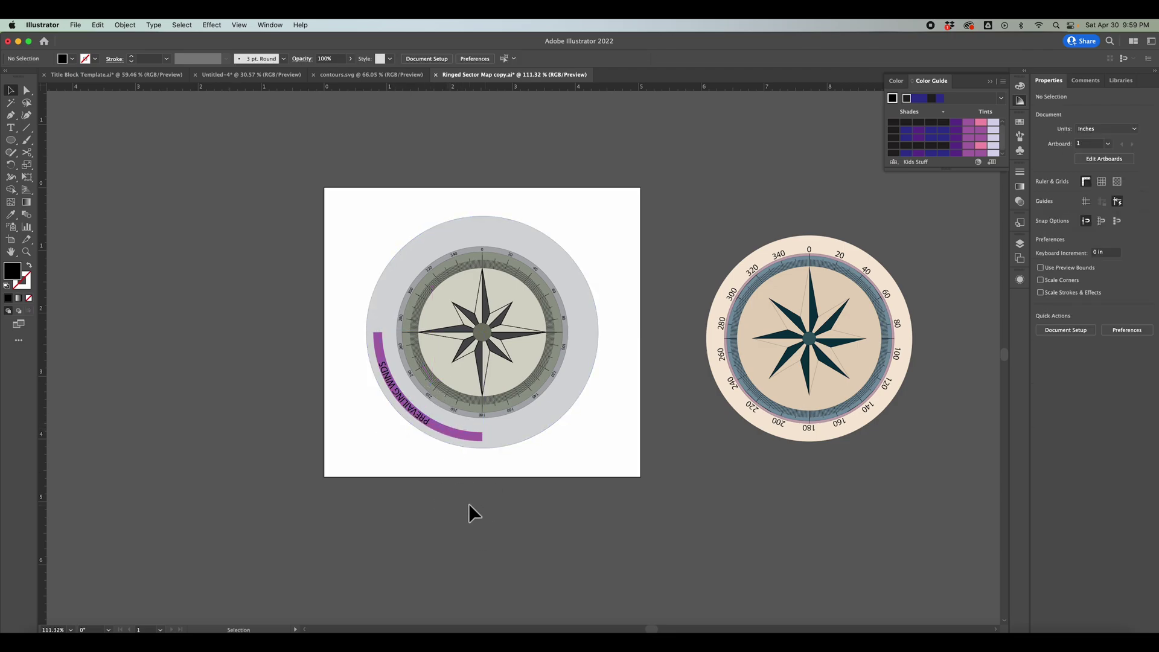
# Step: Draw a second circle about 3.28 in wide, centre it on the compass and swap its fill to a stroke
pyautogui.click(11, 140)
pyautogui.moveTo(369, 216); pyautogui.dragTo(574, 392)
pyautogui.press('v')
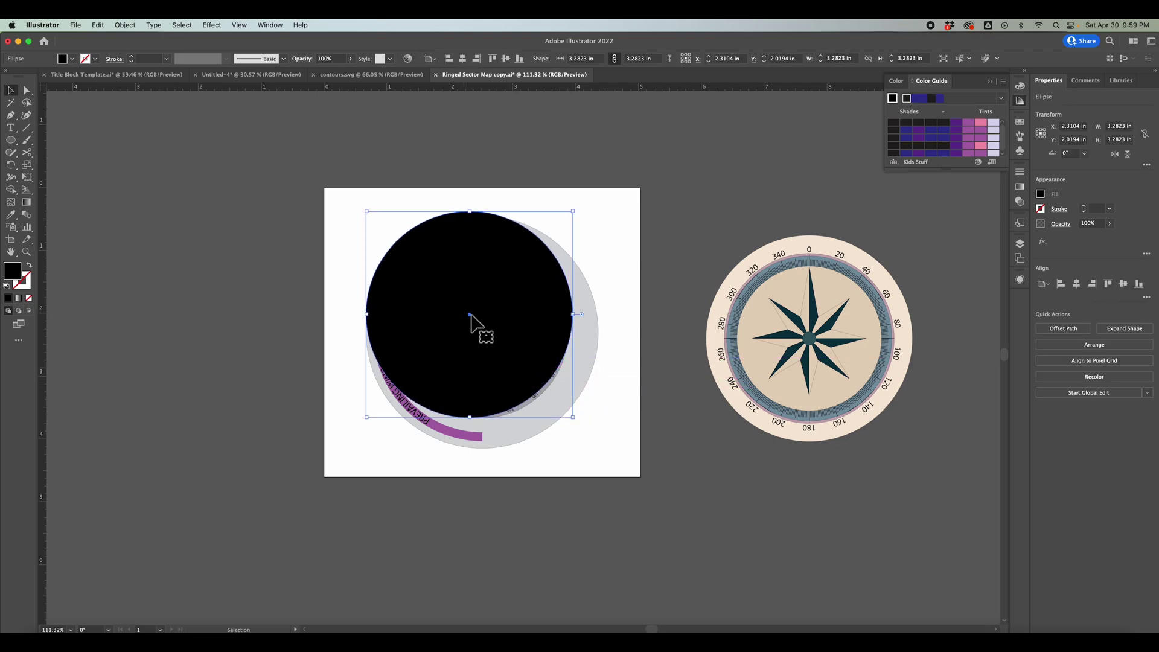
pyautogui.moveTo(473, 324); pyautogui.dragTo(489, 339)
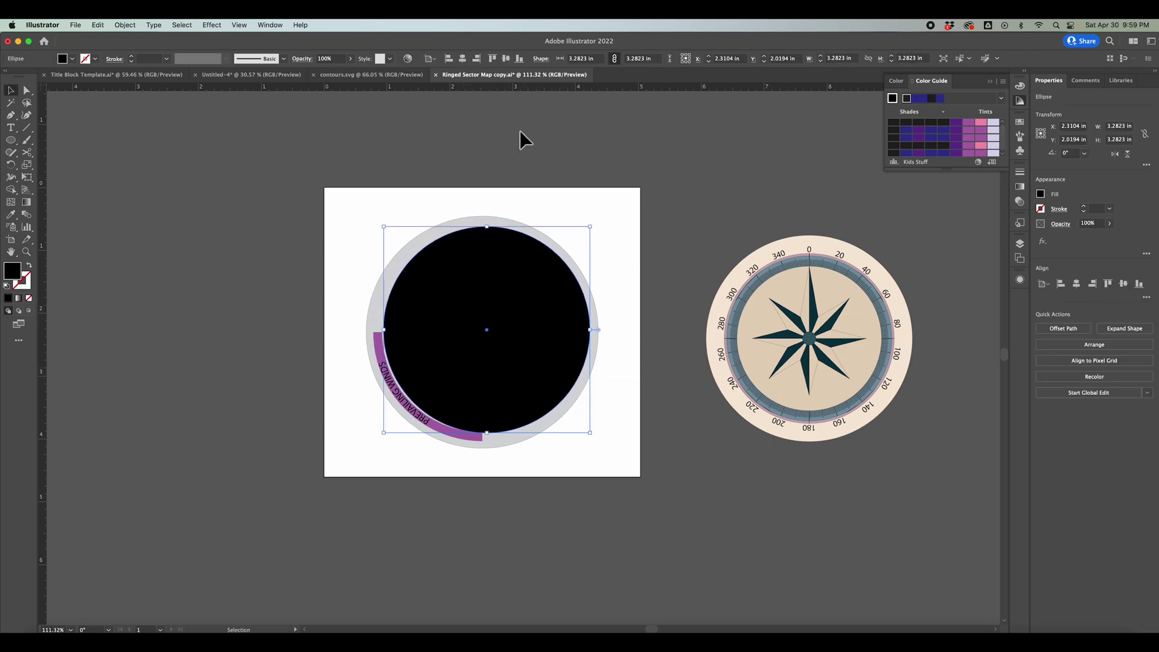
pyautogui.click(462, 58)
pyautogui.click(506, 58)
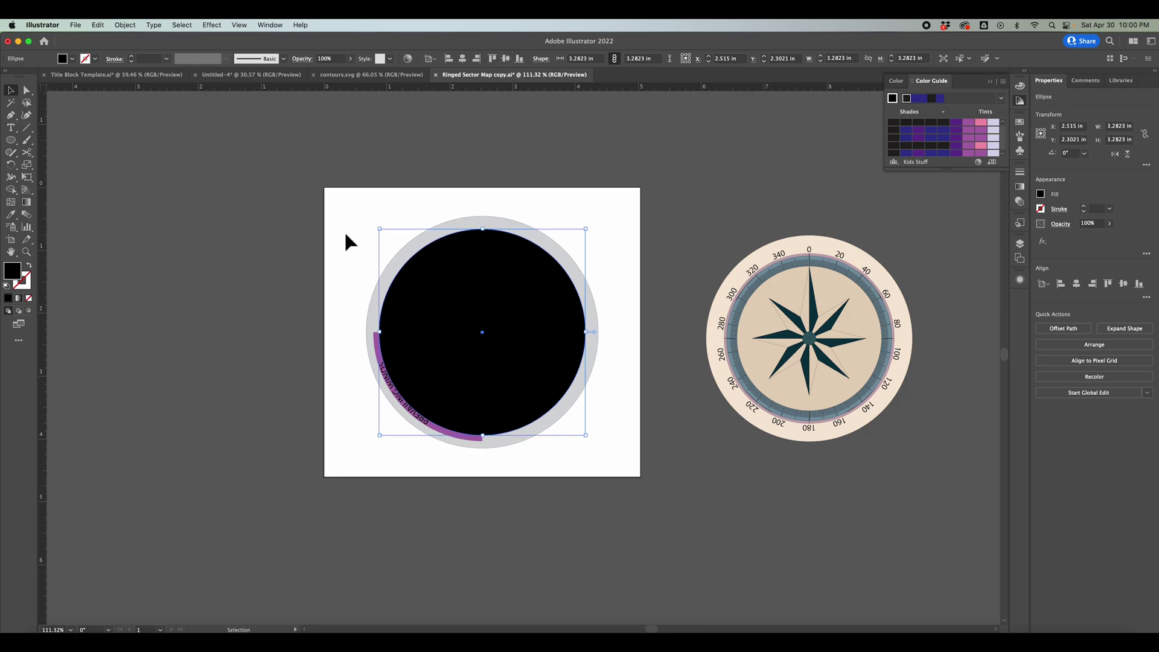
pyautogui.click(31, 268)
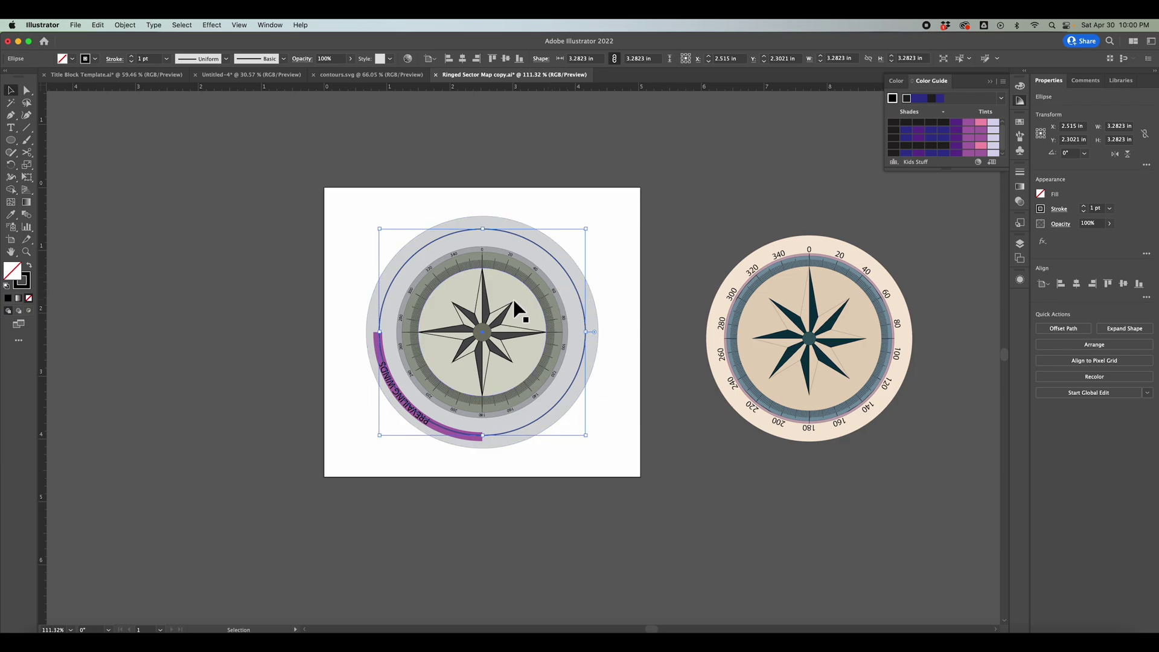
# Step: Add an anchor point on each side of the circle's upper half and delete the top anchor to leave an open arc
pyautogui.click(12, 117)
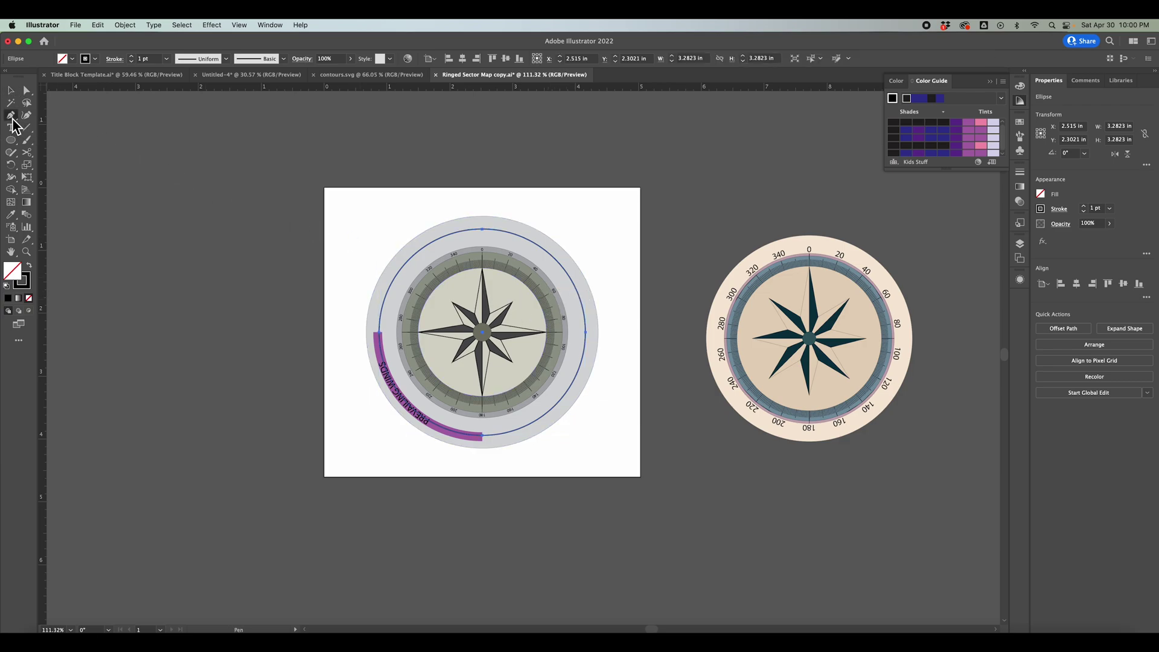
pyautogui.click(12, 119)
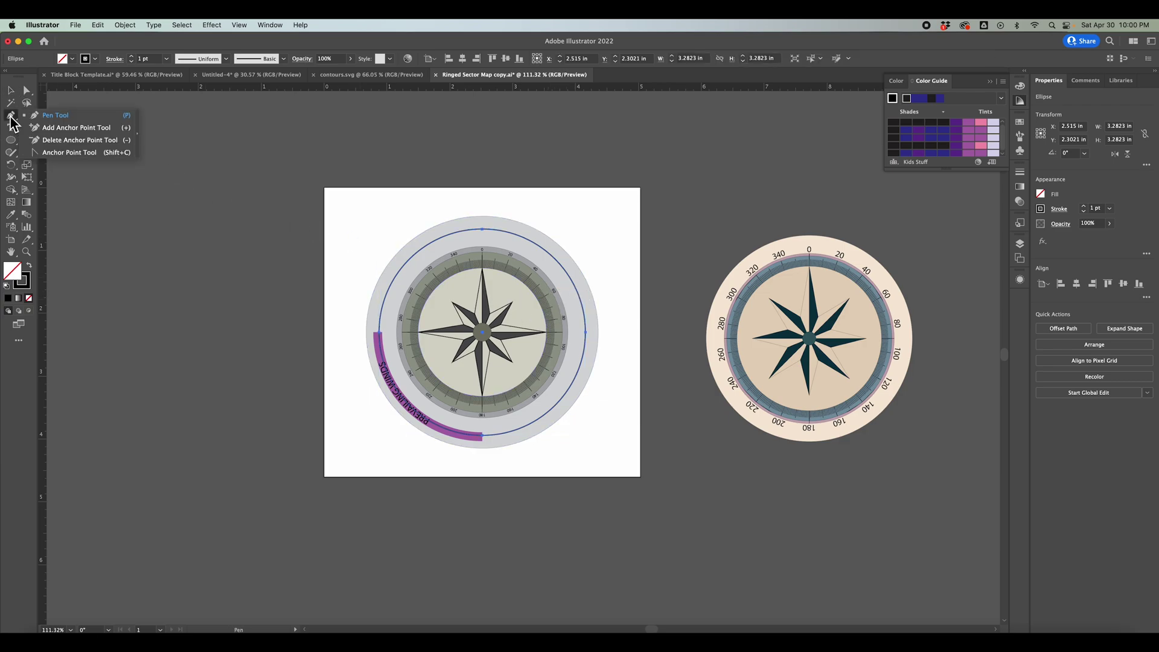
pyautogui.click(67, 128)
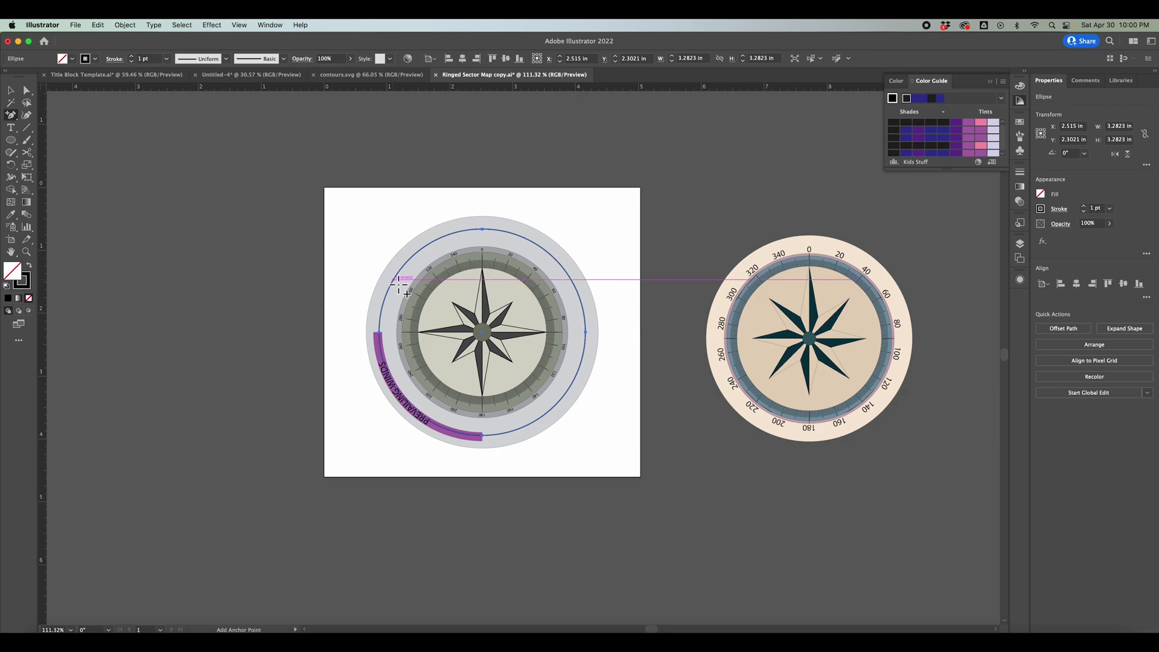
pyautogui.click(394, 280)
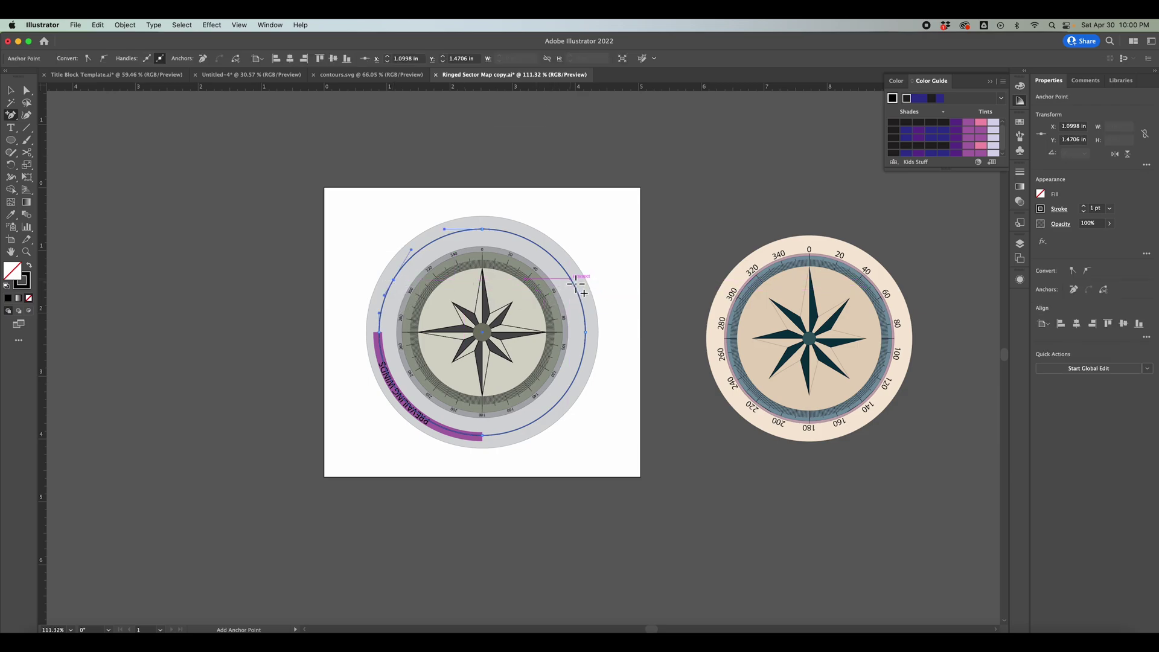
pyautogui.click(571, 280)
pyautogui.press('a')
pyautogui.click(486, 231)
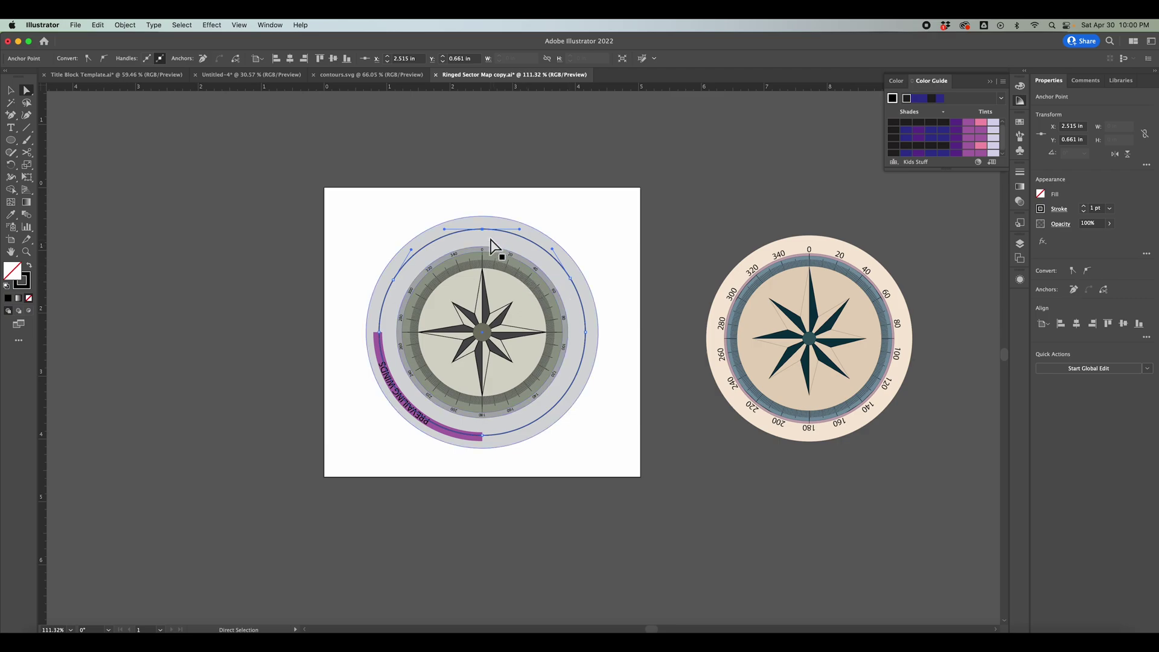
pyautogui.press('Delete')
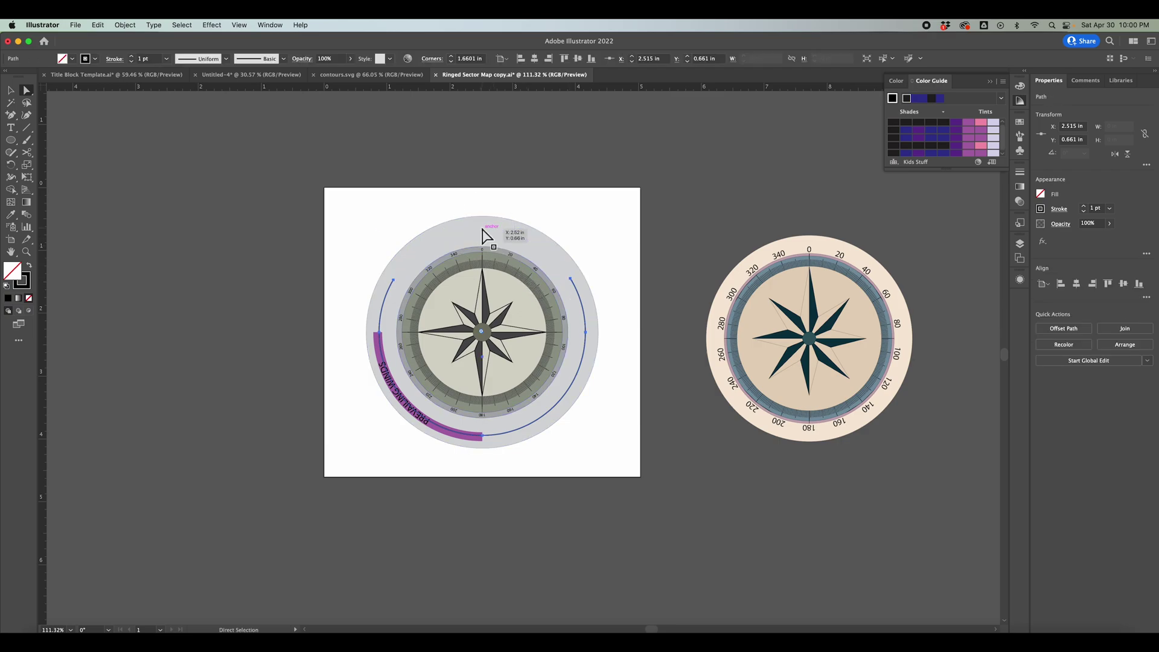
# Step: Give the open arc a 10 pt yellow F3FF44 stroke with no fill
pyautogui.hscroll(-3, 487, 237)
pyautogui.press('v')
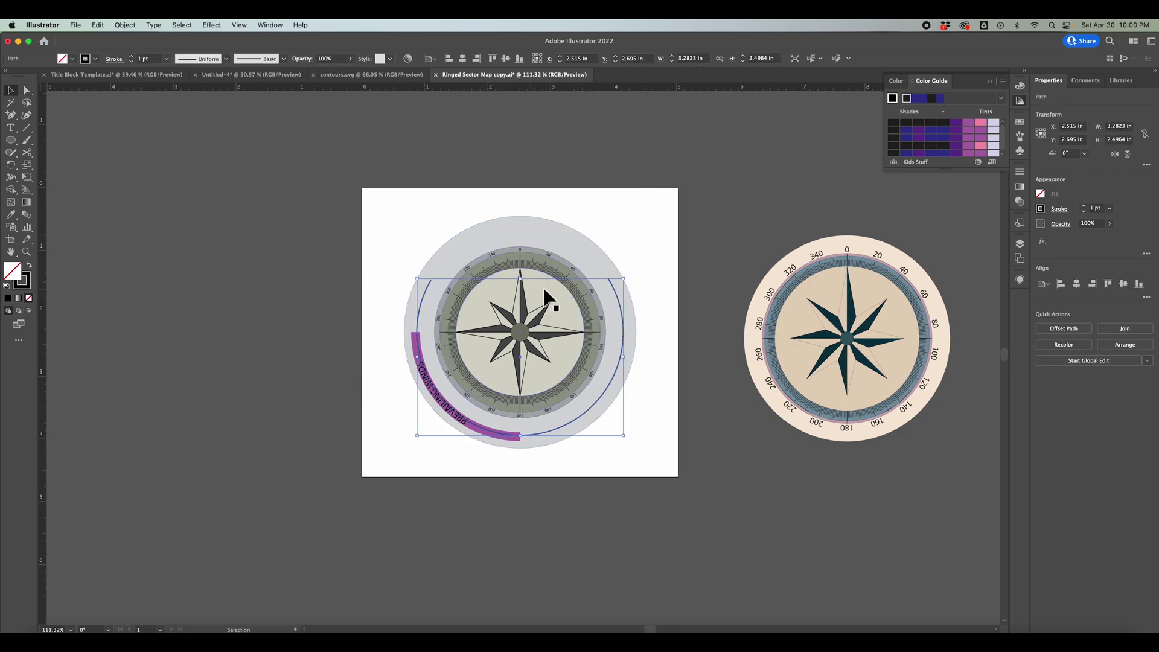
pyautogui.click(900, 83)
pyautogui.click(912, 134)
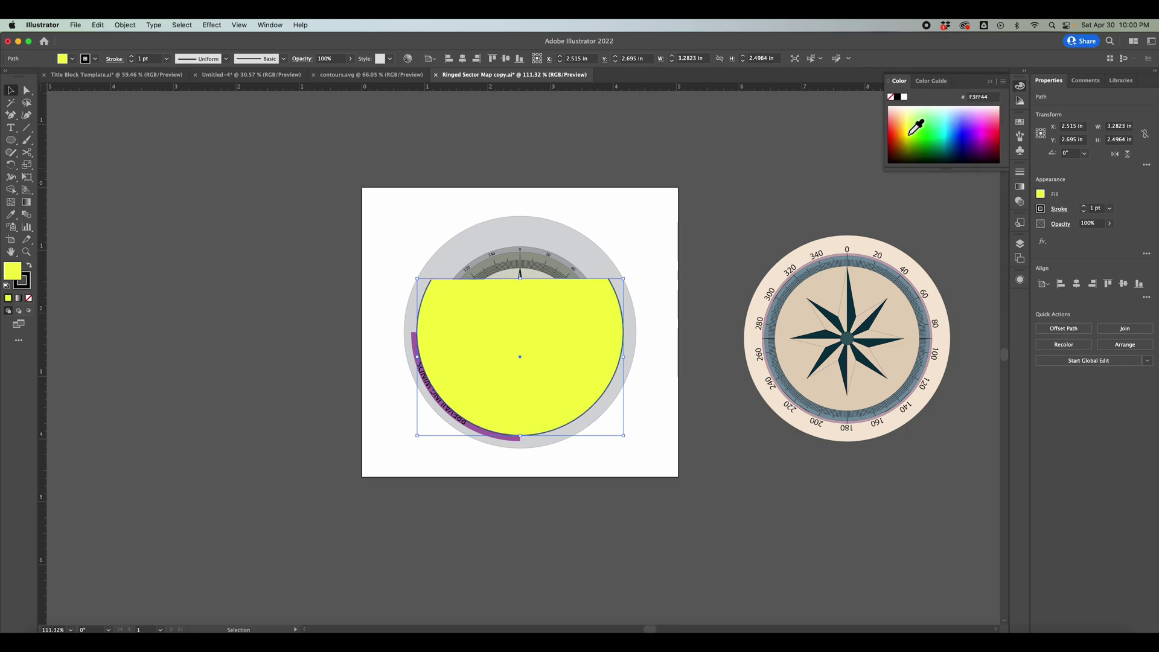
pyautogui.click(29, 266)
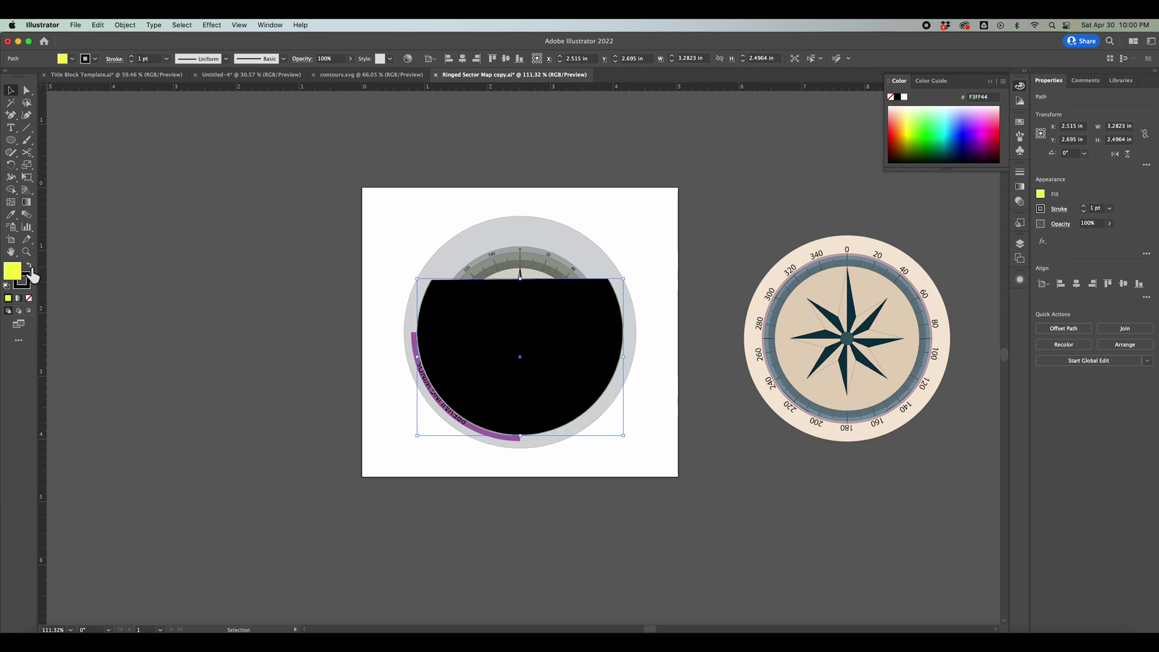
pyautogui.click(29, 299)
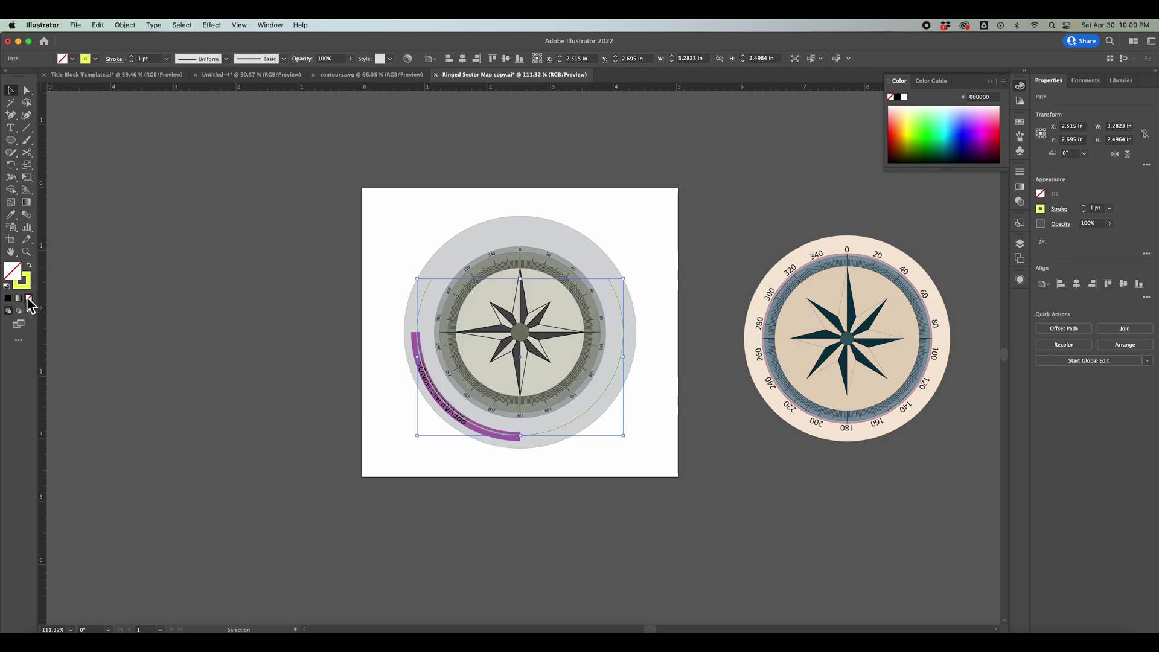
pyautogui.click(1084, 206)
pyautogui.click(1084, 206)
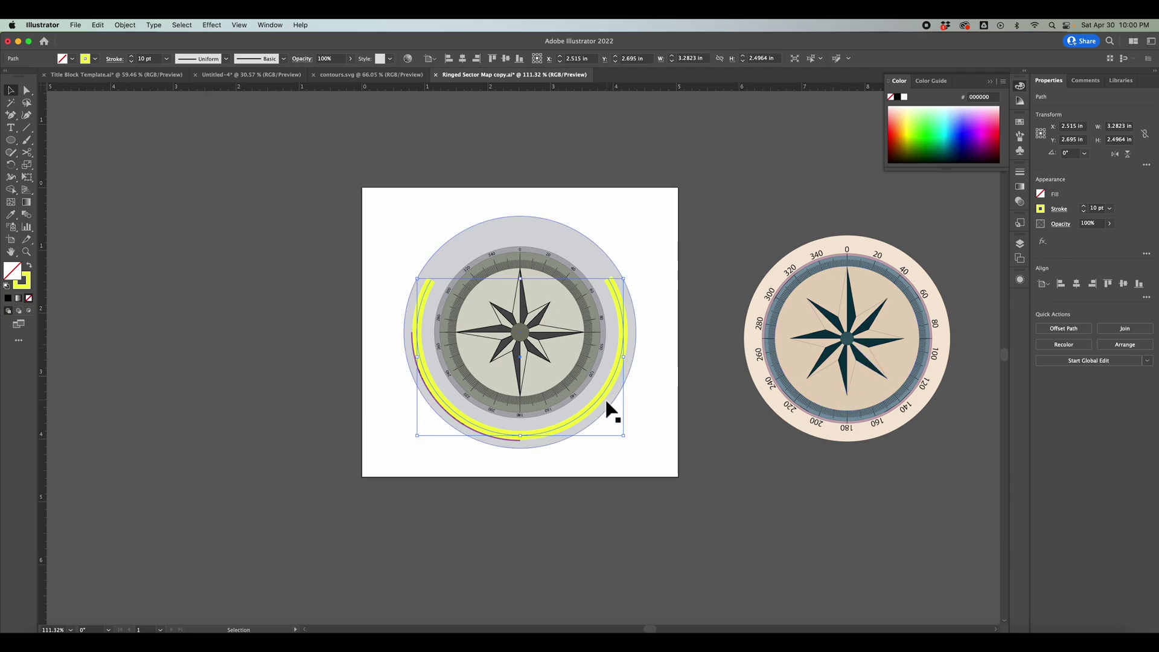
# Step: Enlarge the yellow arc to about 3.6 in wide along the compass's outer edge and set its opacity to 70%
pyautogui.moveTo(603, 393); pyautogui.dragTo(644, 453)
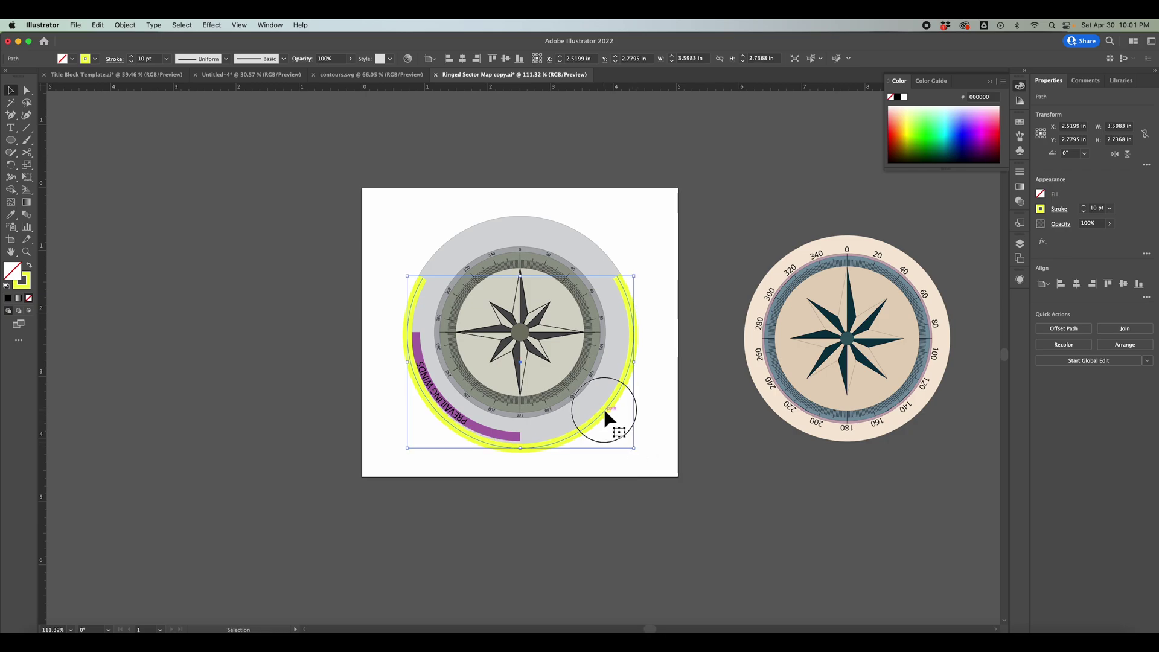
pyautogui.moveTo(603, 410); pyautogui.dragTo(603, 409)
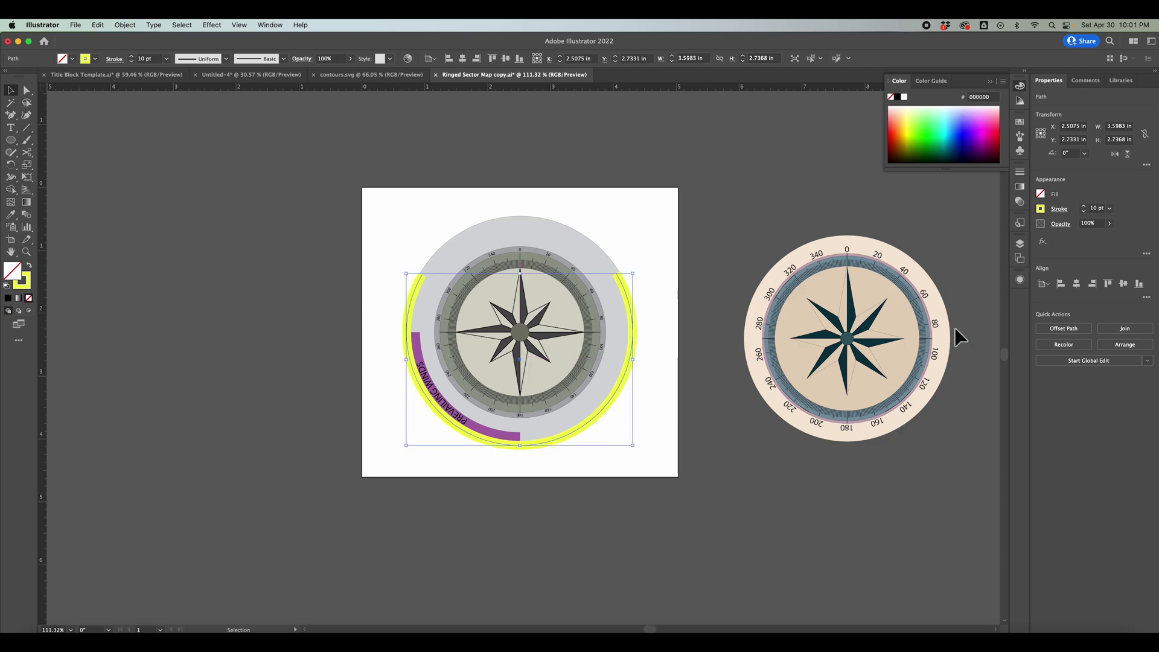
pyautogui.click(1110, 224)
pyautogui.moveTo(1110, 236); pyautogui.dragTo(1097, 238)
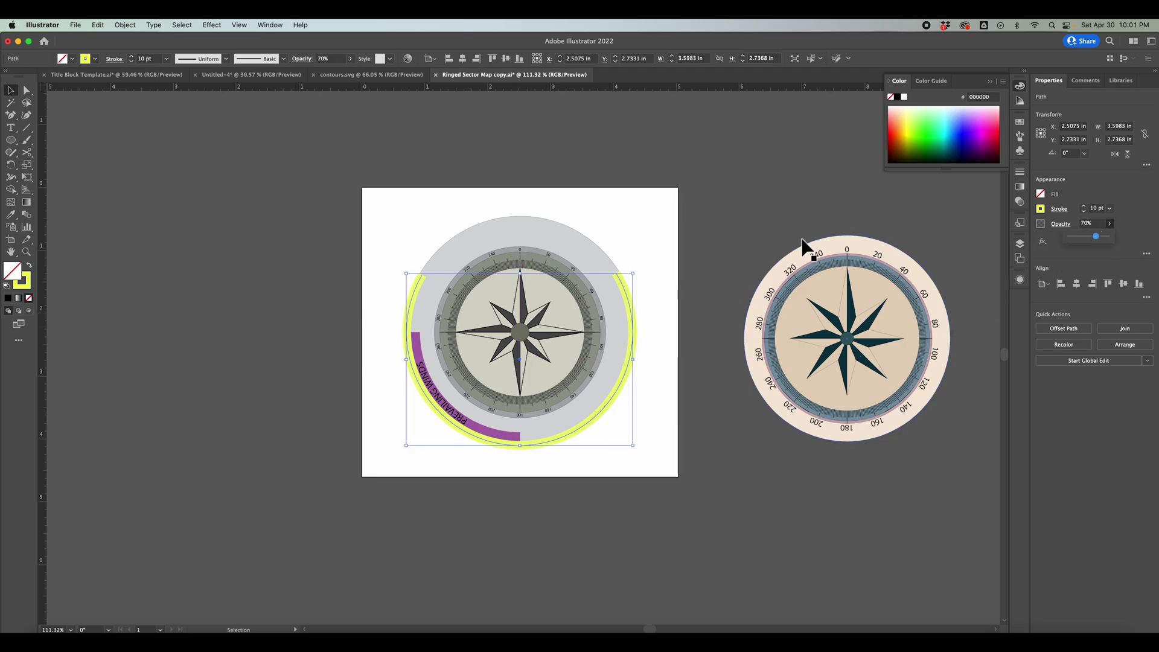
pyautogui.click(709, 225)
# Step: Turn a copy of the yellow arc into path text reading SUMMER SUN ANGLE and place the text over the arc
pyautogui.click(535, 442)
pyautogui.click(561, 439)
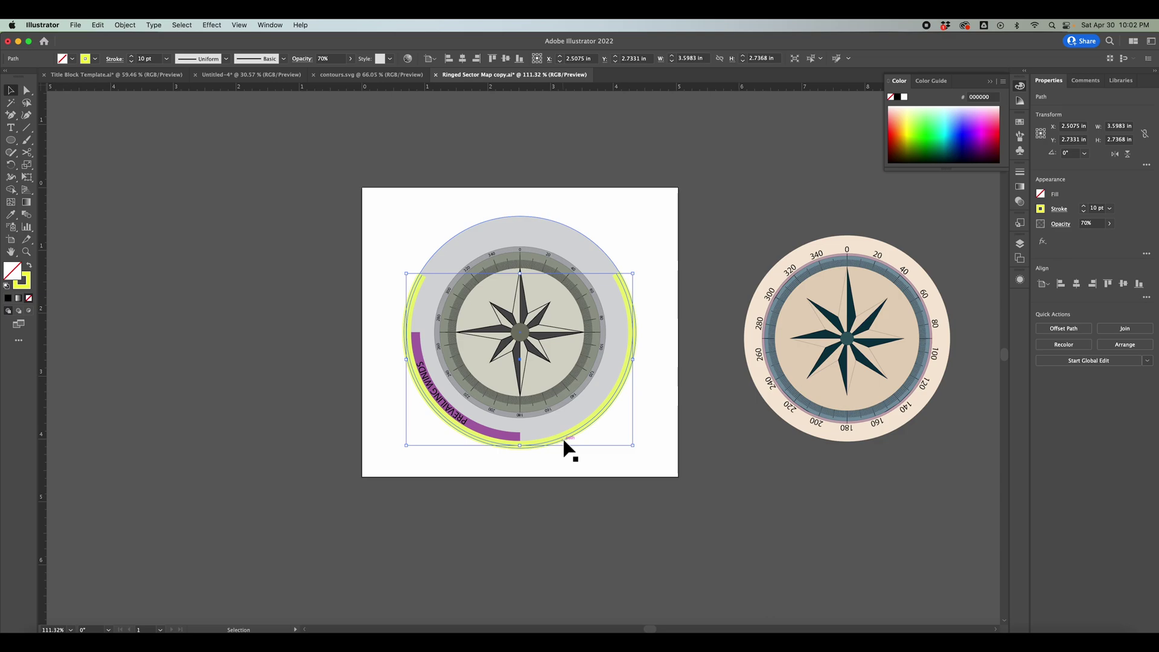
pyautogui.moveTo(563, 437); pyautogui.dragTo(562, 460)
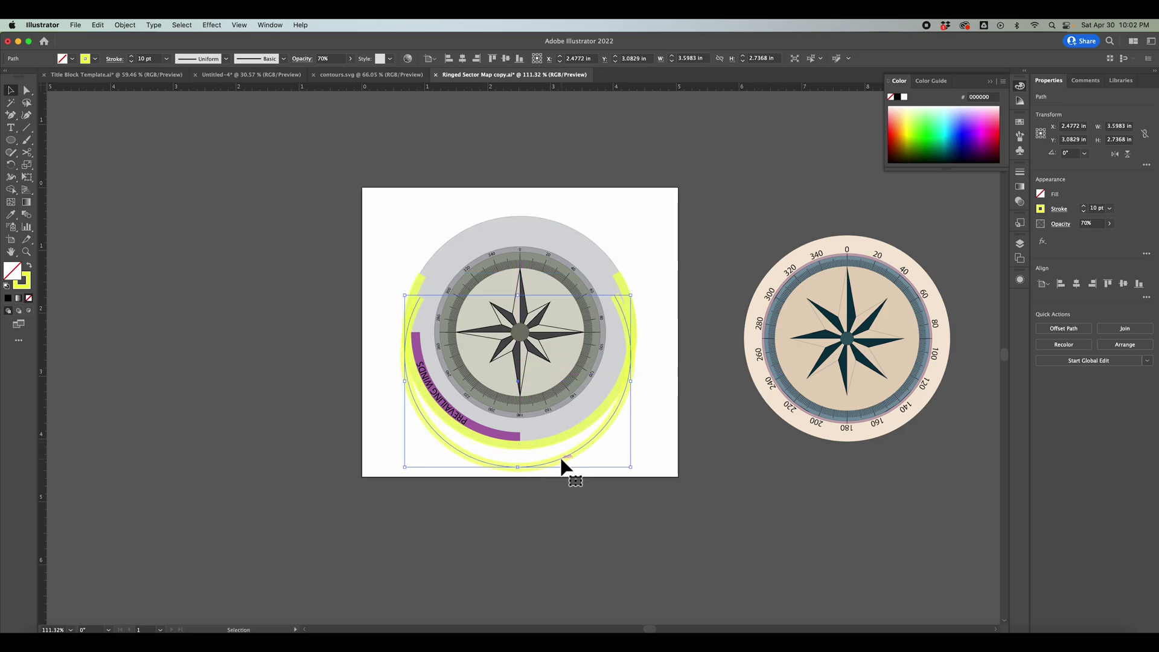
pyautogui.press('t')
pyautogui.click(591, 449)
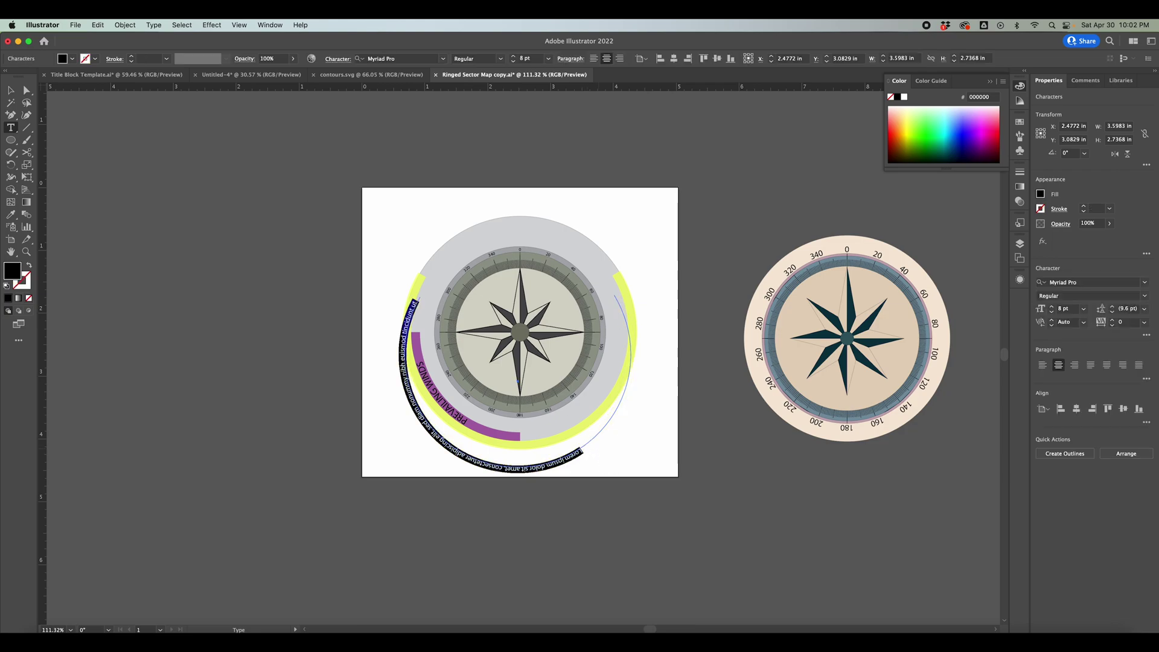
pyautogui.write('SUMMER')
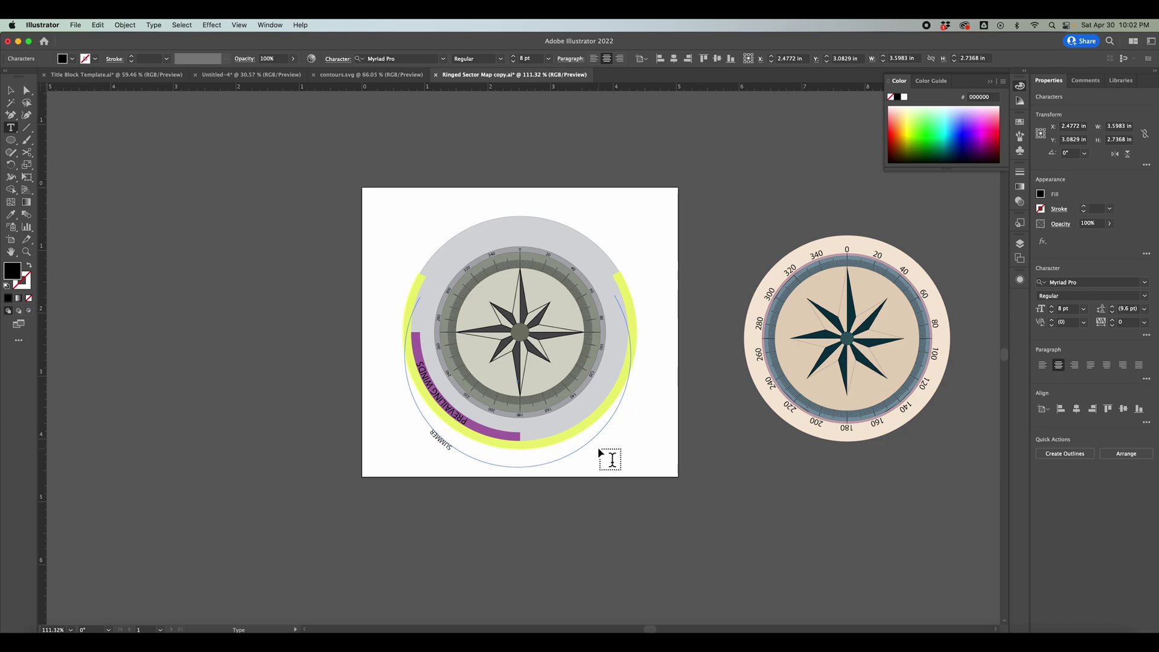
pyautogui.write(' SUN ANGLE')
pyautogui.press('Escape')
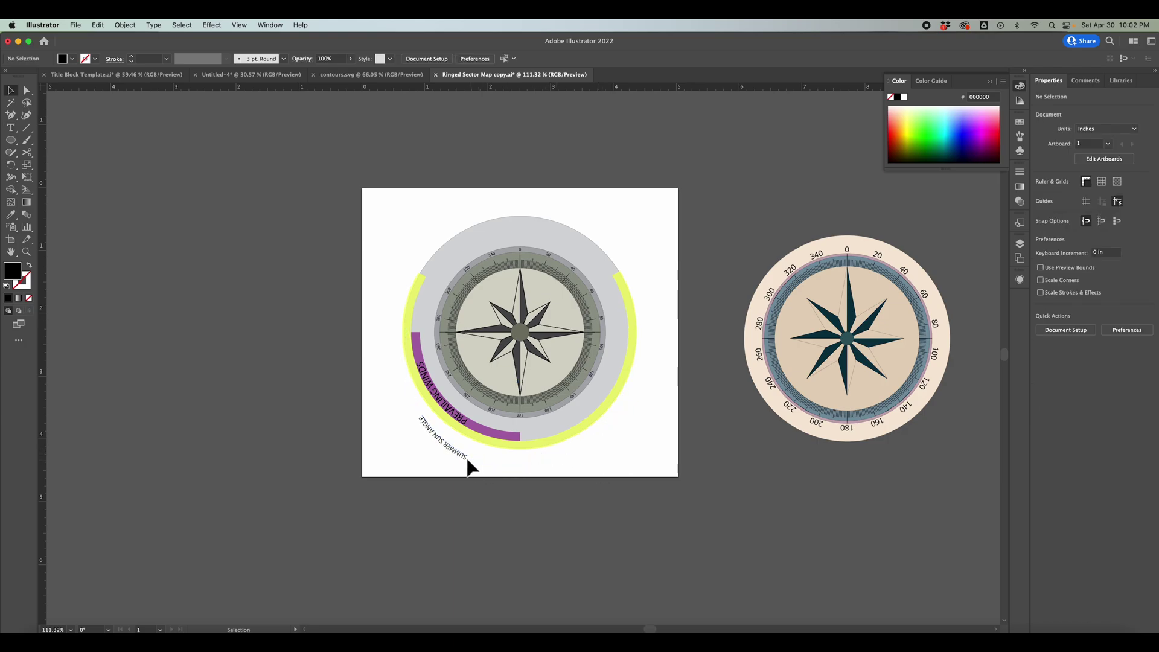
pyautogui.moveTo(467, 459); pyautogui.dragTo(470, 434)
pyautogui.press('super+shift+a')
# Step: Draw a line from the yellow arc's upper-left end to the compass centre and align its outer end through the 300 degree mark
pyautogui.press('\\')
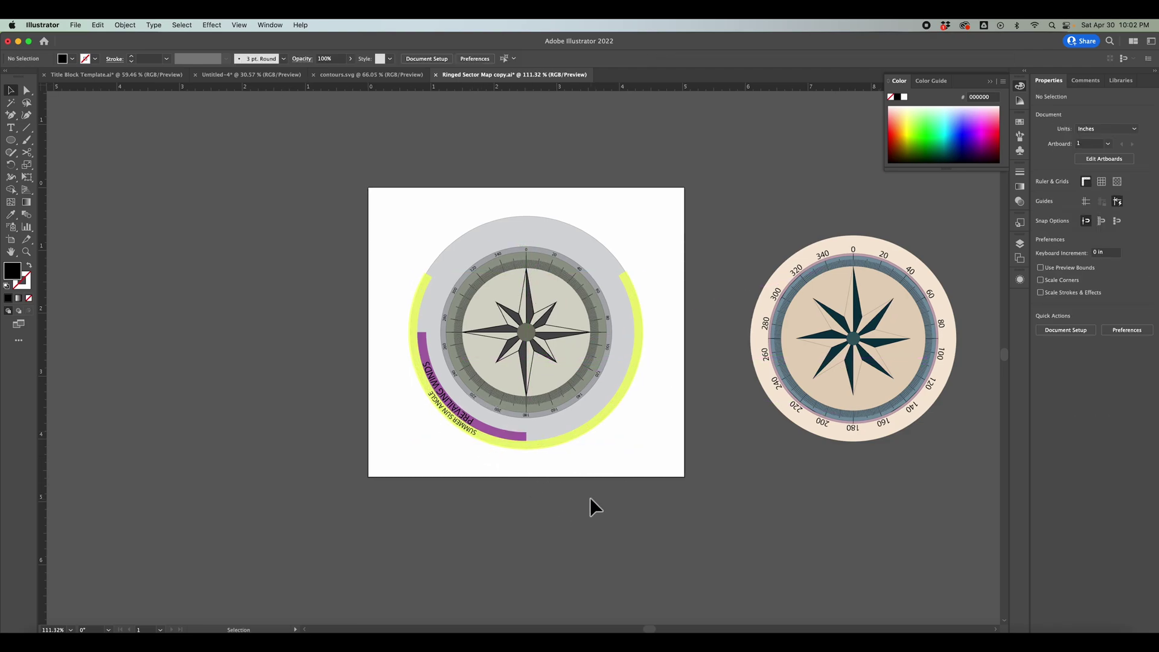
pyautogui.scroll(-1, 589, 498)
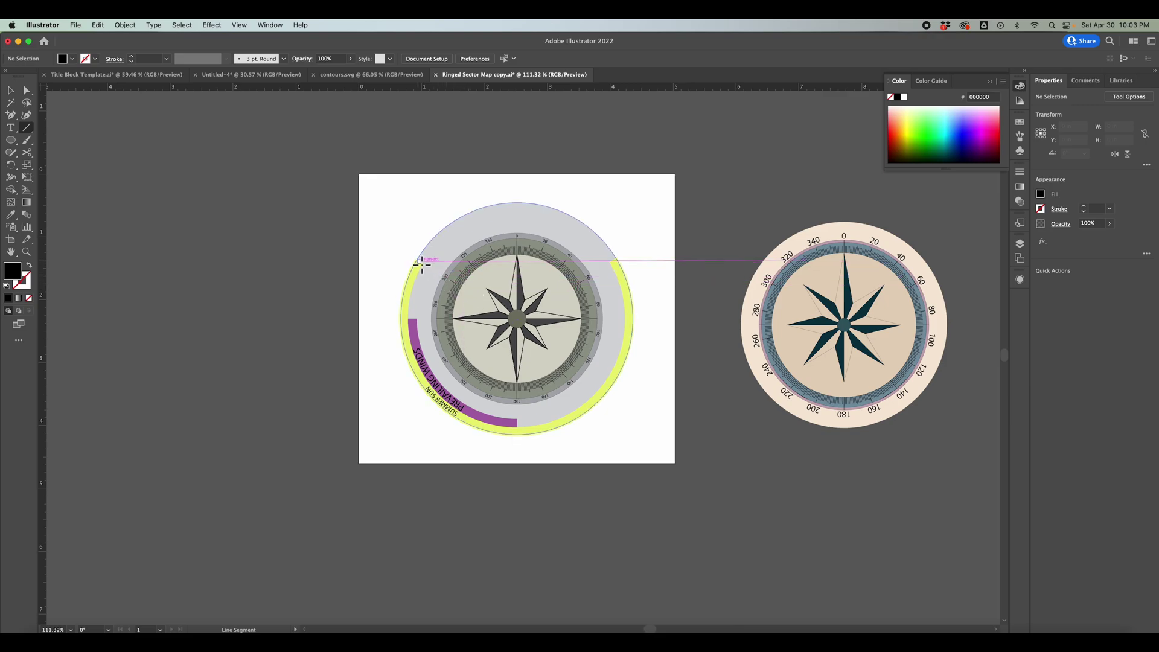
pyautogui.moveTo(412, 256); pyautogui.dragTo(517, 318)
pyautogui.press('a')
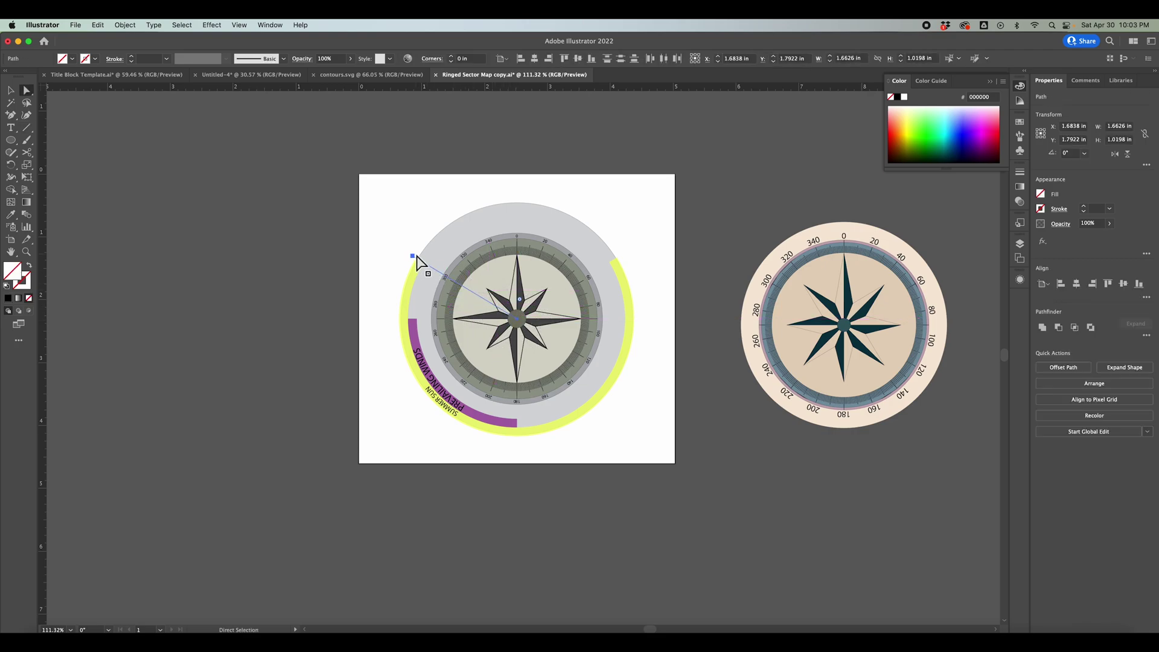
pyautogui.moveTo(412, 256); pyautogui.dragTo(409, 262)
pyautogui.press('z')
pyautogui.click(450, 263)
pyautogui.click(472, 280)
pyautogui.click(444, 271)
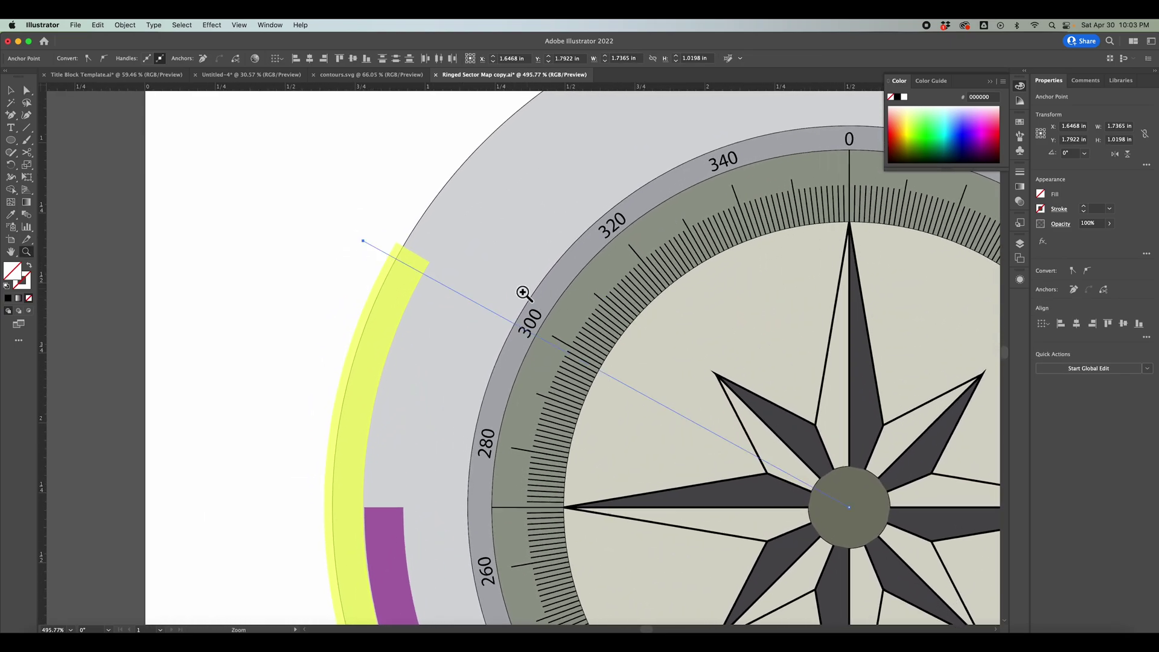
pyautogui.press('a')
pyautogui.moveTo(363, 241); pyautogui.dragTo(369, 230)
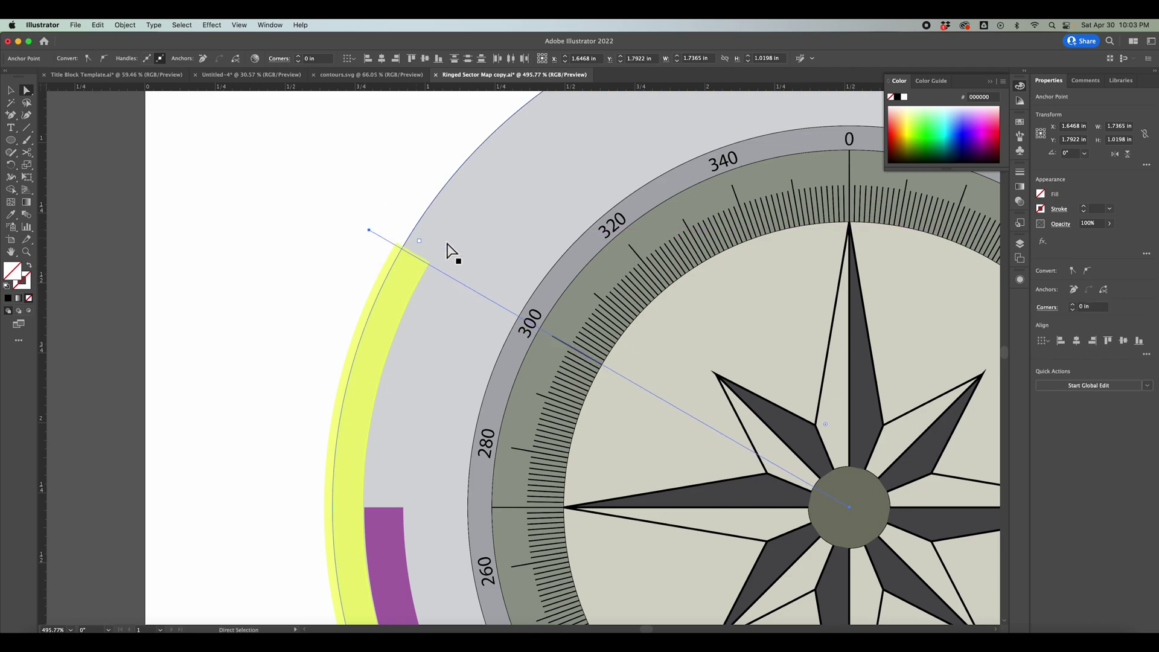
# Step: Give the line a 4 pt yellow stroke at 22% opacity
pyautogui.click(1084, 207)
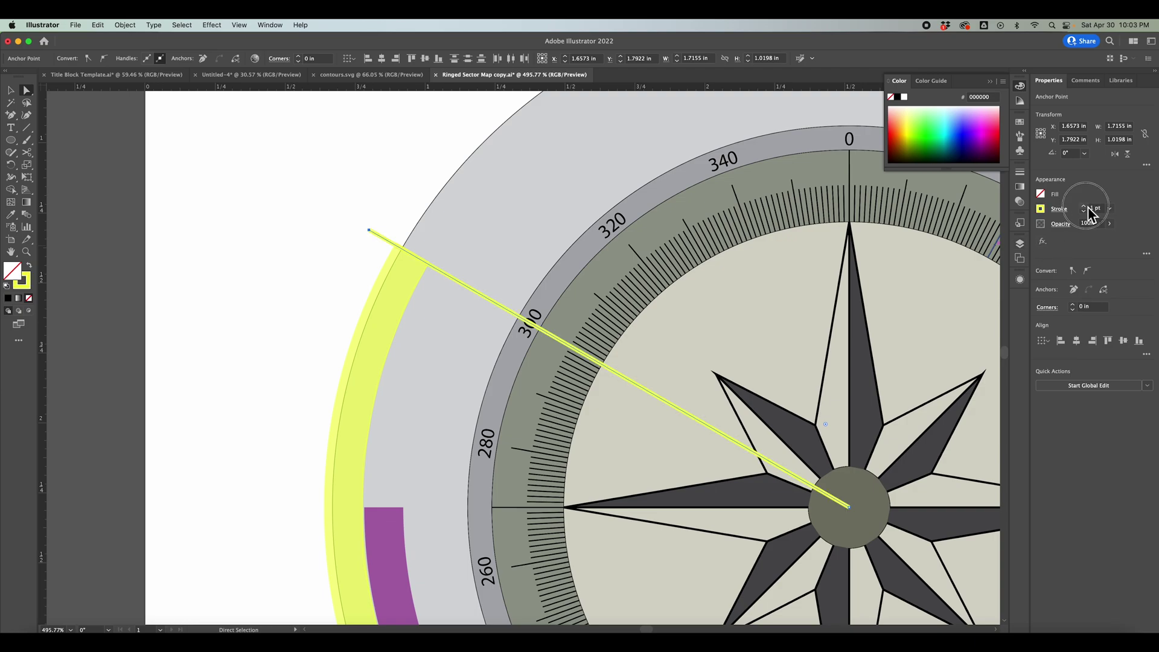
pyautogui.click(1085, 206)
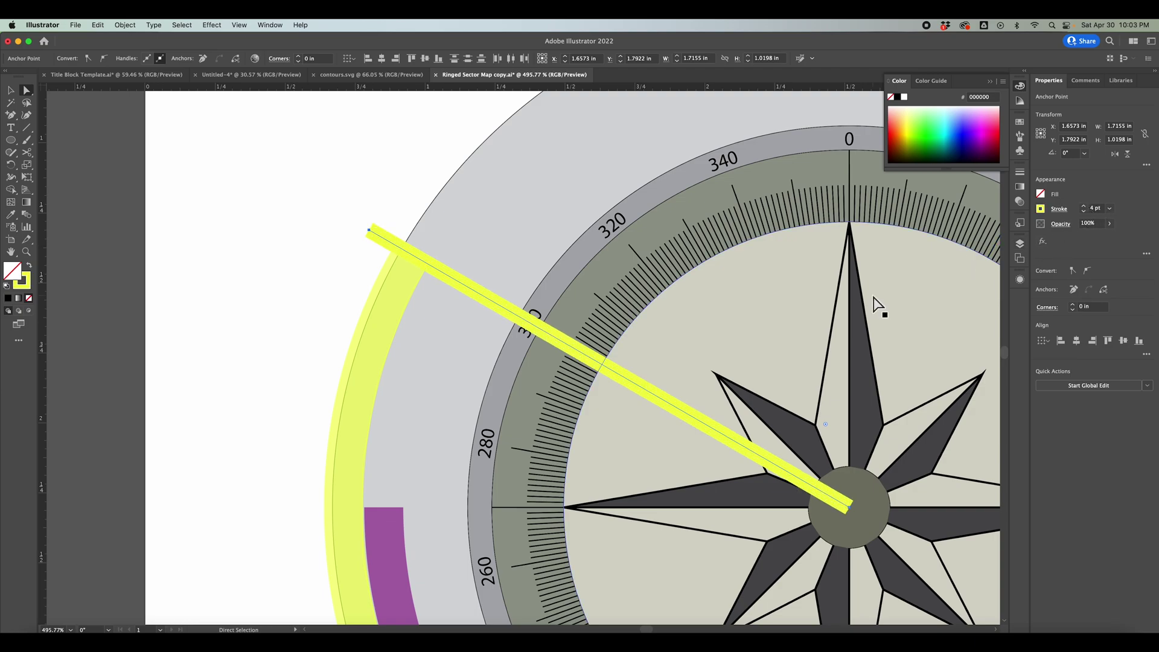
pyautogui.press('z')
pyautogui.moveTo(926, 311); pyautogui.dragTo(777, 293)
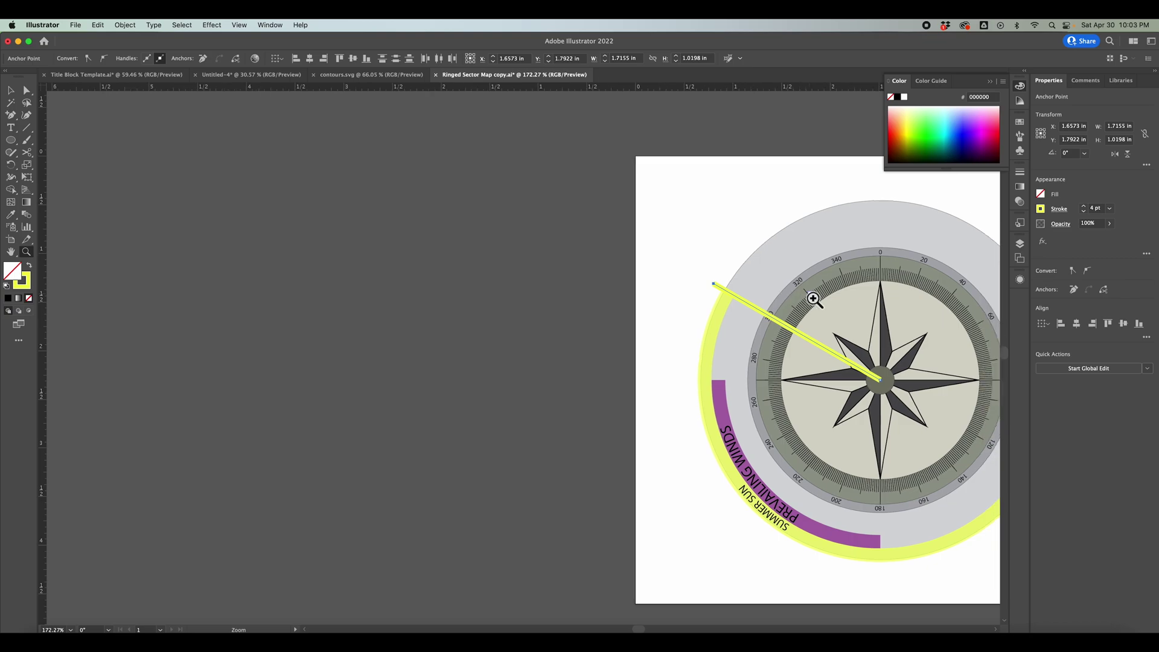
pyautogui.hscroll(5, 821, 307)
pyautogui.press('v')
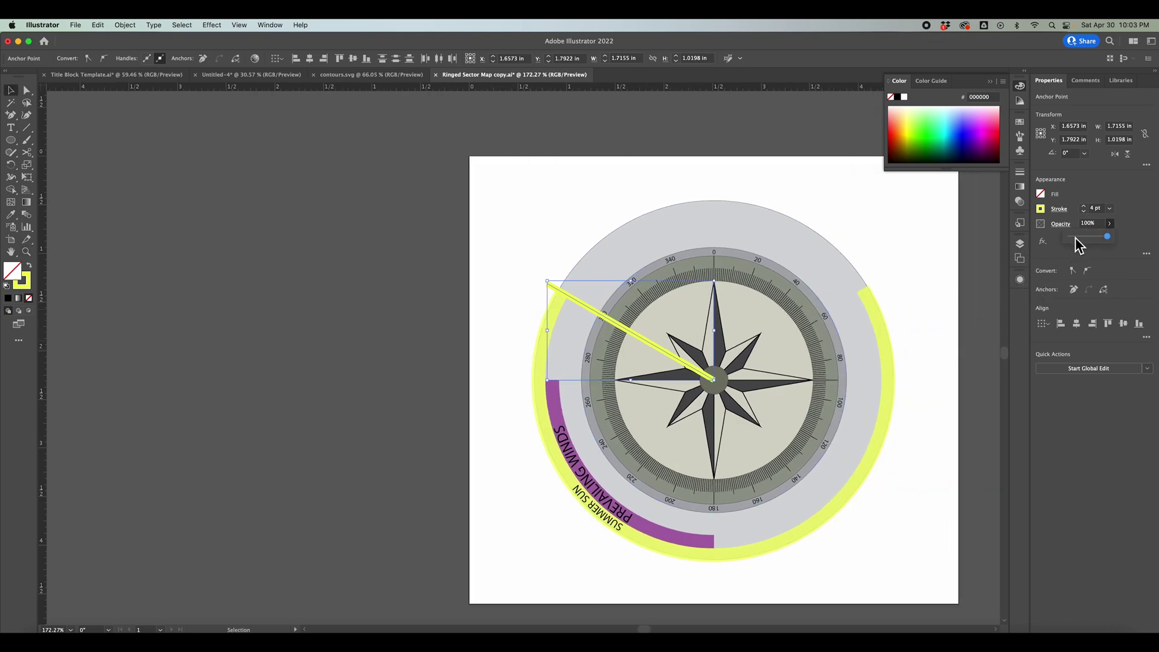
pyautogui.click(1075, 237)
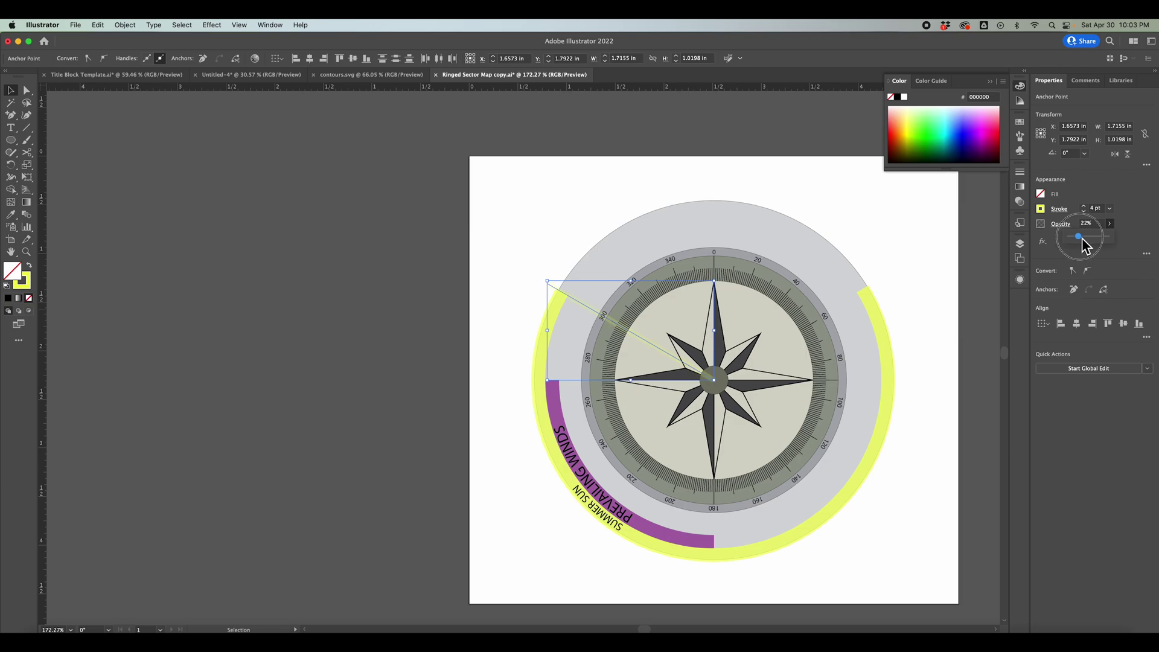
pyautogui.click(978, 327)
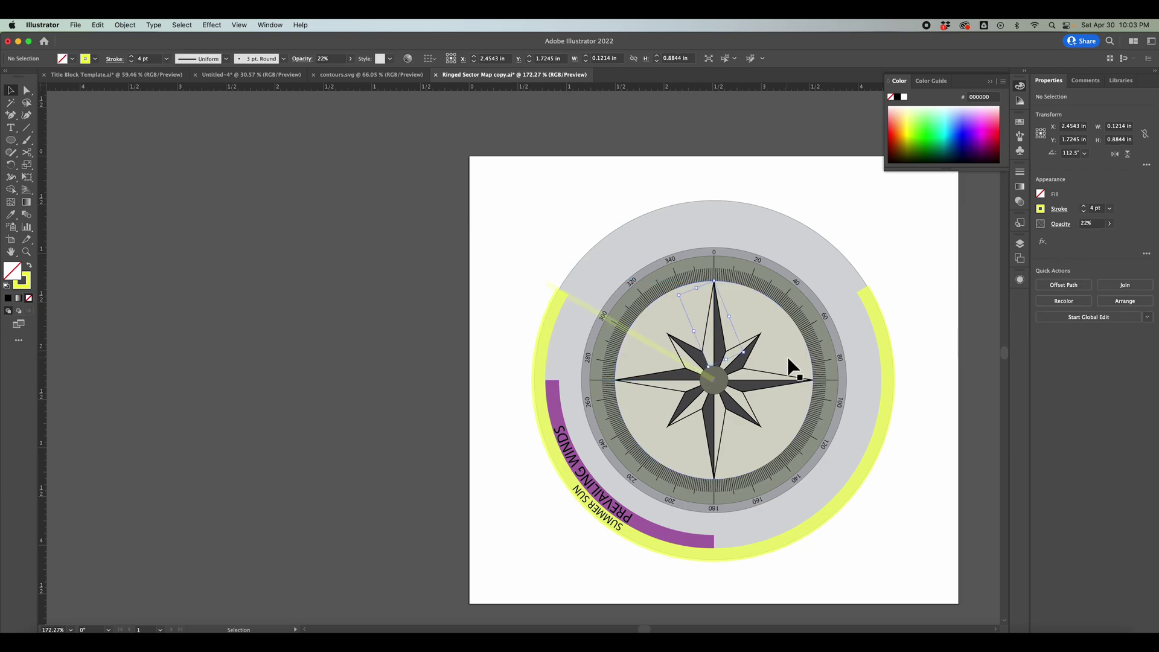
# Step: Duplicate the translucent yellow line towards the compass centre and place the copy's outer end at the yellow arc's upper-right end
pyautogui.click(656, 346)
pyautogui.press('a')
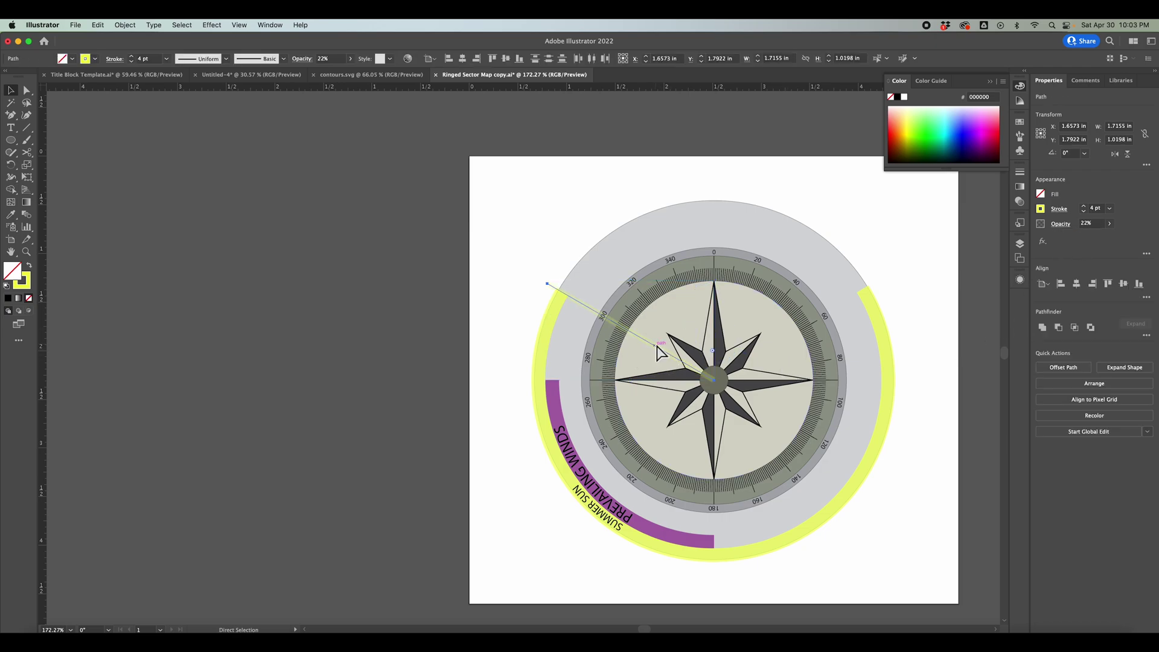
pyautogui.moveTo(660, 352); pyautogui.dragTo(714, 374)
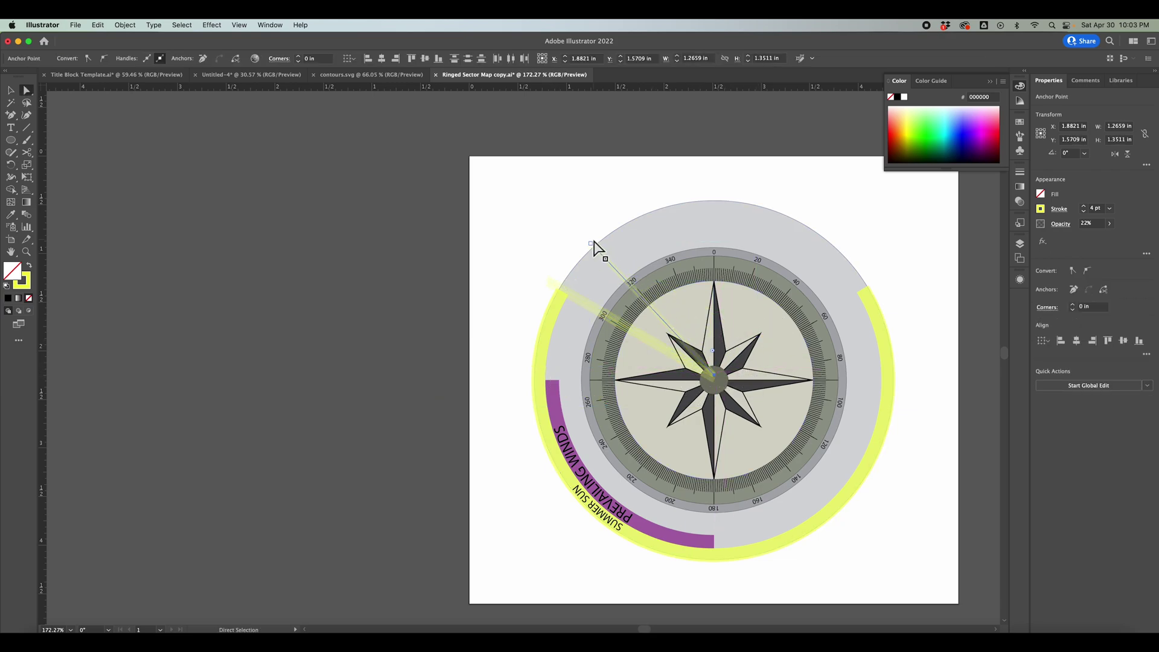
pyautogui.moveTo(590, 244); pyautogui.dragTo(873, 279)
pyautogui.press('v')
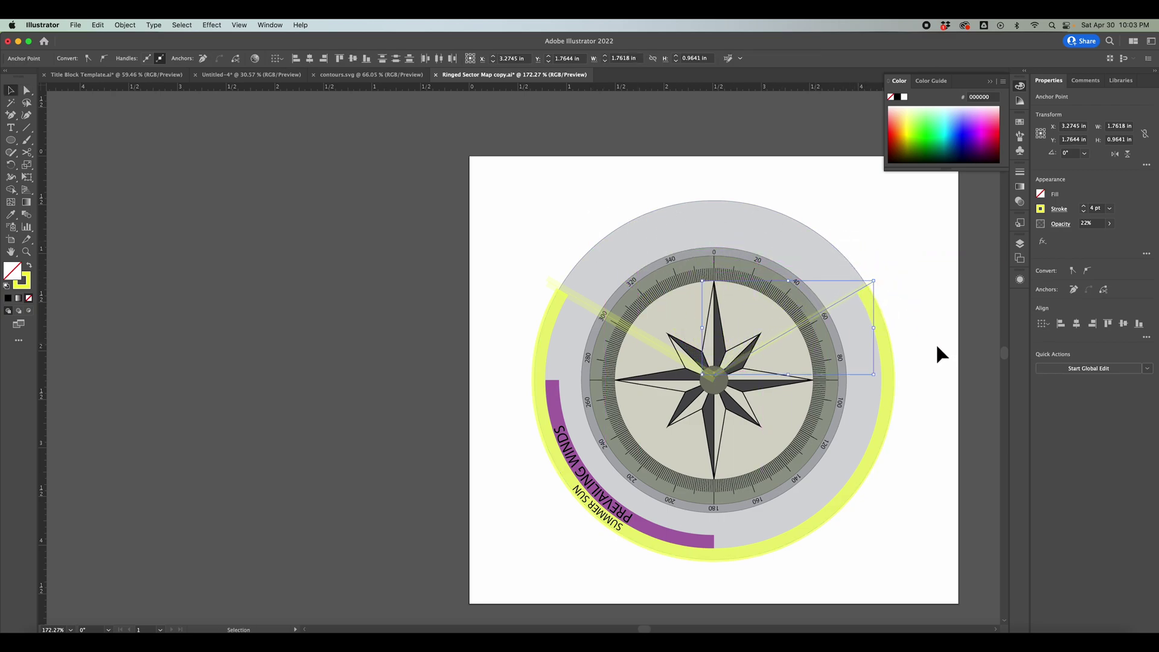
pyautogui.press('super+shift+a')
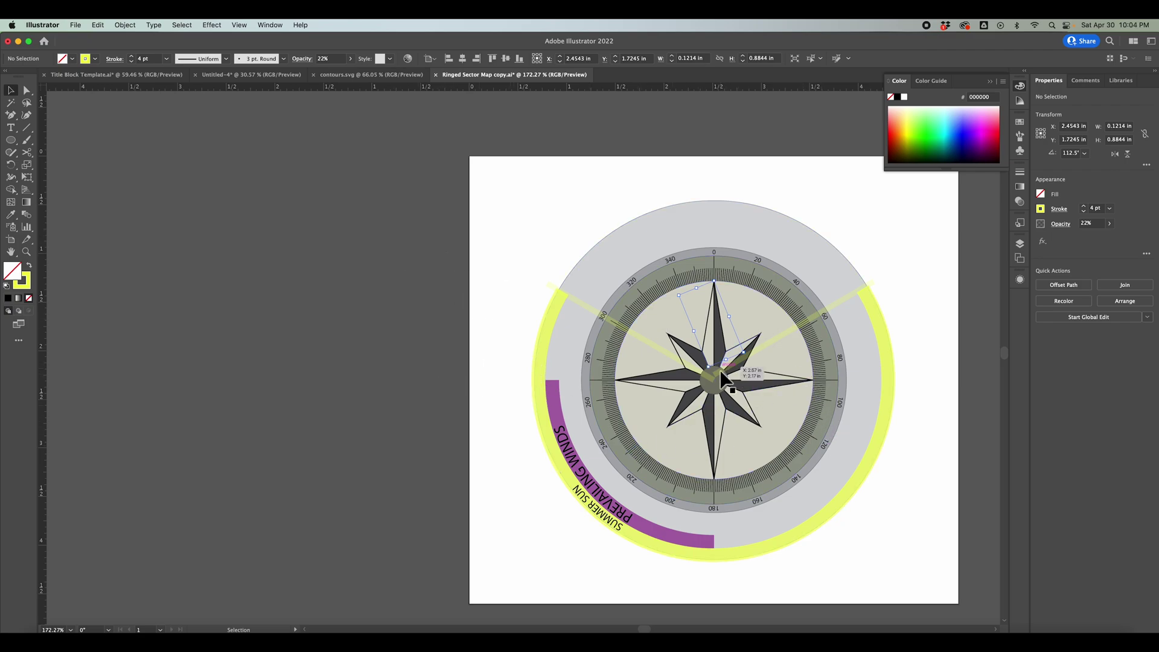
# Step: Move the inner end of the copied yellow line onto the compass centre
pyautogui.press('a')
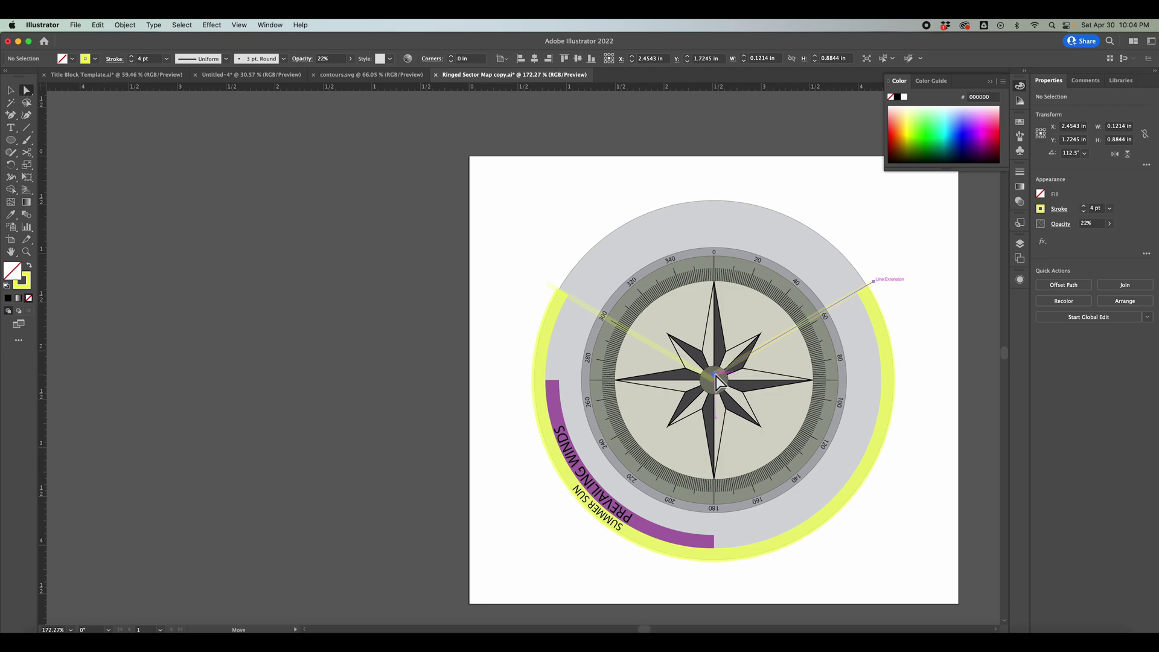
pyautogui.moveTo(716, 375); pyautogui.dragTo(717, 385)
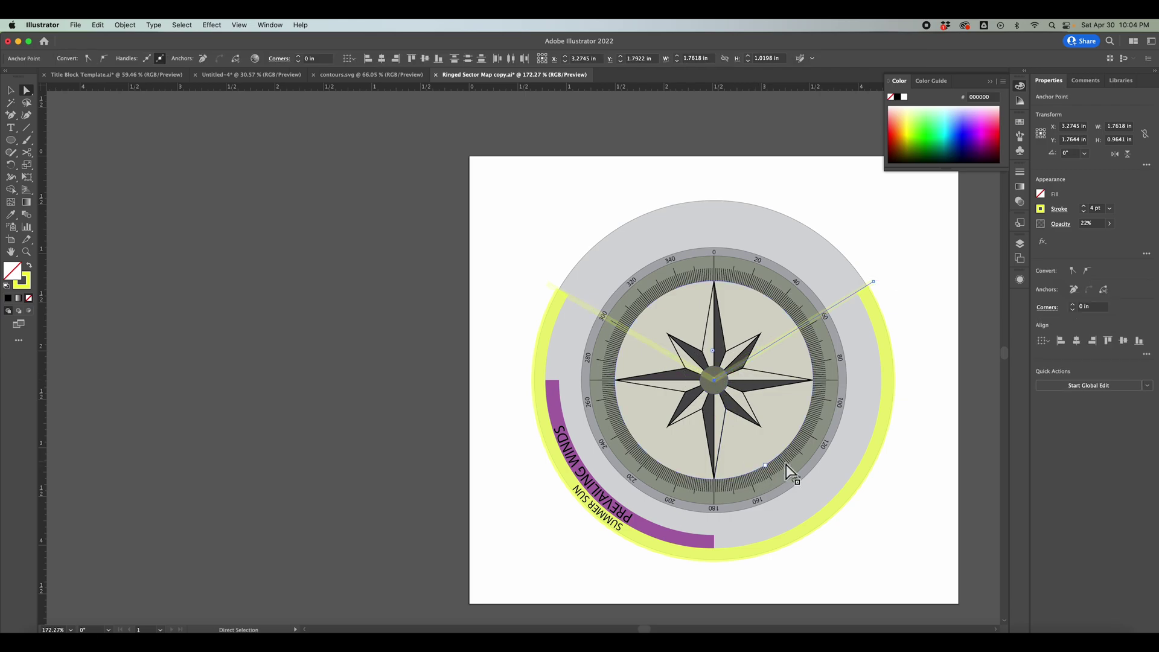
pyautogui.click(913, 478)
pyautogui.press('v')
# Step: Sample the beige fill of the compass's inner disc and draw a circle about 3.14 in wide over the compass
pyautogui.hscroll(3, 678, 297)
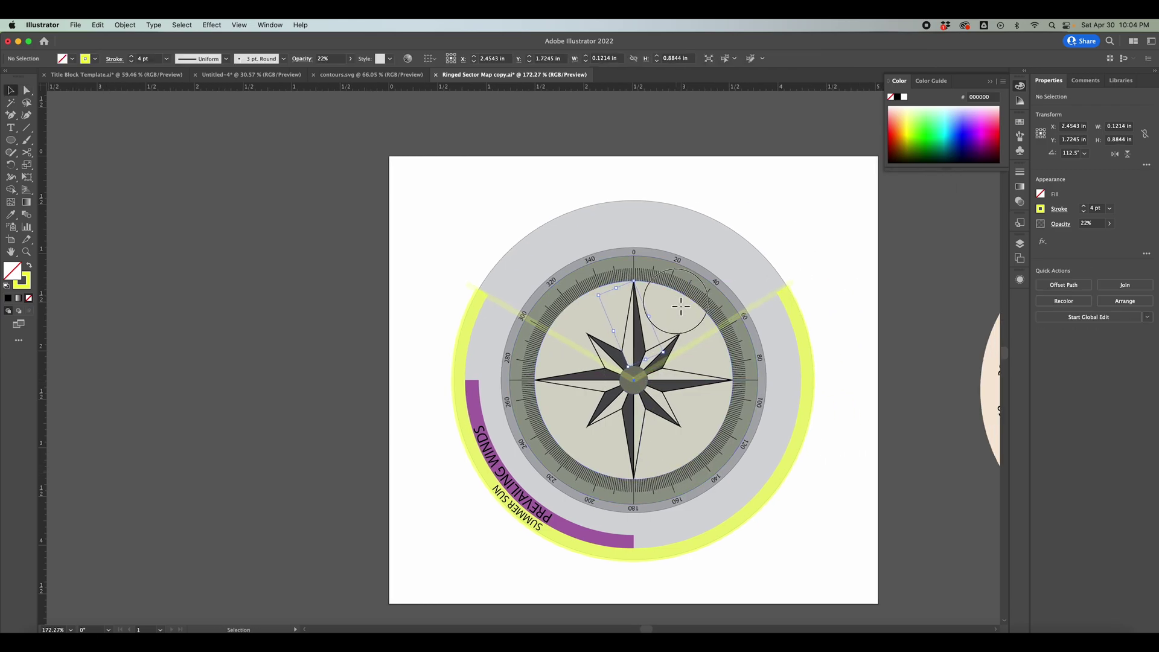
pyautogui.click(681, 306)
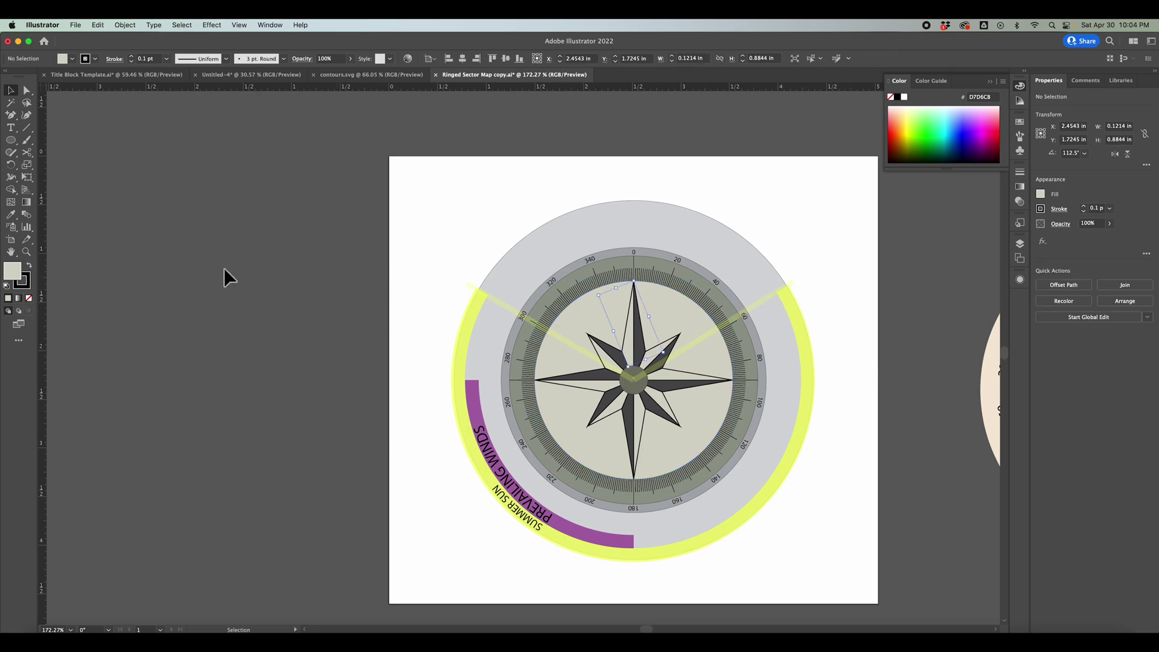
pyautogui.click(11, 140)
pyautogui.moveTo(538, 248); pyautogui.dragTo(843, 555)
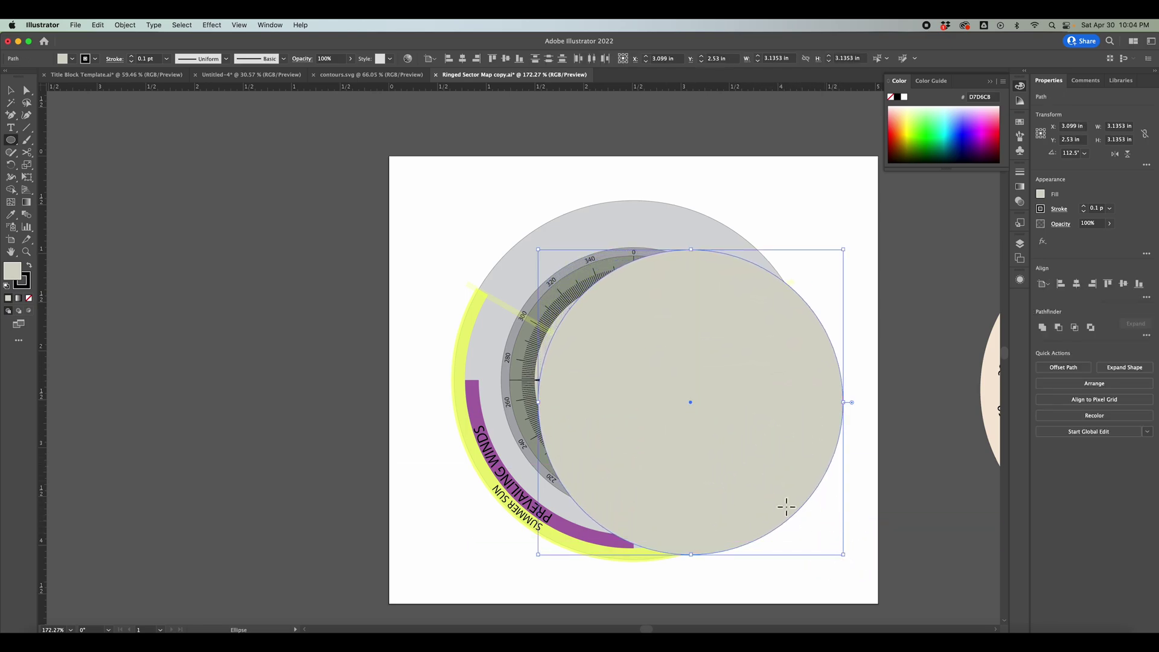
# Step: Position the beige circle roughly concentric with the compass, inside the yellow arc
pyautogui.press('v')
pyautogui.moveTo(693, 404)
pyautogui.mouseDown()
pyautogui.moveTo(631, 368)
pyautogui.moveTo(638, 377)
pyautogui.mouseUp()
pyautogui.click(462, 58)
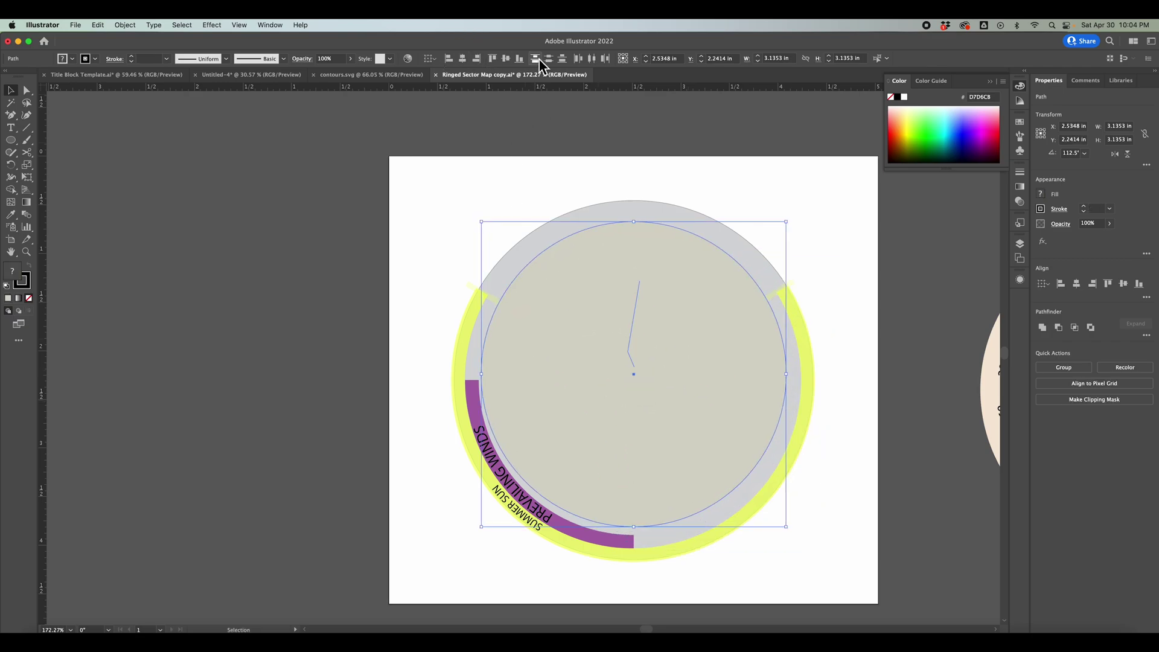
pyautogui.click(505, 58)
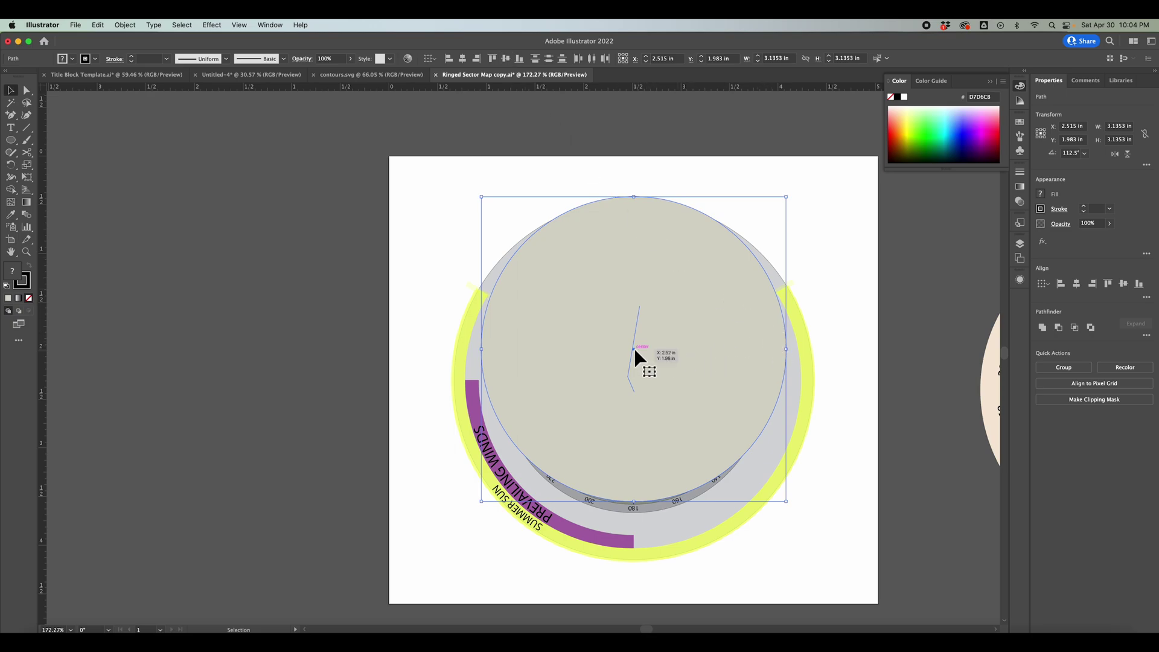
pyautogui.moveTo(634, 348); pyautogui.dragTo(640, 377)
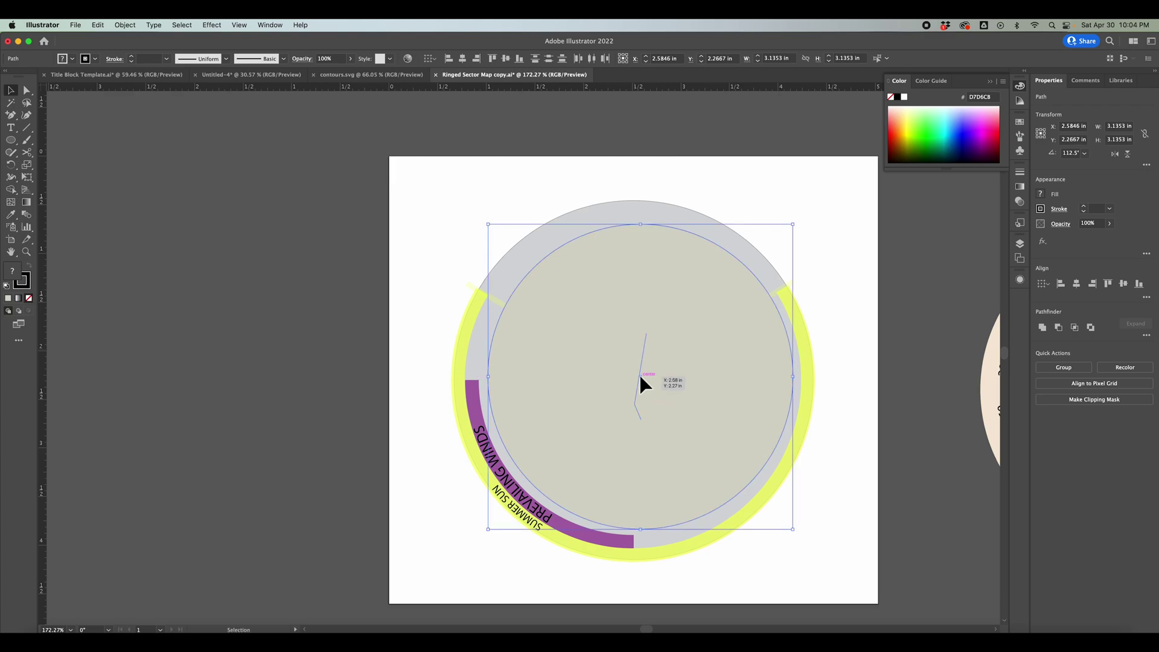
# Step: Add anchor points to the beige circle at its upper-left and upper-right edges
pyautogui.press('p')
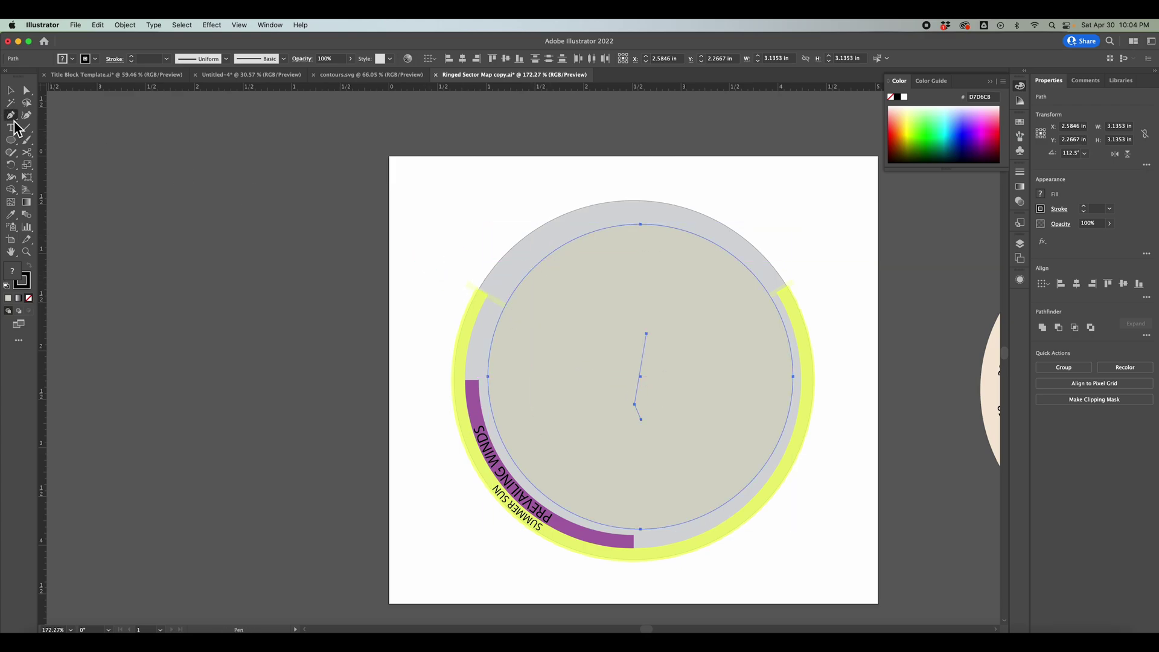
pyautogui.click(539, 263)
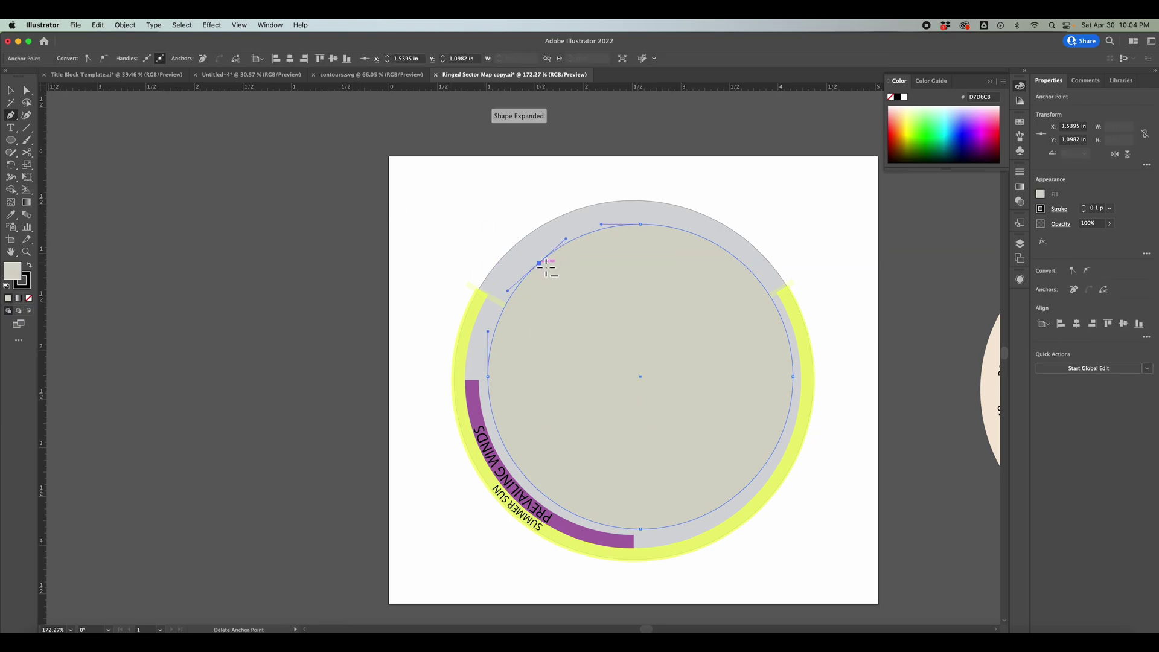
pyautogui.click(726, 250)
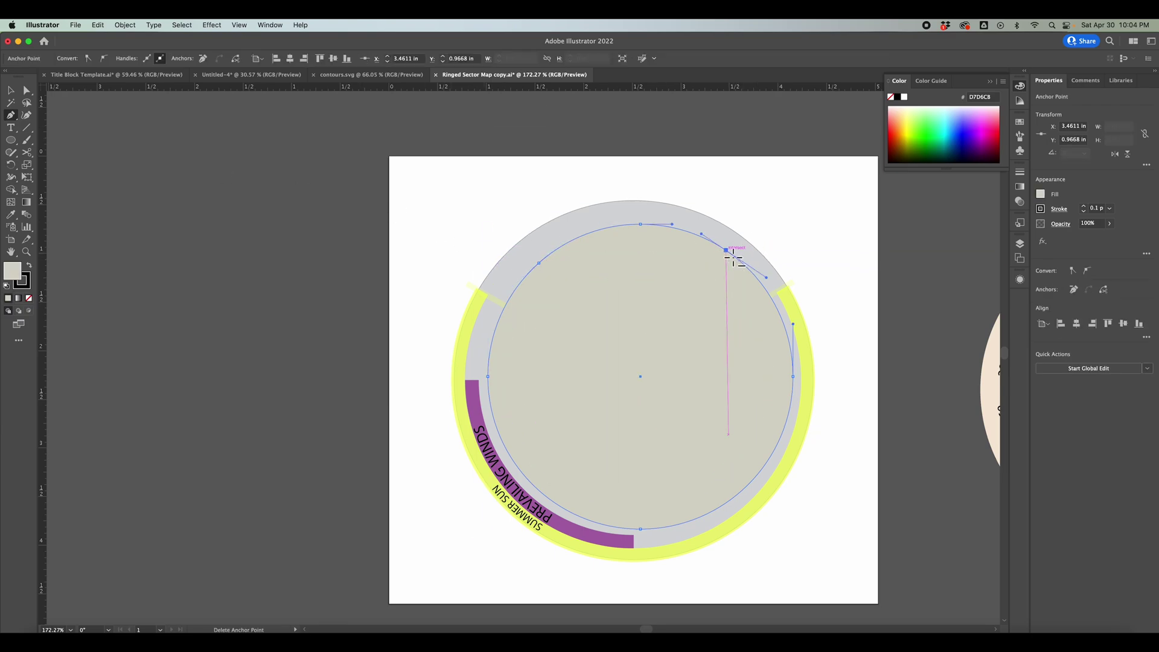
pyautogui.press('v')
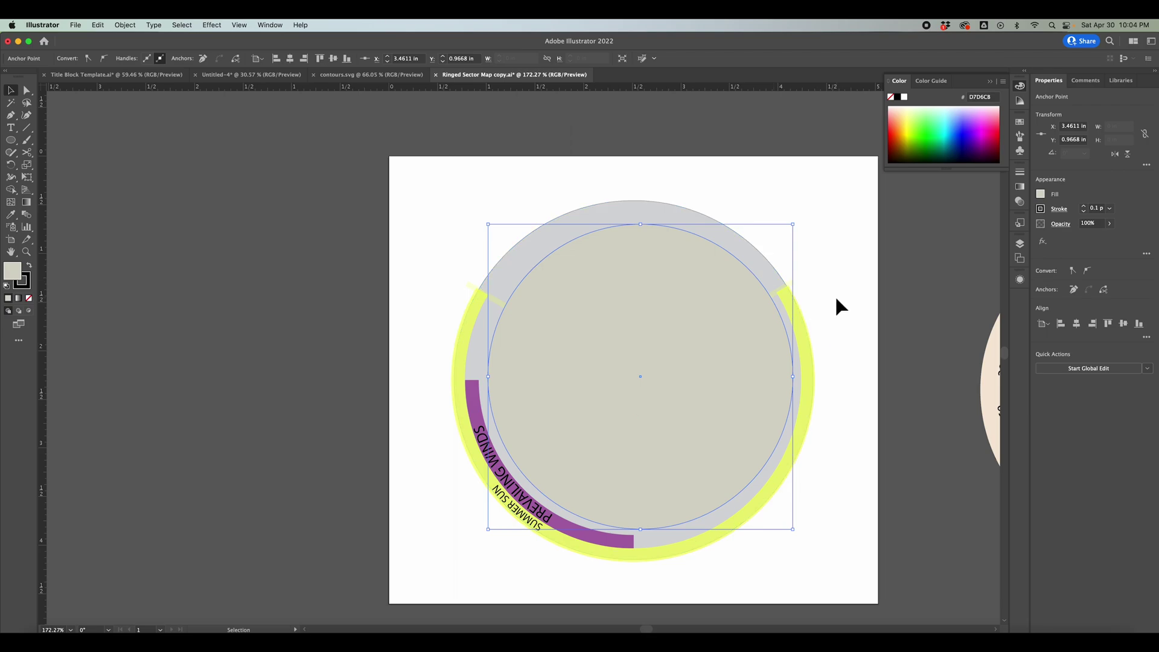
# Step: Delete the circle's right, bottom and left anchor points, leaving only the arc across its top
pyautogui.press('a')
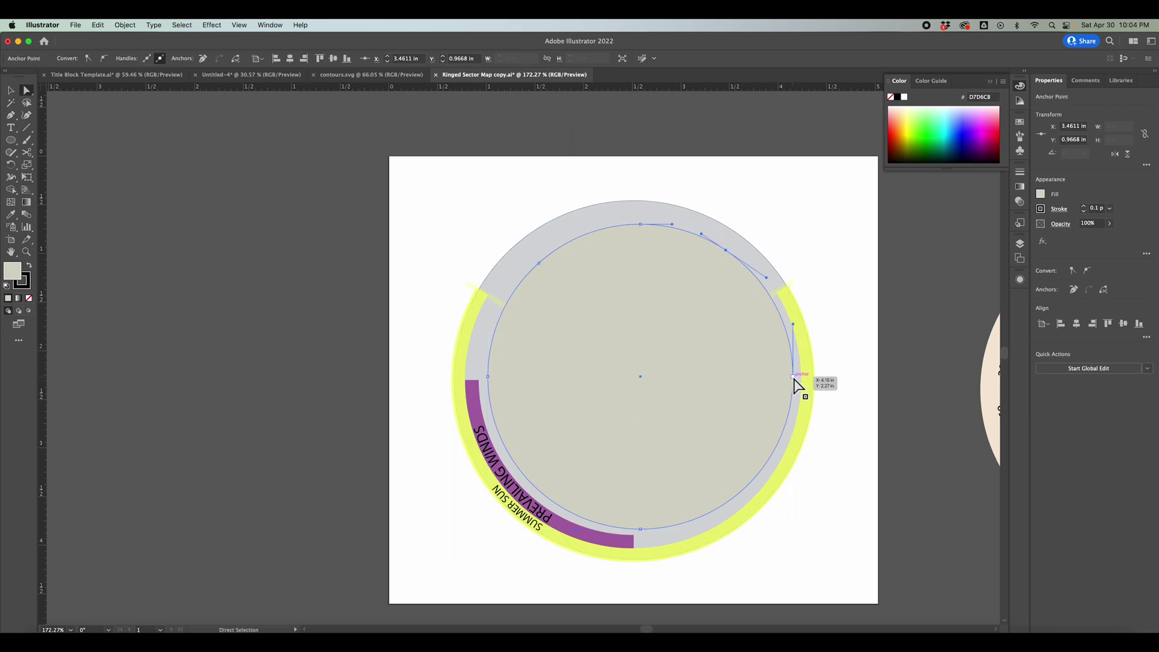
pyautogui.click(794, 377)
pyautogui.press('Delete')
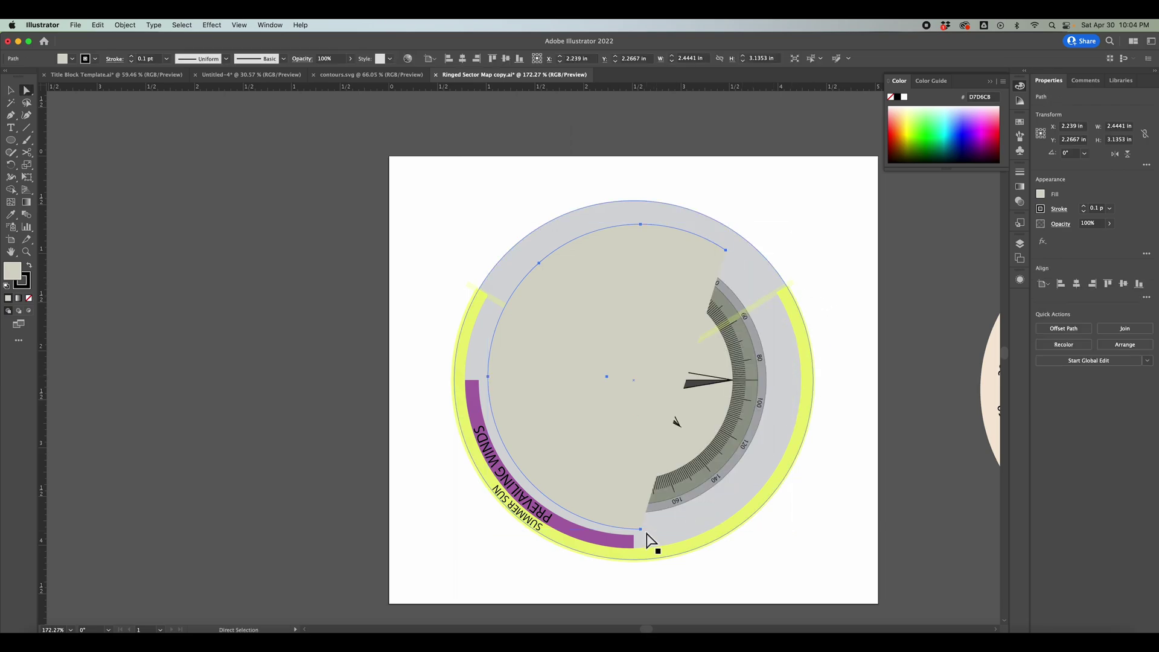
pyautogui.click(641, 529)
pyautogui.press('Delete')
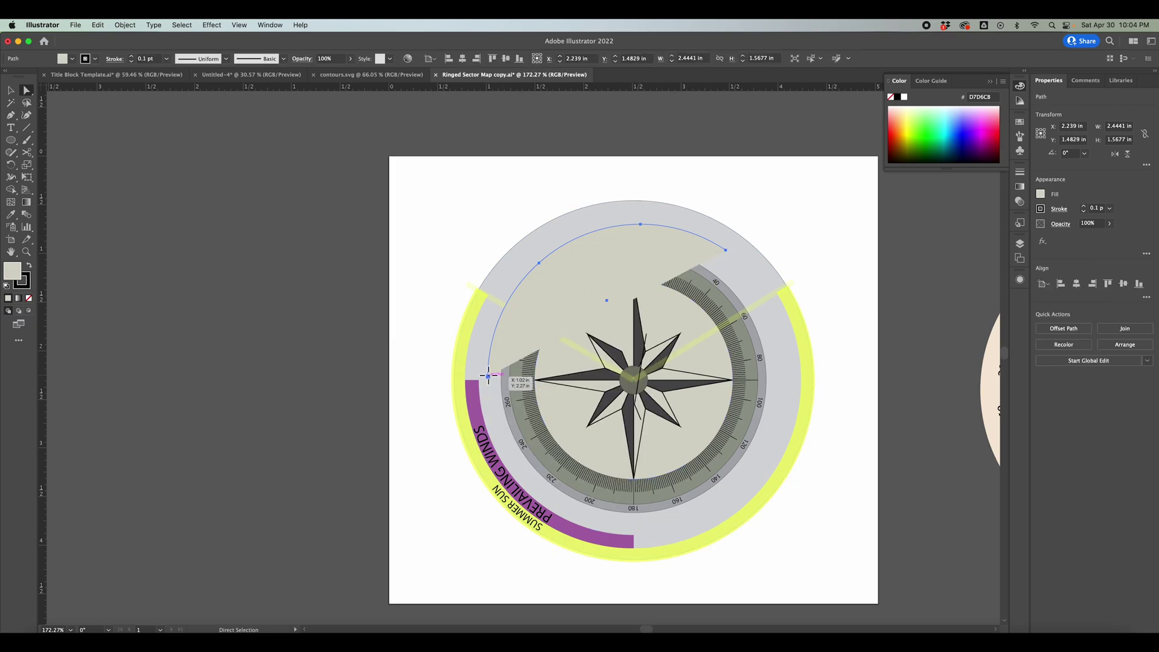
pyautogui.click(488, 375)
pyautogui.press('Delete')
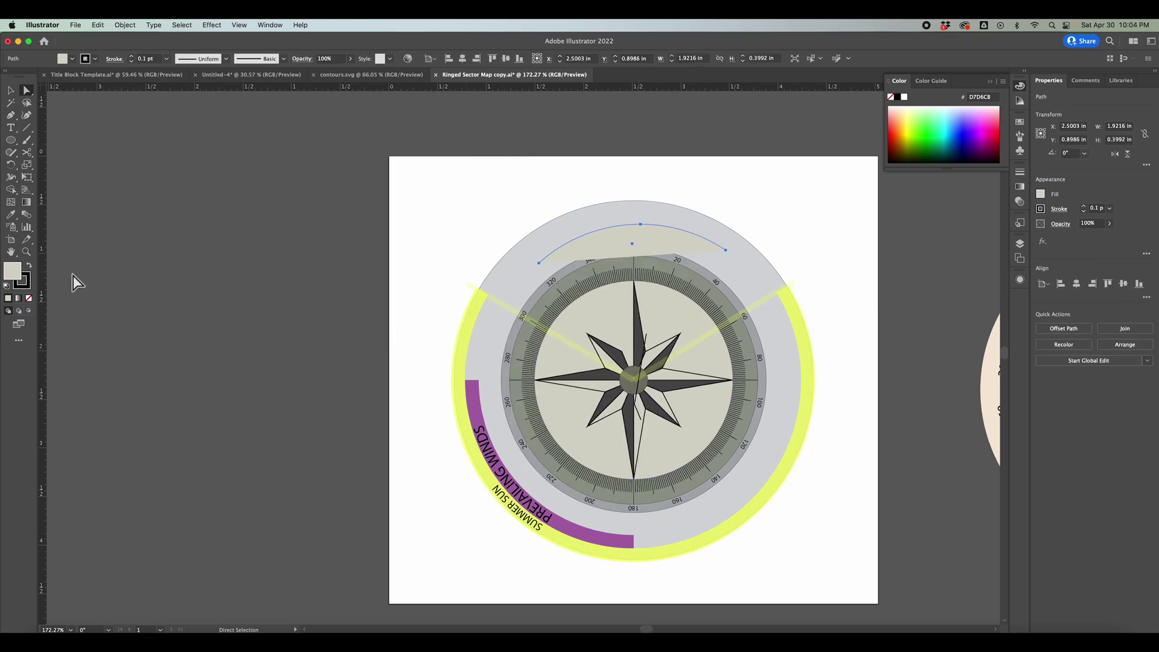
# Step: Give the top arc no fill and a 6 pt dark green stroke
pyautogui.click(31, 269)
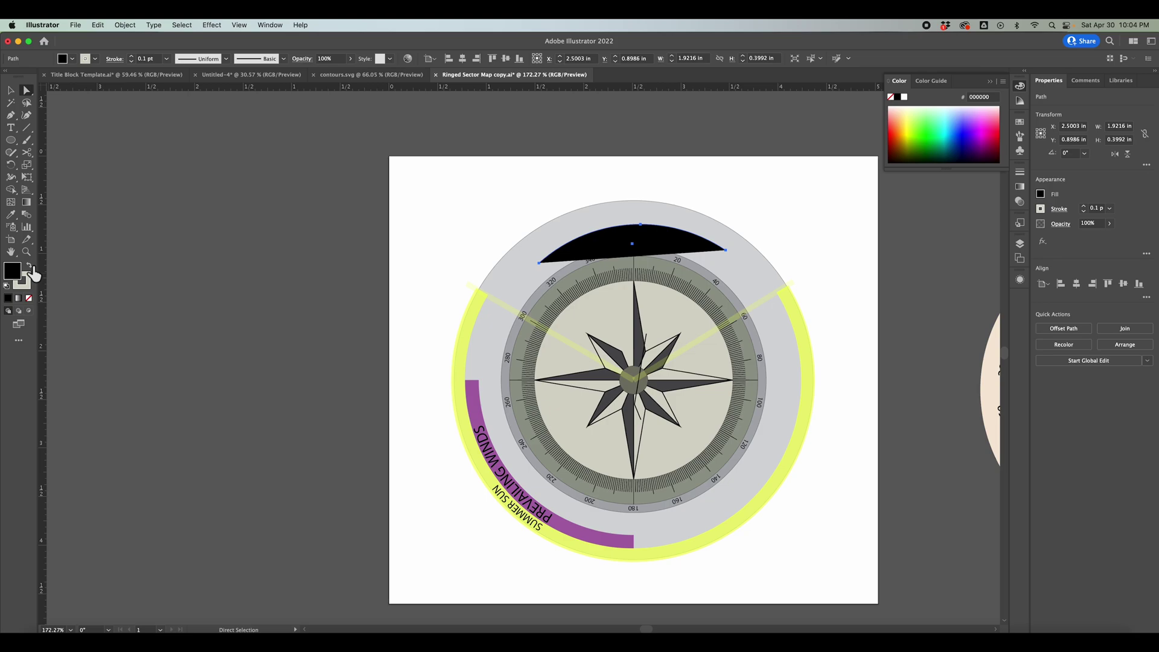
pyautogui.click(31, 269)
pyautogui.click(29, 298)
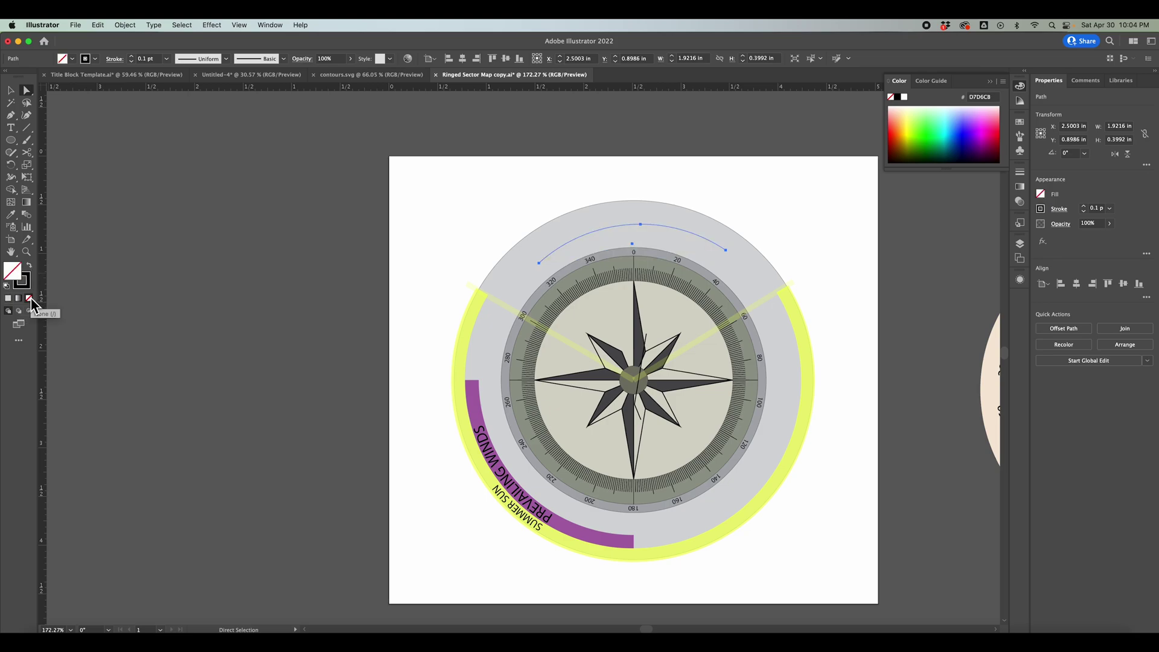
pyautogui.press('v')
pyautogui.click(935, 139)
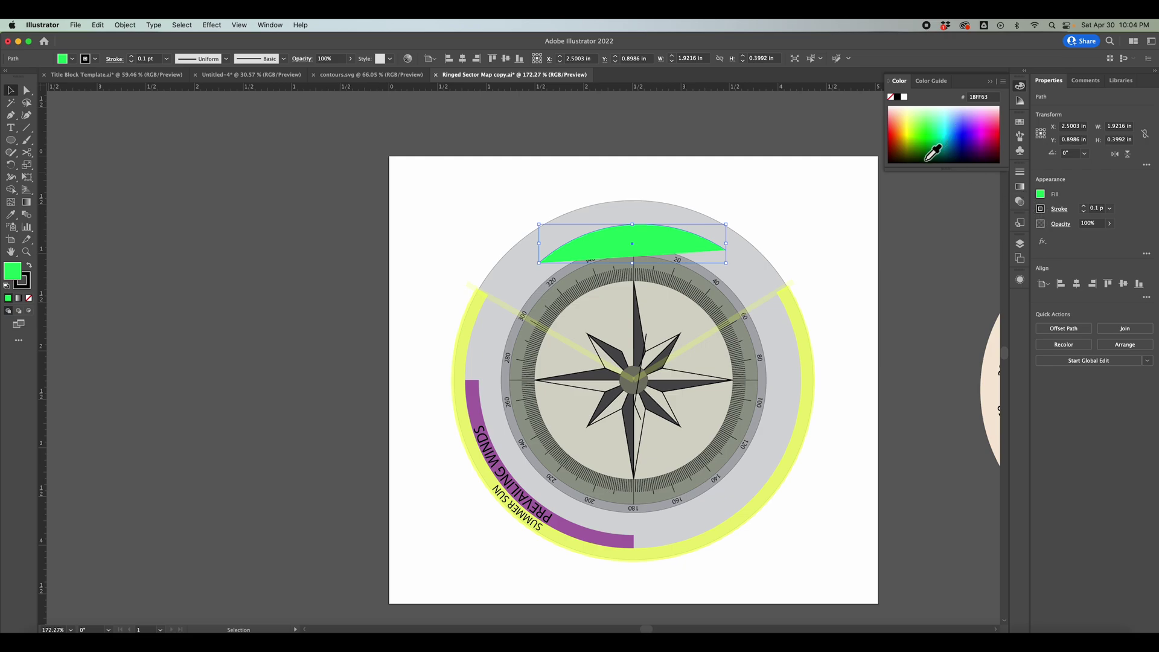
pyautogui.click(926, 160)
pyautogui.click(29, 266)
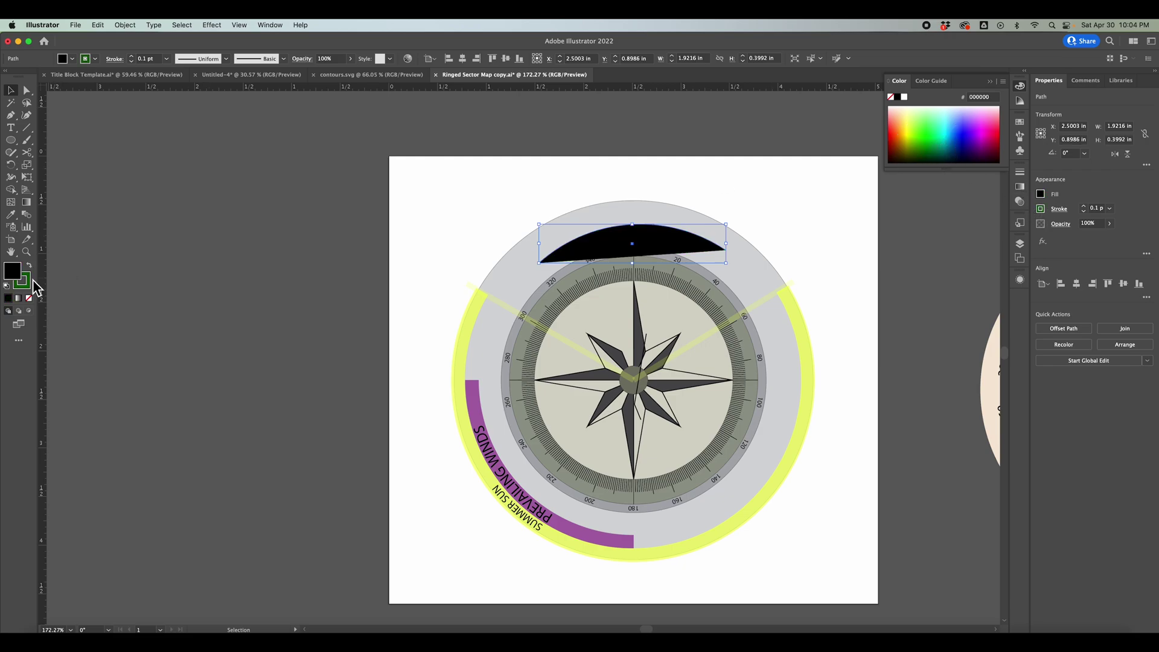
pyautogui.click(29, 298)
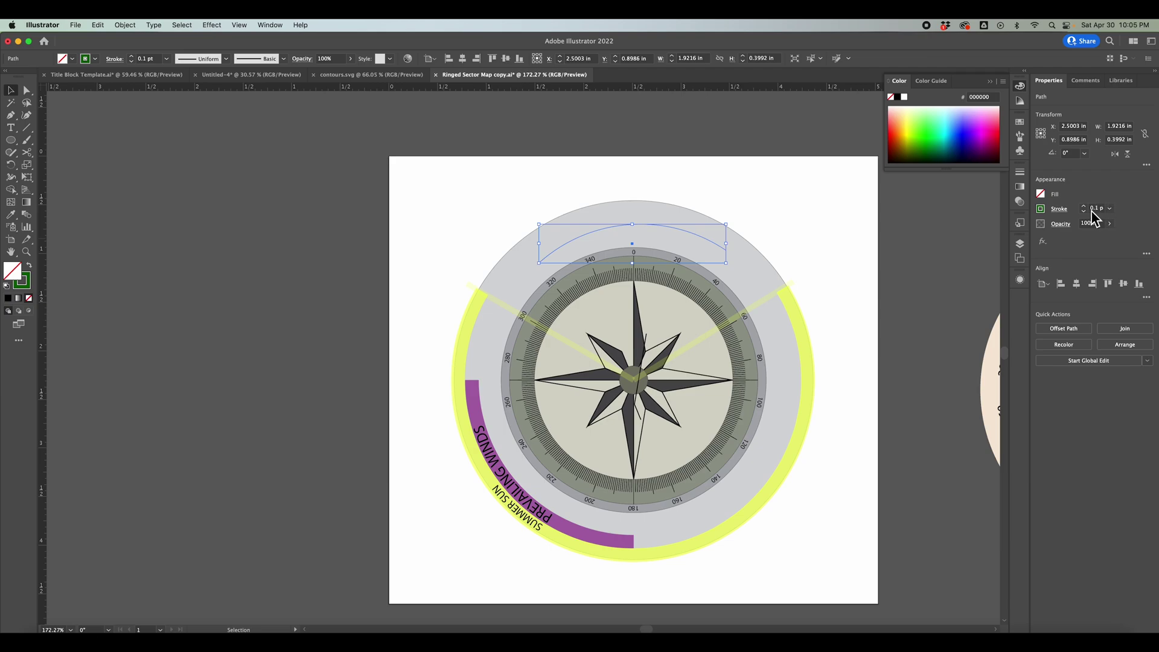
pyautogui.scroll(8, 1088, 208)
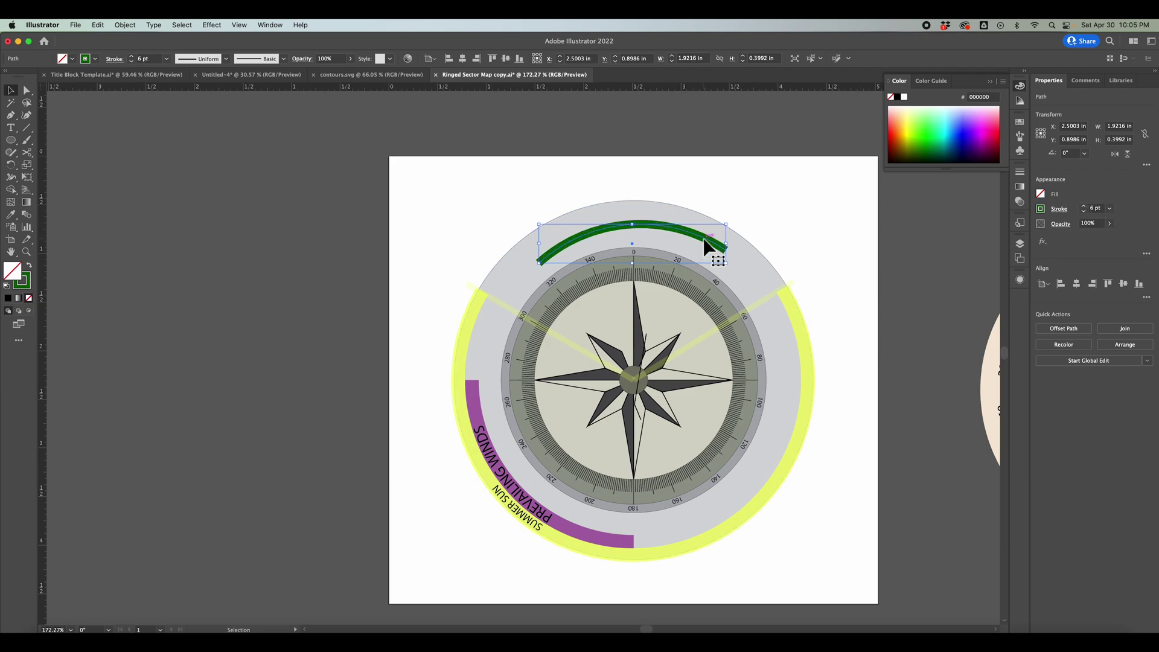
# Step: Move the green arc closer to the degree ring and turn a copy above the compass into path text reading ACCESS POINT
pyautogui.moveTo(693, 240); pyautogui.dragTo(675, 192)
pyautogui.press('t')
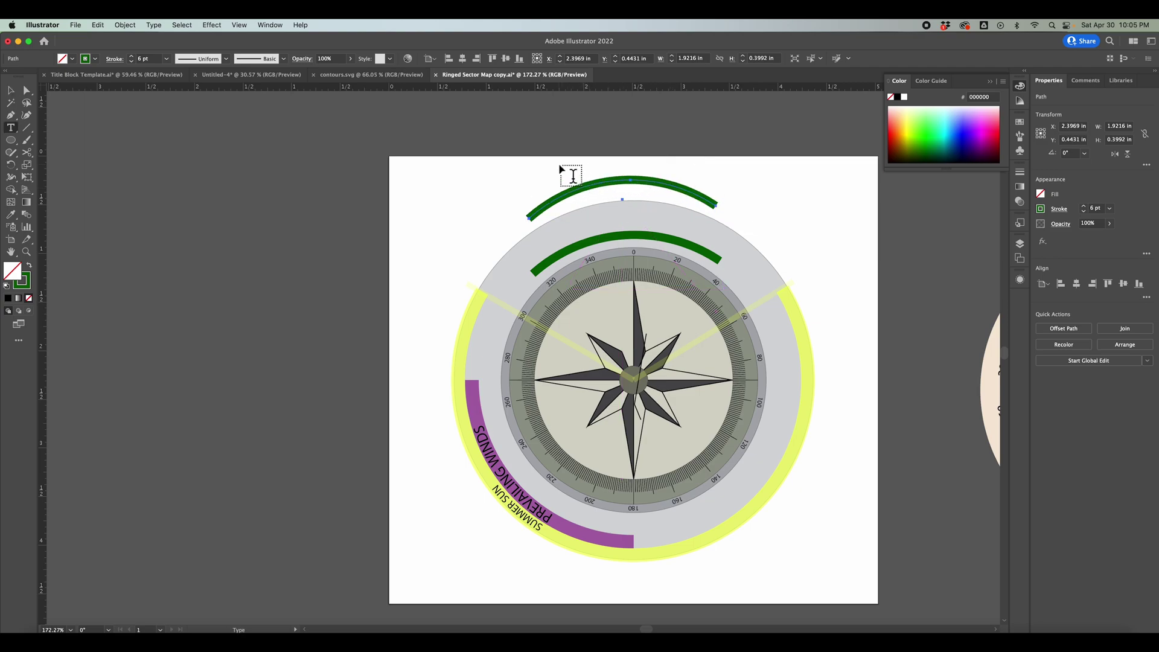
pyautogui.click(508, 178)
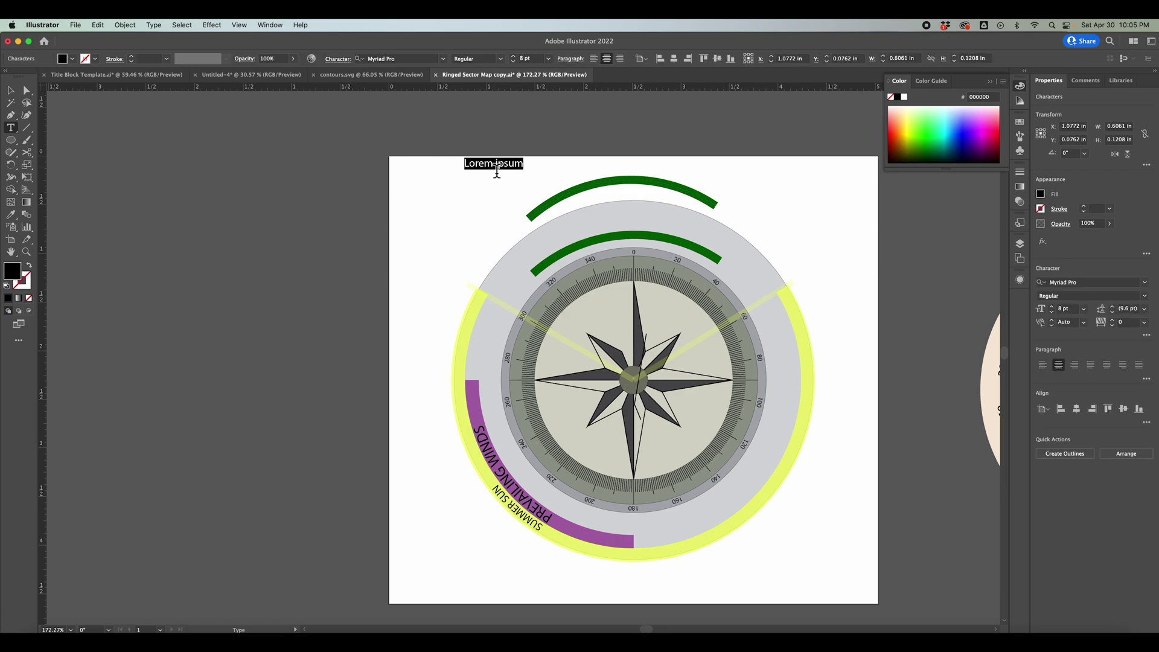
pyautogui.press('super+z')
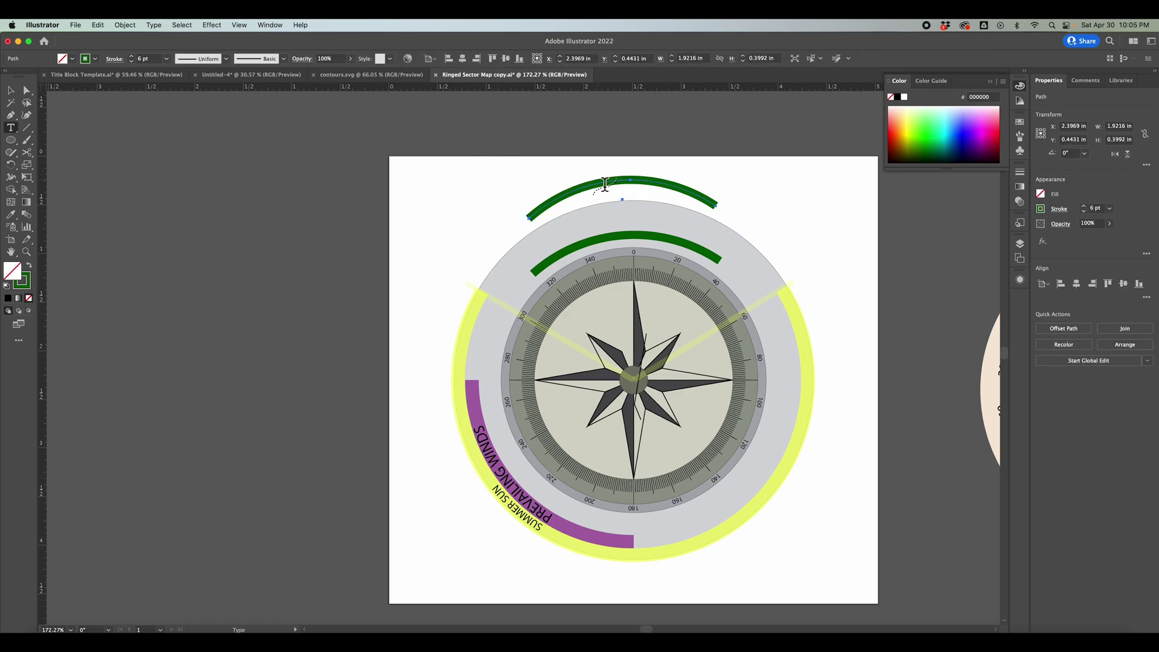
pyautogui.click(599, 179)
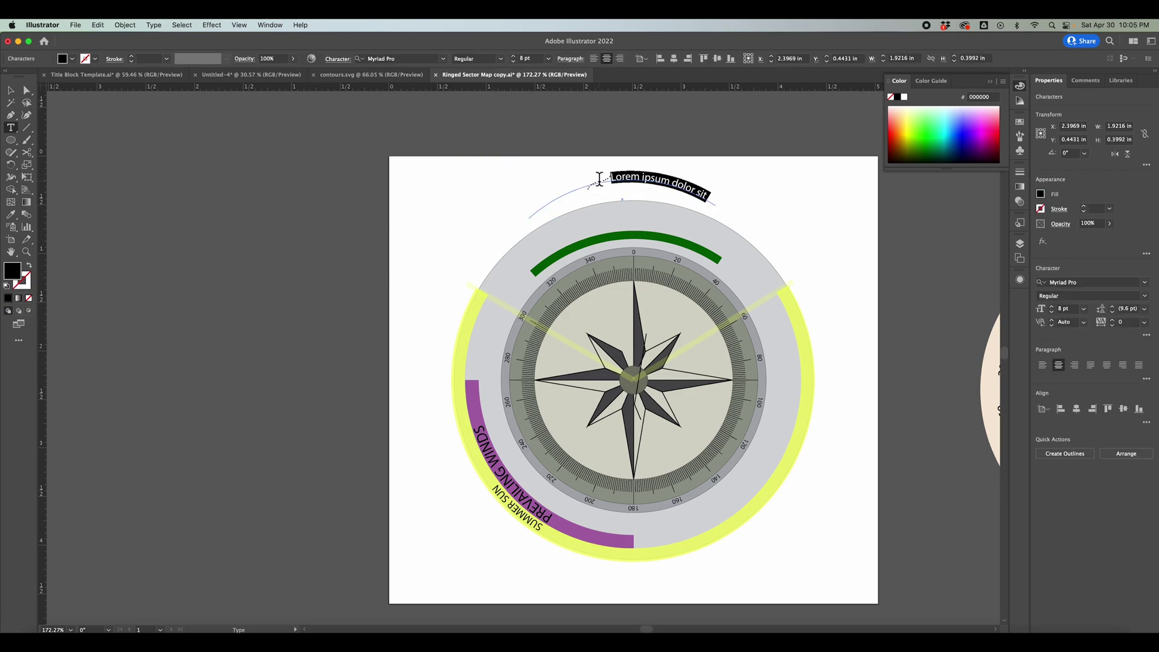
pyautogui.write('ACCESS')
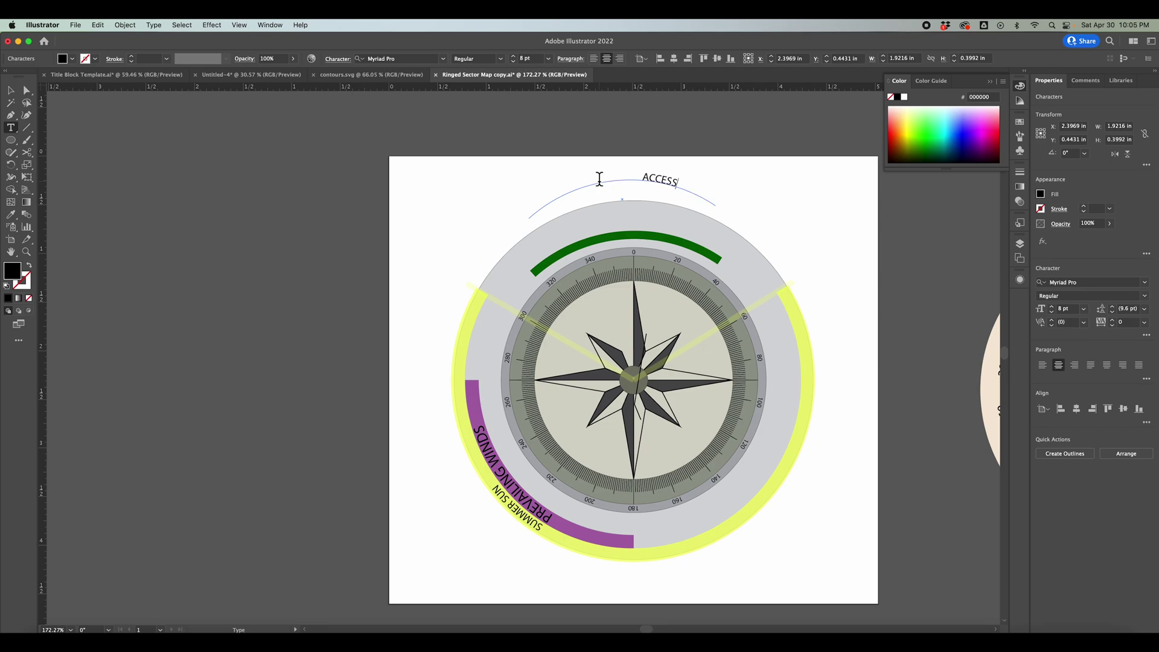
pyautogui.write(' POINT')
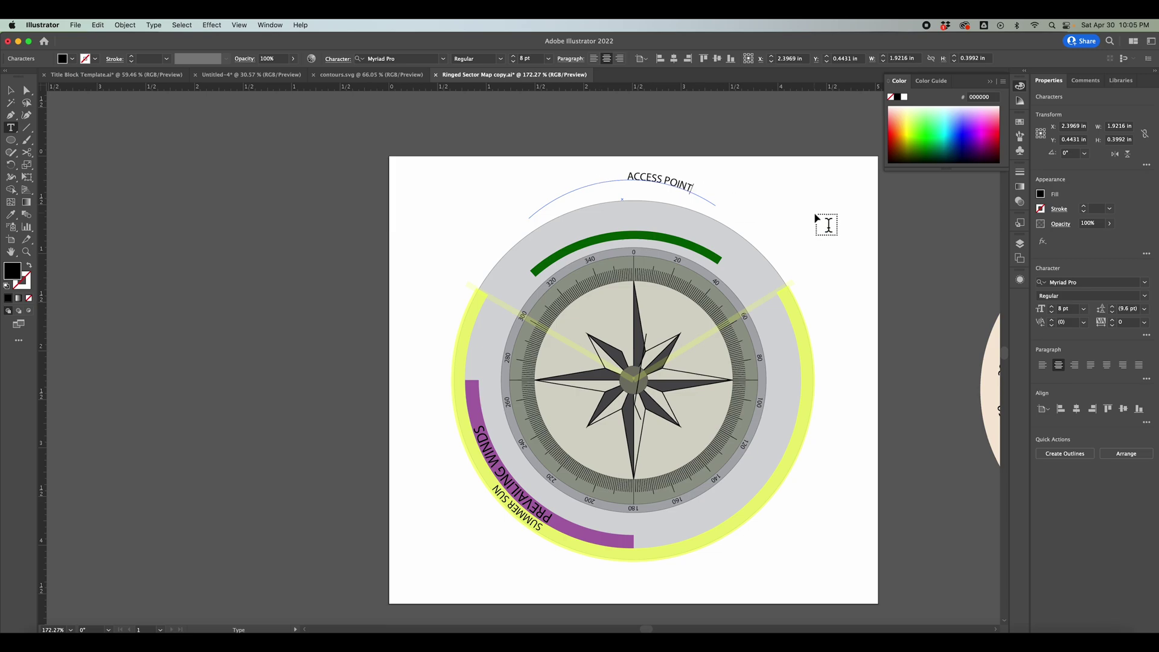
pyautogui.keyDown('super'); pyautogui.click(793, 208); pyautogui.keyUp('super')
pyautogui.press('v')
# Step: Lower the green arc's opacity and move the ACCESS POINT text onto the arc
pyautogui.click(704, 249)
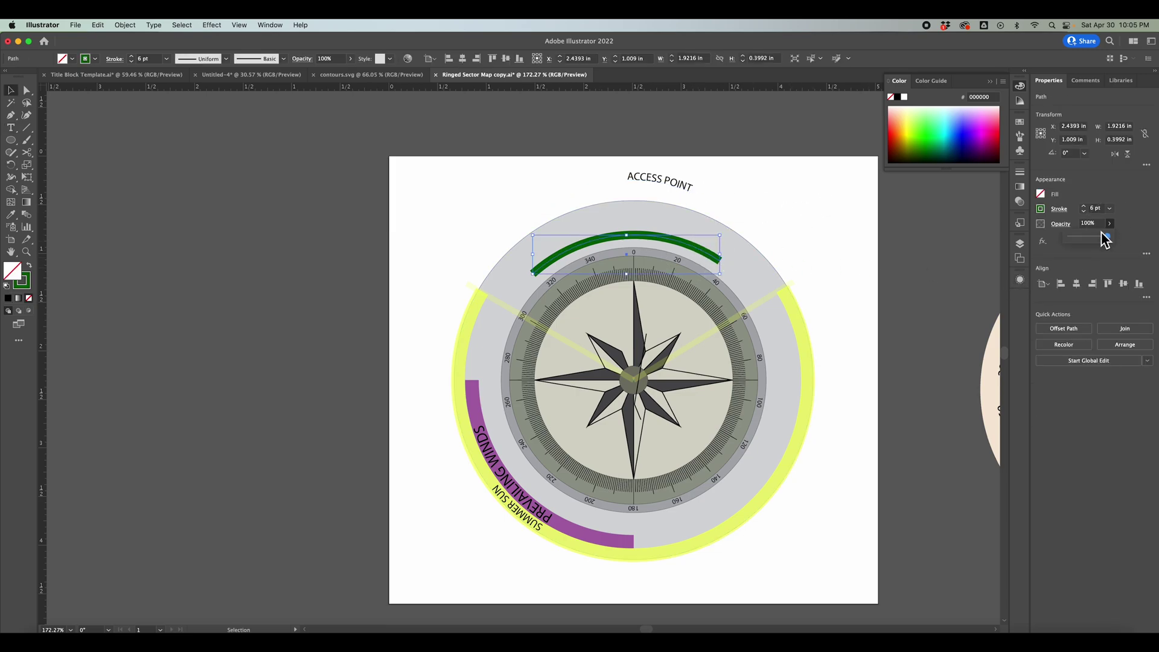
pyautogui.click(1091, 238)
pyautogui.moveTo(684, 186); pyautogui.dragTo(687, 247)
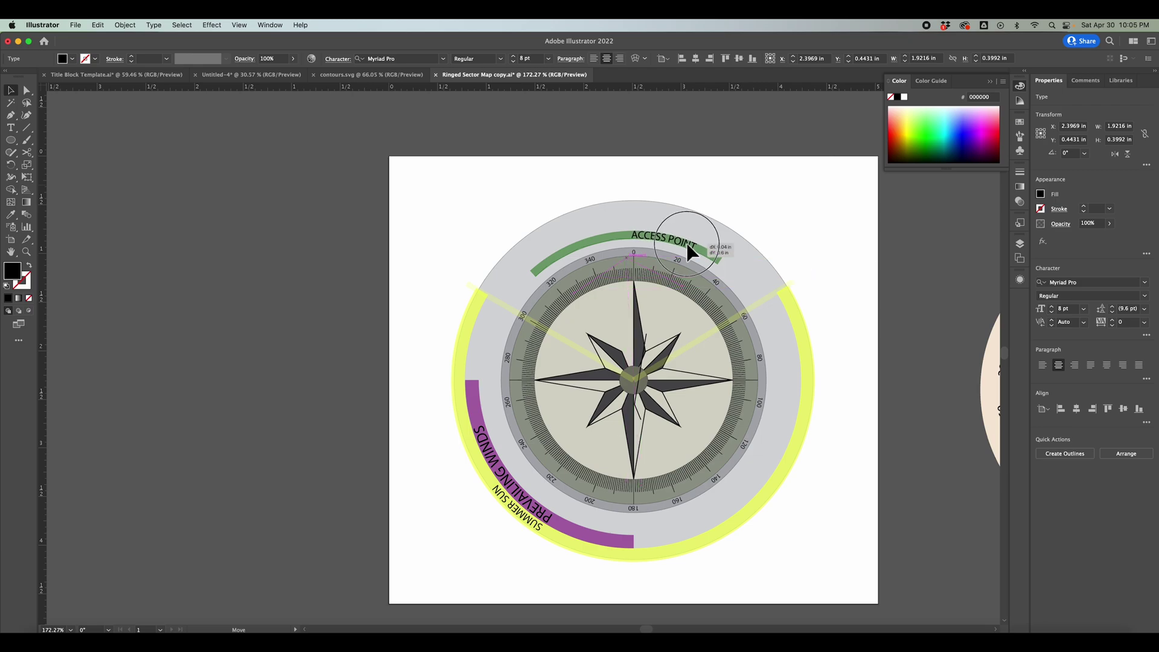
pyautogui.click(754, 132)
pyautogui.press('z')
pyautogui.moveTo(807, 311); pyautogui.dragTo(670, 336)
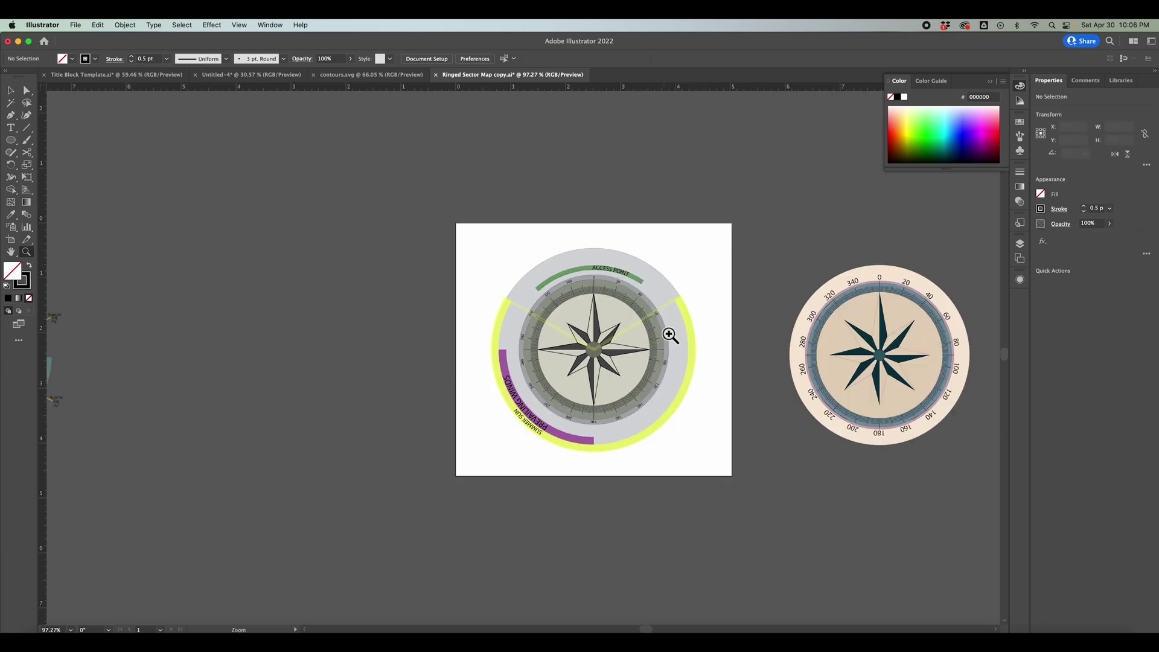
# Step: Examine the compass sector map with its labelled arcs alongside the beige and blue compass
pyautogui.hscroll(3, 670, 336)
pyautogui.press('v')
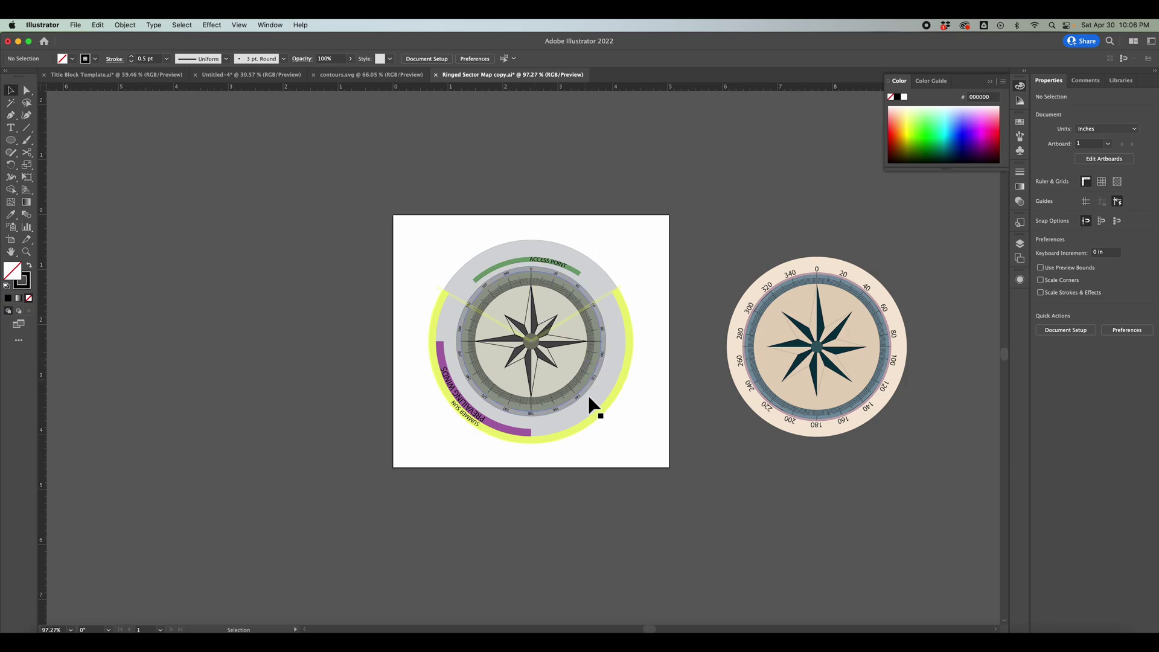
pyautogui.click(590, 399)
pyautogui.scroll(2, 759, 419)
pyautogui.hscroll(3, 758, 419)
pyautogui.click(763, 430)
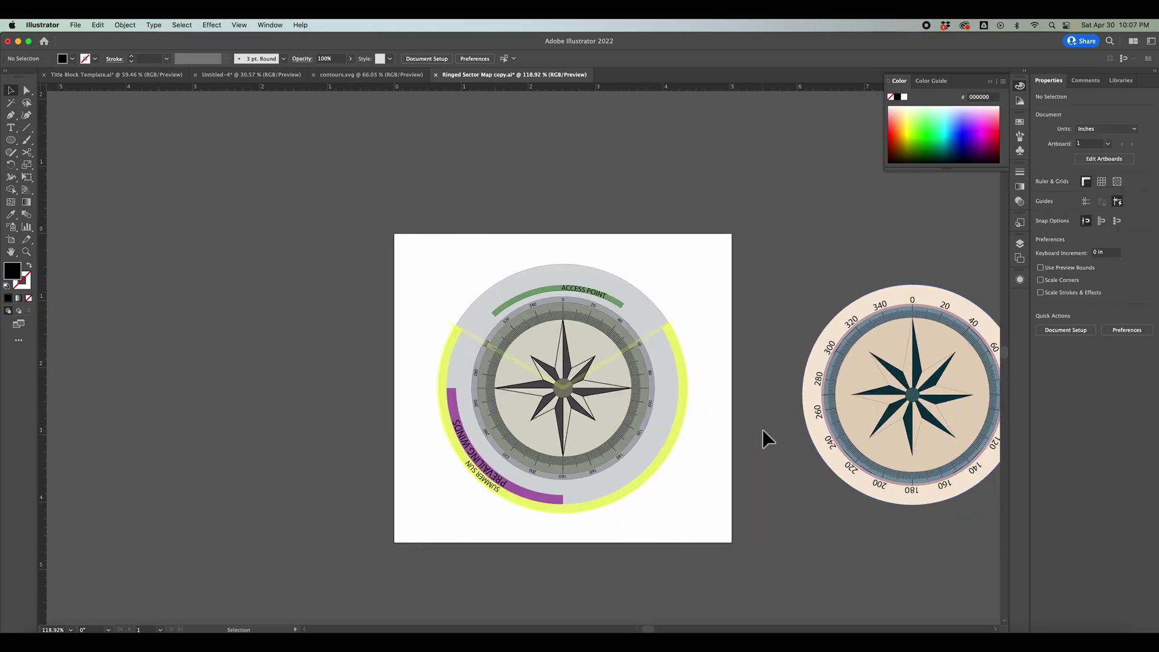
pyautogui.hscroll(3, 743, 426)
pyautogui.scroll(-1, 744, 426)
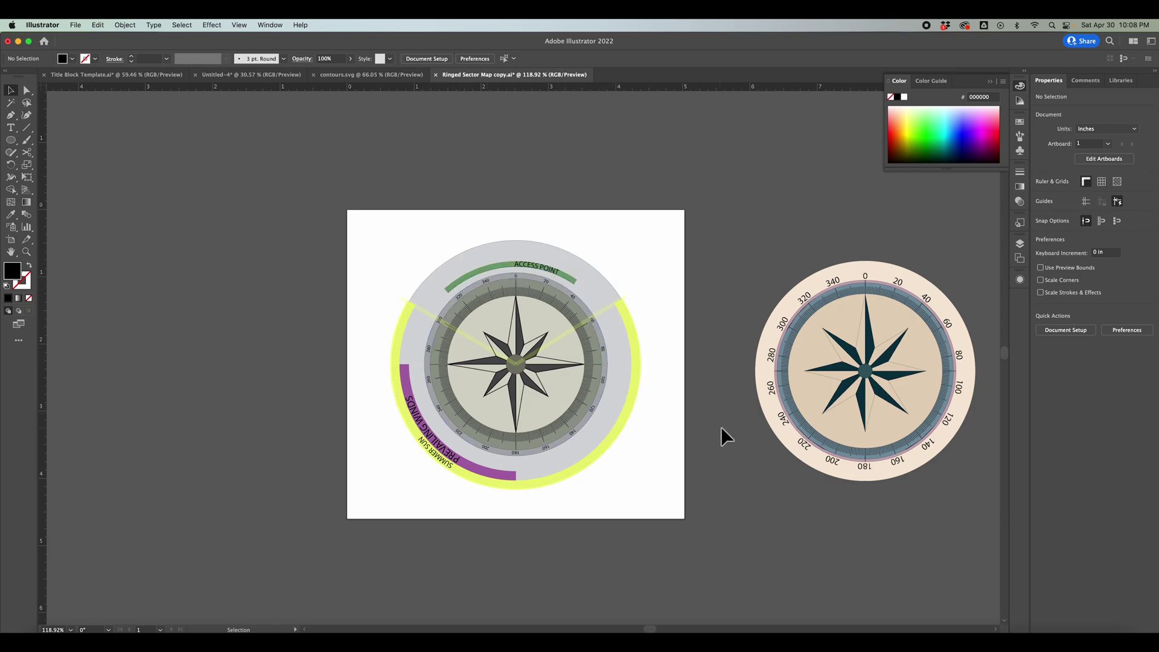
pyautogui.press('z')
pyautogui.moveTo(721, 426); pyautogui.dragTo(694, 442)
pyautogui.press('v')
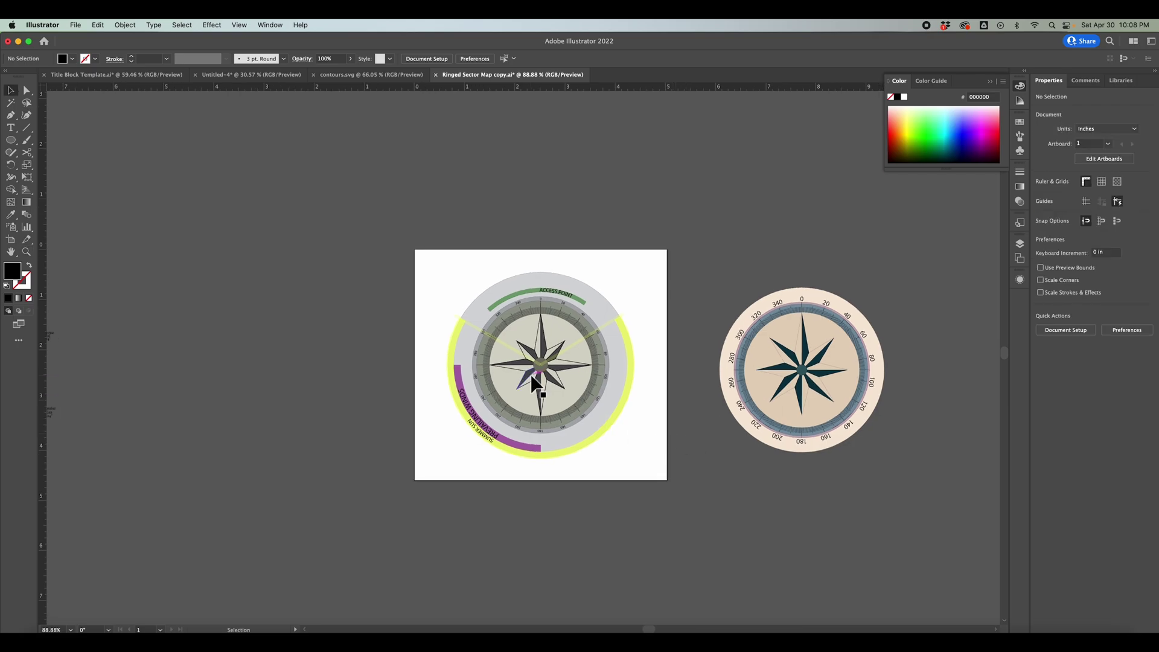
pyautogui.hscroll(1, 692, 368)
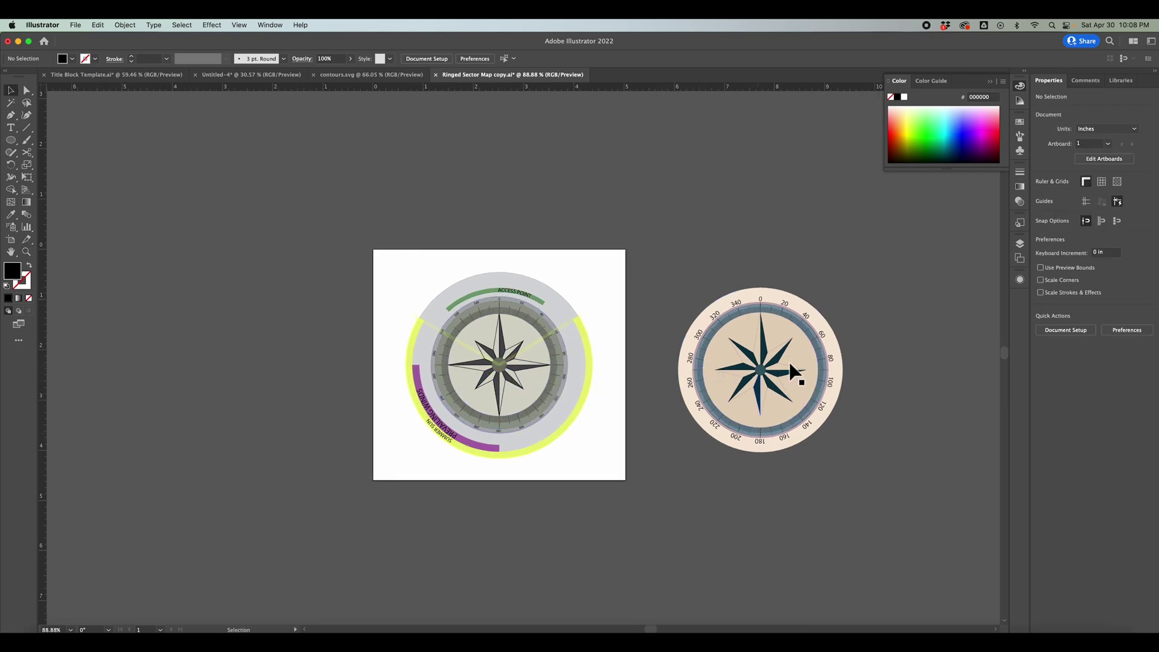
# Step: Move the southern hemisphere sun and wind sector diagram closer to the artboard with the compass map
pyautogui.hscroll(-5, 543, 386)
pyautogui.hscroll(-5, 540, 378)
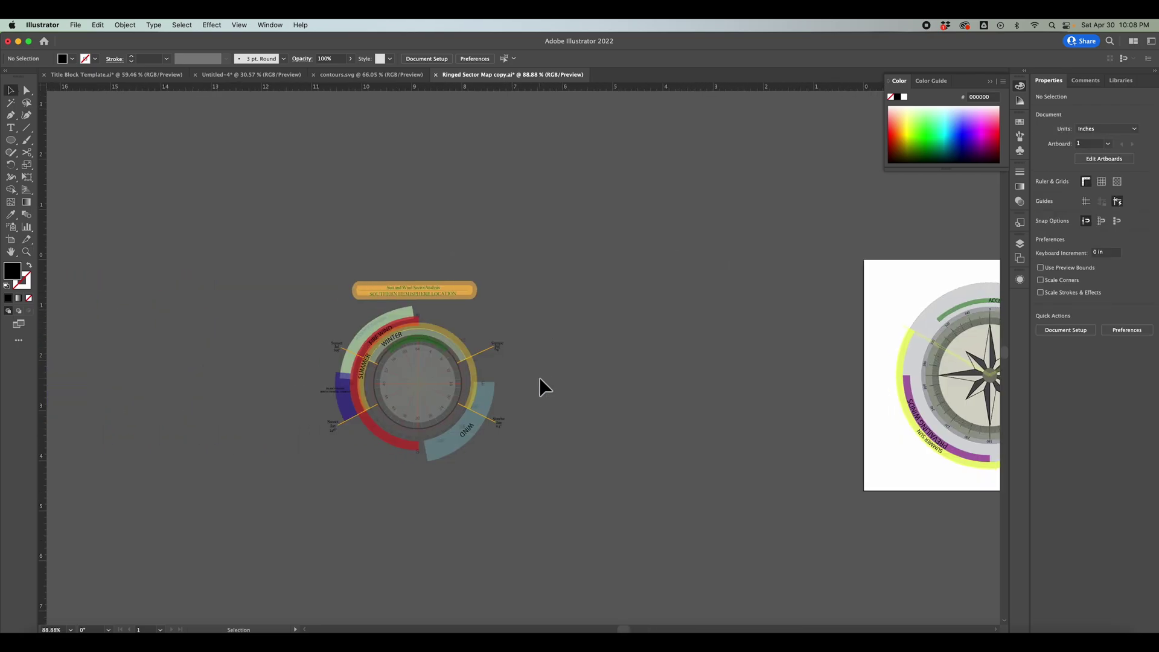
pyautogui.moveTo(489, 395); pyautogui.dragTo(795, 419)
pyautogui.hscroll(3, 795, 418)
pyautogui.hscroll(3, 794, 419)
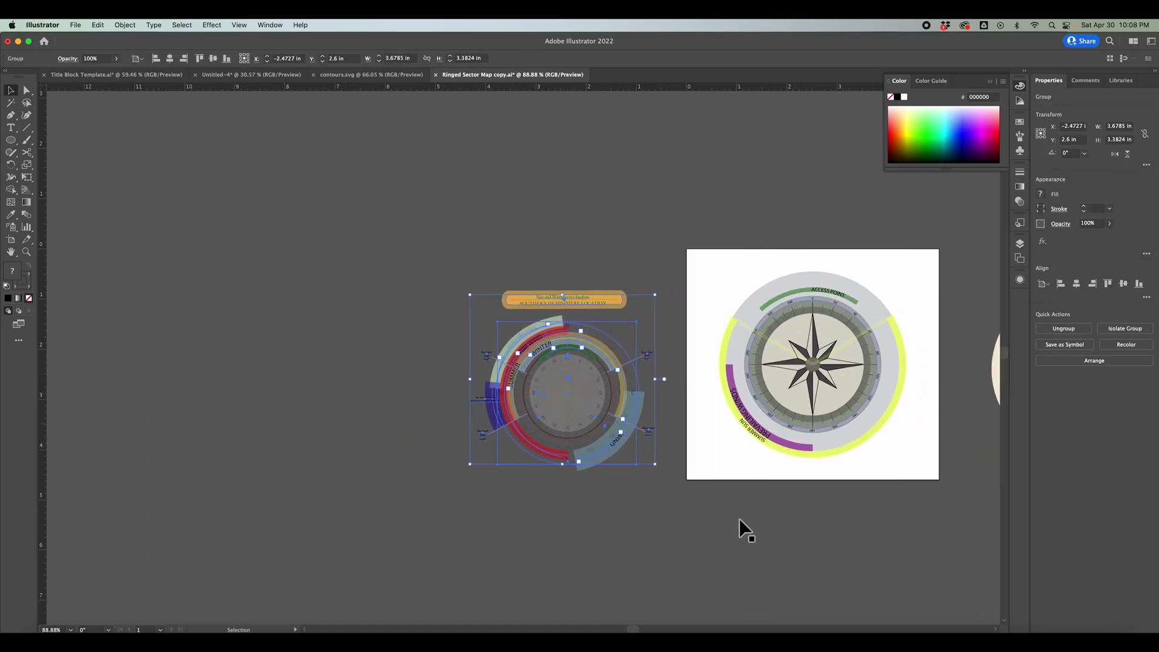
pyautogui.click(693, 518)
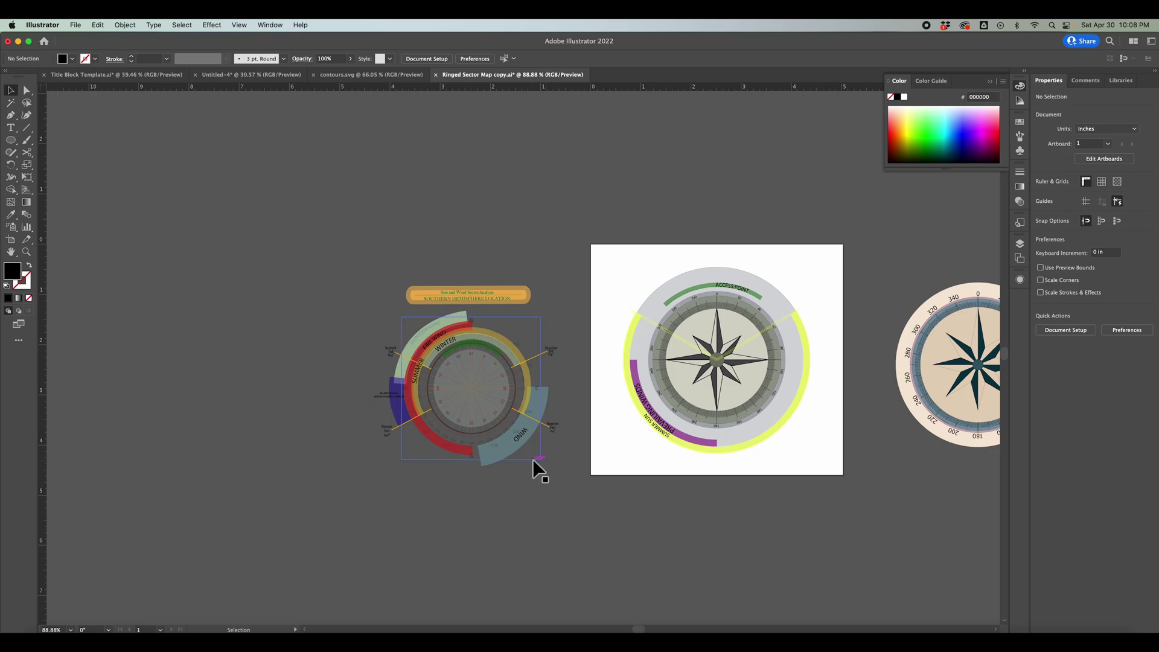
pyautogui.press('z')
pyautogui.moveTo(532, 446); pyautogui.dragTo(574, 405)
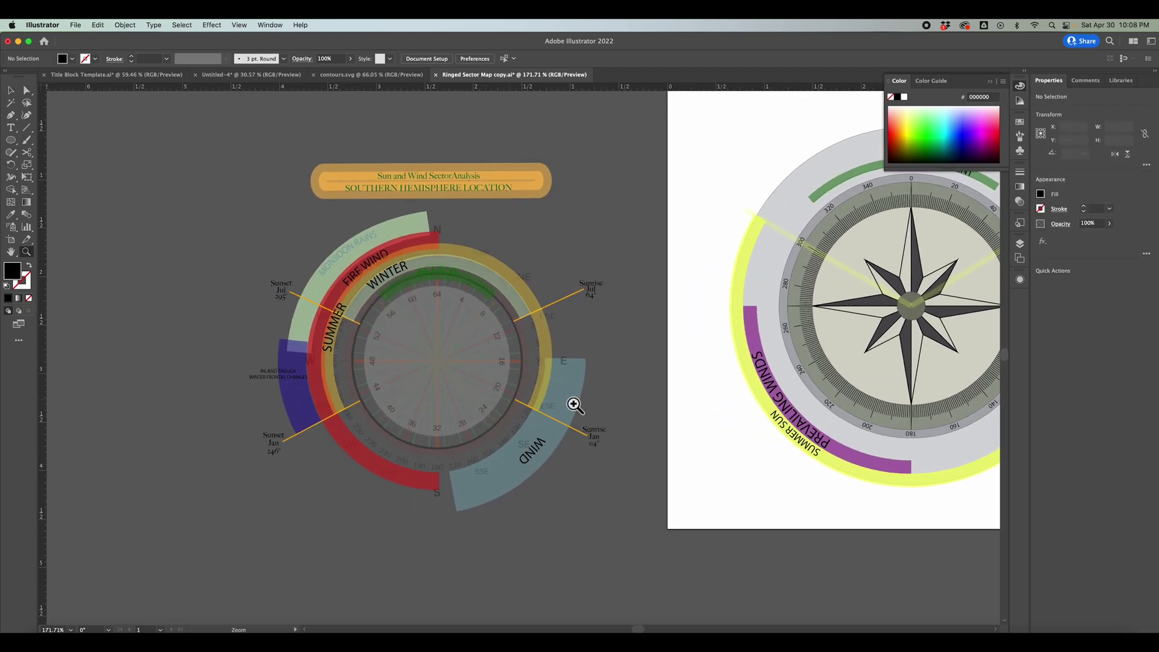
pyautogui.press('v')
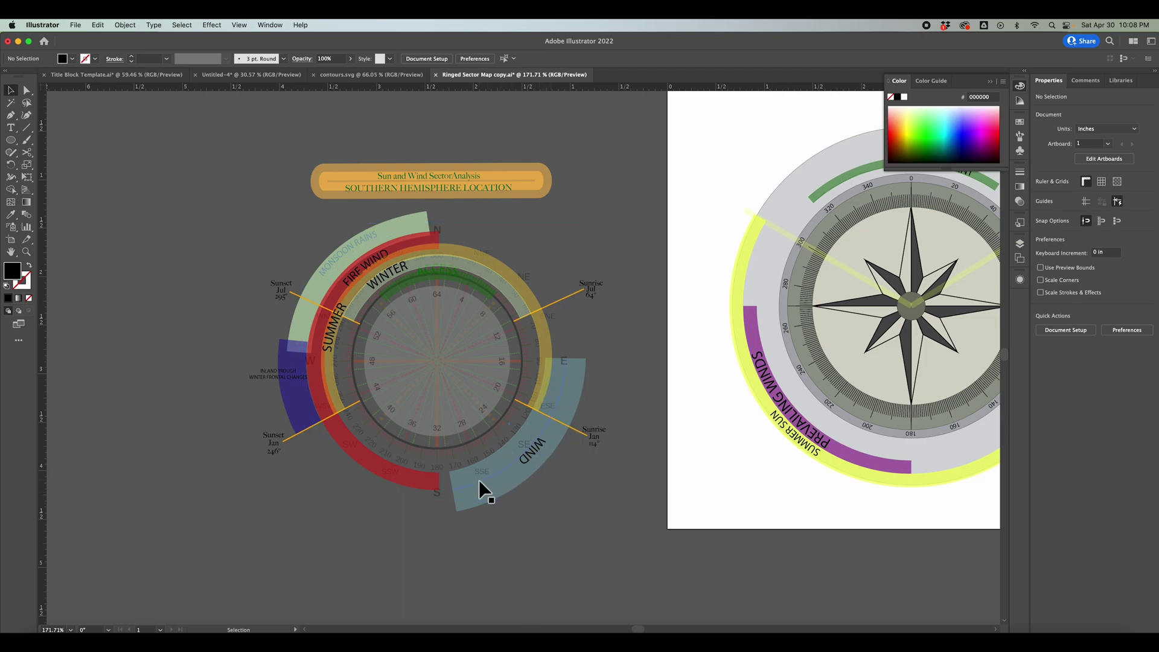
pyautogui.click(761, 403)
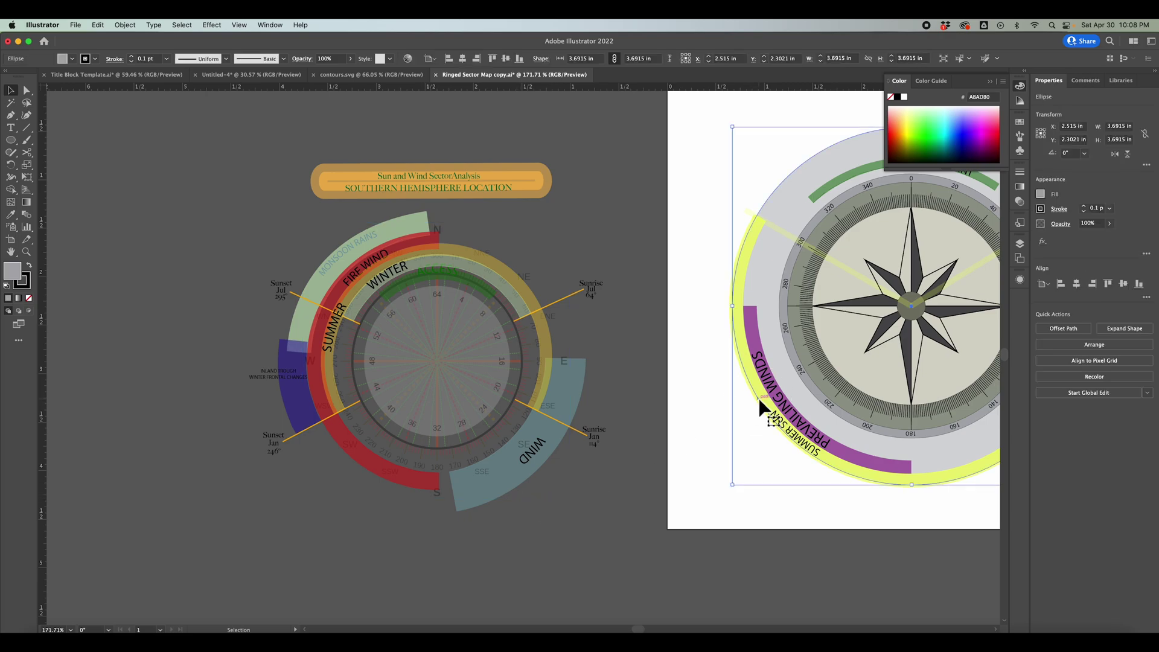
pyautogui.hscroll(10, 761, 402)
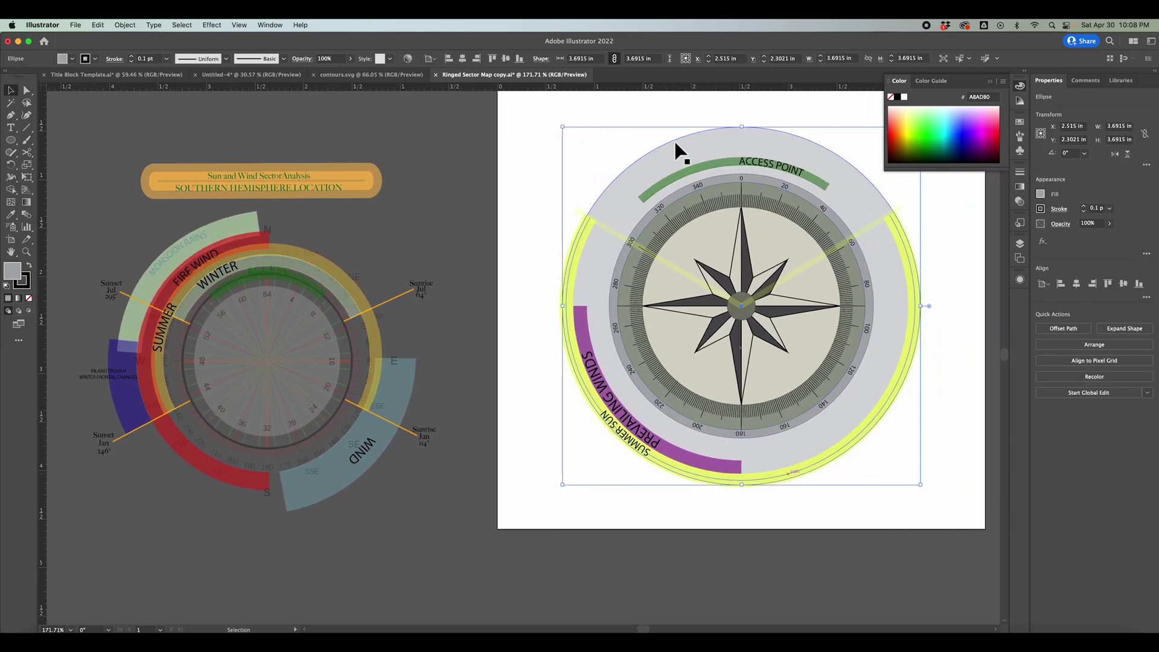
pyautogui.rightClick(574, 357)
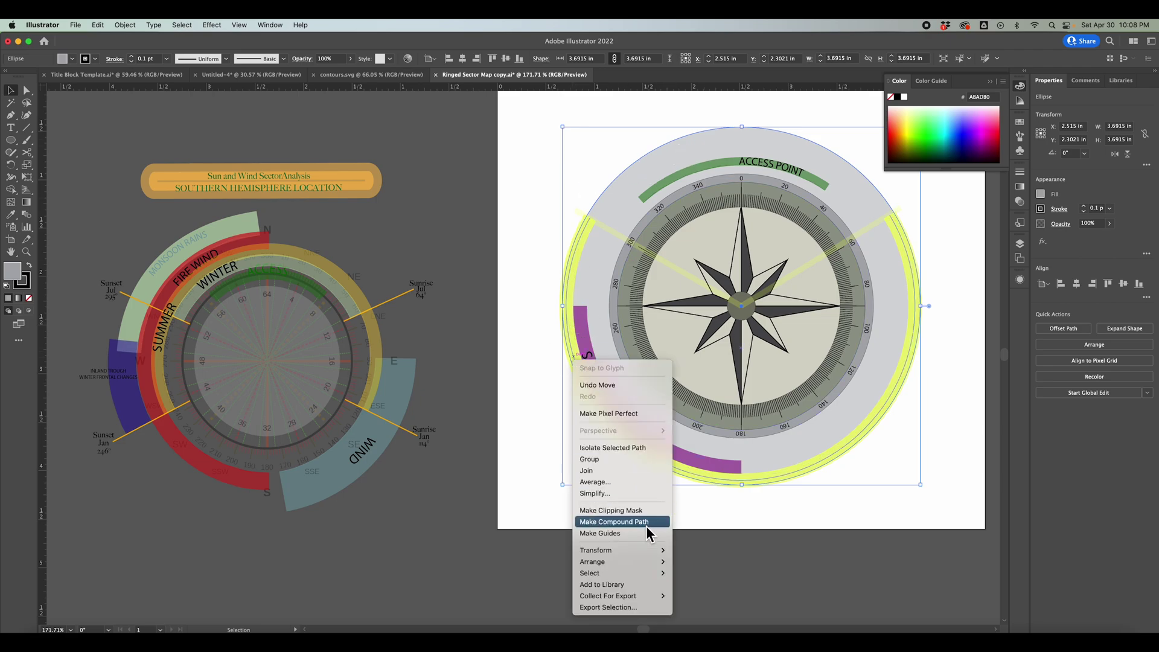
pyautogui.moveTo(645, 551)
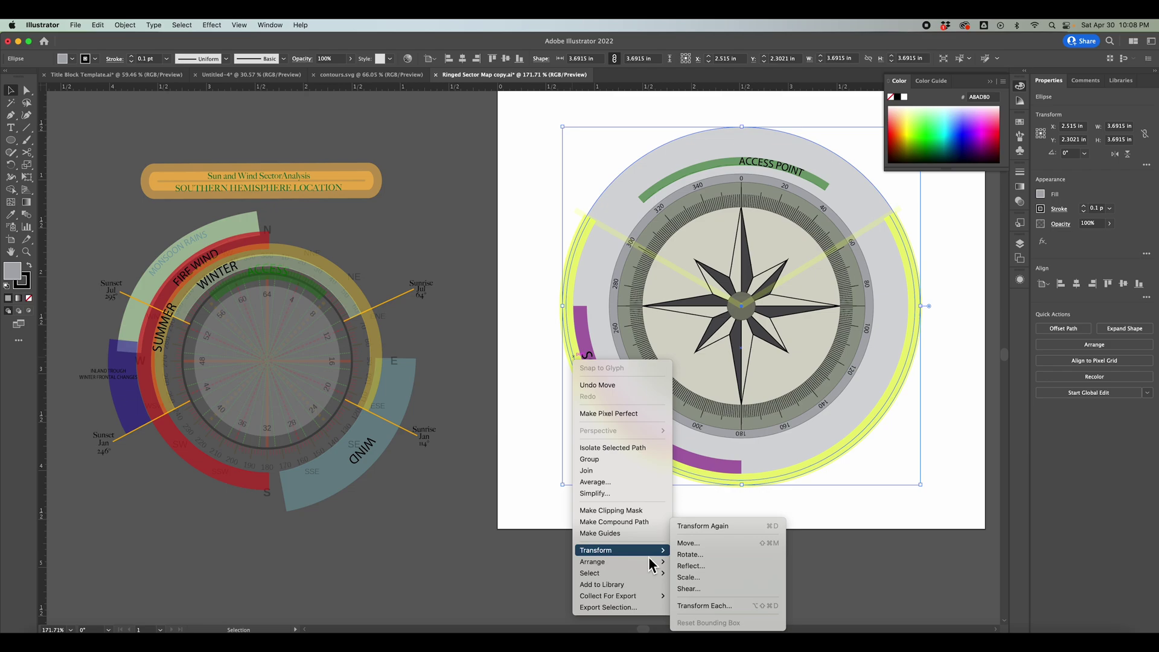
pyautogui.click(722, 567)
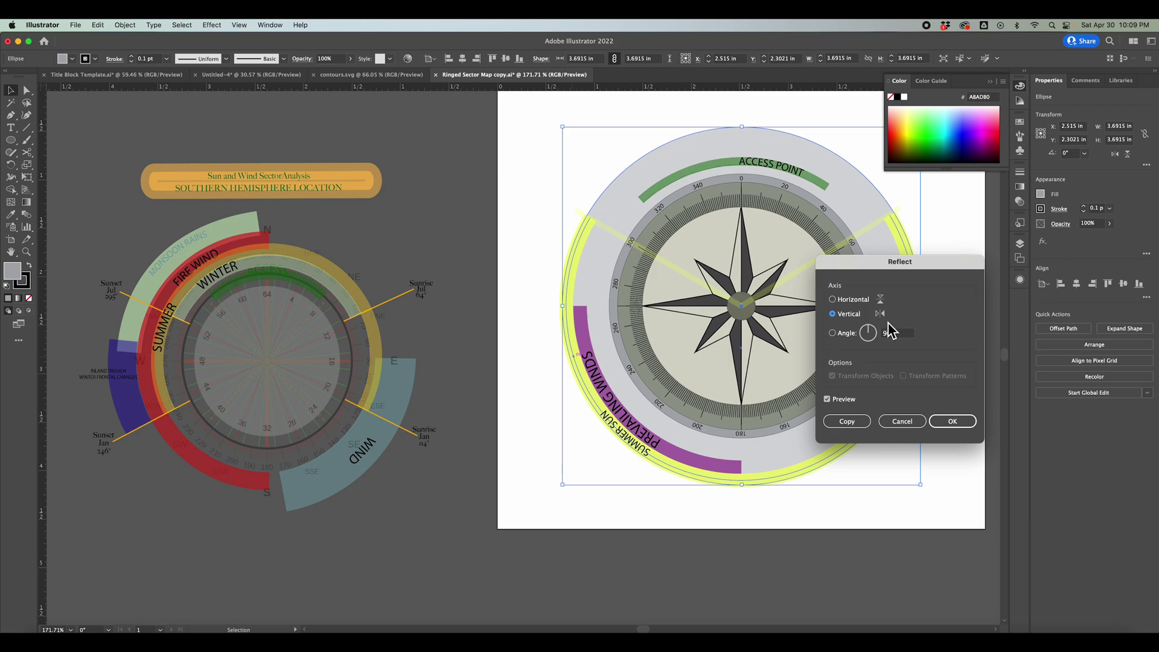
pyautogui.click(901, 421)
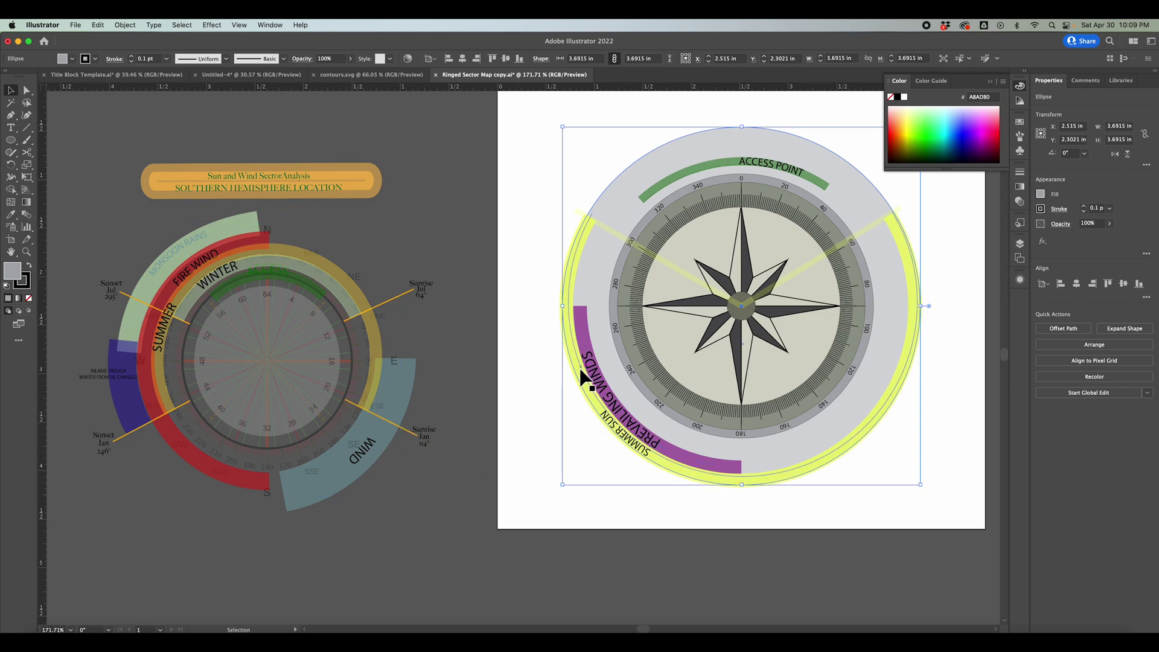
pyautogui.rightClick(779, 476)
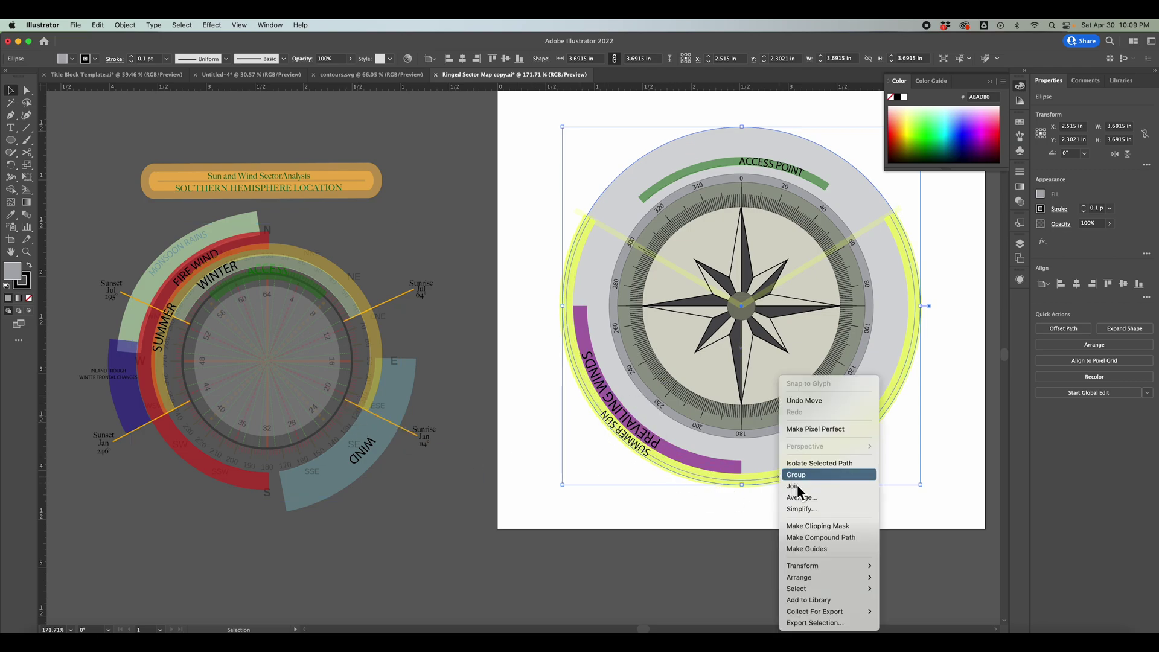
pyautogui.moveTo(840, 568)
pyautogui.click(615, 518)
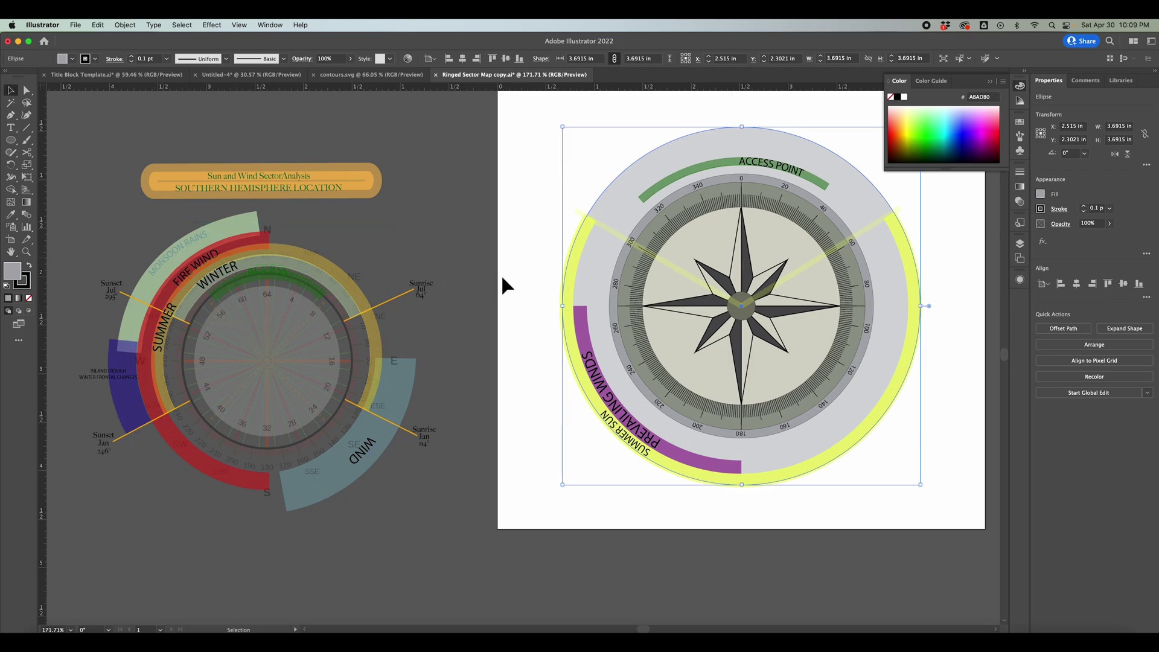
# Step: Deselect the outer grey circle and review all three circular diagrams side by side
pyautogui.hscroll(5, 502, 274)
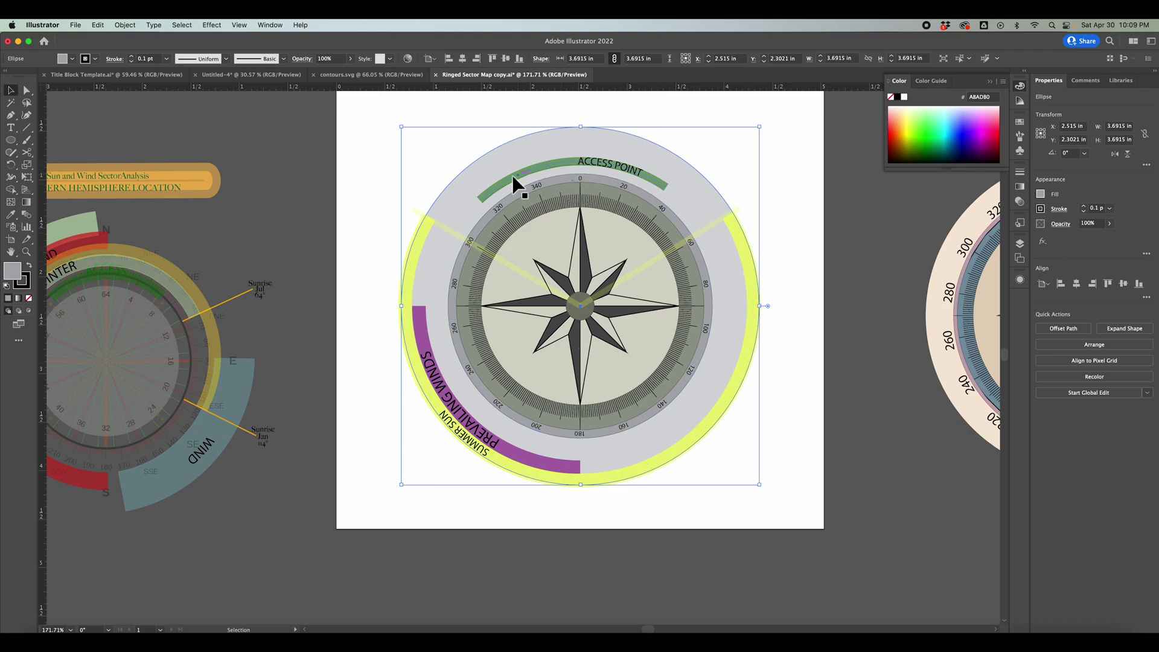
pyautogui.click(840, 364)
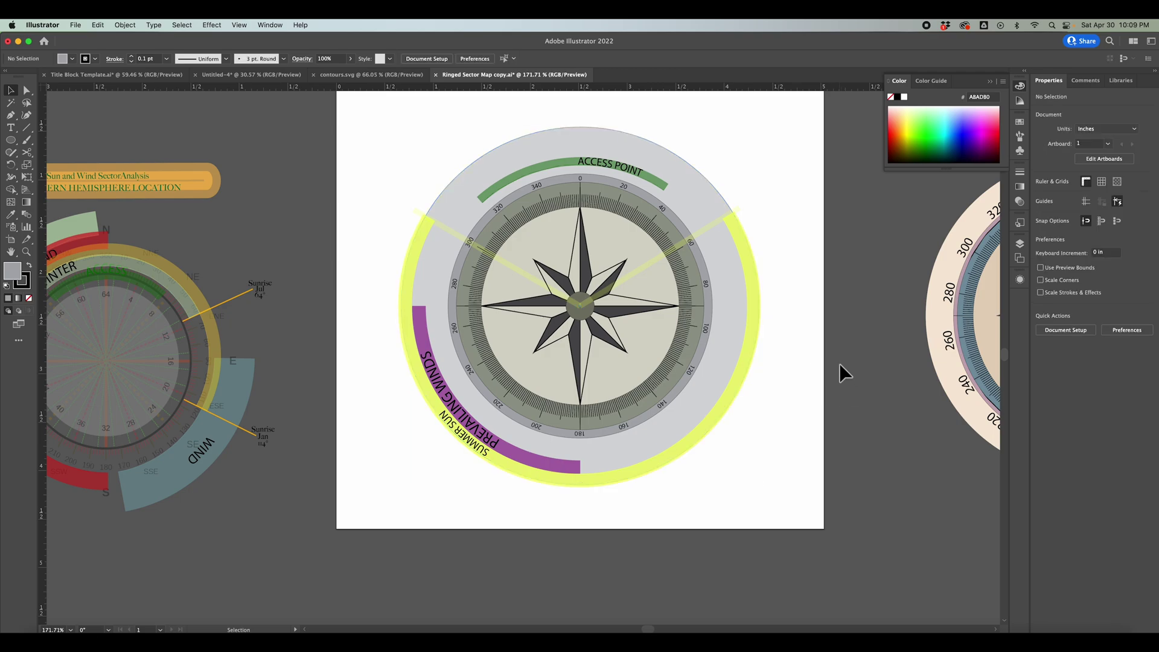
pyautogui.press('z')
pyautogui.moveTo(868, 406); pyautogui.dragTo(784, 407)
pyautogui.hscroll(3, 784, 407)
pyautogui.press('v')
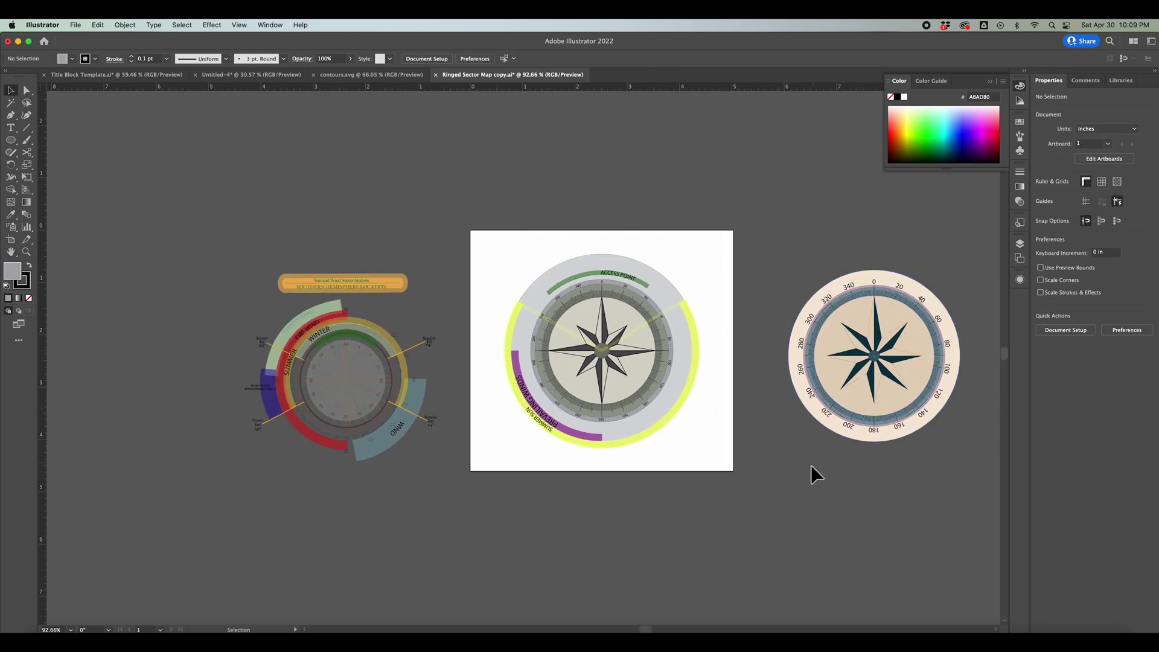
pyautogui.hscroll(2, 810, 467)
pyautogui.scroll(1, 811, 466)
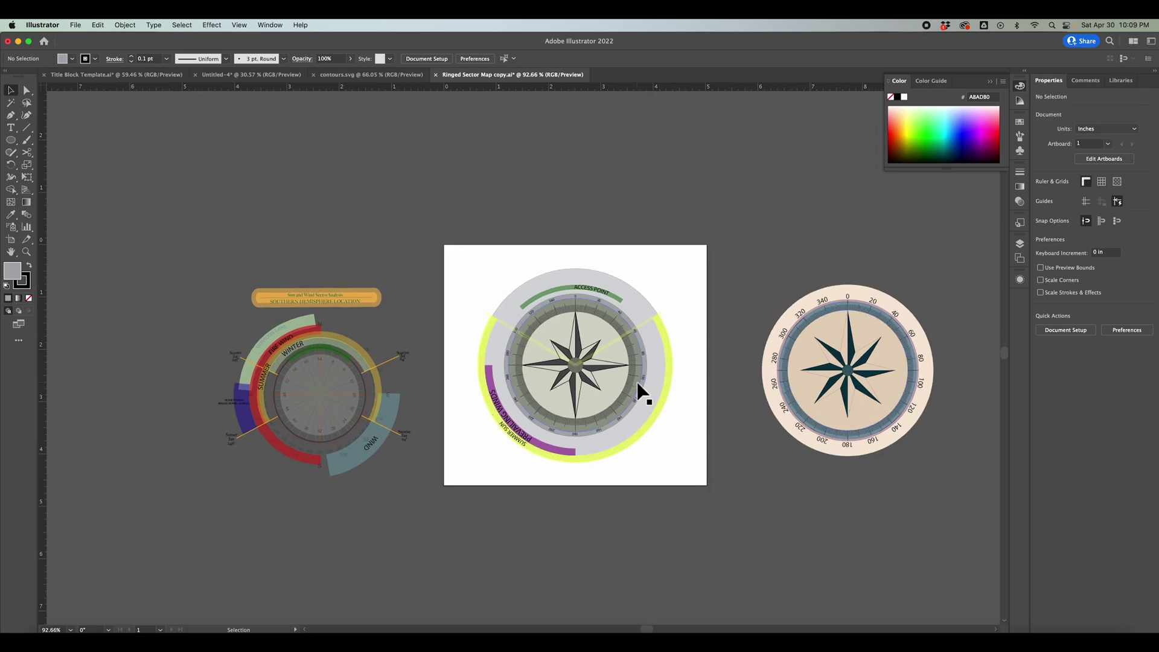